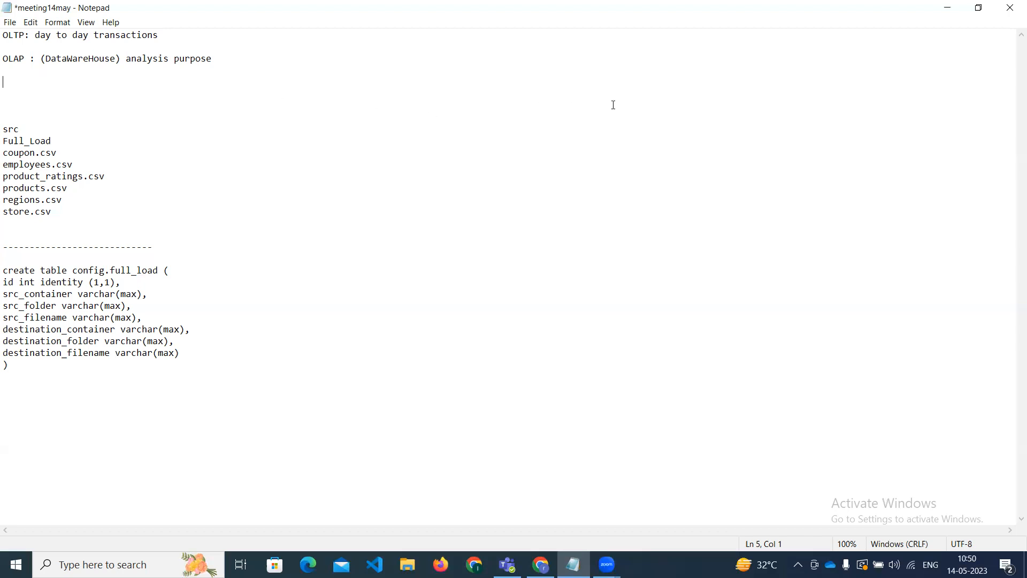
- Add a dashed divider and the heading 'Design a Pipelines for Transfering data from src to target', then save
{"action": "type", "text": "-----------------------------------------------"}
{"action": "key", "text": "Return"}
{"action": "type", "text": "Des"}
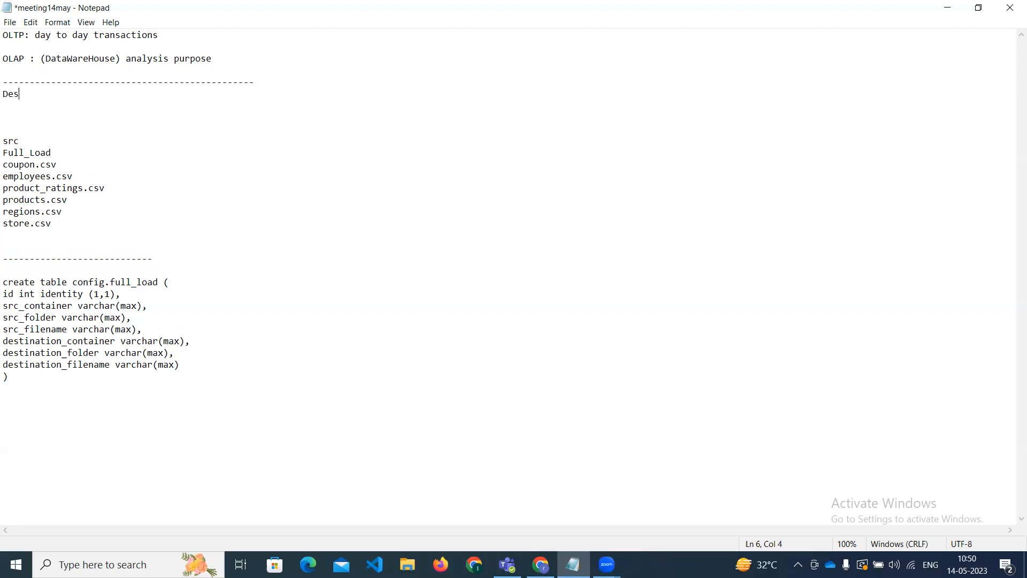
{"action": "type", "text": "ign a Pipelines for Trans"}
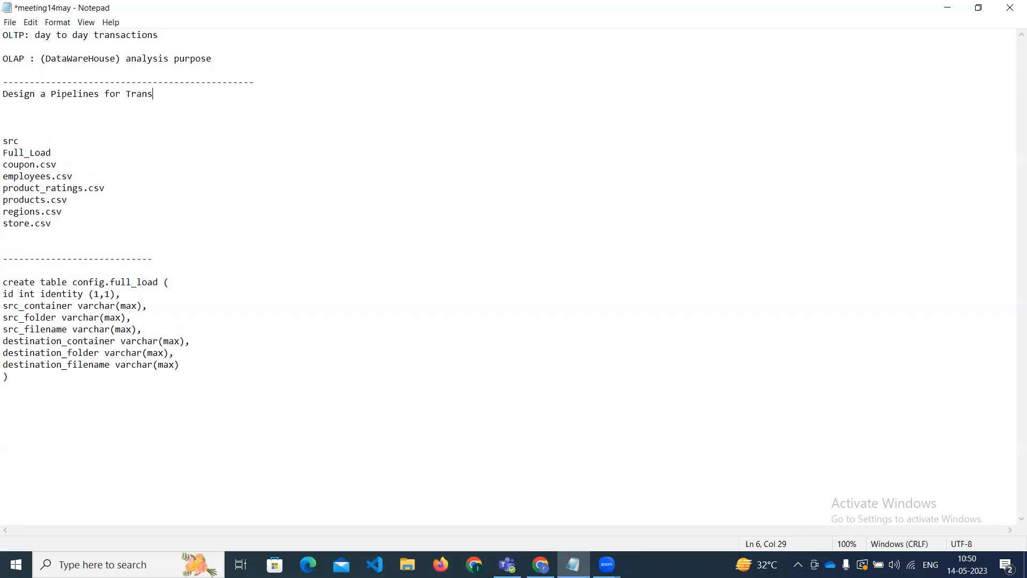
{"action": "type", "text": "fering data "}
{"action": "type", "text": "from "}
{"action": "type", "text": "src"}
{"action": "type", "text": "_E"}
{"action": "key", "text": "BackSpace"}
{"action": "key", "text": "BackSpace"}
{"action": "type", "text": "to target"}
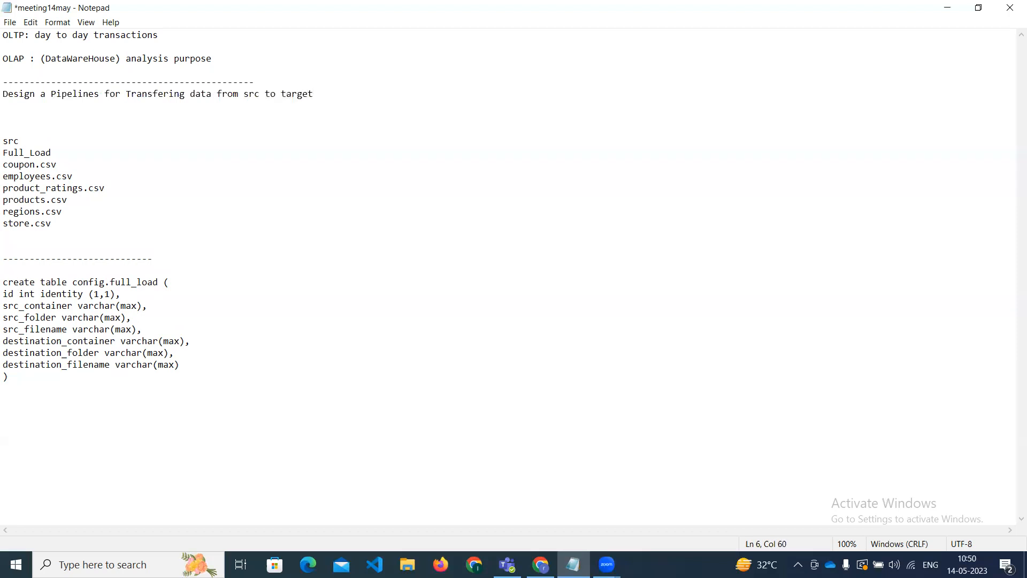
{"action": "key", "text": "ctrl+s"}
{"action": "key", "text": "Return"}
{"action": "key", "text": "Return"}
{"action": "key", "text": "Return"}
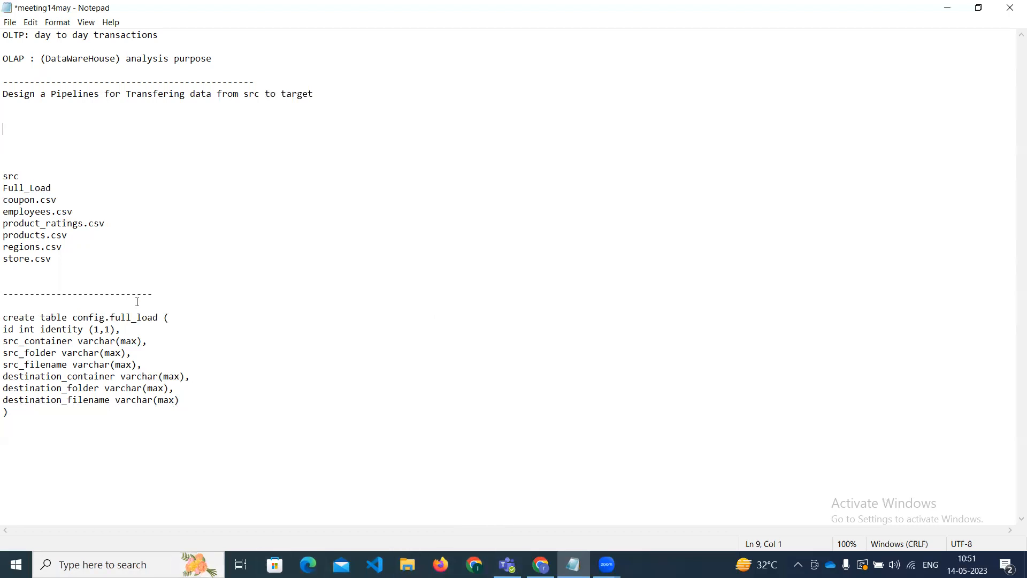
{"action": "key", "text": "Return"}
{"action": "key", "text": "Return"}
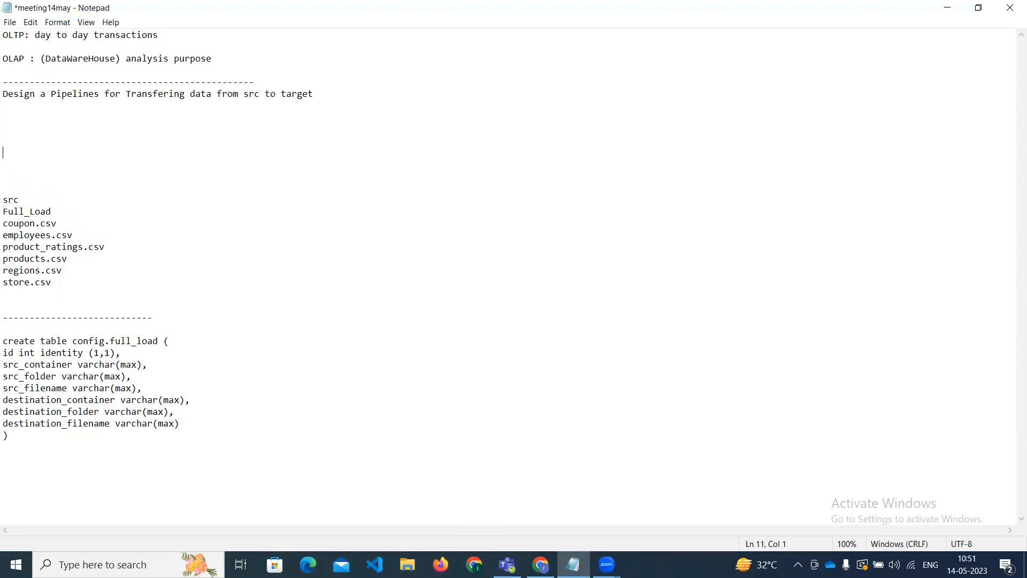
- Type the flow line 'src>>>>>>>>>>>AzurePortal>>>>>Destination' under the heading and save the notes
{"action": "key", "text": "Return"}
{"action": "key", "text": "Up"}
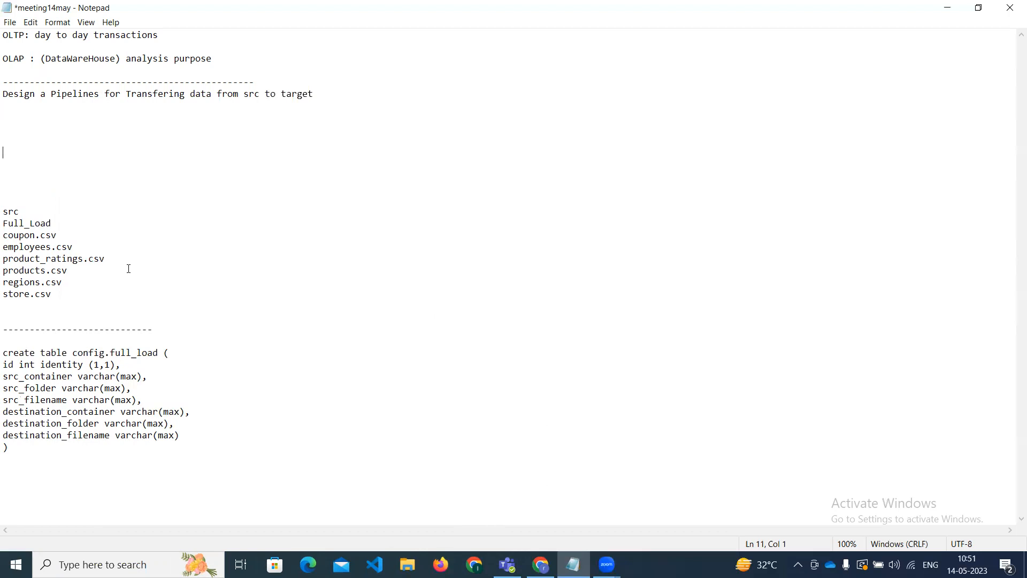
{"action": "type", "text": "src>>>>>>>>>>>AzurePortal>>>>>De"}
{"action": "type", "text": "stination"}
{"action": "key", "text": "ctrl+s"}
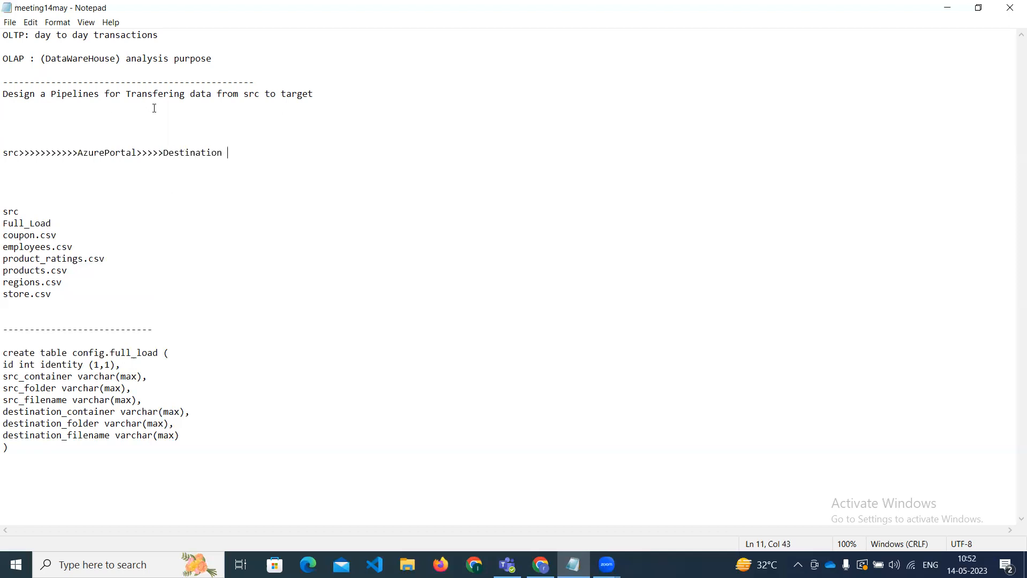
{"action": "left_click_drag", "start_coordinate": [239, 150], "coordinate": [3, 152]}
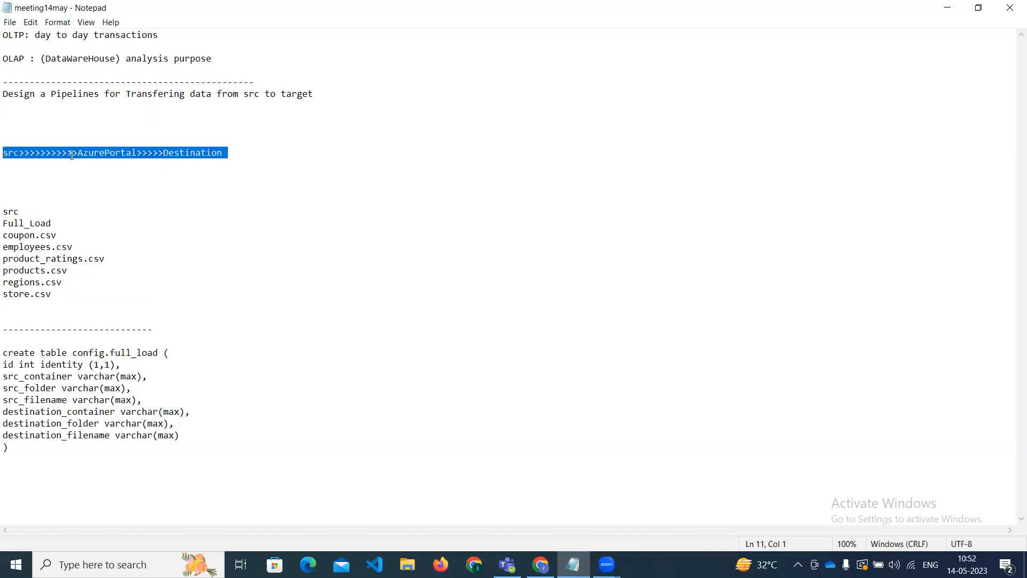
{"action": "left_click", "coordinate": [254, 155]}
{"action": "key", "text": "Return"}
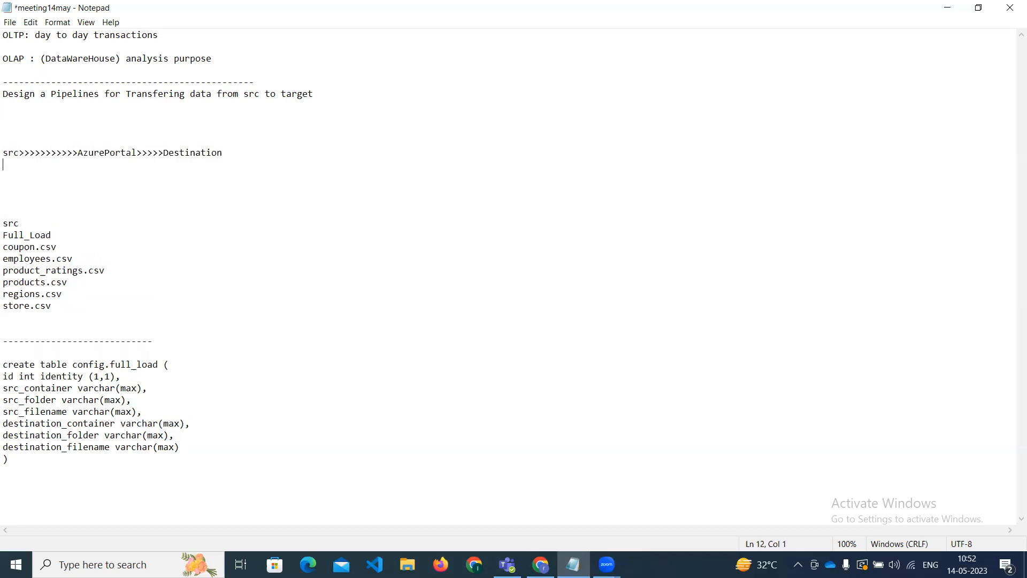
- Add the line 'Src: DataBase, Files, WebClicks etc.,' below the flow line
{"action": "key", "text": "Return"}
{"action": "type", "text": "Sr"}
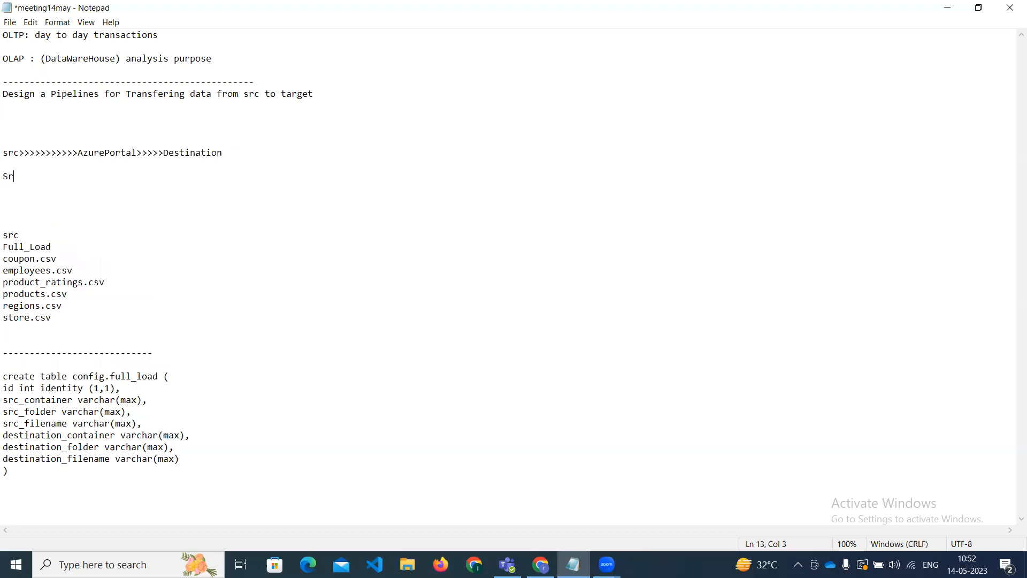
{"action": "type", "text": "c: DataBse"}
{"action": "key", "text": "Left"}
{"action": "key", "text": "Left"}
{"action": "type", "text": "a"}
{"action": "key", "text": "End"}
{"action": "type", "text": ", Files, Web"}
{"action": "key", "text": "BackSpace"}
{"action": "key", "text": "BackSpace"}
{"action": "key", "text": "BackSpace"}
{"action": "key", "text": "BackSpace"}
{"action": "type", "text": "S"}
{"action": "key", "text": "BackSpace"}
{"action": "type", "text": "WebC"}
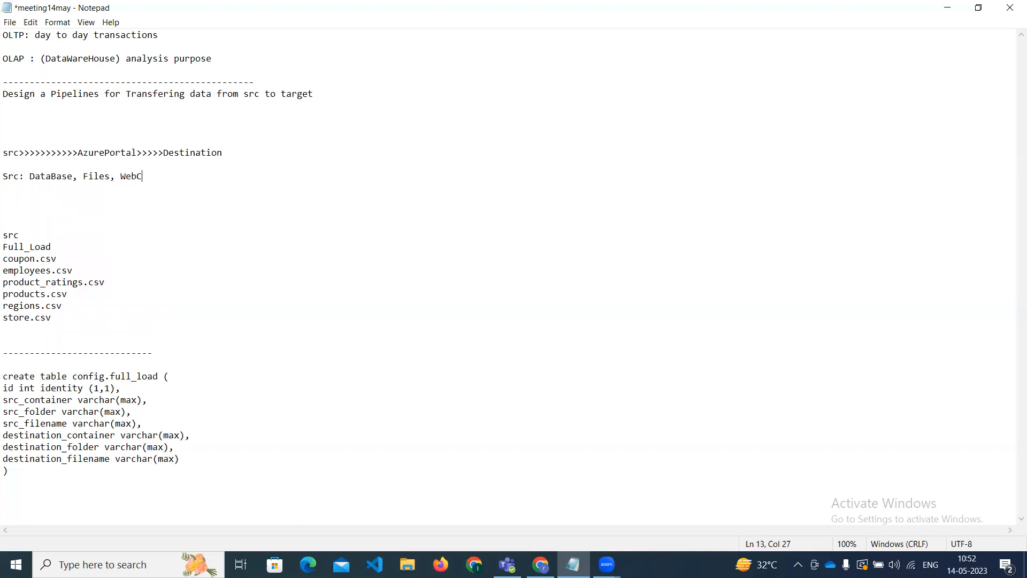
{"action": "type", "text": "licks"}
{"action": "type", "text": "etc.,"}
- Add the line 'AzurePortal :: 3-4 layers' followed by blank lines
{"action": "key", "text": "Return"}
{"action": "key", "text": "Return"}
{"action": "type", "text": "A"}
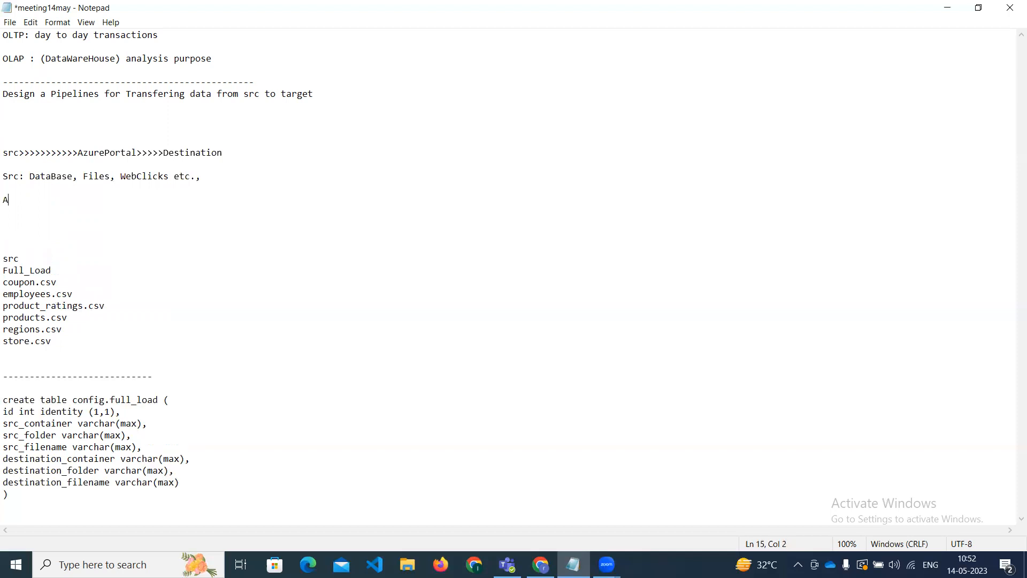
{"action": "type", "text": "zurePortal ::"}
{"action": "key", "text": "Return"}
{"action": "key", "text": "BackSpace"}
{"action": "type", "text": "3-4 layers"}
{"action": "key", "text": "Return"}
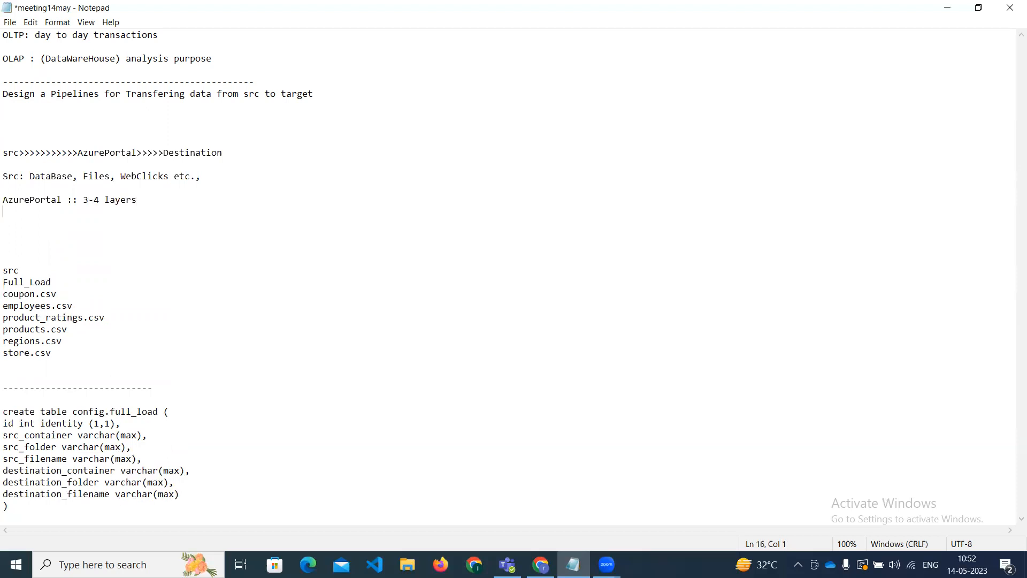
{"action": "key", "text": "Return"}
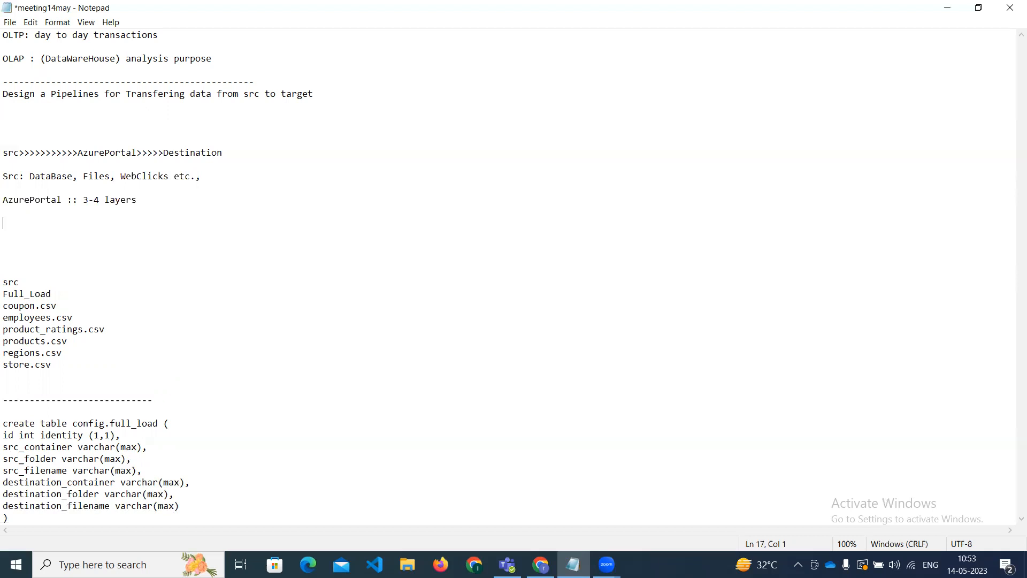
- Append '(Storage Layers)ADLS' to the AzurePortal layers line and save the notes
{"action": "key", "text": "BackSpace"}
{"action": "key", "text": "BackSpace"}
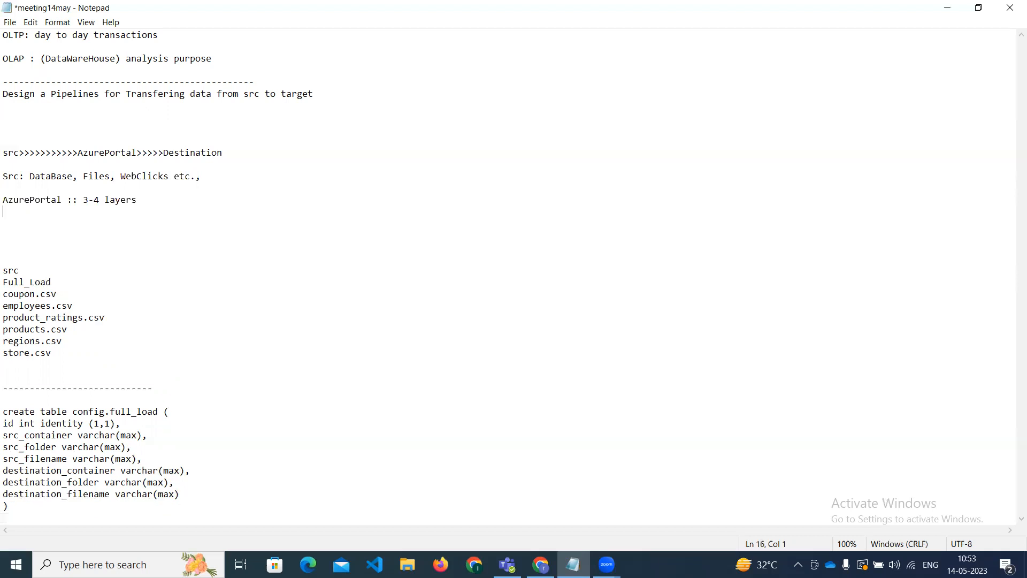
{"action": "type", "text": "()"}
{"action": "type", "text": "Storage"}
{"action": "type", "text": " Layers"}
{"action": "type", "text": "ADLS"}
{"action": "key", "text": "Return"}
{"action": "key", "text": "ctrl+s"}
{"action": "key", "text": "Return"}
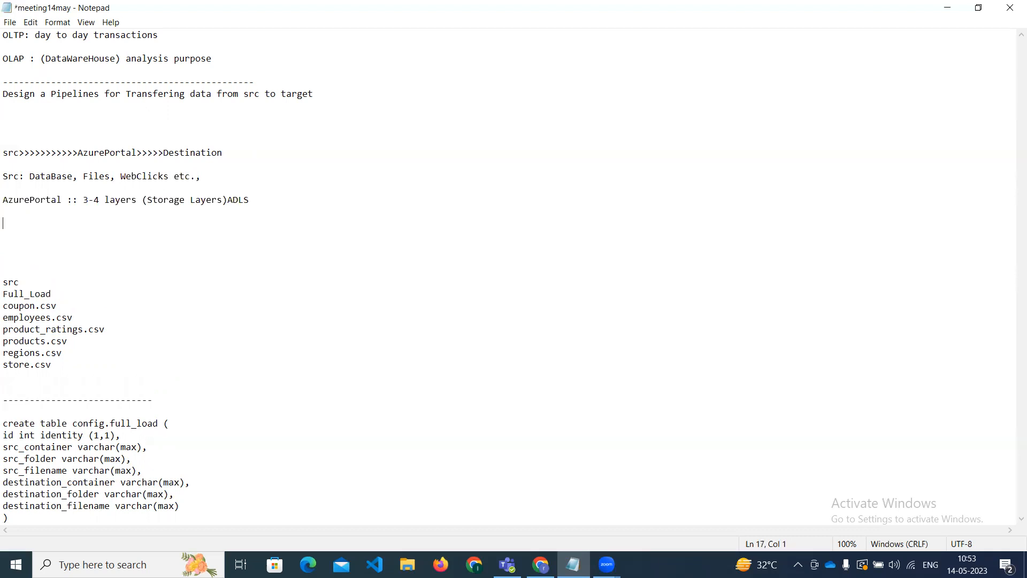
- List '1) Stagging :: it act like a runway' and '2)Raw :: It have entire Raw Data'
{"action": "type", "text": "1) Stagging ::"}
{"action": "type", "text": "it act like a runway"}
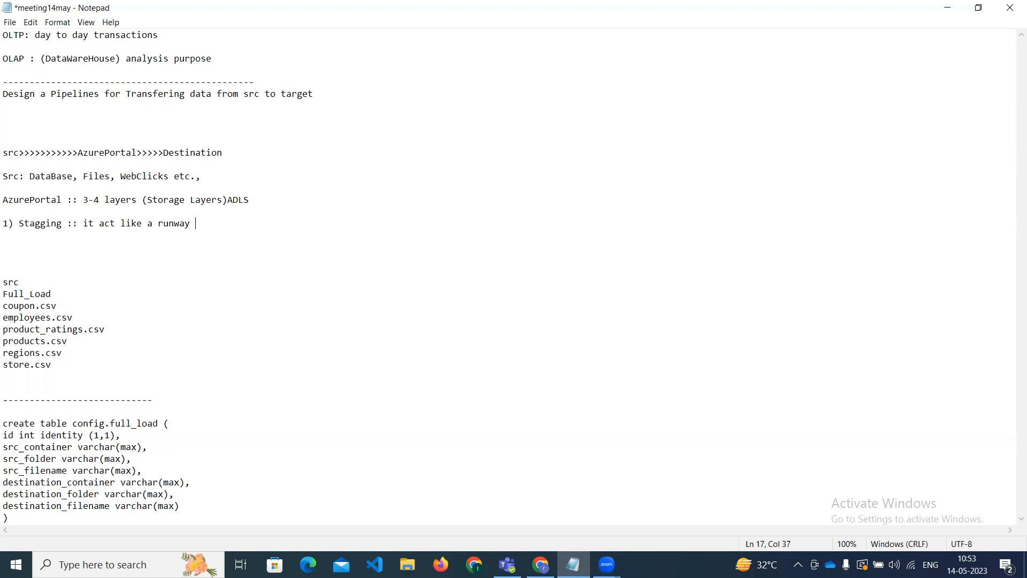
{"action": "key", "text": "Return"}
{"action": "key", "text": "Return"}
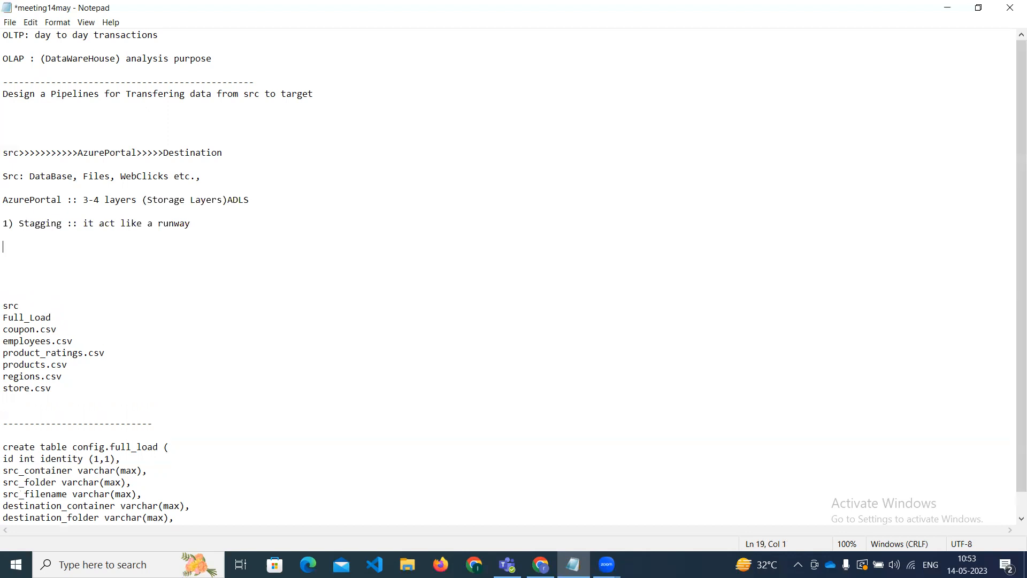
{"action": "type", "text": "2)Raw :: It have entire Raw Data"}
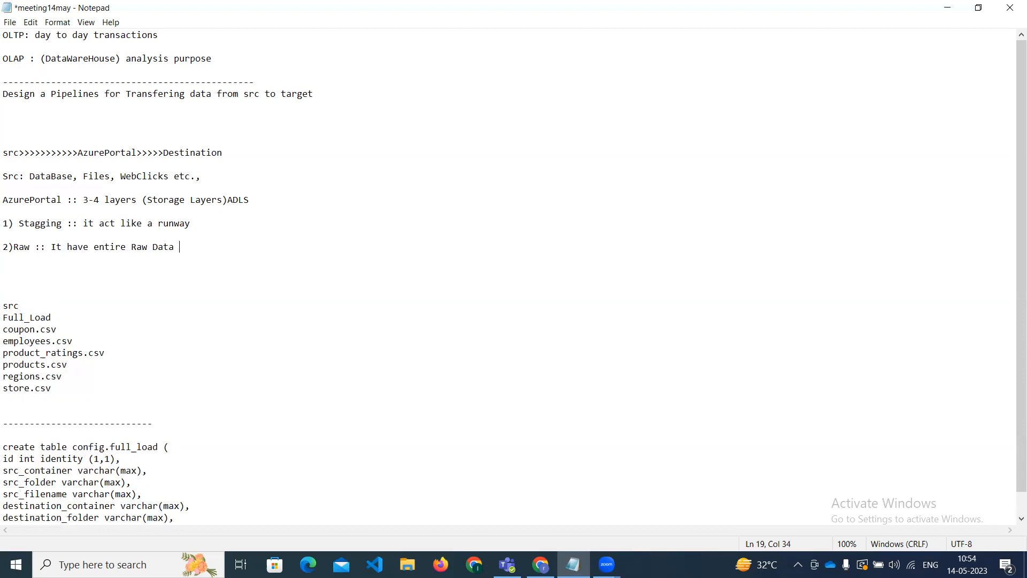
{"action": "key", "text": "Return"}
{"action": "key", "text": "Return"}
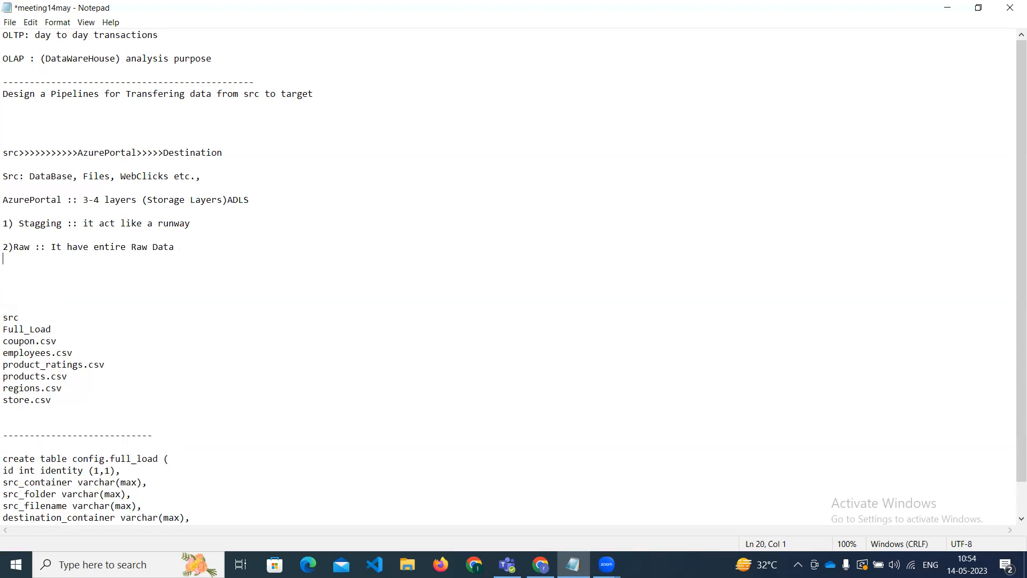
- Add '3)Silver :: will apply Transformations on the raw data' and '4)Gold:: here we have busineess use case data'
{"action": "type", "text": "3)"}
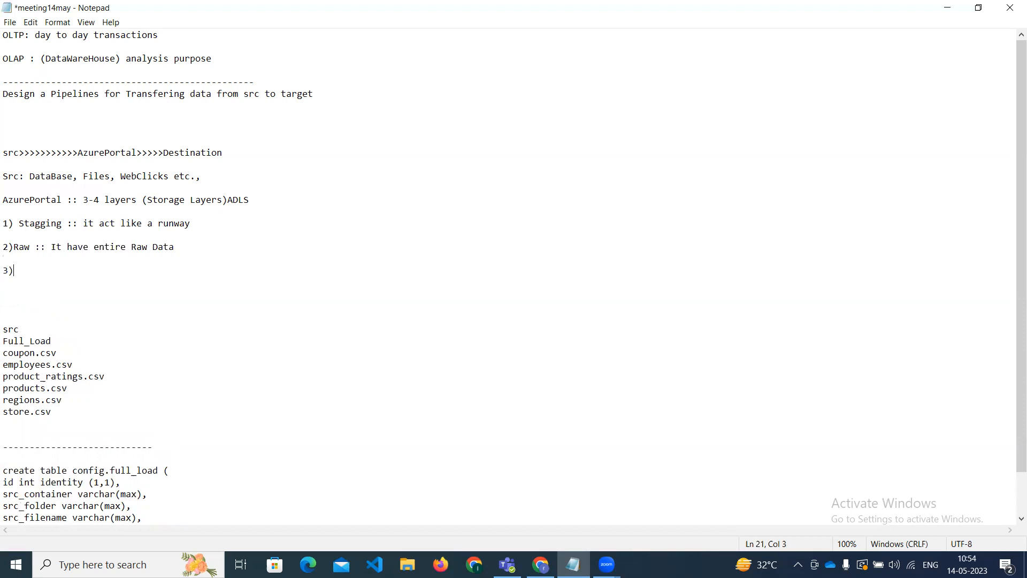
{"action": "type", "text": "Silver ::"}
{"action": "type", "text": "will apply Tran"}
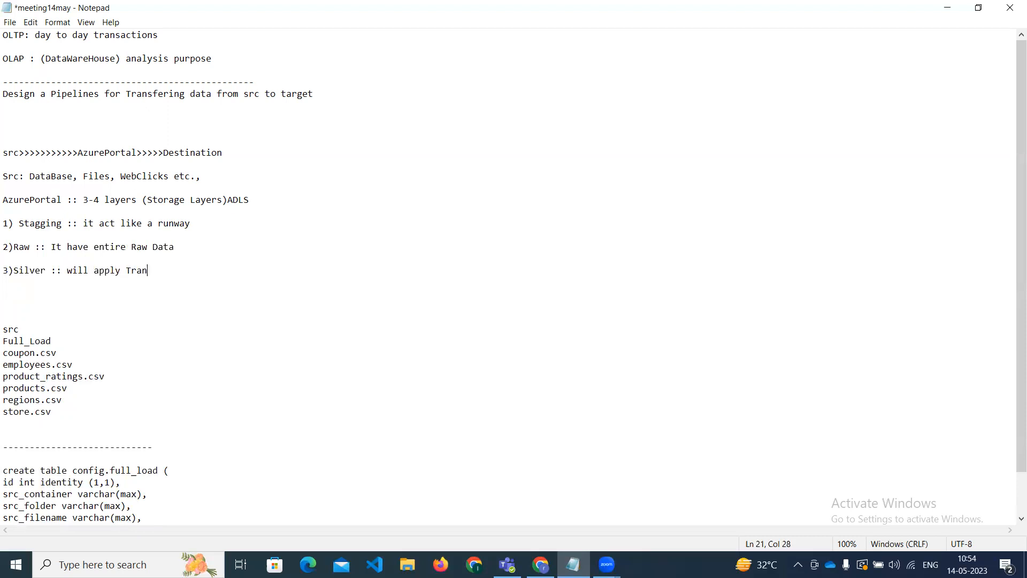
{"action": "type", "text": "sformations on the raw data"}
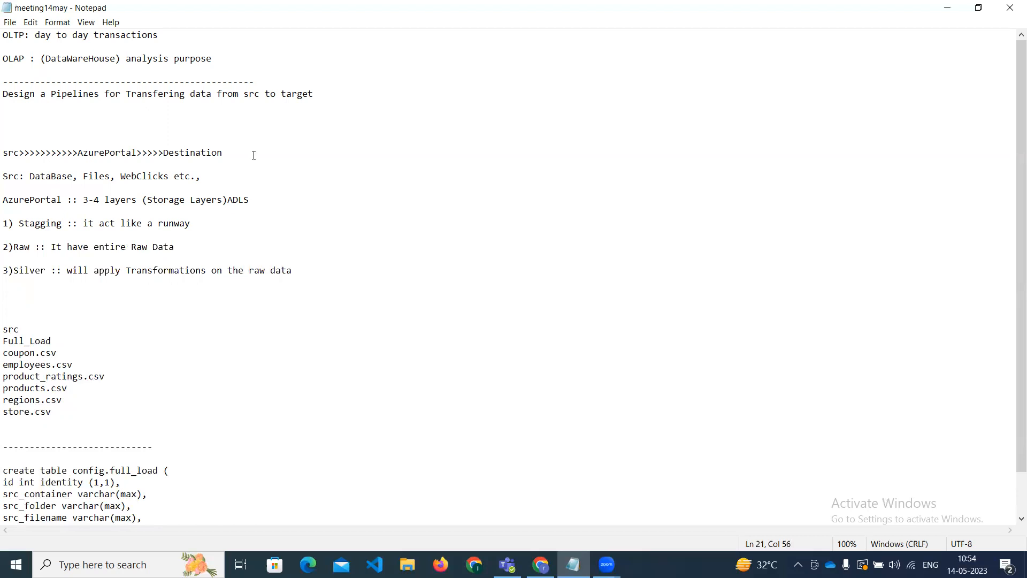
{"action": "key", "text": "Return"}
{"action": "key", "text": "Return"}
{"action": "type", "text": "4)"}
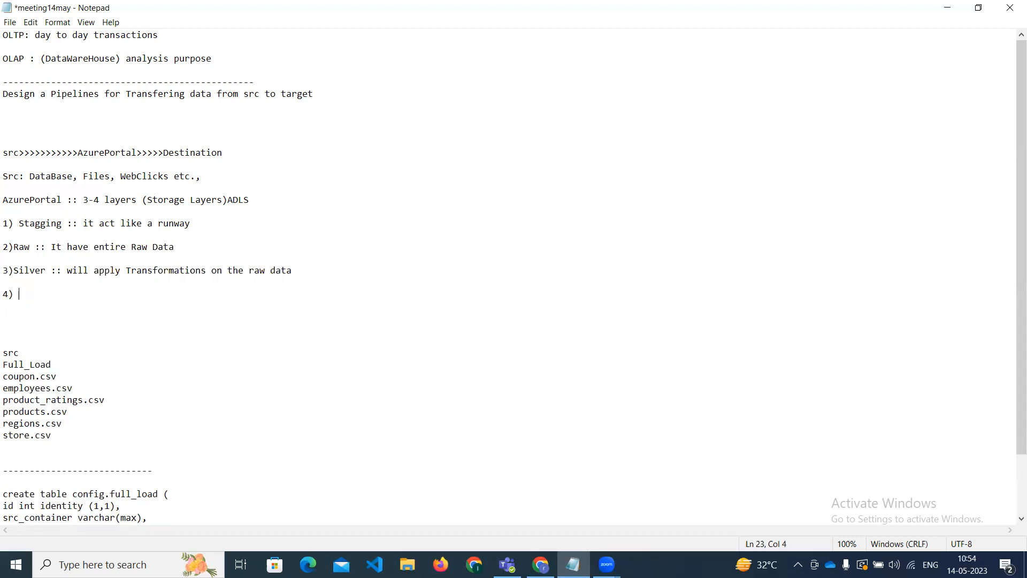
{"action": "type", "text": "Gold:: here we have busin"}
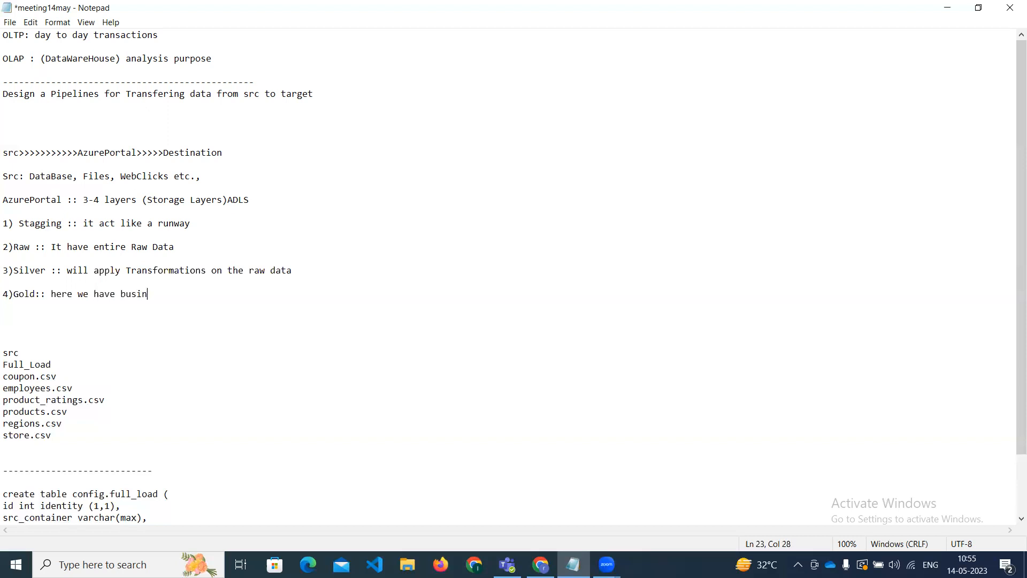
{"action": "type", "text": "eess use case data"}
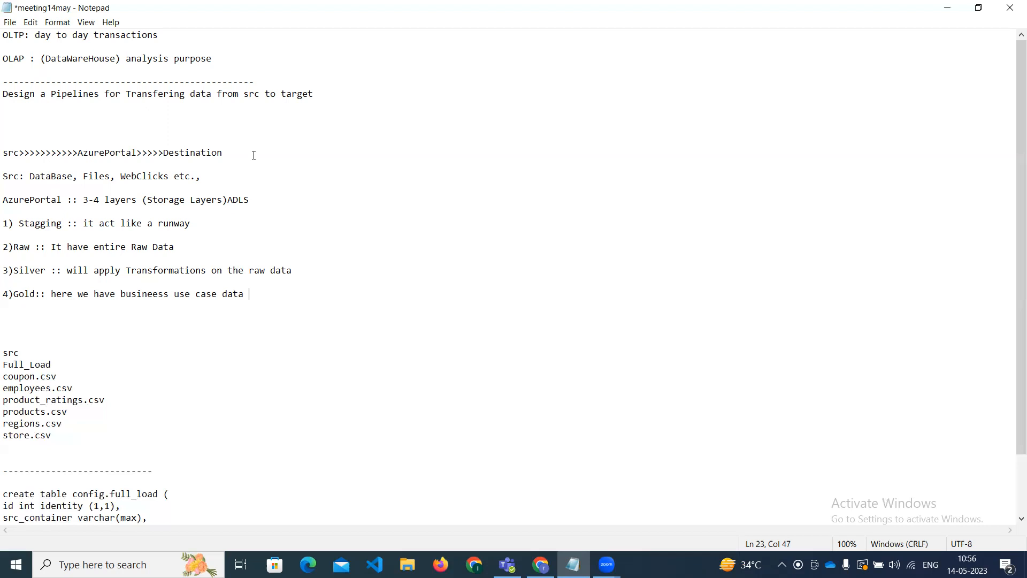
{"action": "key", "text": "Return"}
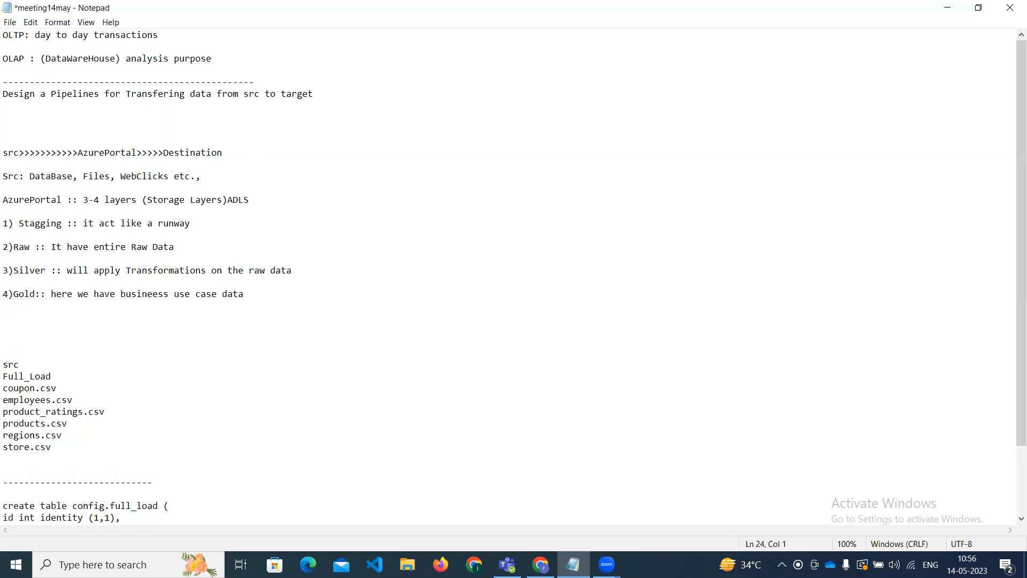
- Write 'Destinationn :: Azure SQL (Cloud DatawareHouse)' with 'SnowFlake' on the line beneath
{"action": "key", "text": "Return"}
{"action": "type", "text": "D"}
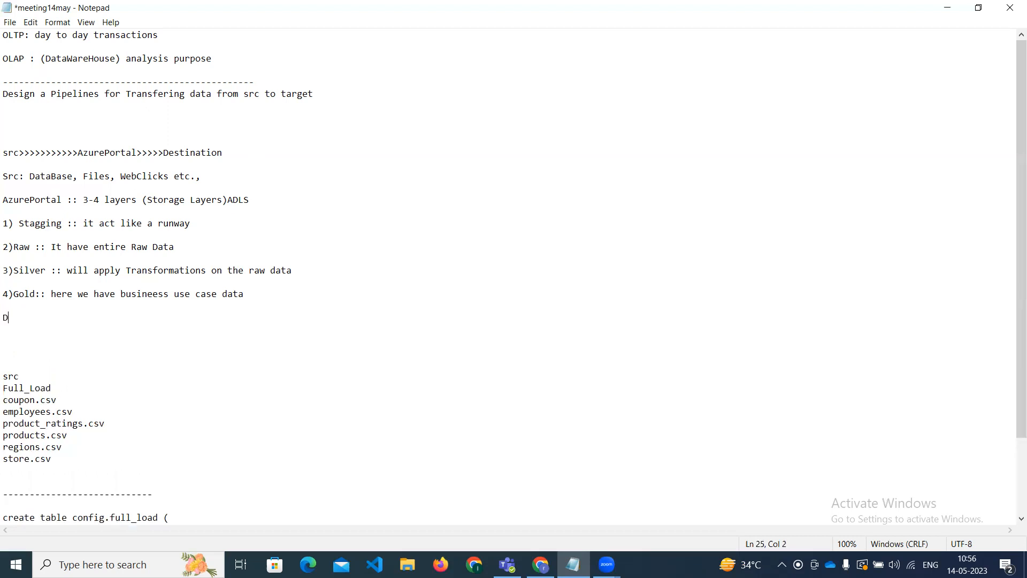
{"action": "type", "text": "estinationn ::"}
{"action": "type", "text": "Azure SQL ()"}
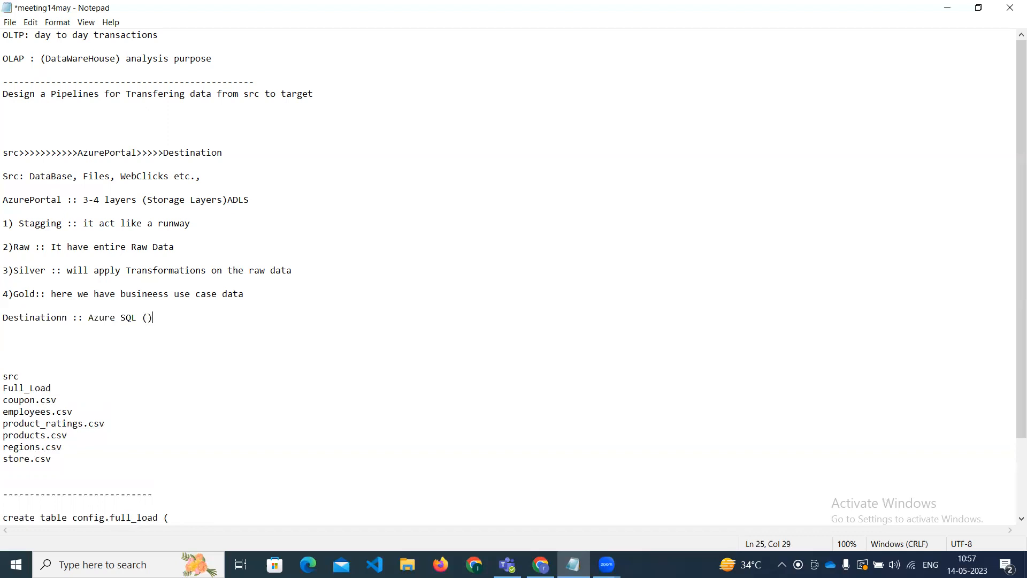
{"action": "type", "text": "D"}
{"action": "key", "text": "BackSpace"}
{"action": "type", "text": "Cloud DatawareHouse"}
{"action": "key", "text": "End"}
{"action": "key", "text": "Return"}
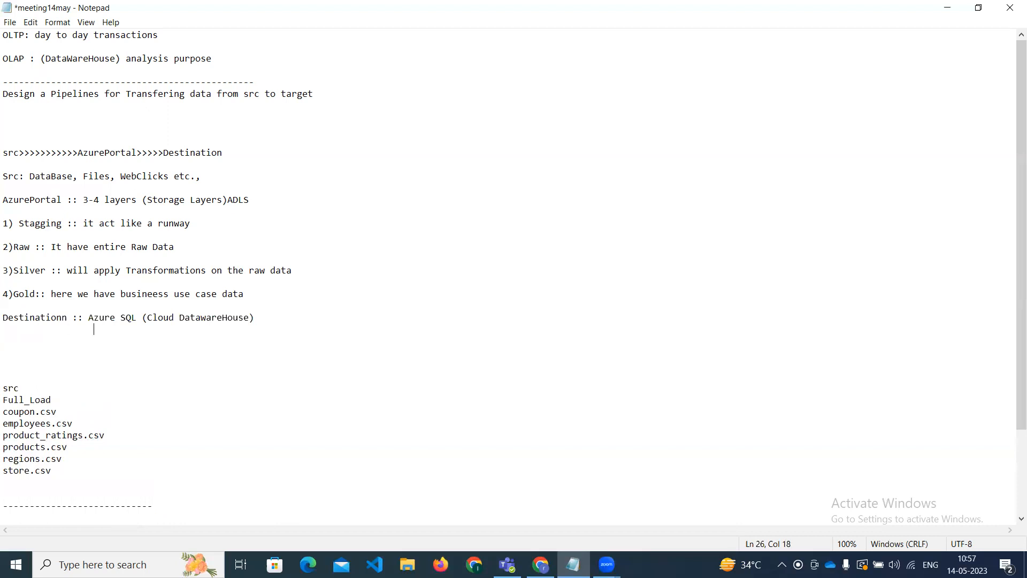
{"action": "key", "text": "BackSpace"}
{"action": "type", "text": "Snow"}
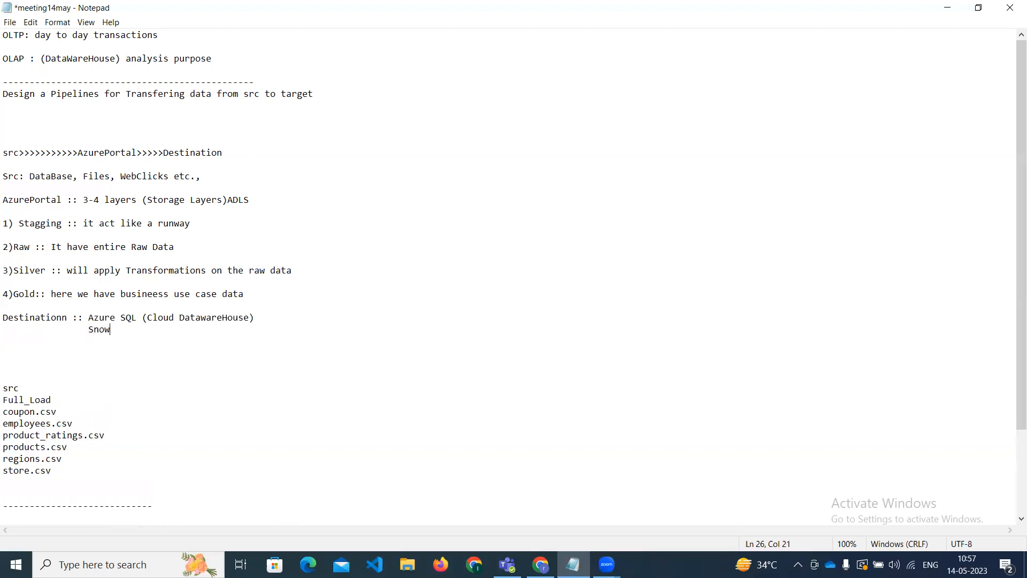
{"action": "type", "text": "Flake"}
{"action": "left_click", "coordinate": [99, 176]}
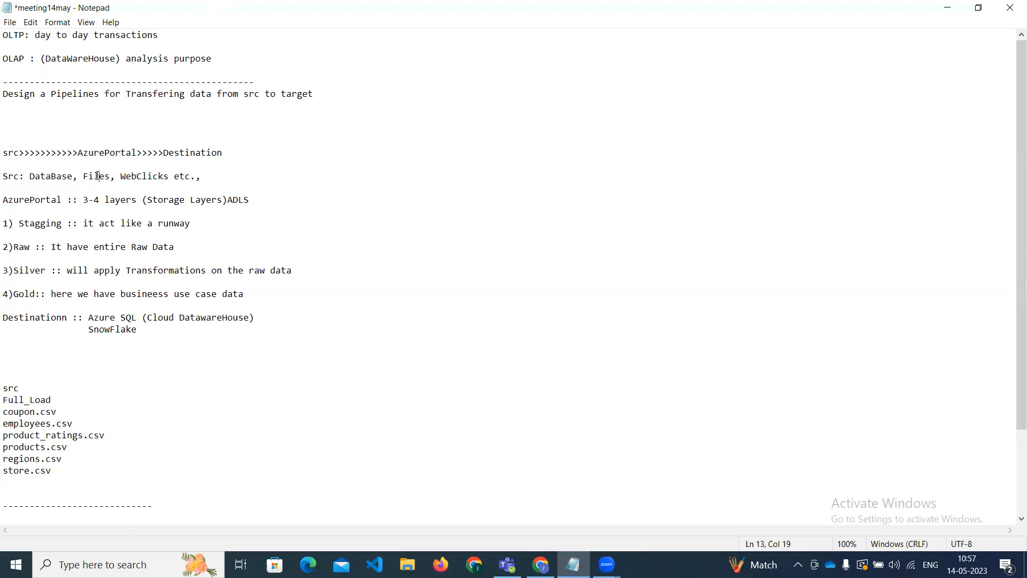
{"action": "key", "text": "Down"}
{"action": "key", "text": "Down"}
{"action": "key", "text": "Down"}
{"action": "key", "text": "Down"}
{"action": "key", "text": "Down"}
{"action": "key", "text": "Down"}
{"action": "key", "text": "Down"}
{"action": "key", "text": "Down"}
{"action": "key", "text": "Down"}
{"action": "key", "text": "Down"}
{"action": "key", "text": "Down"}
{"action": "key", "text": "Down"}
{"action": "key", "text": "Down"}
{"action": "key", "text": "Down"}
{"action": "key", "text": "Down"}
{"action": "key", "text": "Down"}
{"action": "key", "text": "Down"}
{"action": "key", "text": "Down"}
{"action": "key", "text": "Down"}
- Add a dashed divider, then 'Task 1:: Loading data from SRC-STAG-RAW' and 'Task2 :: Loading Data from RAW-SILVER'
{"action": "key", "text": "Up"}
{"action": "key", "text": "Up"}
{"action": "key", "text": "Up"}
{"action": "type", "text": "--------------------------------------"}
{"action": "key", "text": "Return"}
{"action": "key", "text": "Return"}
{"action": "type", "text": "Tak"}
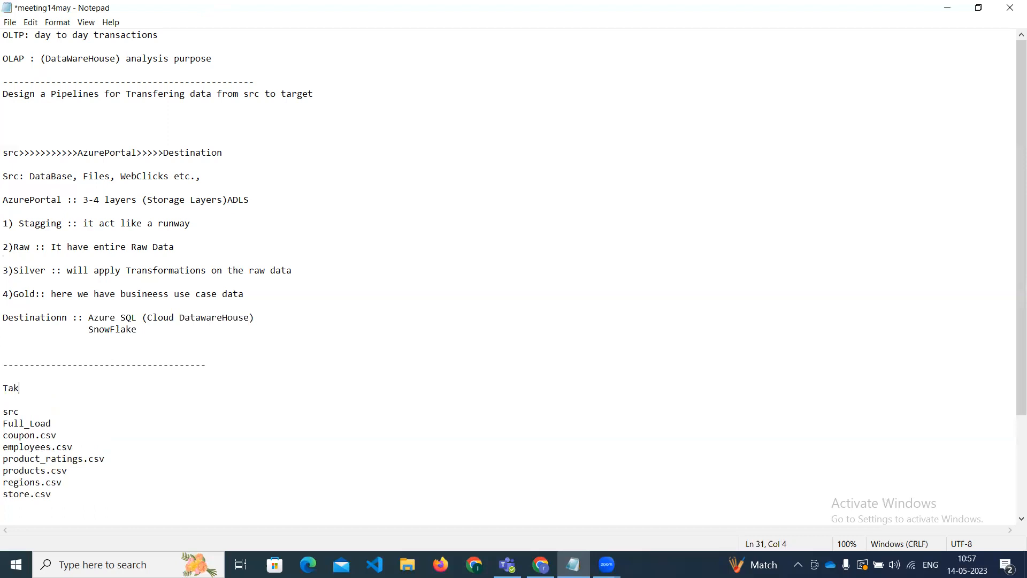
{"action": "key", "text": "BackSpace"}
{"action": "type", "text": "sk 1:: Loading data from"}
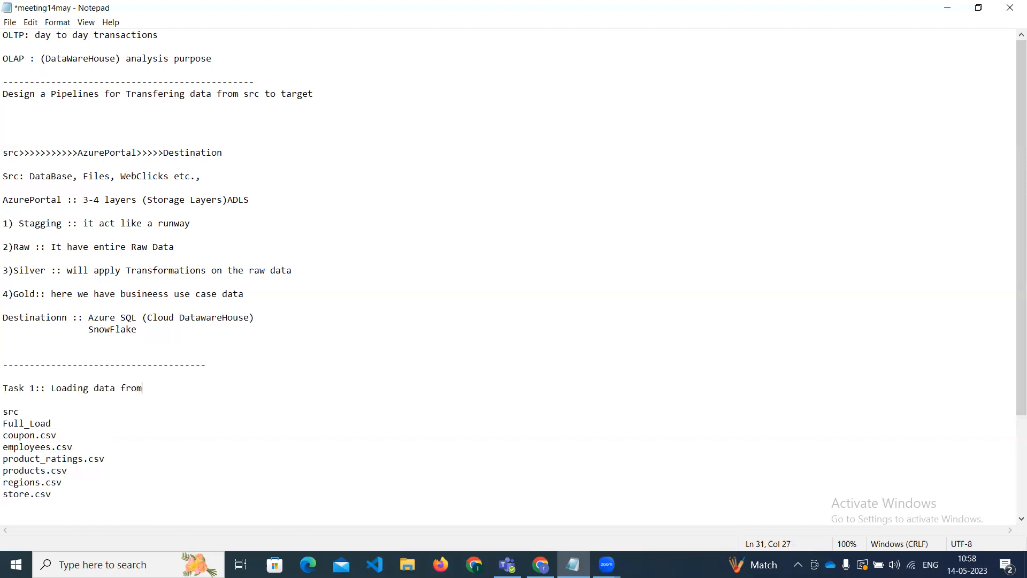
{"action": "type", "text": " SRC-STAG-RAW"}
{"action": "key", "text": "Return"}
{"action": "key", "text": "Return"}
{"action": "type", "text": "Task2"}
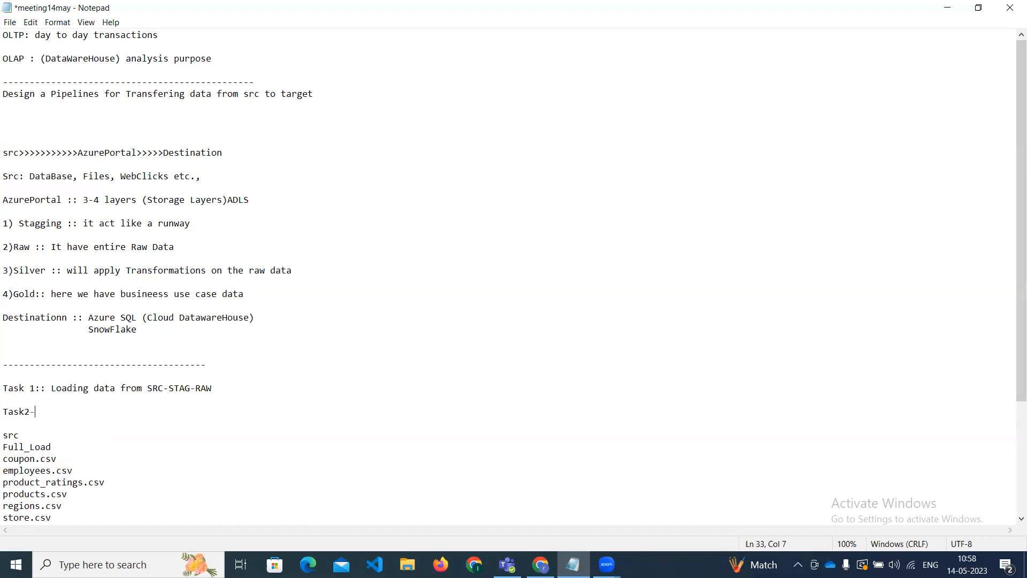
{"action": "type", "text": "-"}
{"action": "key", "text": "BackSpace"}
{"action": "type", "text": ":: Loading Data from RAW-SI"}
{"action": "key", "text": "BackSpace"}
{"action": "type", "text": "ILVER"}
- Add 'TASK3 :: SILVER-GOLD' and TASK4 ':: GOLD-CLOUDDWH', close with a dashed divider, and save
{"action": "key", "text": "Return"}
{"action": "key", "text": "Return"}
{"action": "type", "text": "TASK3 :: SILVER-GOLD"}
{"action": "key", "text": "Return"}
{"action": "key", "text": "Return"}
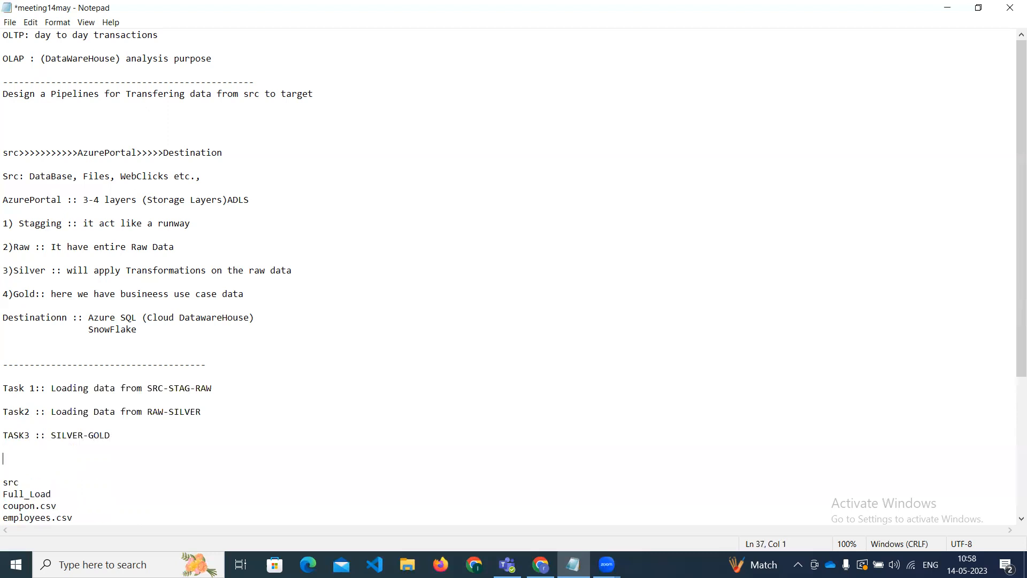
{"action": "type", "text": "TASK4"}
{"action": "type", "text": ":: GOLD-CLOUDDWH"}
{"action": "key", "text": "Return"}
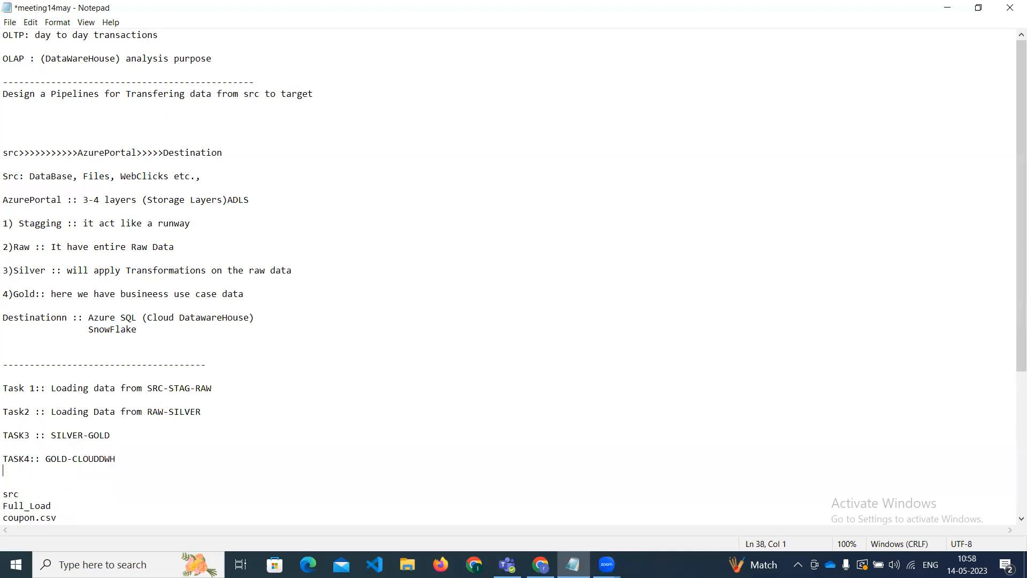
{"action": "type", "text": "---------------------------------"}
{"action": "key", "text": "ctrl+s"}
{"action": "key", "text": "Home"}
{"action": "key", "text": "Up"}
{"action": "key", "text": "Up"}
{"action": "key", "text": "Up"}
{"action": "key", "text": "Up"}
{"action": "left_click_drag", "start_coordinate": [5, 387], "coordinate": [212, 397]}
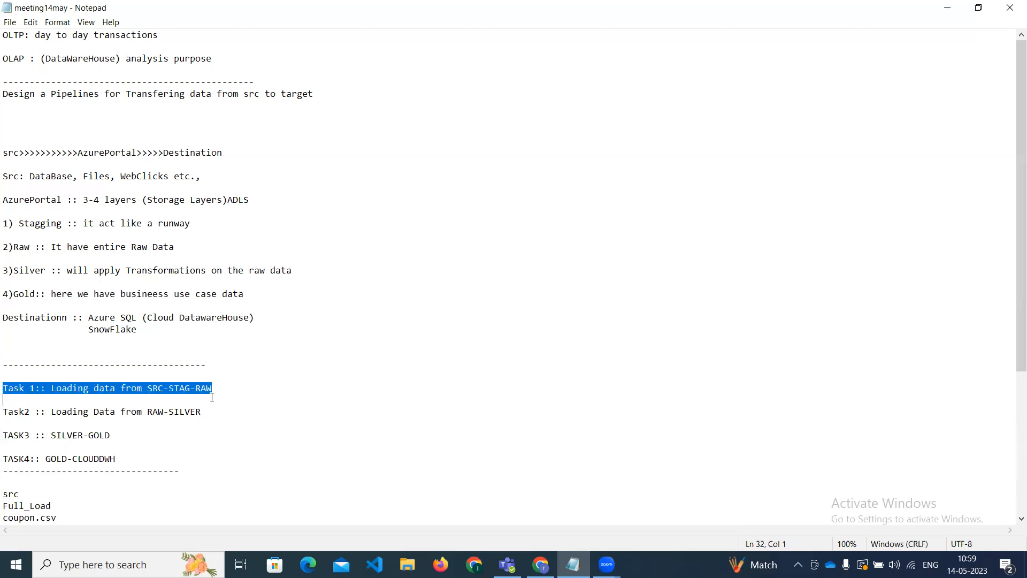
- Insert blank lines and a dash separator row below the task list
{"action": "key", "text": "Down"}
{"action": "key", "text": "Down"}
{"action": "key", "text": "Down"}
{"action": "key", "text": "Down"}
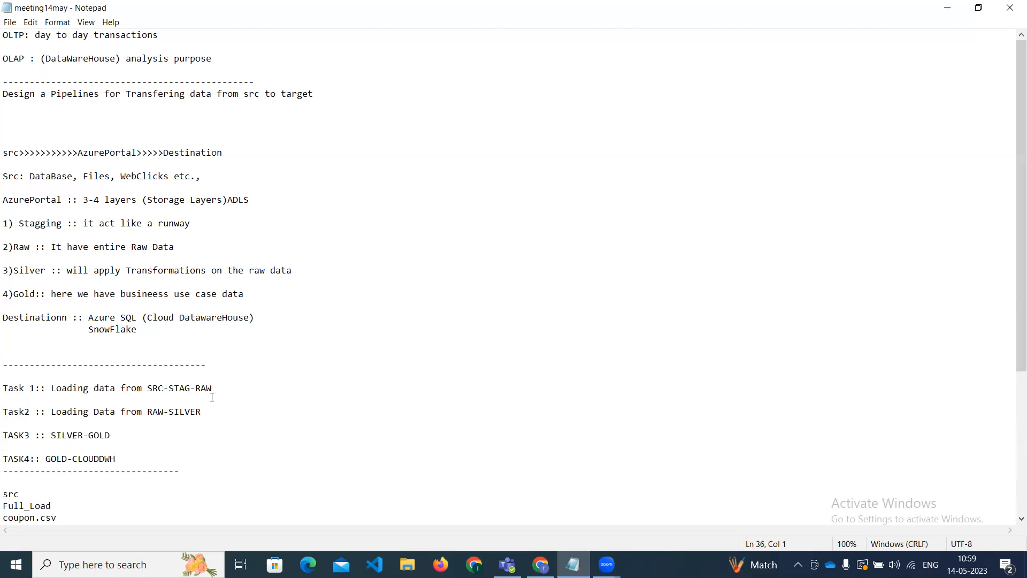
{"action": "scroll", "coordinate": [212, 396], "scroll_direction": "down", "scroll_amount": 1}
{"action": "key", "text": "Down"}
{"action": "key", "text": "Down"}
{"action": "key", "text": "Down"}
{"action": "key", "text": "Return"}
{"action": "key", "text": "Return"}
{"action": "key", "text": "Return"}
{"action": "key", "text": "Return"}
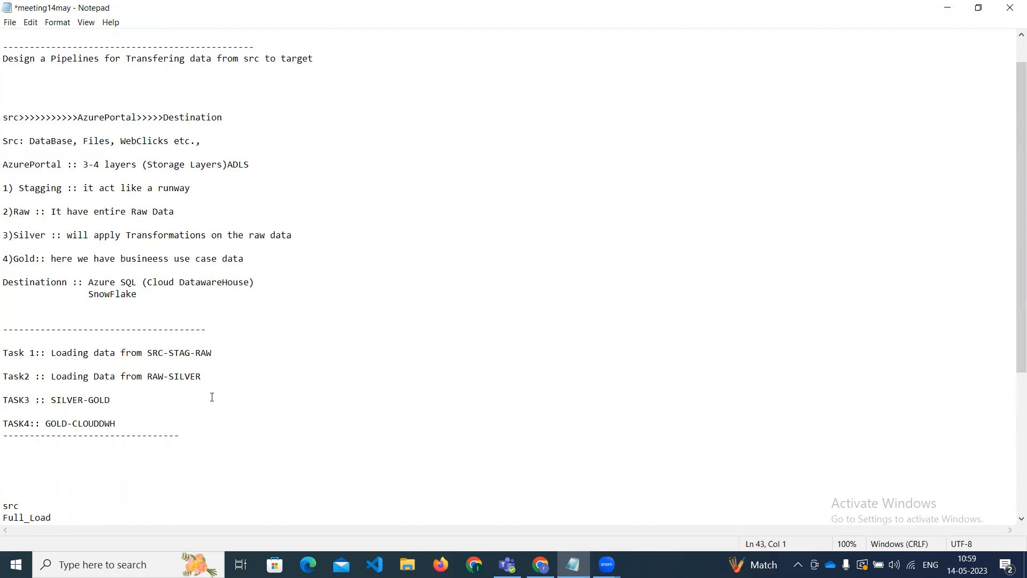
{"action": "type", "text": "----------------------------------------"}
{"action": "key", "text": "Home"}
{"action": "key", "text": "Up"}
{"action": "key", "text": "Up"}
{"action": "key", "text": "Up"}
{"action": "key", "text": "Up"}
{"action": "key", "text": "Up"}
- Type 'Loading Data: FullLoad and Incremental Load' above the dash row and save the notes
{"action": "left_click", "coordinate": [220, 346]}
{"action": "left_click", "coordinate": [218, 357]}
{"action": "left_click", "coordinate": [97, 478]}
{"action": "key", "text": "BackSpace"}
{"action": "type", "text": "Loading Data"}
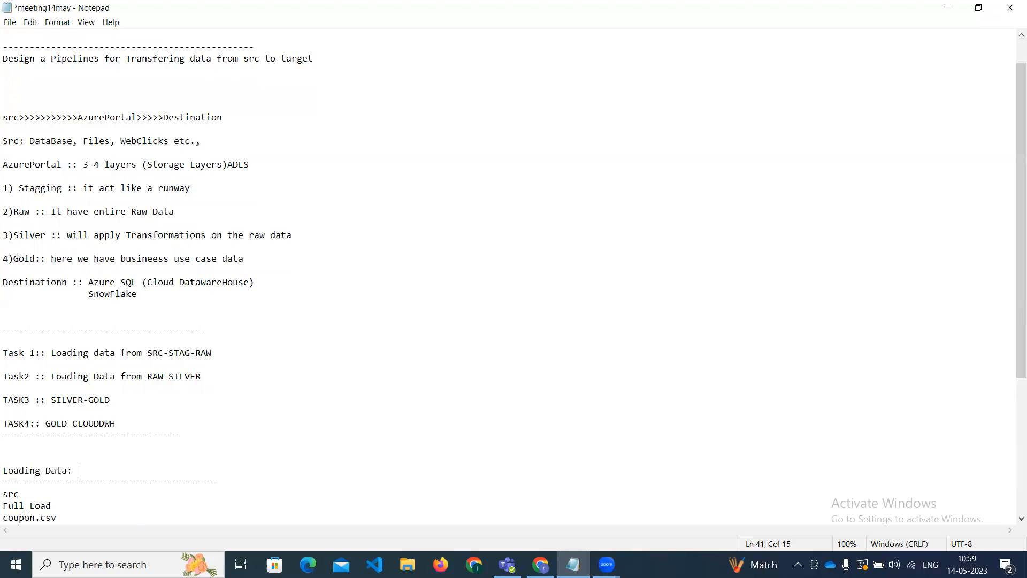
{"action": "type", "text": ": FullLoad and Incremental Load"}
{"action": "key", "text": "ctrl+s"}
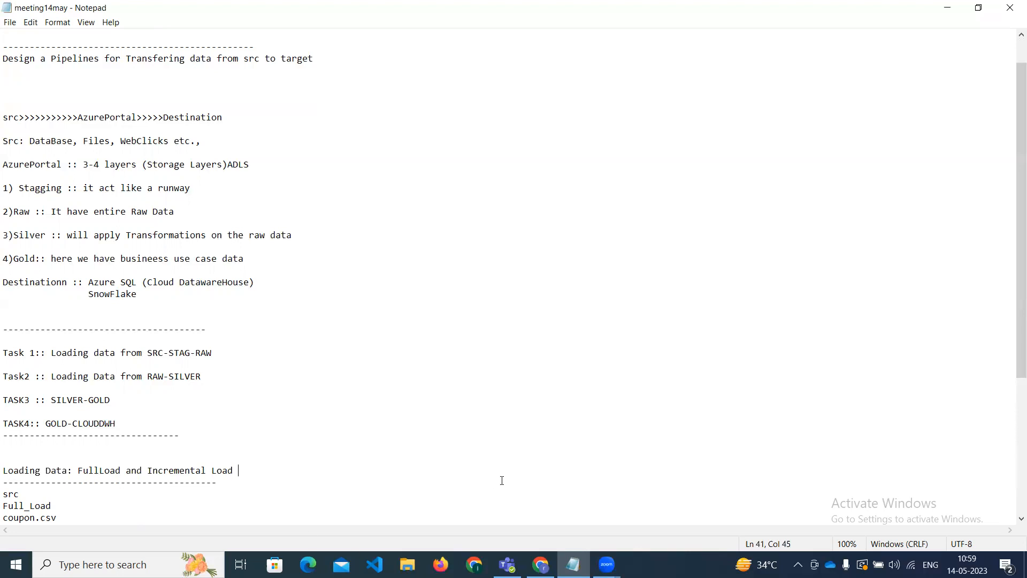
{"action": "left_click", "coordinate": [247, 470]}
{"action": "key", "text": "Return"}
{"action": "key", "text": "Return"}
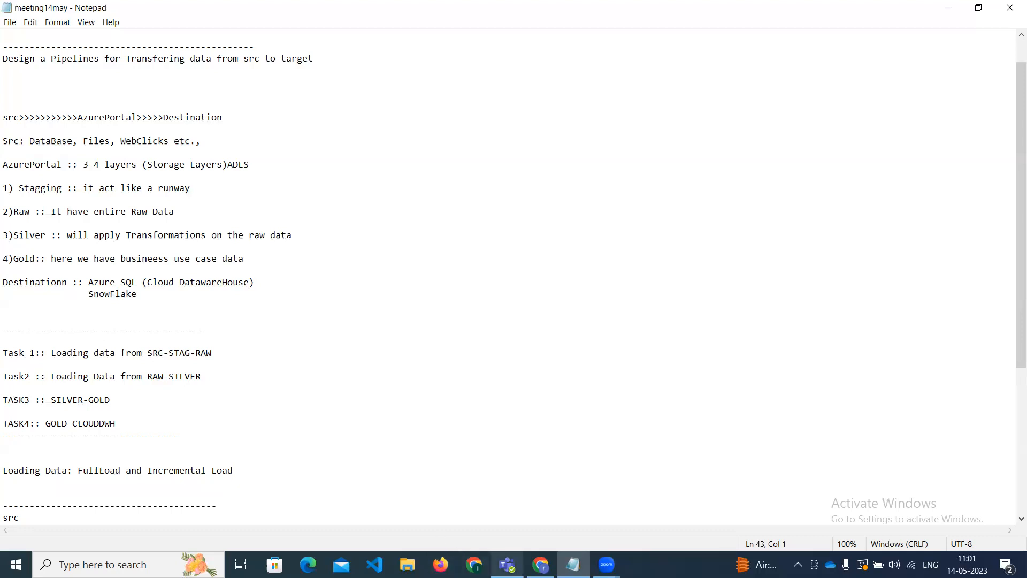
- In Chrome, return to the karamdosa container list and open the src container
{"action": "left_click", "coordinate": [540, 564]}
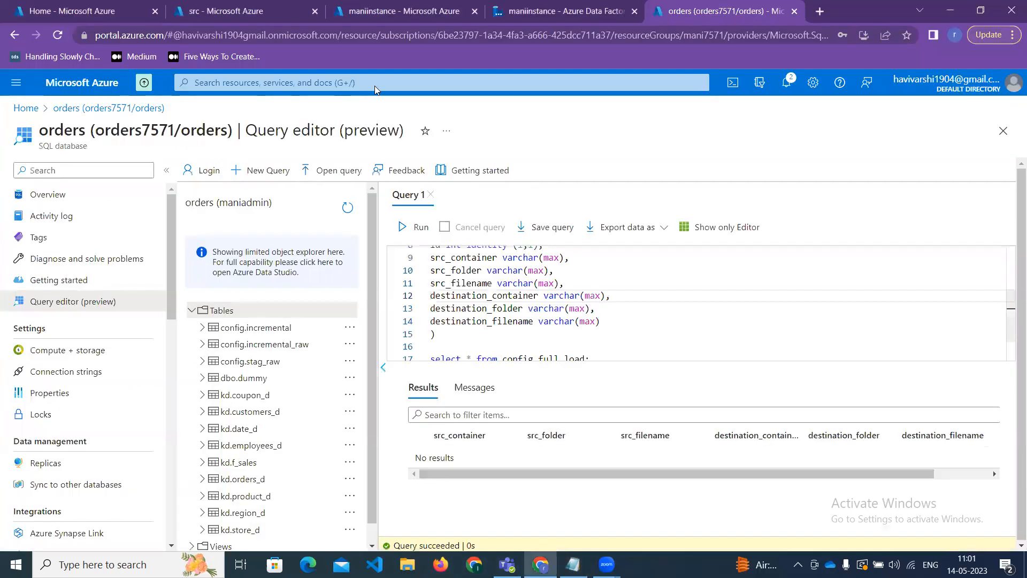
{"action": "left_click", "coordinate": [230, 10]}
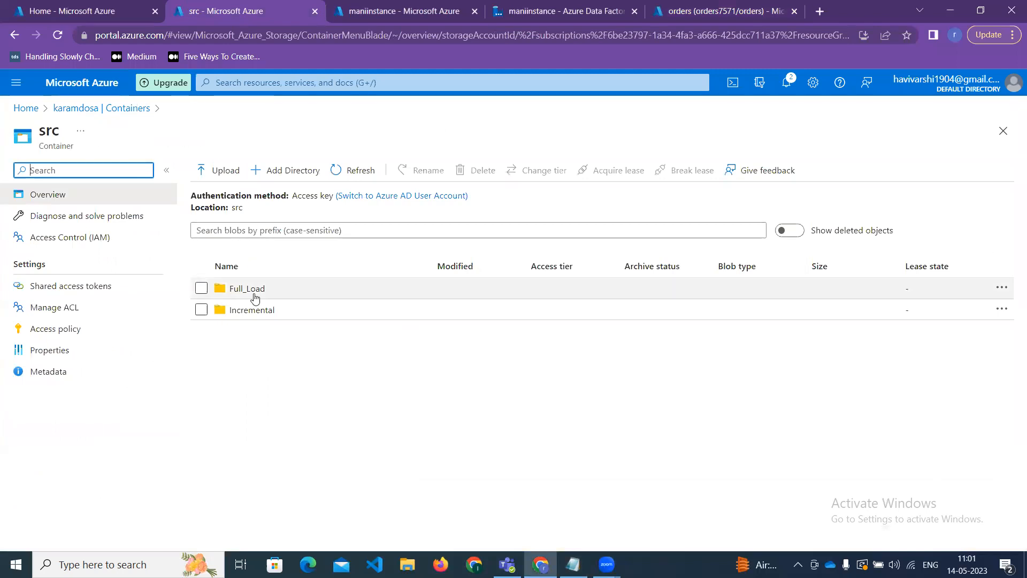
{"action": "left_click", "coordinate": [102, 109]}
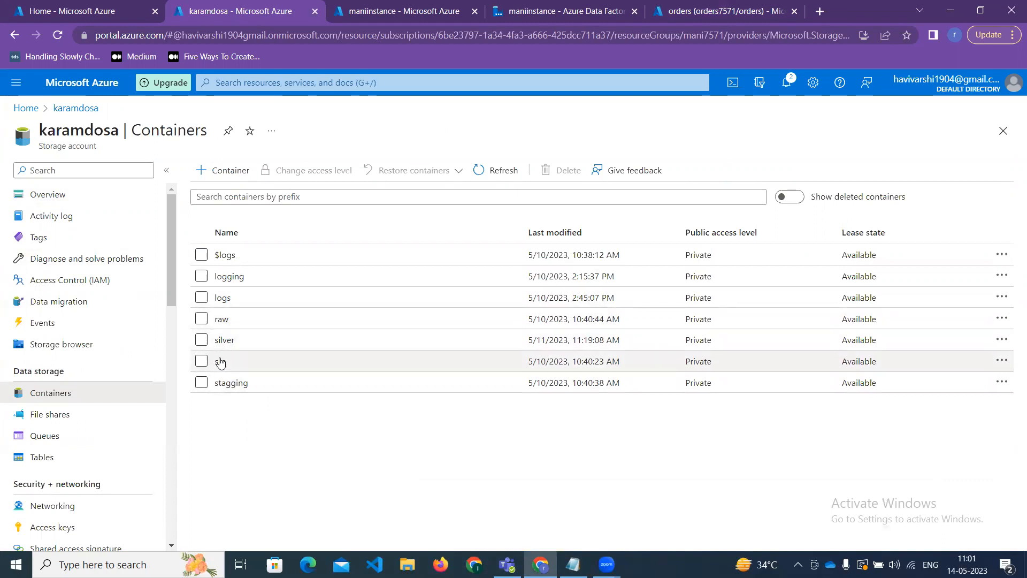
{"action": "left_click", "coordinate": [246, 361]}
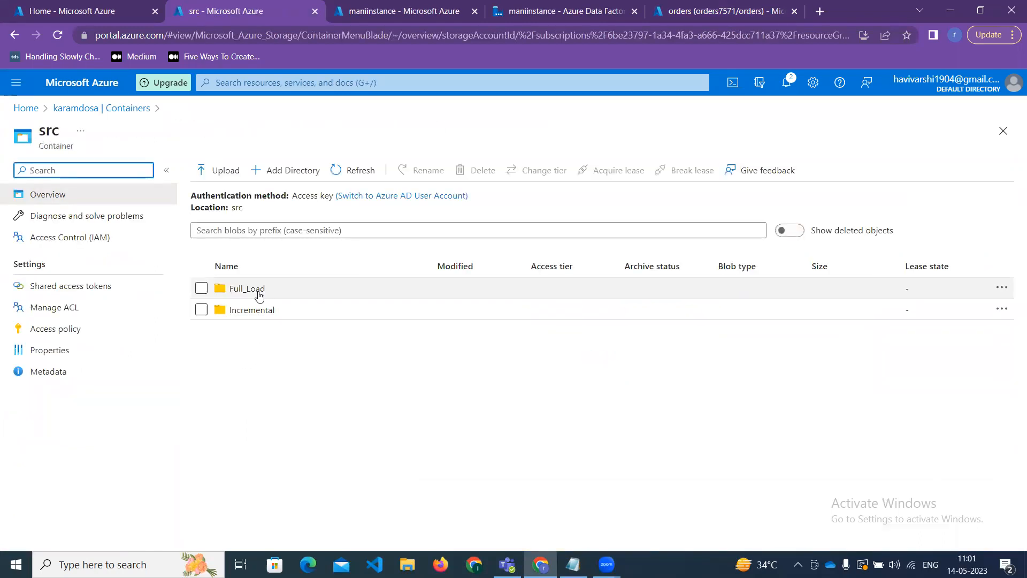
- Open the Full_Load folder in src and view the employees.csv blob properties
{"action": "left_click", "coordinate": [258, 294]}
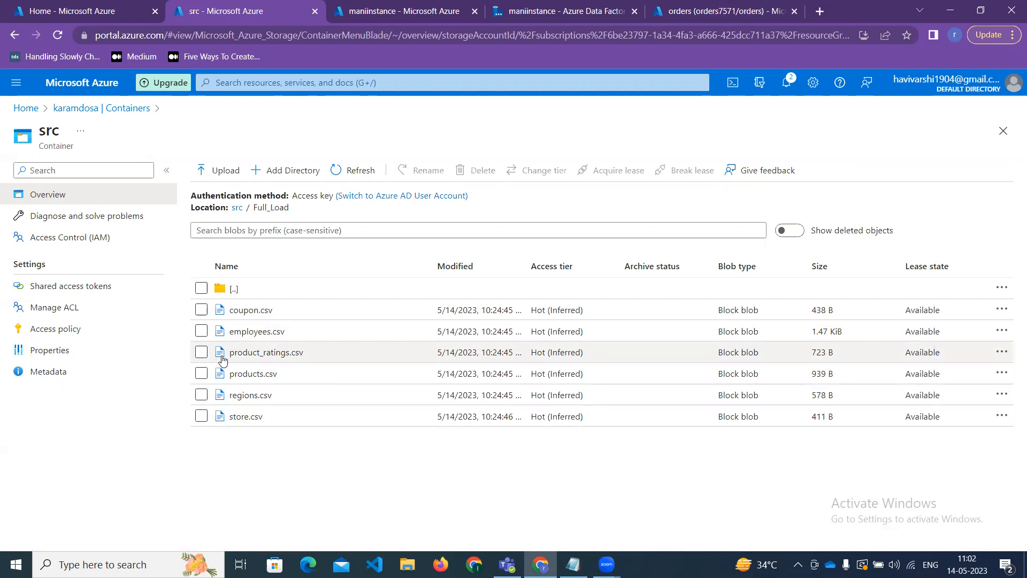
{"action": "left_click", "coordinate": [202, 355]}
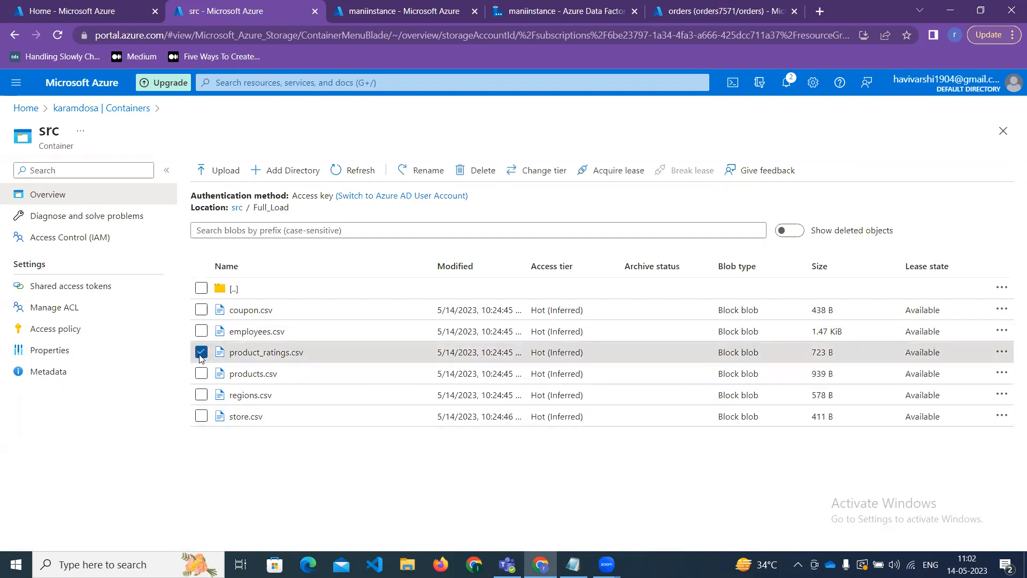
{"action": "left_click", "coordinate": [201, 355]}
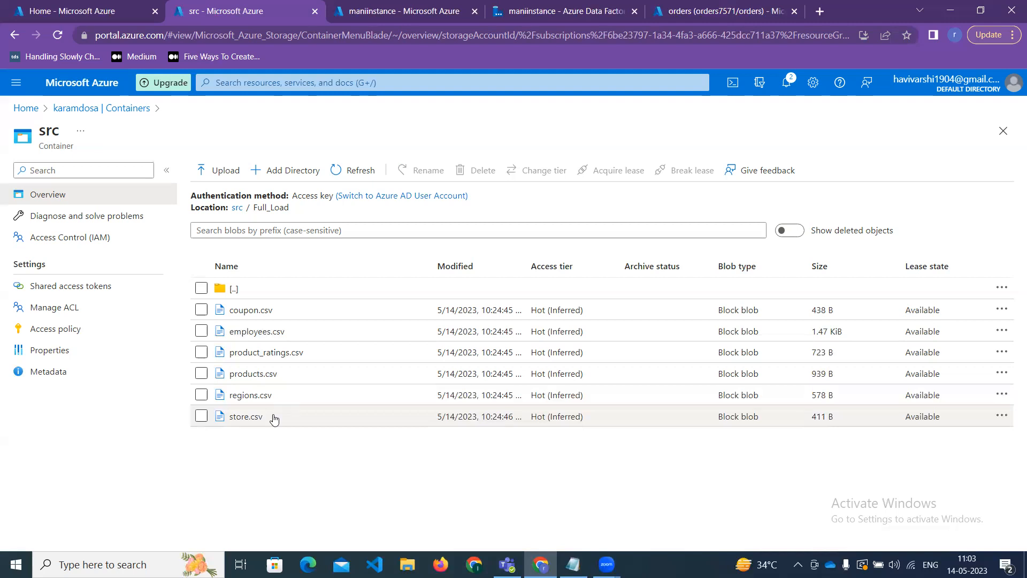
{"action": "left_click", "coordinate": [258, 334]}
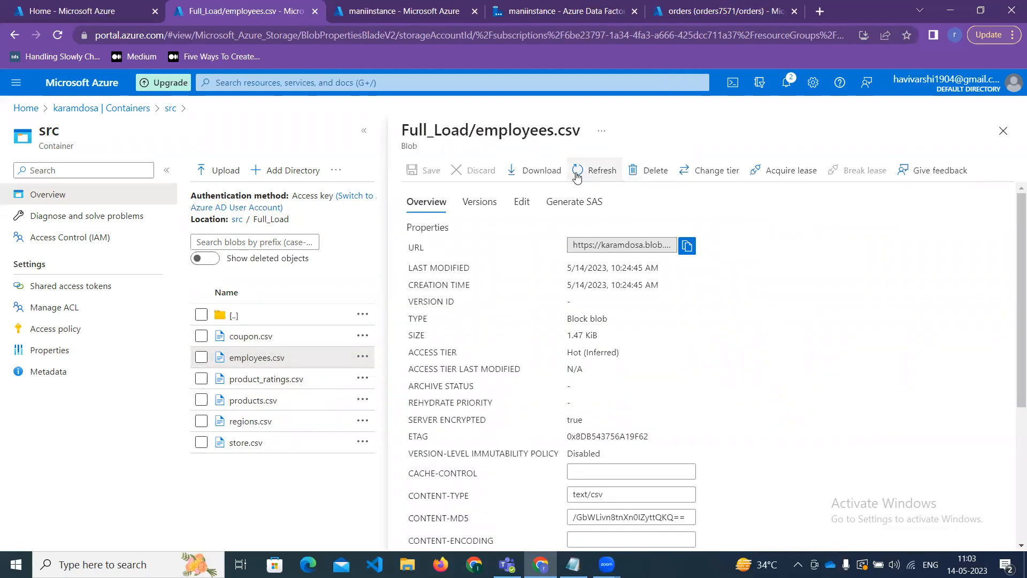
- View employees.csv in the editor, scroll across all its columns, then close the blob pane
{"action": "left_click", "coordinate": [521, 201]}
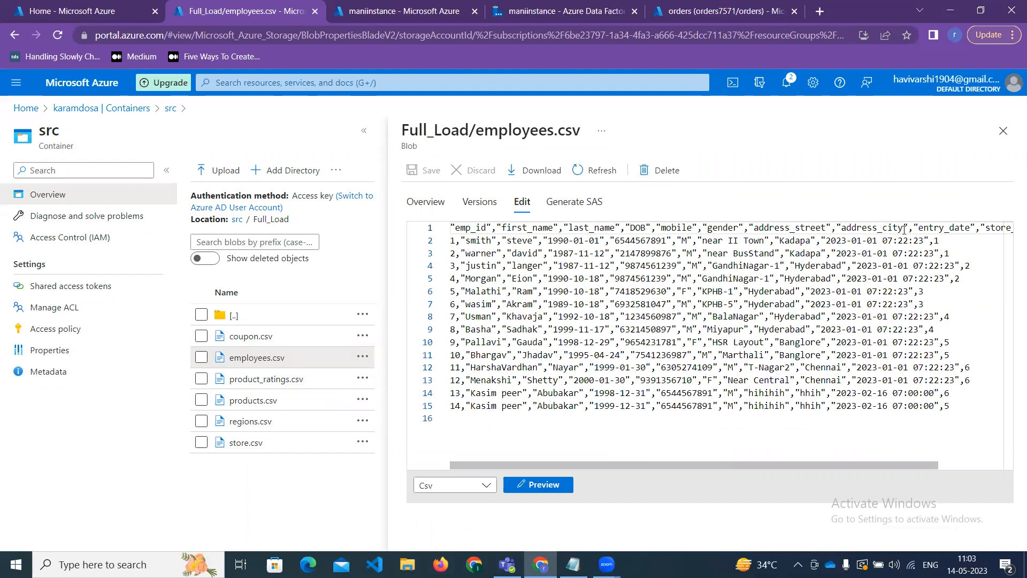
{"action": "left_click_drag", "start_coordinate": [864, 465], "coordinate": [940, 456]}
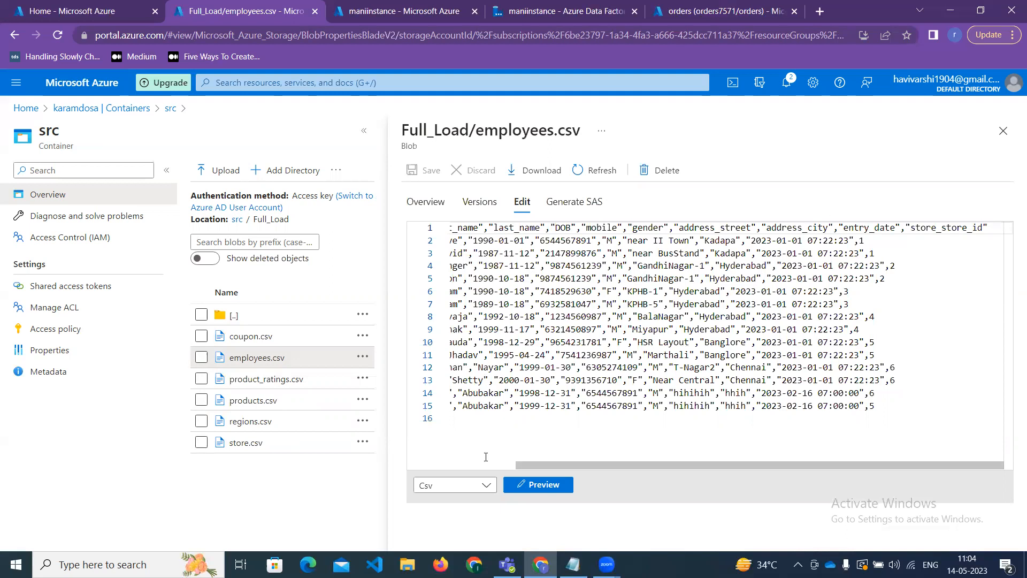
{"action": "left_click", "coordinate": [1003, 131]}
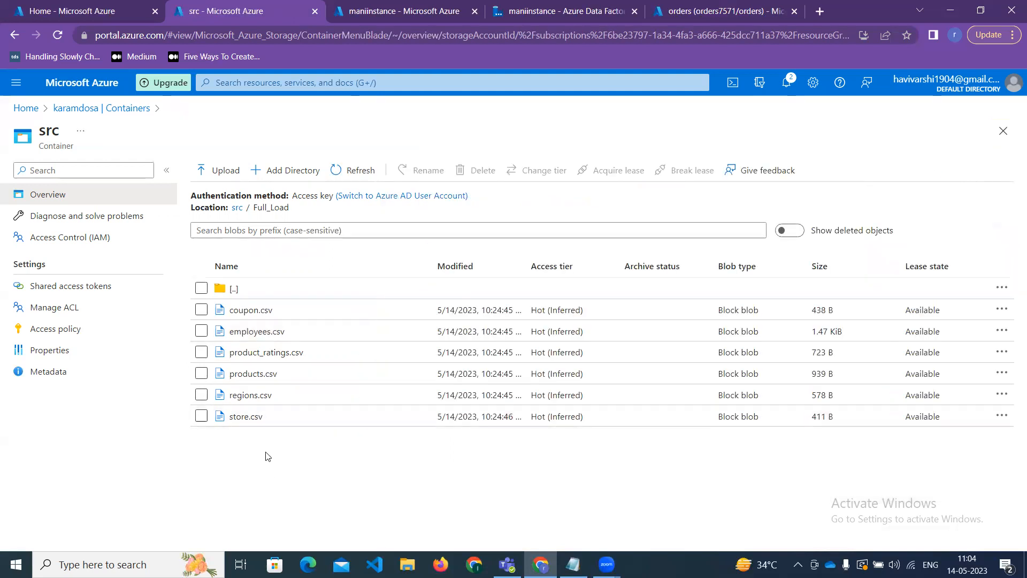
{"action": "left_click", "coordinate": [245, 416]}
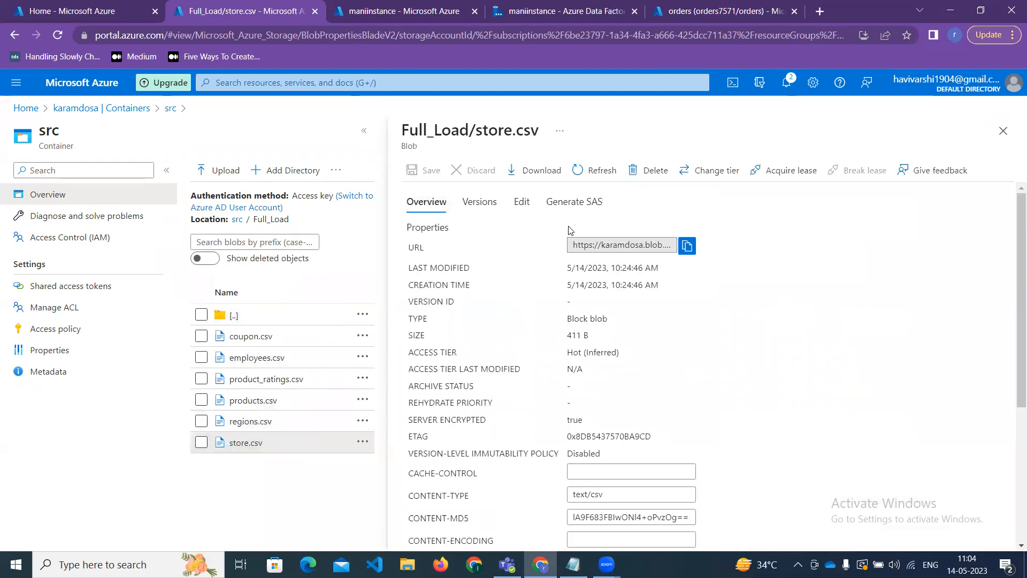
{"action": "left_click", "coordinate": [522, 202]}
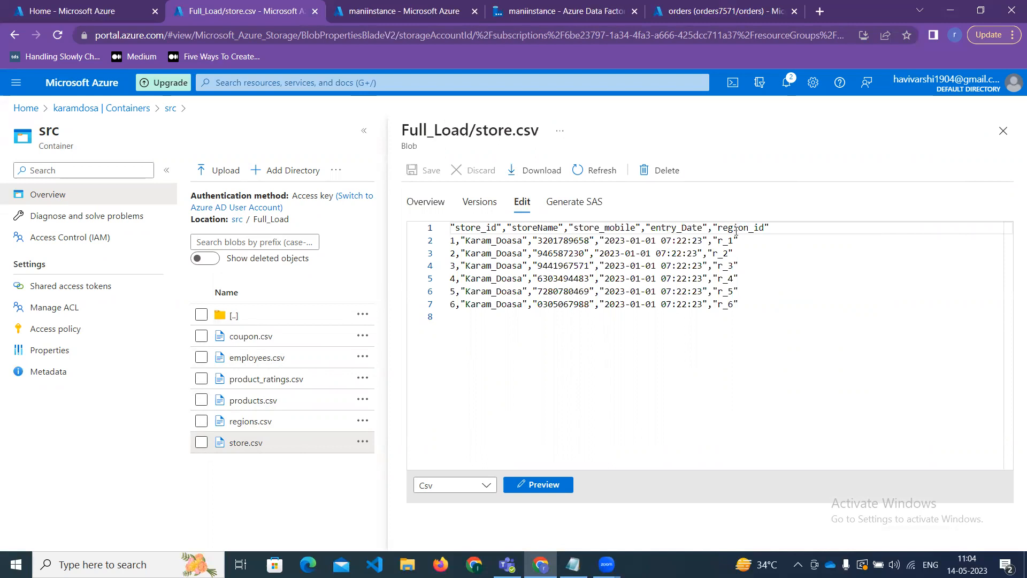
{"action": "left_click", "coordinate": [1003, 131]}
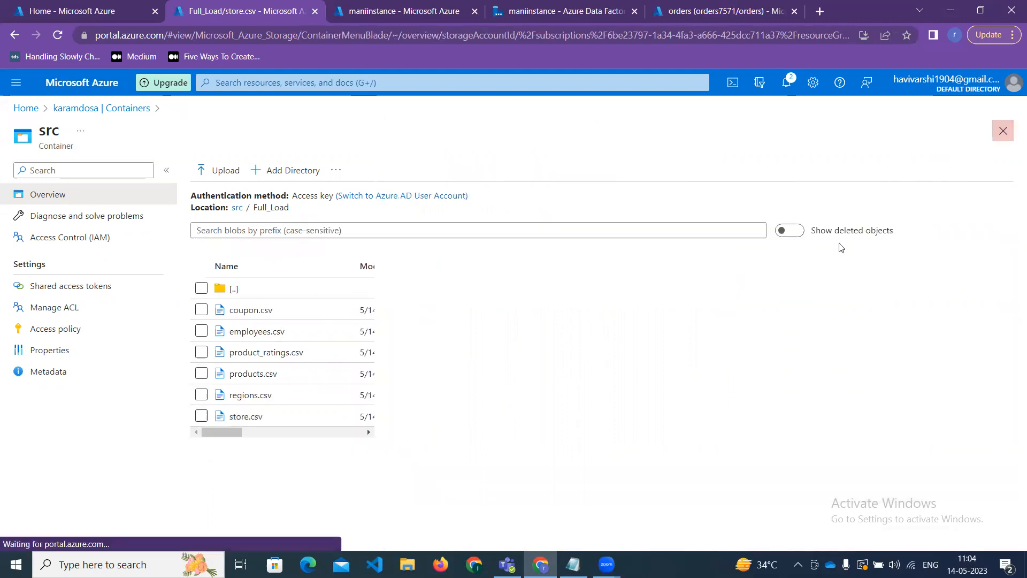
{"action": "left_click", "coordinate": [250, 395]}
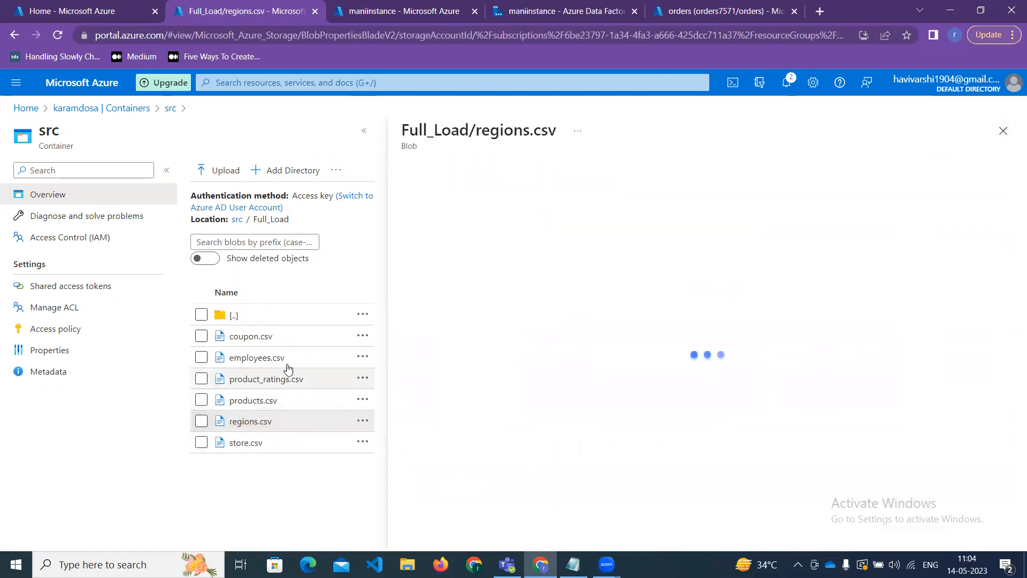
{"action": "left_click", "coordinate": [520, 203]}
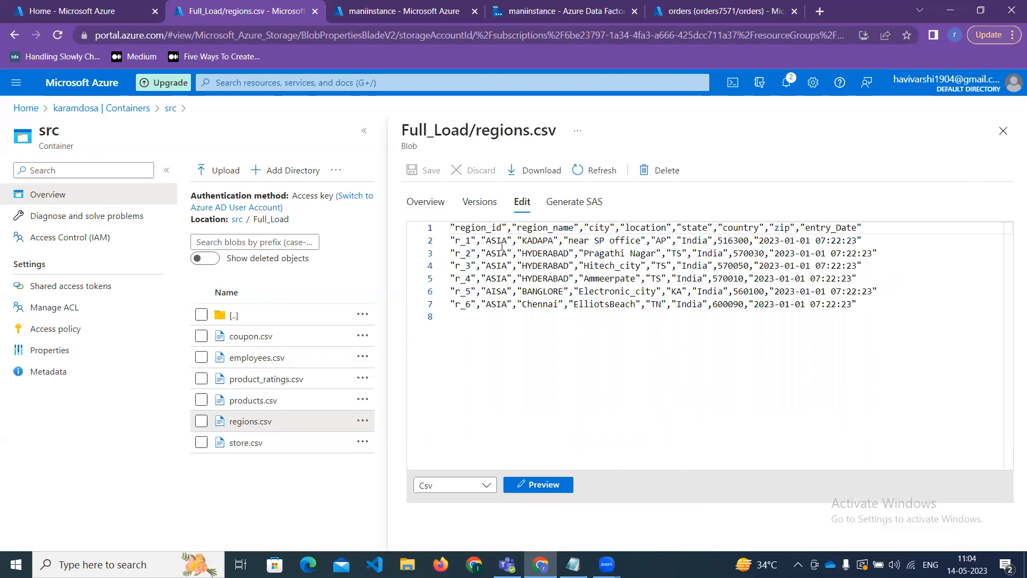
{"action": "double_click", "coordinate": [528, 245]}
{"action": "key", "text": "Down"}
{"action": "left_click", "coordinate": [683, 227]}
{"action": "left_click", "coordinate": [734, 227]}
{"action": "left_click", "coordinate": [459, 254]}
{"action": "left_click", "coordinate": [541, 253]}
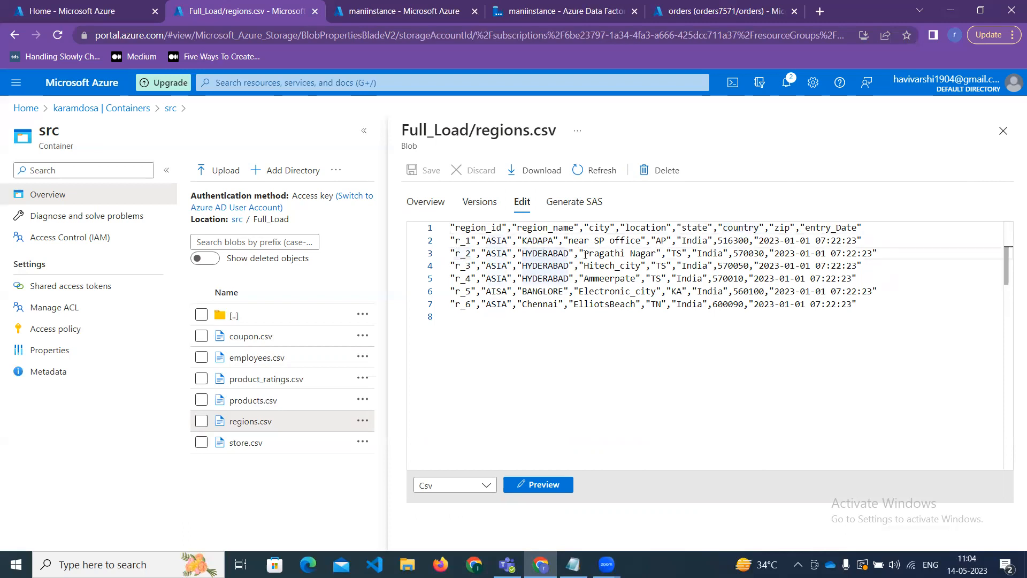
{"action": "left_click", "coordinate": [625, 267]}
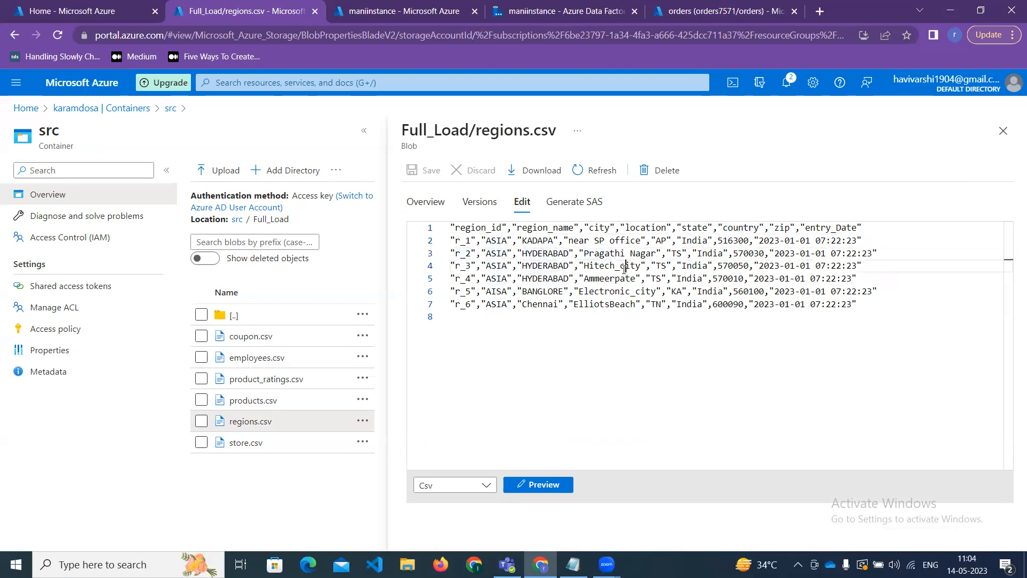
{"action": "left_click", "coordinate": [621, 278]}
{"action": "left_click", "coordinate": [615, 291]}
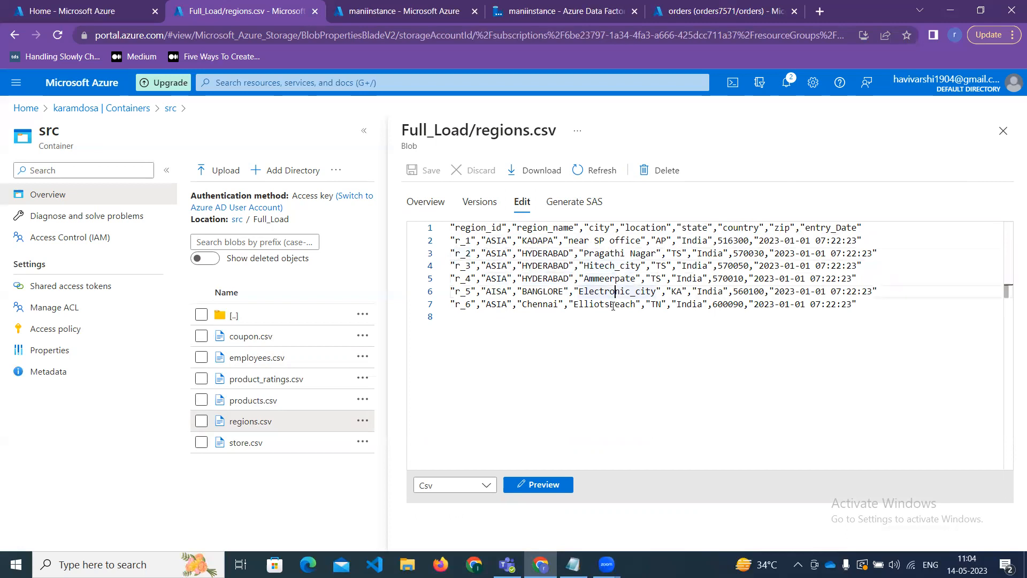
{"action": "left_click", "coordinate": [543, 307]}
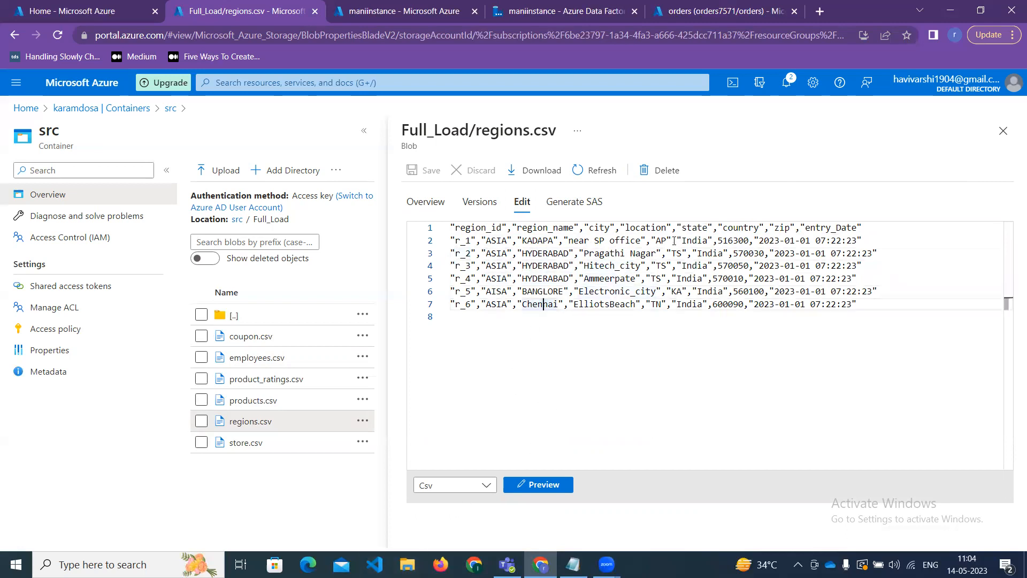
{"action": "left_click", "coordinate": [1003, 132]}
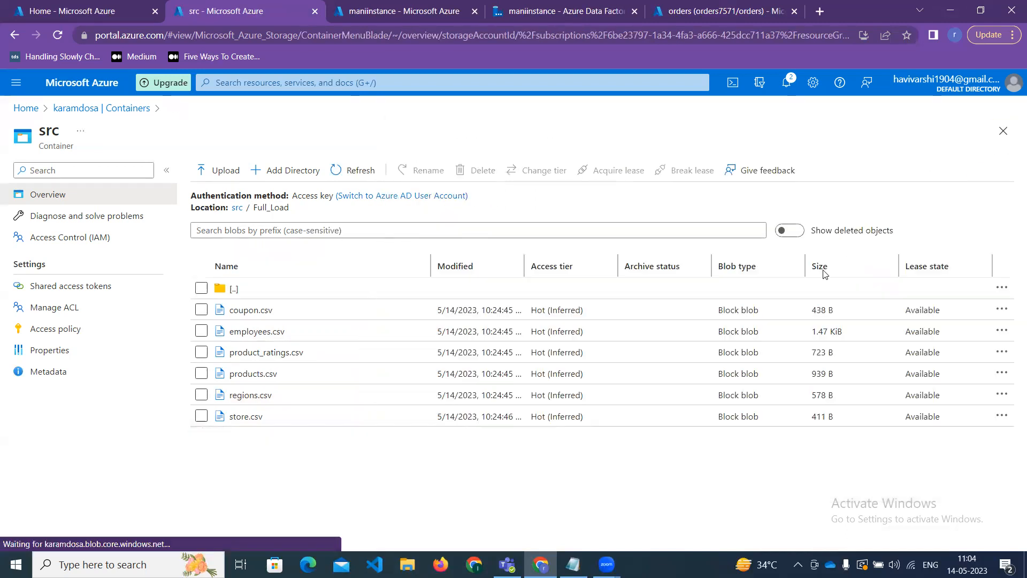
- Inspect coupon.csv's header and coupon rows 101–103, then close it and go to the meeting14may notes
{"action": "left_click", "coordinate": [248, 313]}
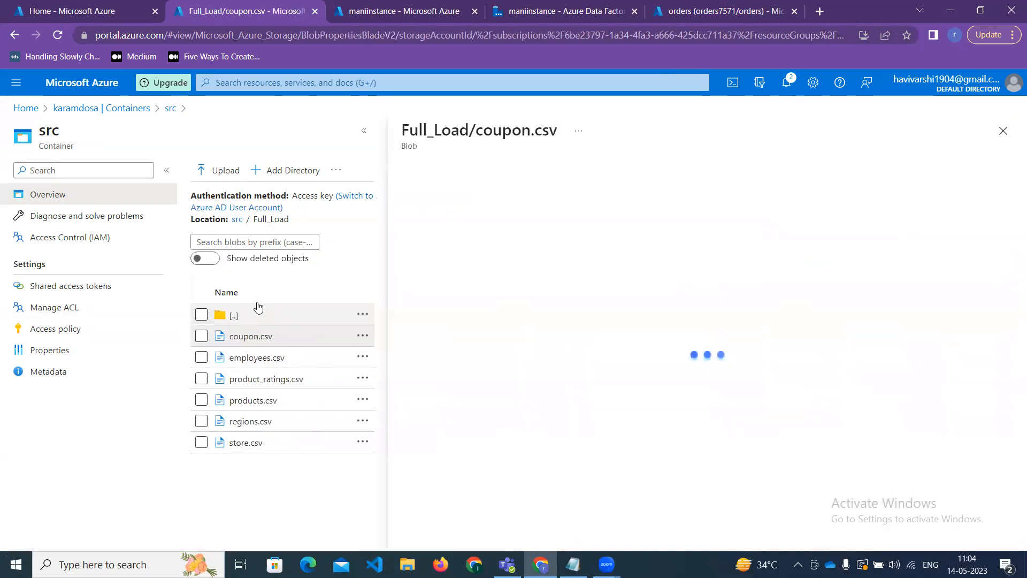
{"action": "left_click", "coordinate": [521, 202]}
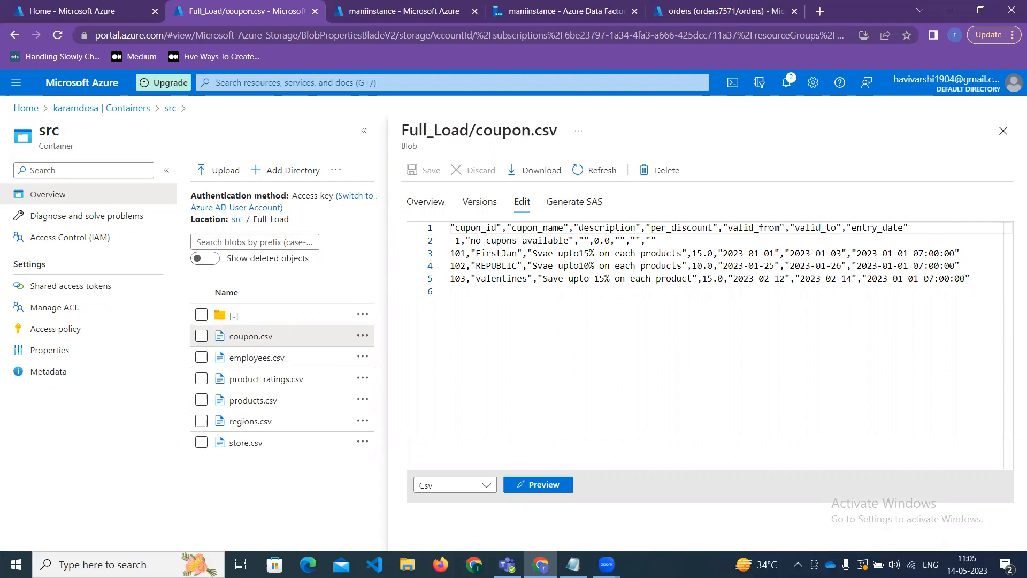
{"action": "left_click", "coordinate": [760, 228]}
{"action": "left_click_drag", "start_coordinate": [760, 241], "coordinate": [760, 252]}
{"action": "left_click", "coordinate": [760, 253]}
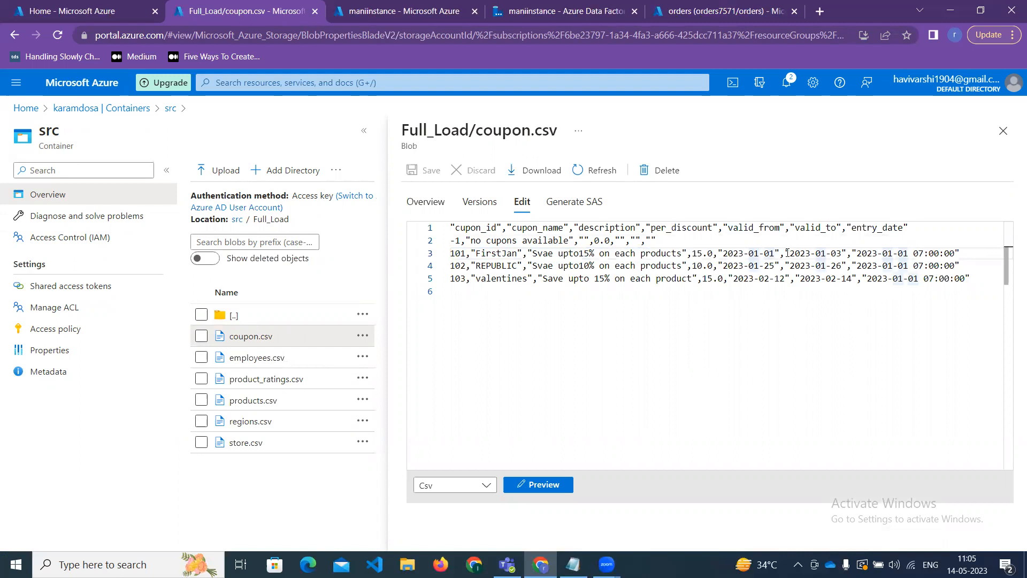
{"action": "left_click", "coordinate": [1003, 133]}
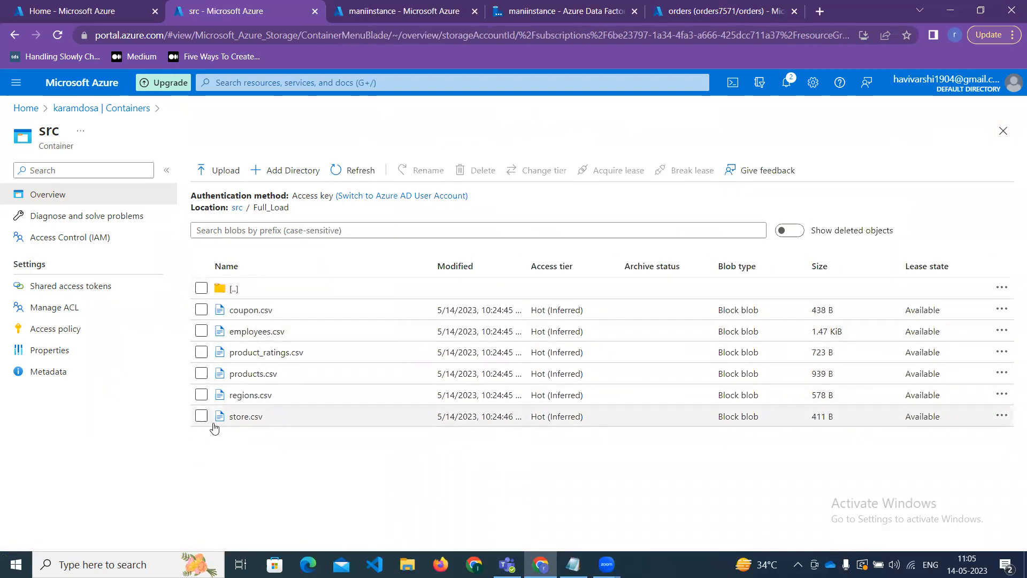
{"action": "left_click", "coordinate": [573, 564]}
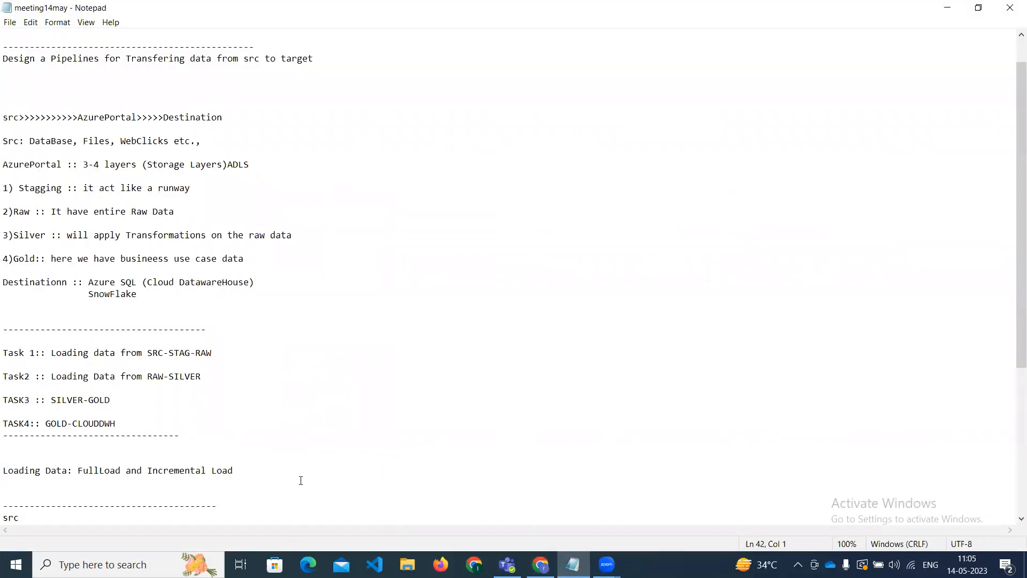
- Add a dashed divider below the Loading Data line and a 'Full Load Steps:' heading
{"action": "scroll", "coordinate": [277, 480], "scroll_direction": "down", "scroll_amount": 1}
{"action": "left_click", "coordinate": [273, 475]}
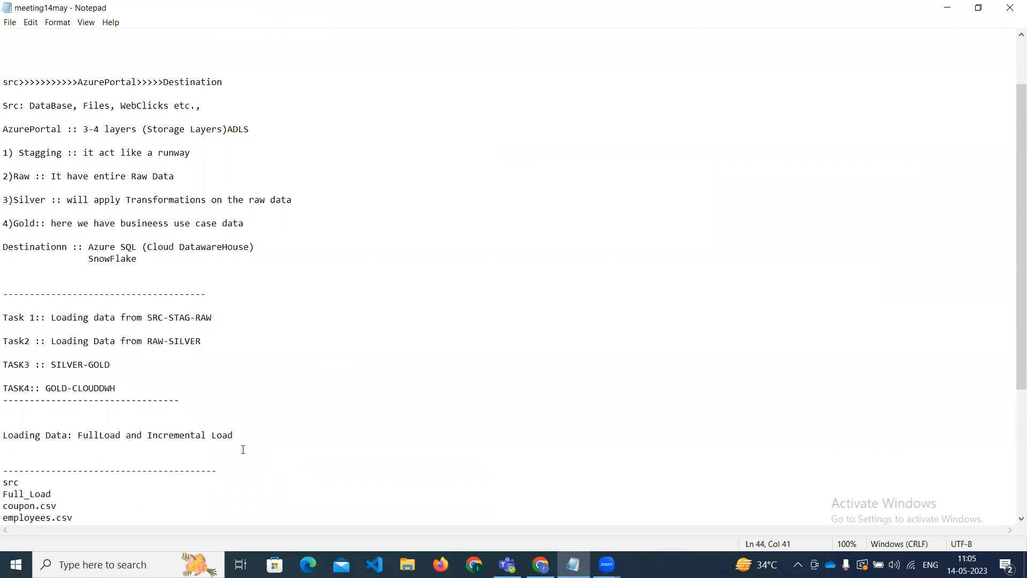
{"action": "type", "text": "-----------------------------------------------------------"}
{"action": "key", "text": "Return"}
{"action": "key", "text": "Down"}
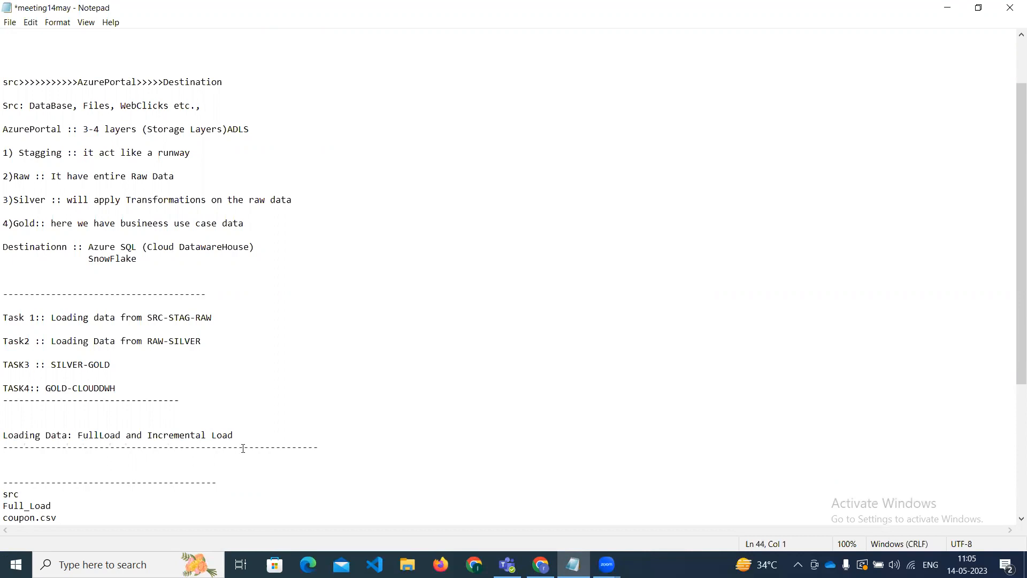
{"action": "type", "text": "sd"}
{"action": "key", "text": "BackSpace"}
{"action": "key", "text": "BackSpace"}
{"action": "key", "text": "BackSpace"}
{"action": "type", "text": "1)"}
{"action": "key", "text": "BackSpace"}
{"action": "key", "text": "BackSpace"}
{"action": "type", "text": "Full Loads"}
{"action": "key", "text": "BackSpace"}
{"action": "type", "text": "Steps:"}
{"action": "key", "text": "Return"}
{"action": "key", "text": "Return"}
- List steps '1) Config file/Table' and '2)Lkp activity' under the heading
{"action": "type", "text": "1) "}
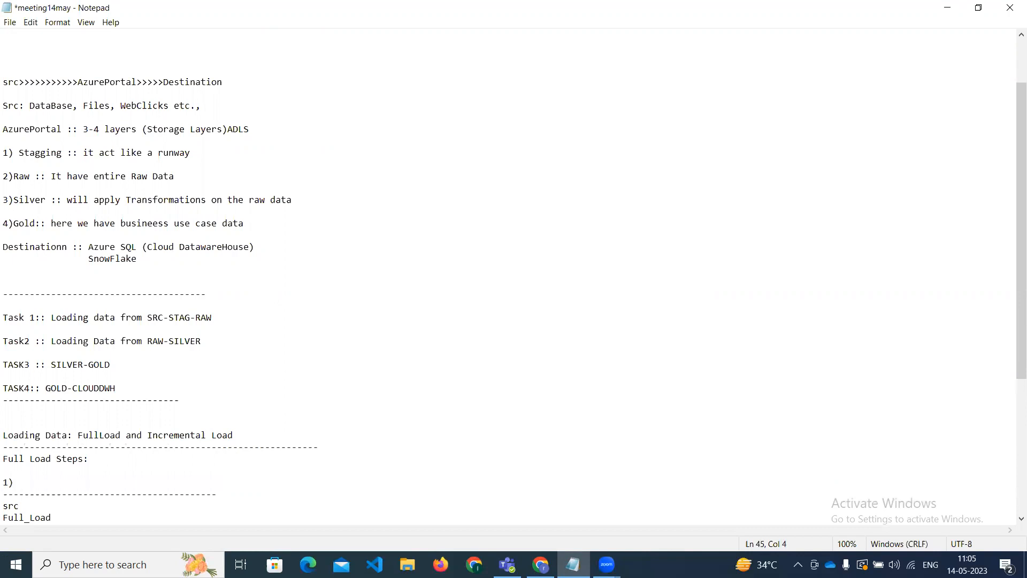
{"action": "type", "text": "Config file/Table"}
{"action": "key", "text": "Return"}
{"action": "key", "text": "Return"}
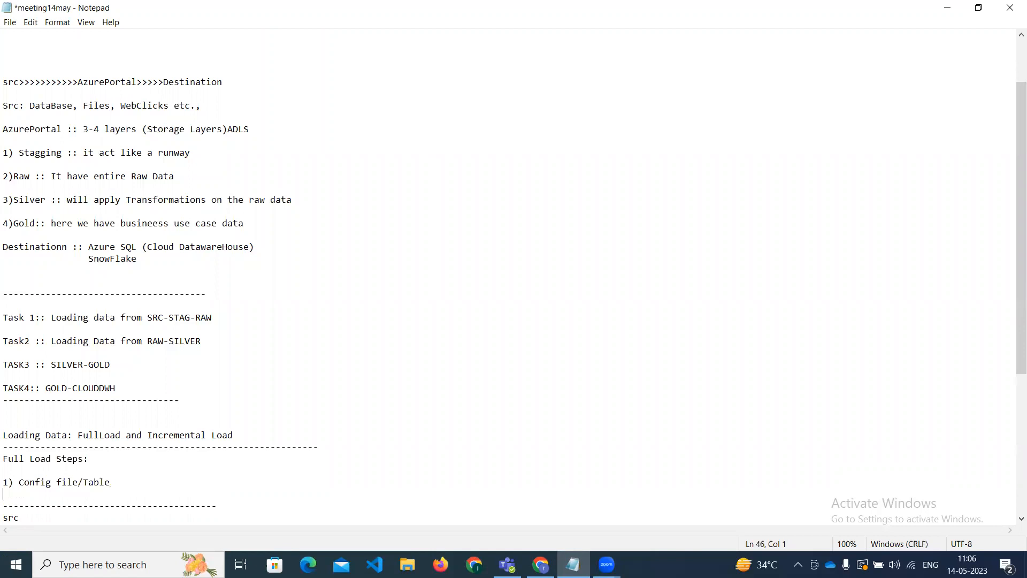
{"action": "type", "text": "2)Lkp actvi"}
{"action": "key", "text": "BackSpace"}
{"action": "key", "text": "BackSpace"}
{"action": "type", "text": "ivity"}
{"action": "key", "text": "Return"}
- Add steps '3)foreach', '4)copydataactivity', '5) Logicalapps' and '6)Log's', then save the notes
{"action": "key", "text": "Return"}
{"action": "type", "text": "3)foreach"}
{"action": "key", "text": "Return"}
{"action": "key", "text": "Return"}
{"action": "type", "text": "4)copydataactivity"}
{"action": "key", "text": "Return"}
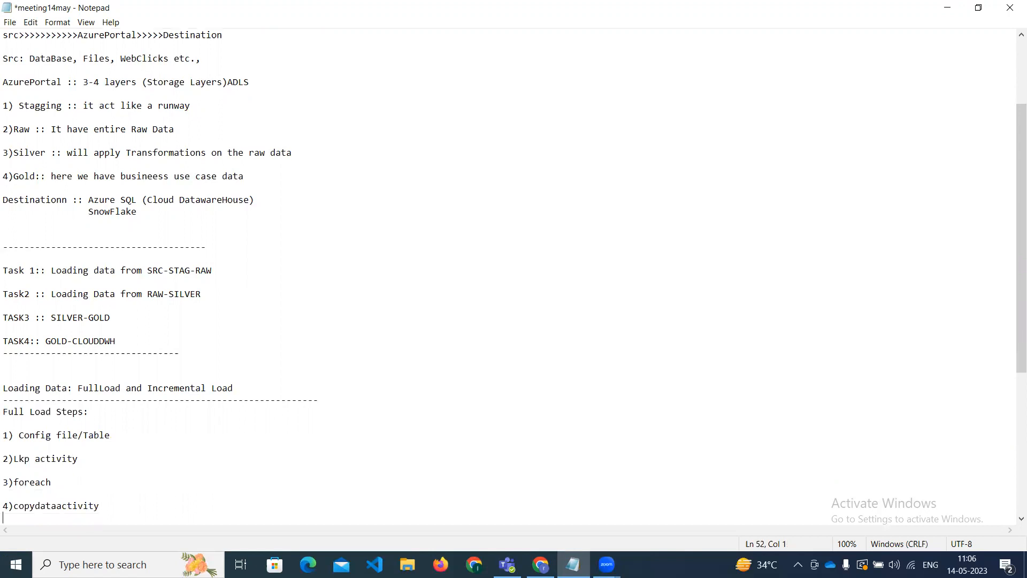
{"action": "key", "text": "Return"}
{"action": "type", "text": "5)"}
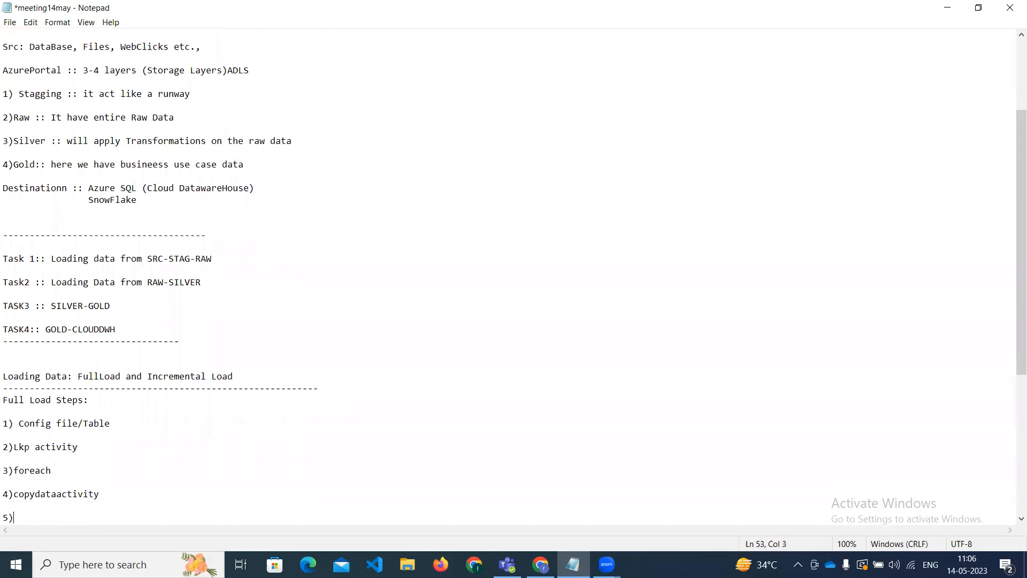
{"action": "type", "text": " Logicalapps"}
{"action": "key", "text": "Return"}
{"action": "key", "text": "Return"}
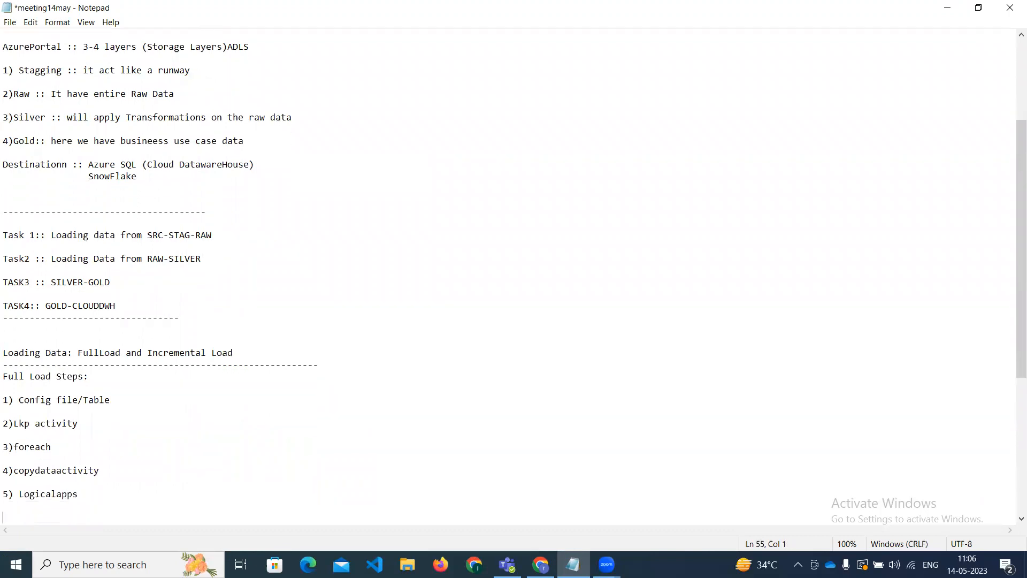
{"action": "type", "text": "6)Log's"}
{"action": "key", "text": "ctrl+s"}
{"action": "left_click_drag", "start_coordinate": [107, 475], "coordinate": [5, 414]}
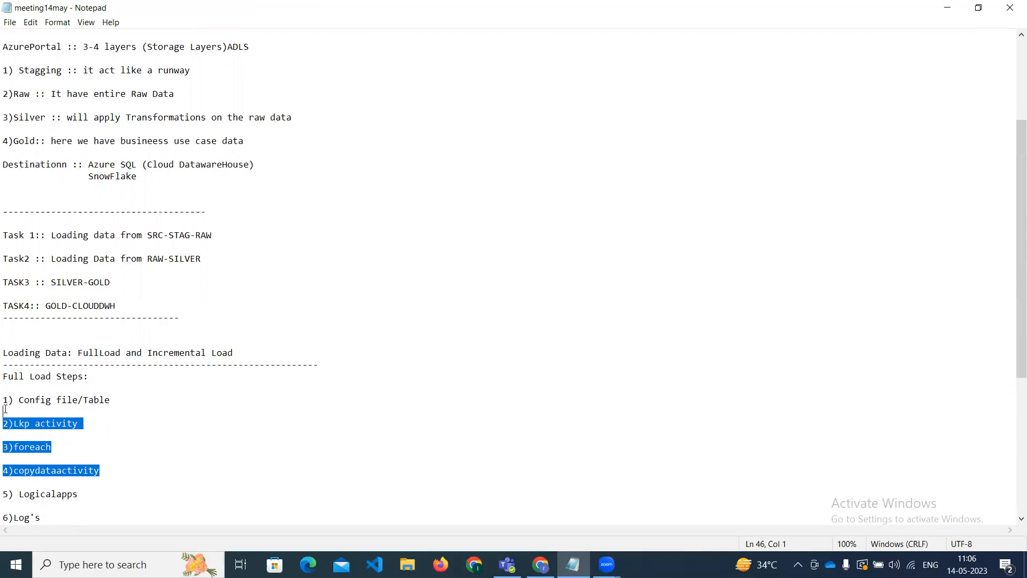
{"action": "left_click_drag", "start_coordinate": [4, 492], "coordinate": [47, 517]}
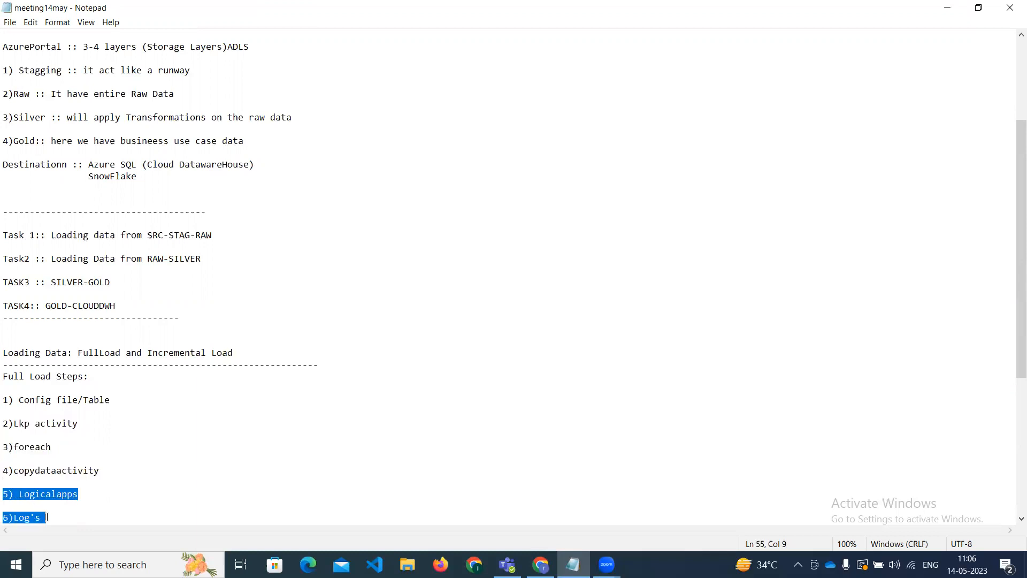
{"action": "scroll", "coordinate": [48, 517], "scroll_direction": "down", "scroll_amount": 1}
{"action": "left_click", "coordinate": [61, 472]}
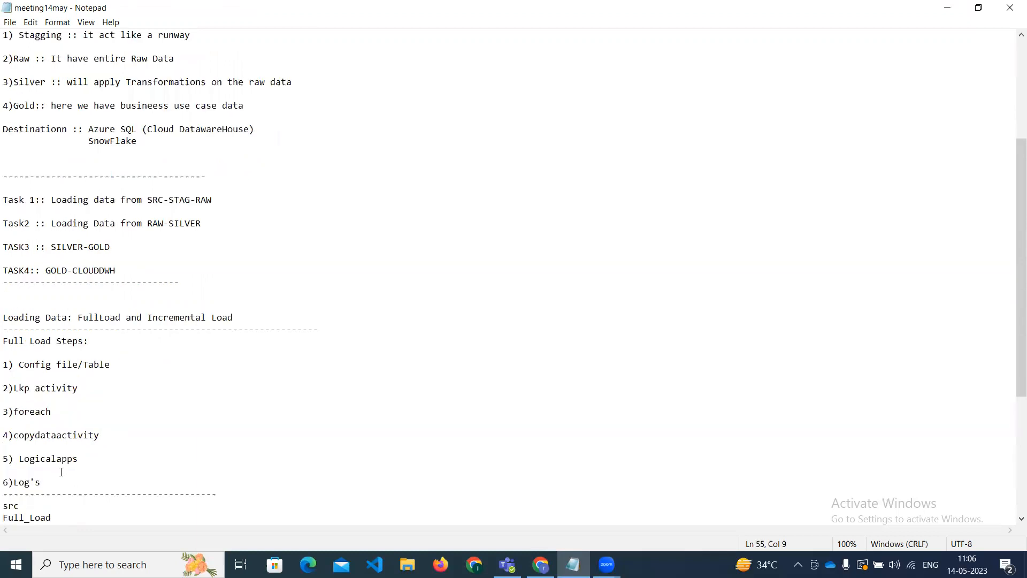
{"action": "left_click", "coordinate": [94, 457]}
- Append '> container in adlsgen2' after src and '> folder' after Full_Load, then return to the portal
{"action": "scroll", "coordinate": [102, 444], "scroll_direction": "down", "scroll_amount": 3}
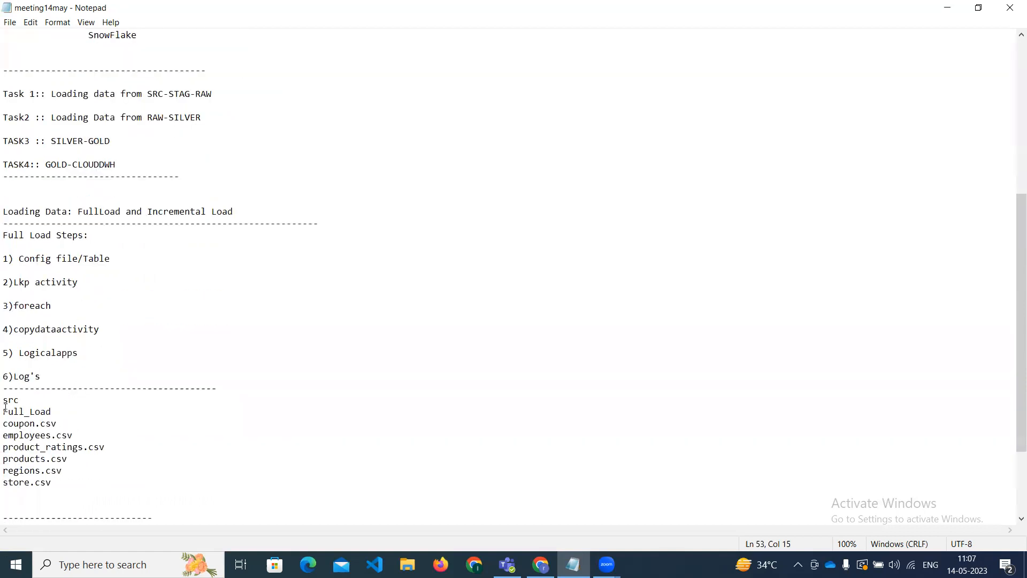
{"action": "left_click", "coordinate": [5, 400]}
{"action": "type", "text": "> co"}
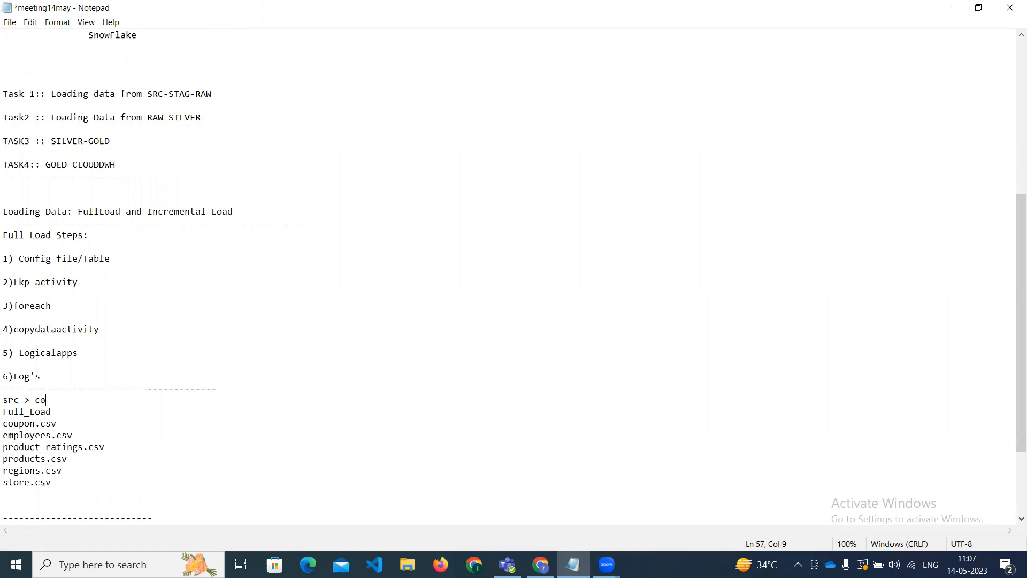
{"action": "type", "text": "ntainer in adlsgen2"}
{"action": "key", "text": "Down"}
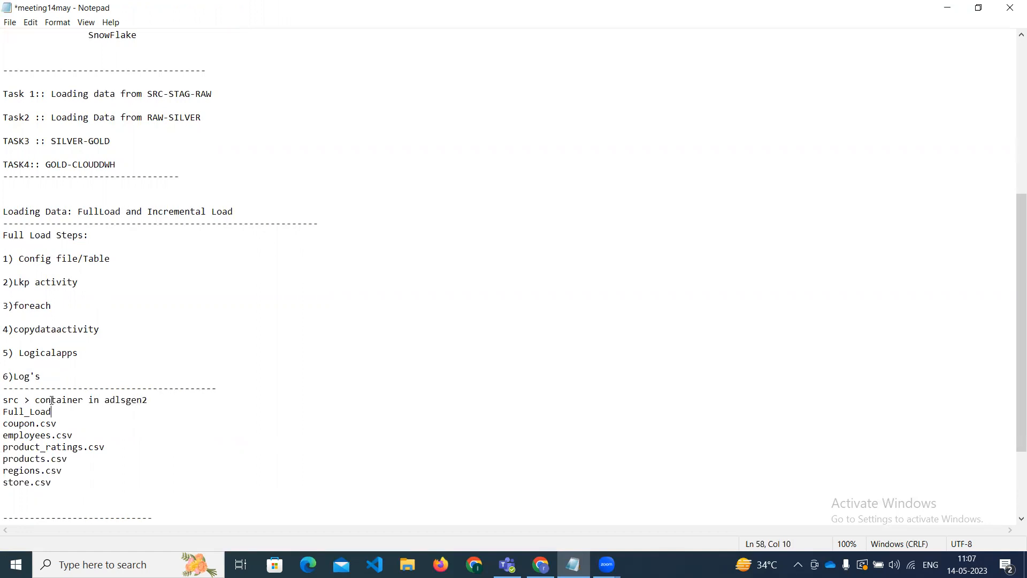
{"action": "type", "text": "> folder"}
{"action": "key", "text": "Down"}
{"action": "left_click", "coordinate": [63, 480]}
{"action": "scroll", "coordinate": [64, 487], "scroll_direction": "down", "scroll_amount": 2}
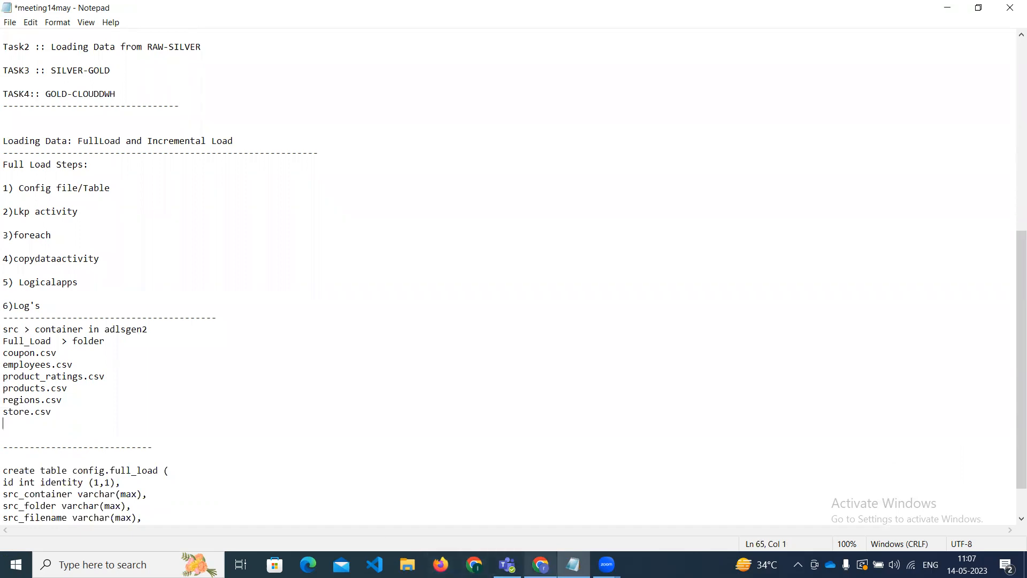
{"action": "left_click", "coordinate": [540, 564]}
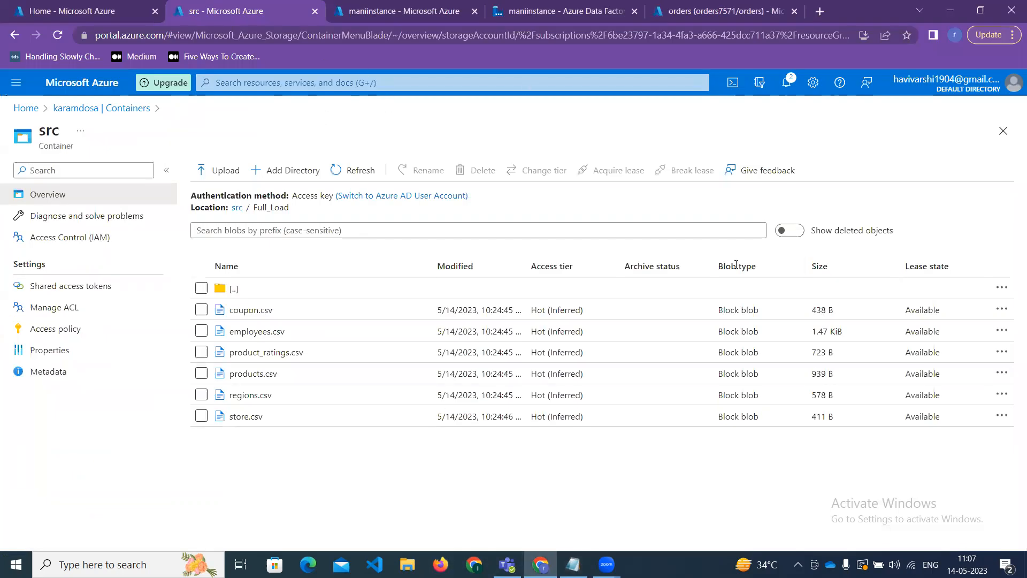
- In the orders query editor, add blank lines below the config.full_load select, then open File Explorer
{"action": "left_click", "coordinate": [769, 13]}
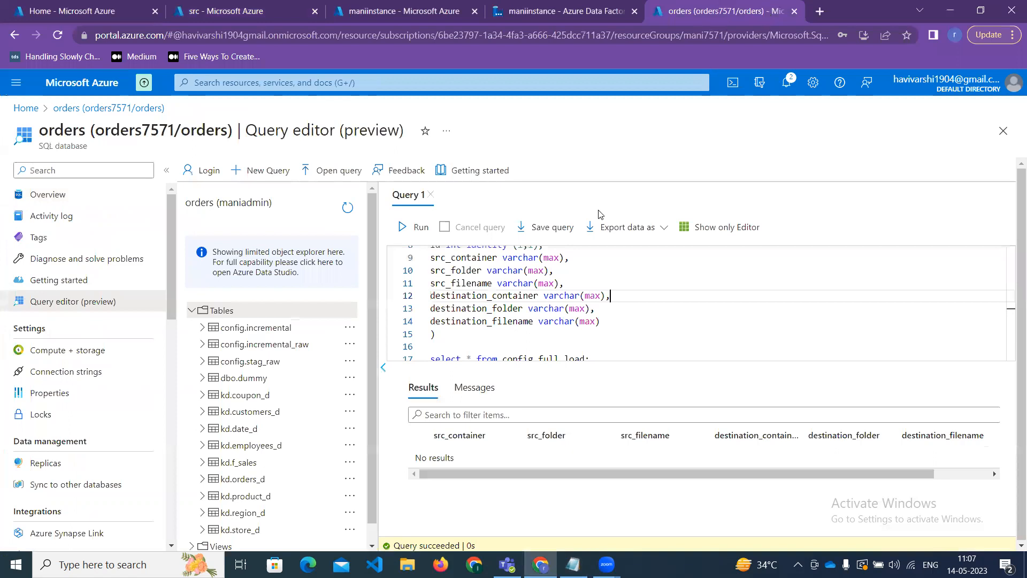
{"action": "scroll", "coordinate": [616, 311], "scroll_direction": "down", "scroll_amount": 1}
{"action": "left_click", "coordinate": [602, 329]}
{"action": "key", "text": "Return"}
{"action": "key", "text": "Return"}
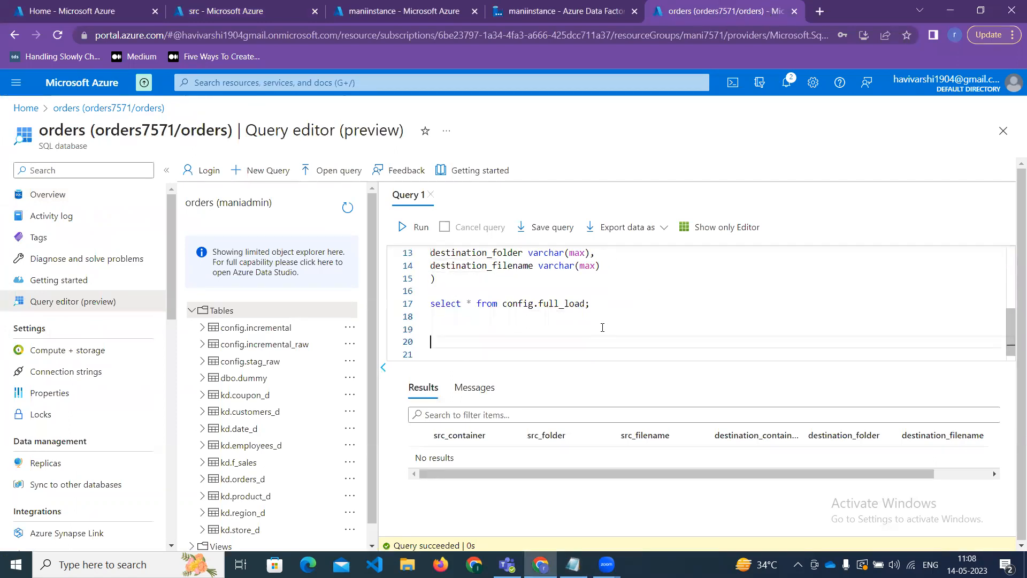
{"action": "scroll", "coordinate": [244, 358], "scroll_direction": "down", "scroll_amount": 1}
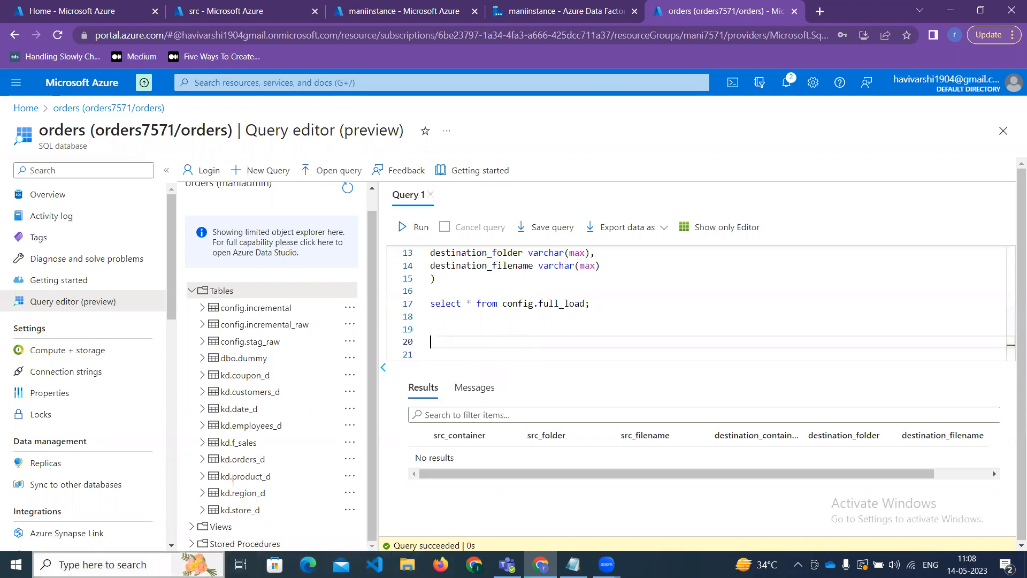
{"action": "left_click", "coordinate": [406, 559]}
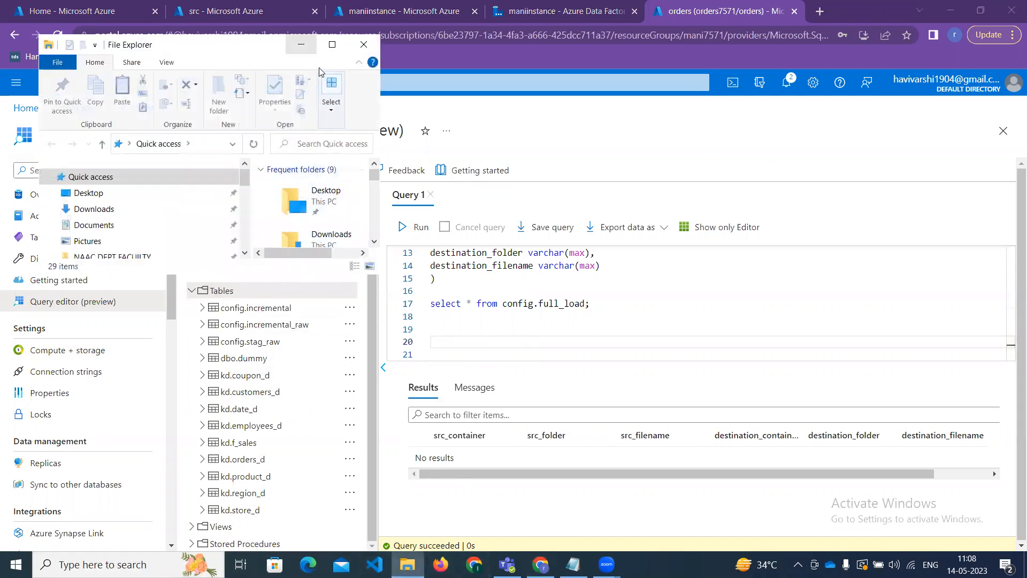
- In the maximized Downloads folder, briefly open and close jpaZ7, then open adfmodel.PNG
{"action": "left_click", "coordinate": [331, 45]}
{"action": "left_click", "coordinate": [64, 170]}
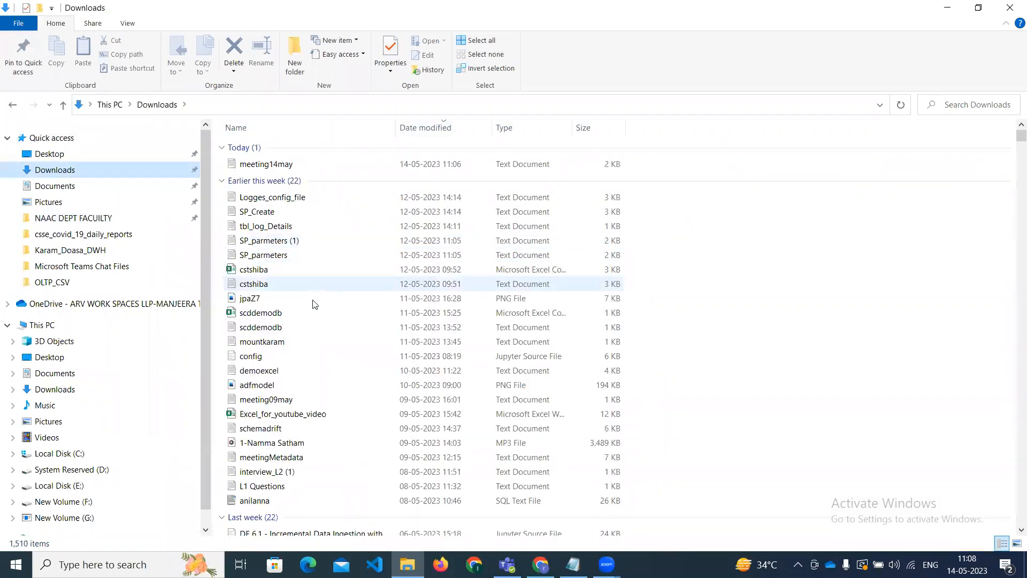
{"action": "double_click", "coordinate": [314, 299]}
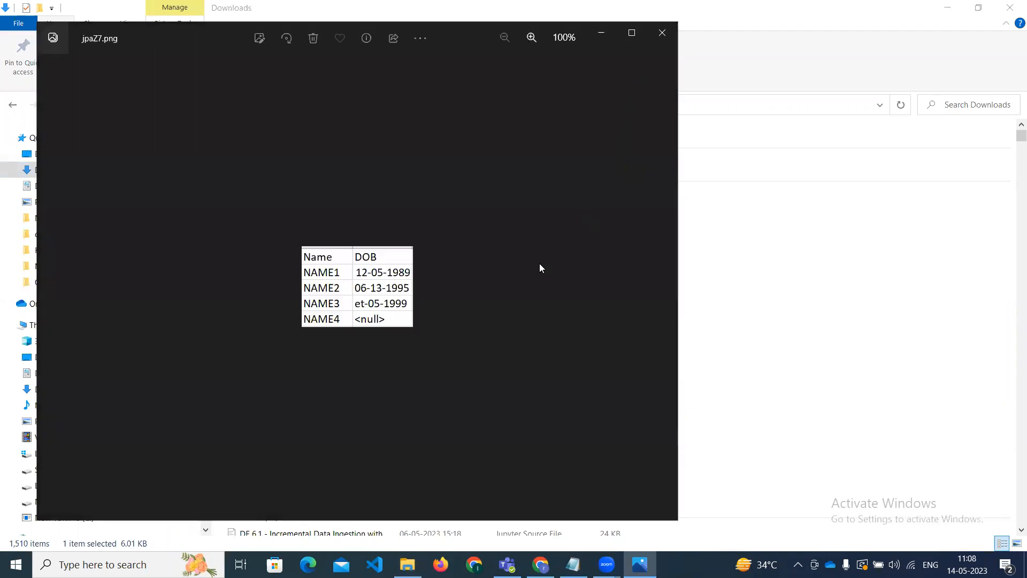
{"action": "left_click", "coordinate": [662, 32]}
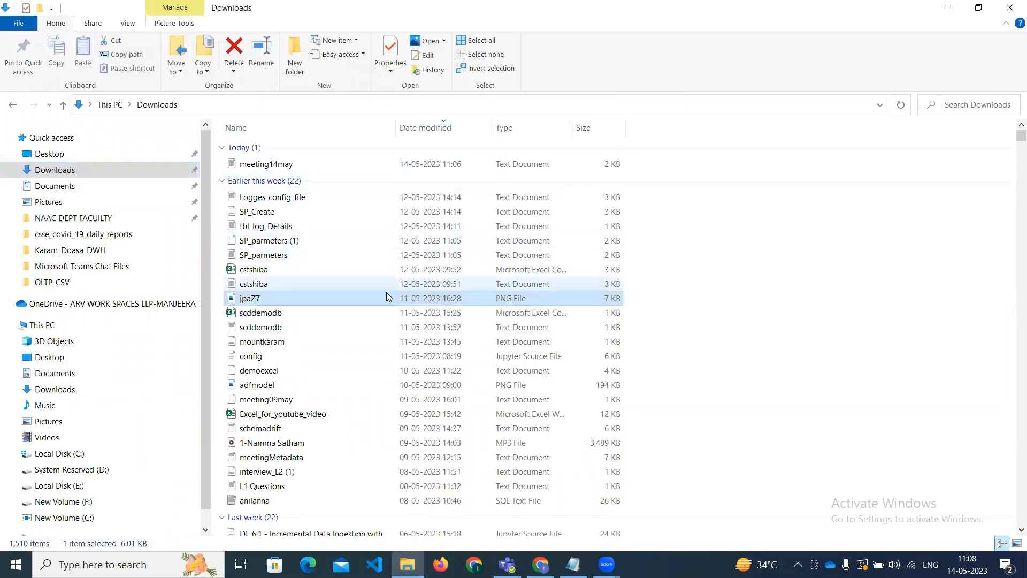
{"action": "double_click", "coordinate": [291, 385]}
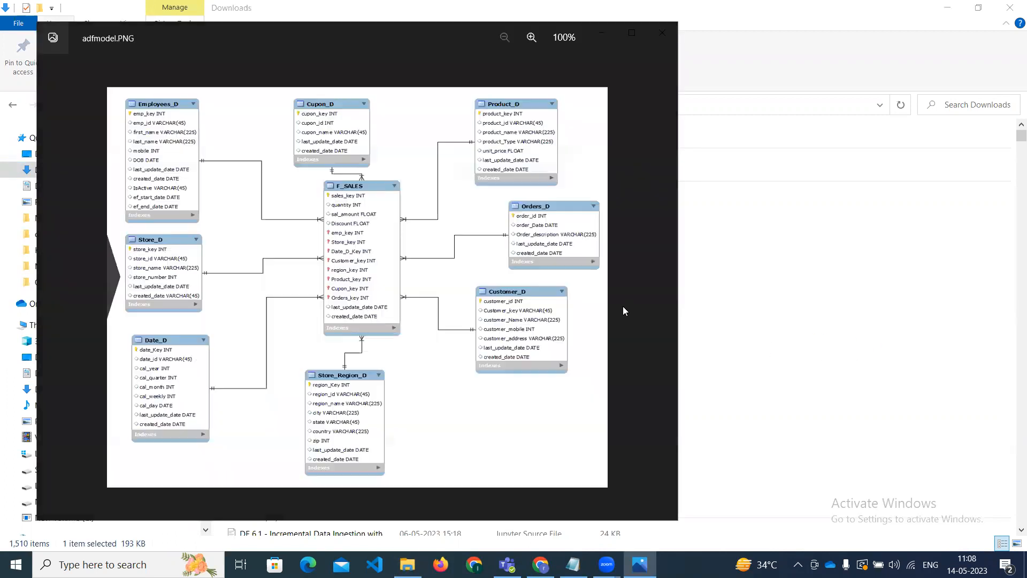
- Maximize the adfmodel.PNG F_SALES star-schema diagram to study it, then go back to the query editor
{"action": "left_click", "coordinate": [632, 33]}
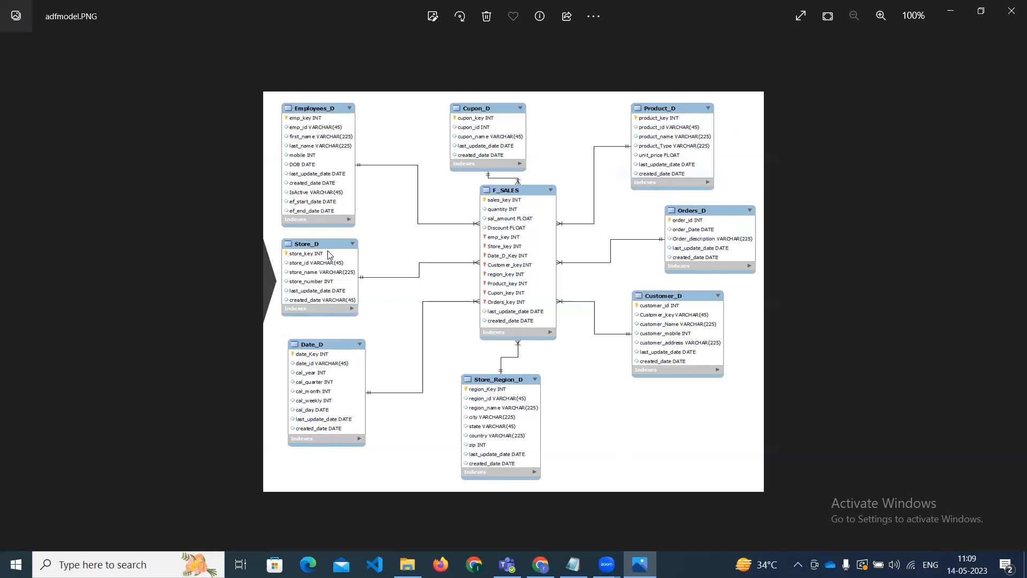
{"action": "left_click", "coordinate": [540, 565]}
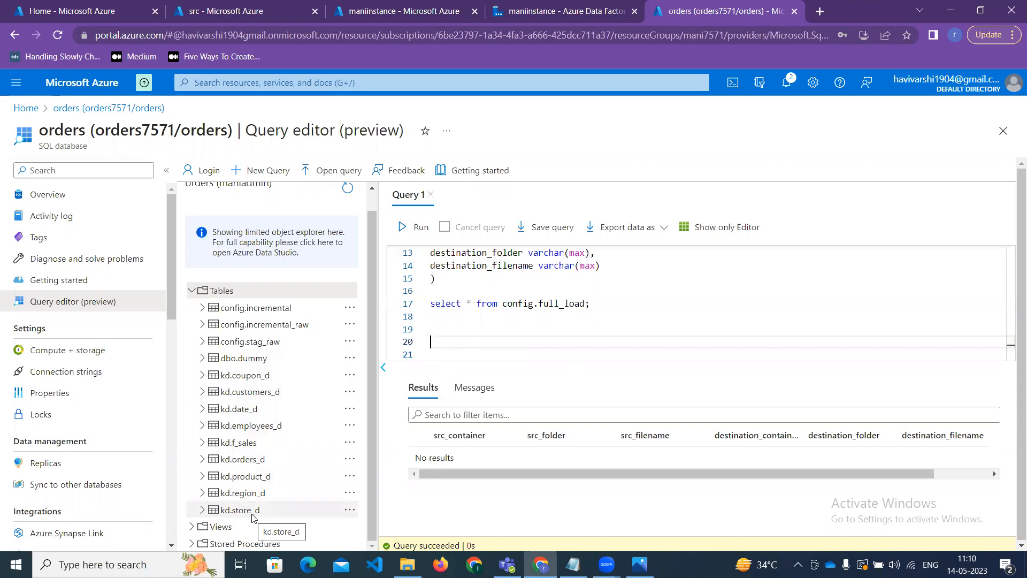
- Run select * from [kd].[employees_d]; and open its Results pane
{"action": "type", "text": "select "}
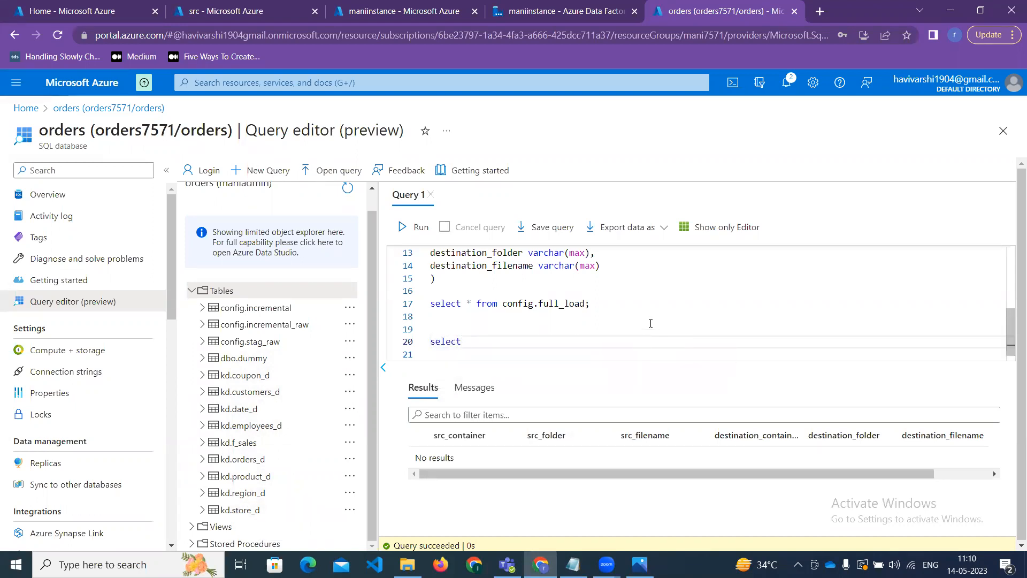
{"action": "type", "text": "* from [kd].["}
{"action": "type", "text": "empl"}
{"action": "key", "text": "Tab"}
{"action": "type", "text": ";"}
{"action": "left_click_drag", "start_coordinate": [632, 341], "coordinate": [429, 345]}
{"action": "left_click", "coordinate": [421, 227]}
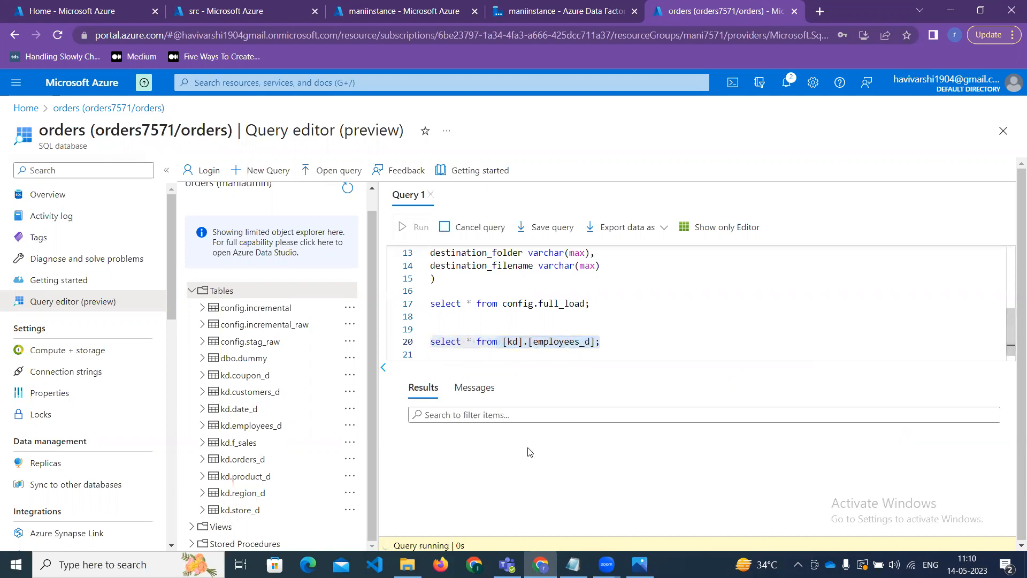
{"action": "left_click", "coordinate": [422, 387]}
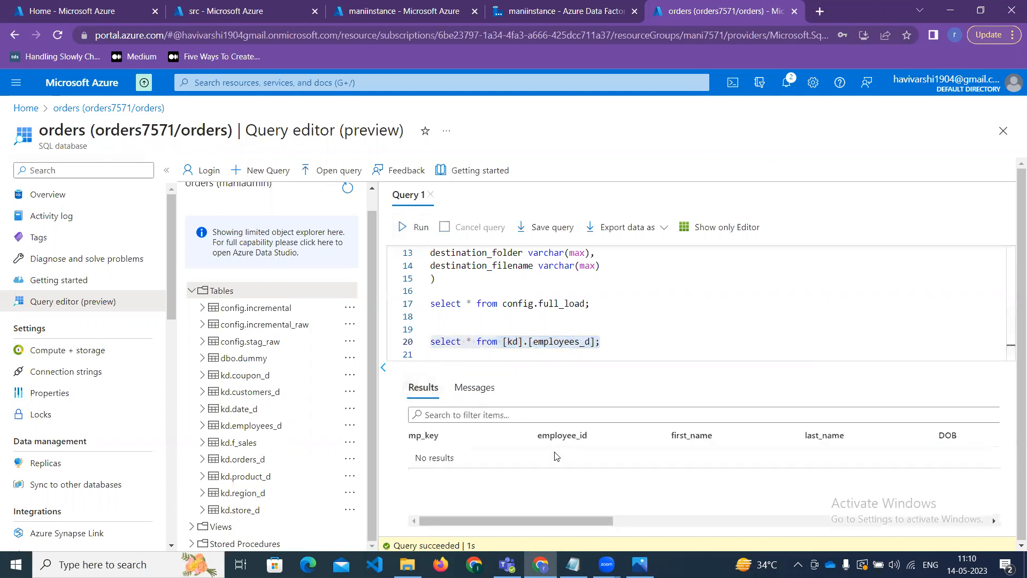
- Scroll across the empty employees_d result columns, then return to the Notepad notes
{"action": "mouse_move", "coordinate": [597, 523]}
{"action": "left_mouse_down"}
{"action": "mouse_move", "coordinate": [791, 523]}
{"action": "mouse_move", "coordinate": [597, 523]}
{"action": "left_mouse_up"}
{"action": "left_click_drag", "start_coordinate": [595, 529], "coordinate": [977, 498]}
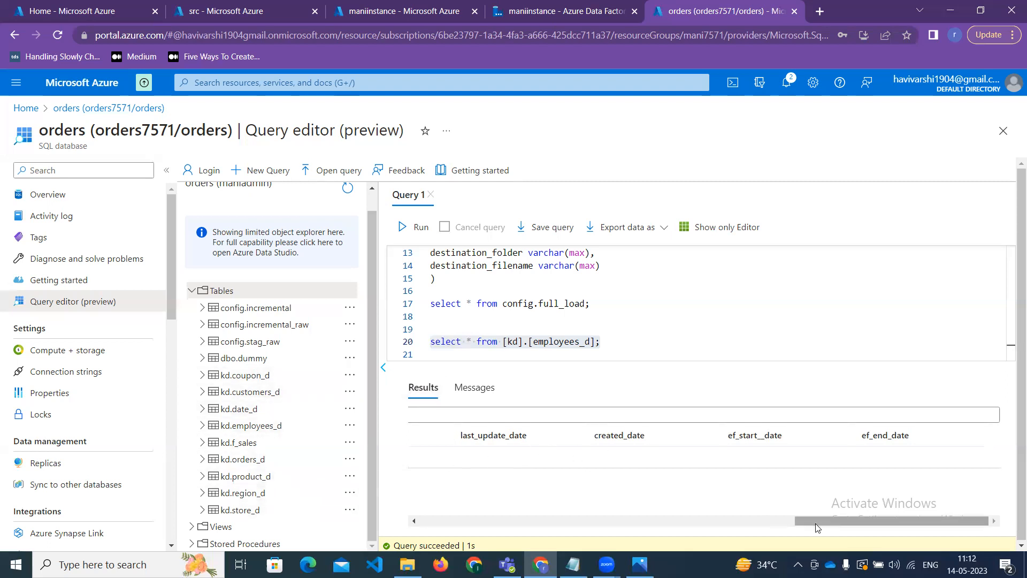
{"action": "left_click_drag", "start_coordinate": [834, 522], "coordinate": [400, 528]}
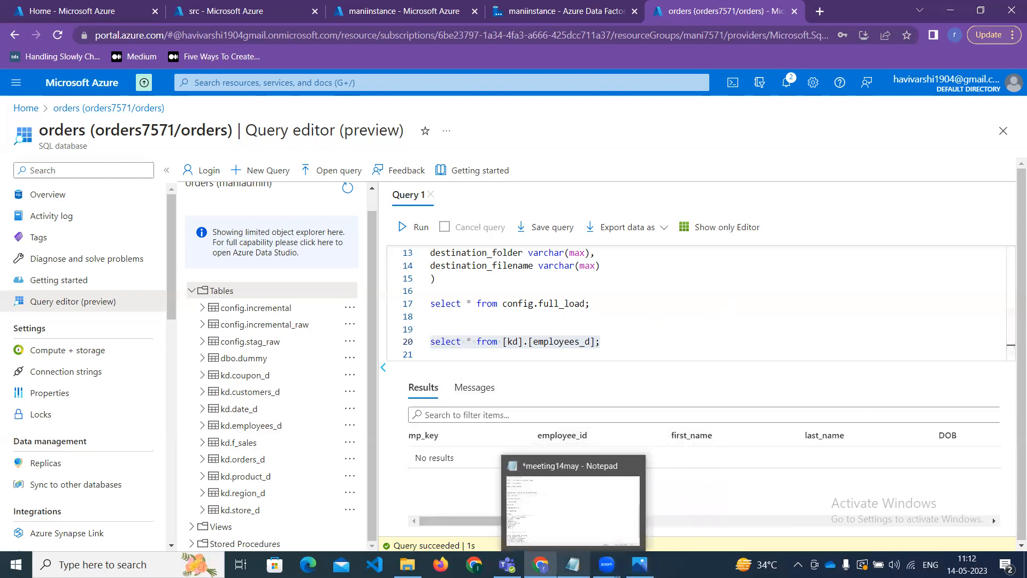
{"action": "left_click", "coordinate": [573, 565]}
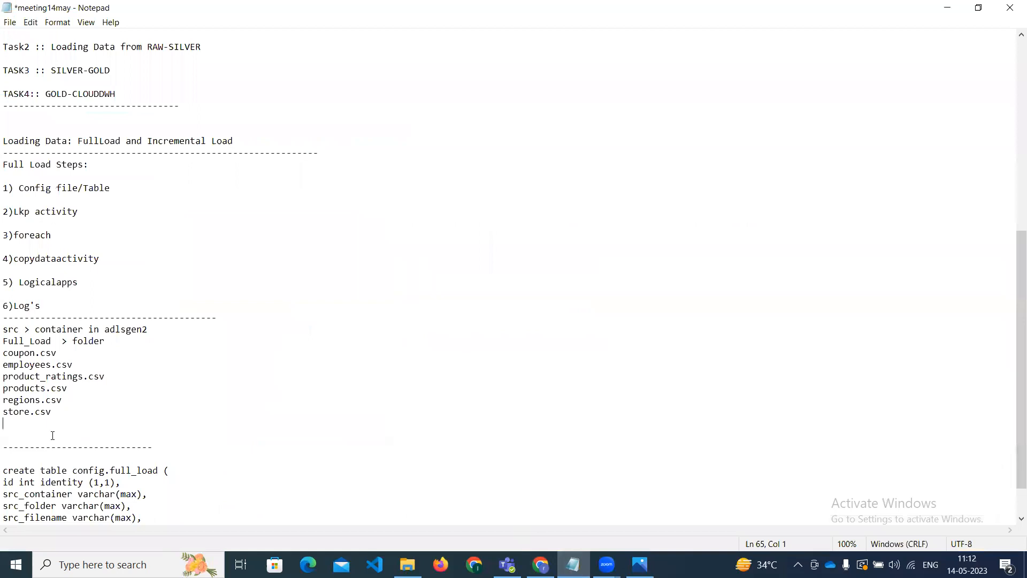
- Append sample values src, Full_Load, employees.csv, stagging, Employees, employees.csv to the config.full_load columns and save
{"action": "scroll", "coordinate": [53, 435], "scroll_direction": "down", "scroll_amount": 2}
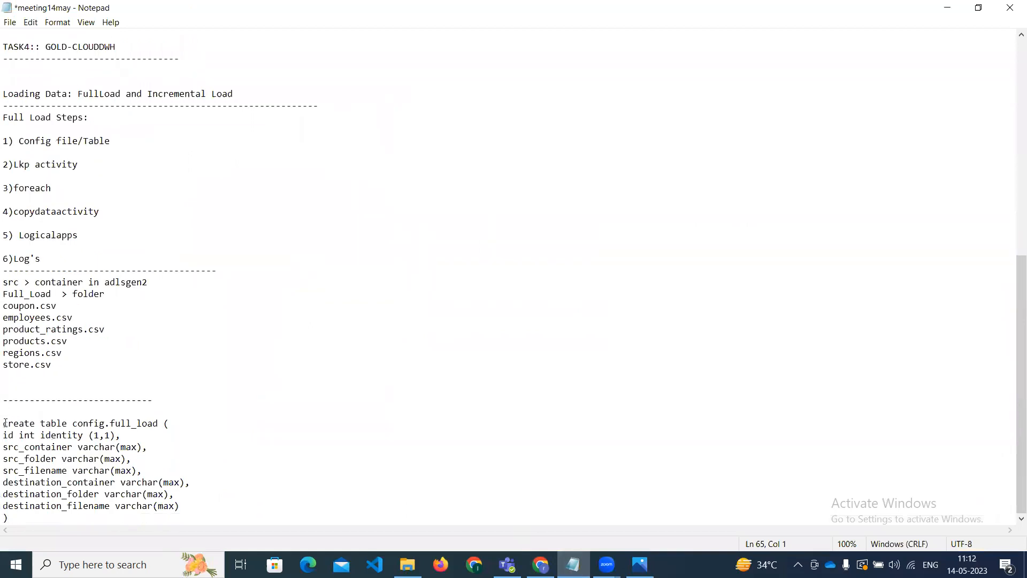
{"action": "left_click_drag", "start_coordinate": [4, 423], "coordinate": [41, 511]}
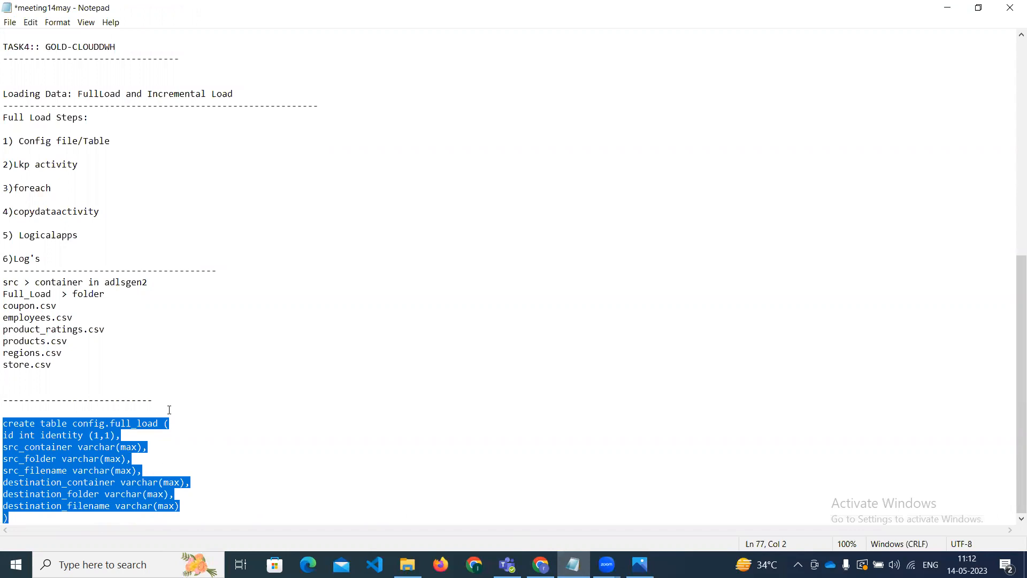
{"action": "left_click", "coordinate": [153, 440]}
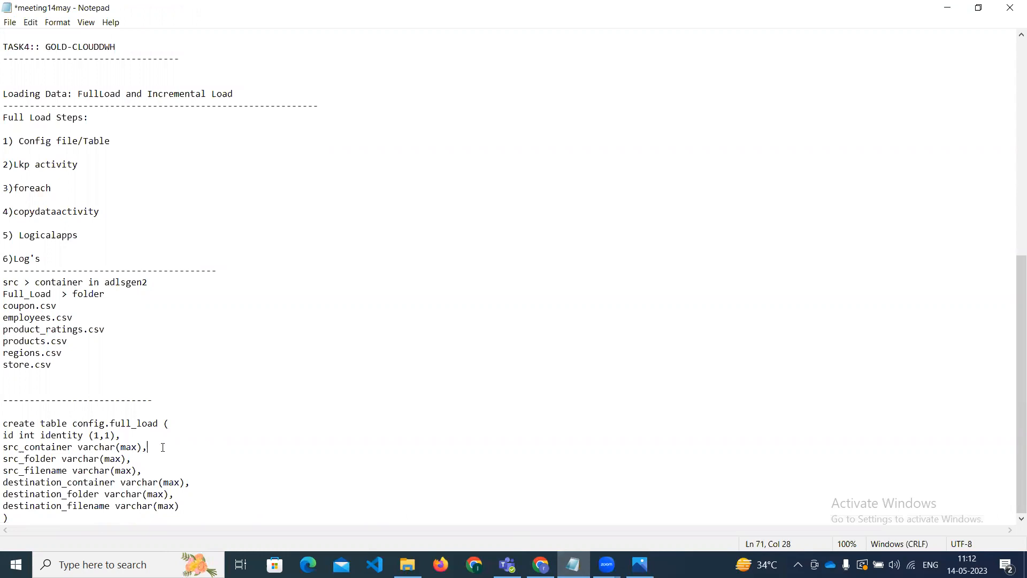
{"action": "left_click_drag", "start_coordinate": [163, 448], "coordinate": [9, 447]}
{"action": "left_click", "coordinate": [155, 445]}
{"action": "type", "text": "> src"}
{"action": "type", "text": "Full"}
{"action": "type", "text": "_Load"}
{"action": "type", "text": "> emplo"}
{"action": "type", "text": "yees"}
{"action": "type", "text": ".csv"}
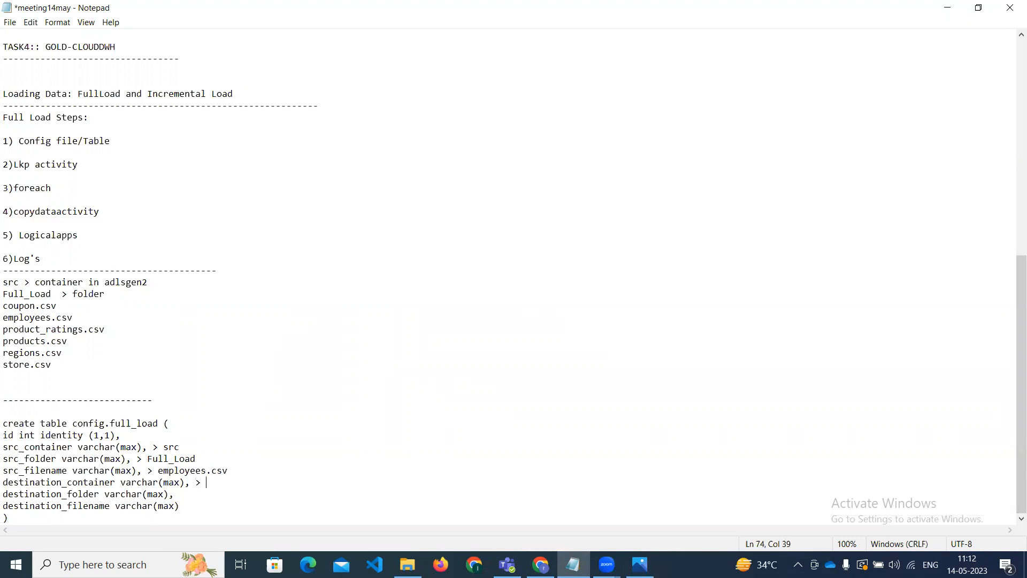
{"action": "type", "text": "stagging"}
{"action": "key", "text": "Down"}
{"action": "type", "text": "> Employee"}
{"action": "type", "text": "s"}
{"action": "type", "text": ">"}
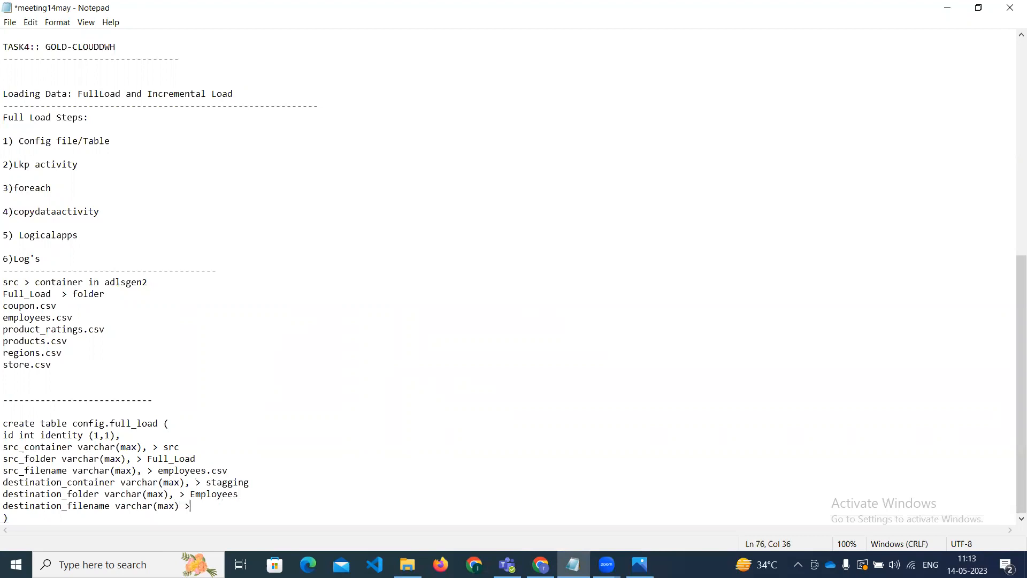
{"action": "type", "text": " employees.csv"}
{"action": "key", "text": "ctrl+s"}
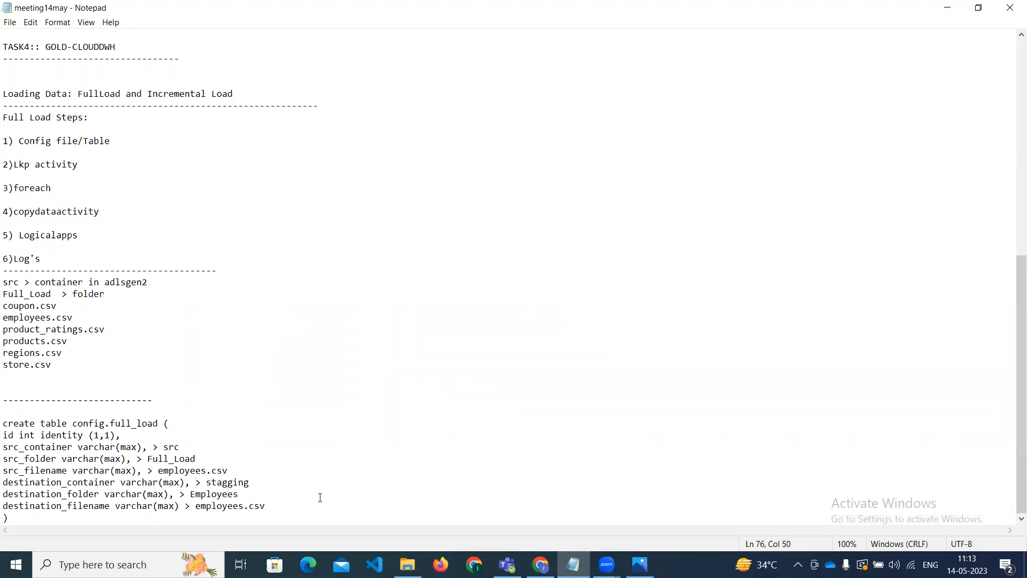
{"action": "left_click", "coordinate": [540, 564]}
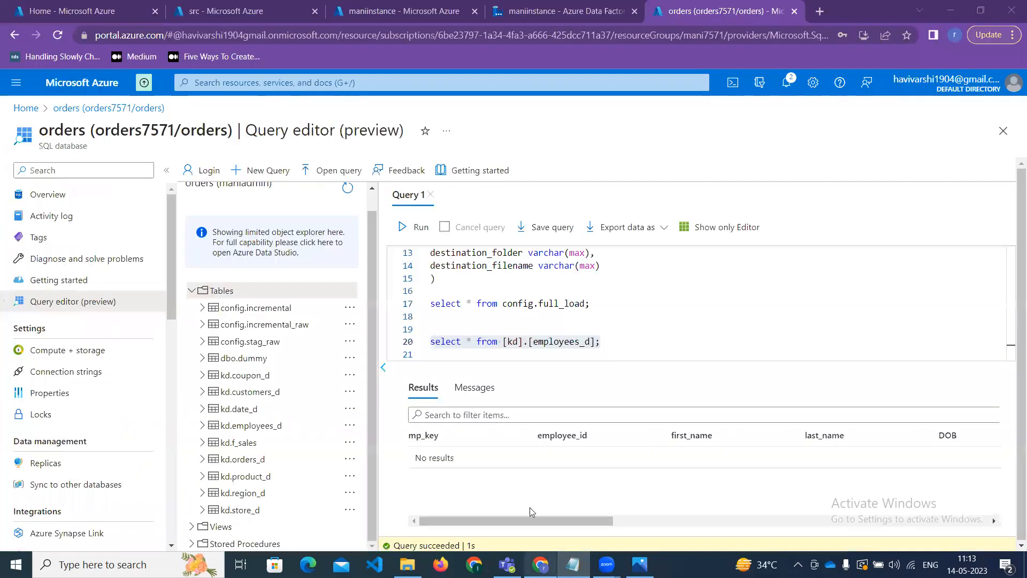
- Re-run the config.full_load select to confirm it is empty, and delete the kd.employees_d query
{"action": "left_click", "coordinate": [594, 303]}
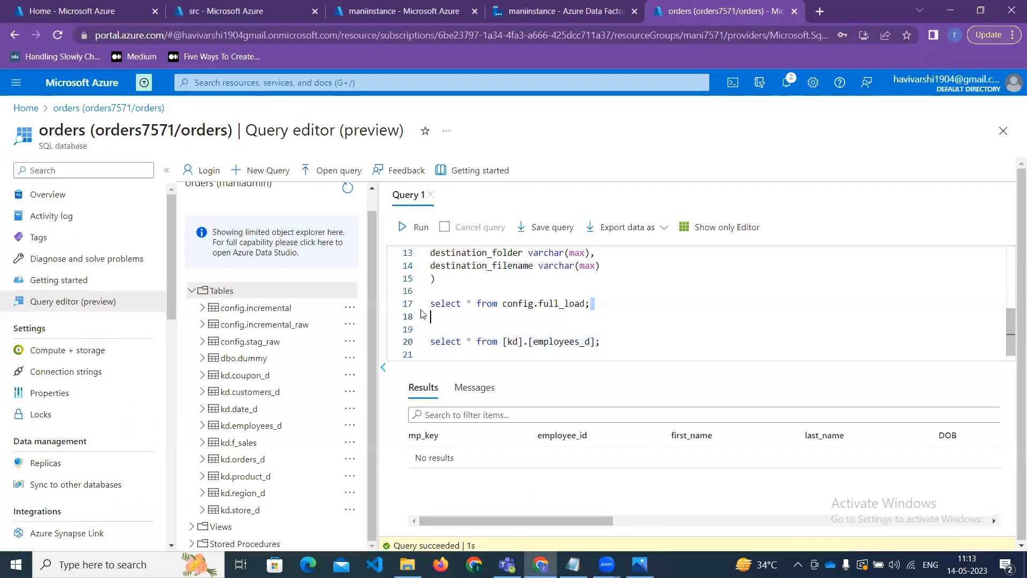
{"action": "left_click_drag", "start_coordinate": [591, 303], "coordinate": [430, 303]}
{"action": "left_click", "coordinate": [415, 227]}
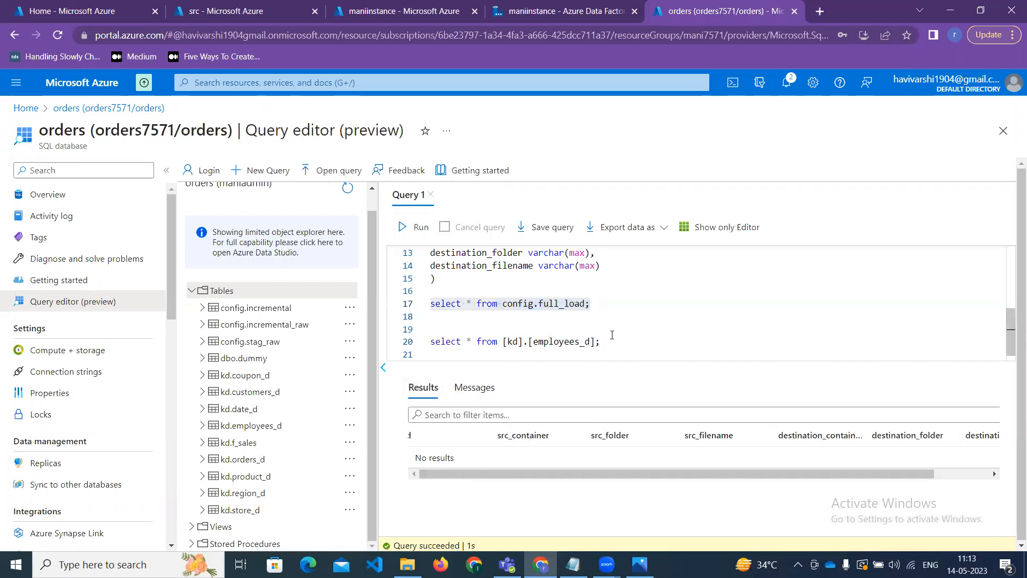
{"action": "left_click_drag", "start_coordinate": [601, 328], "coordinate": [427, 329]}
{"action": "key", "text": "BackSpace"}
- Begin a new line 'insert into config.full_load values ('
{"action": "left_click", "coordinate": [495, 308]}
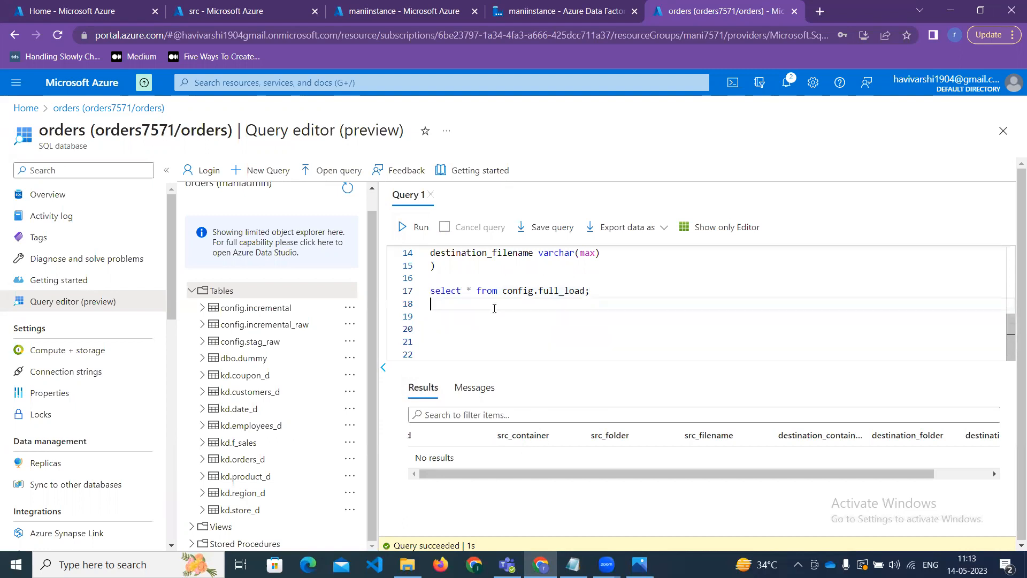
{"action": "key", "text": "Return"}
{"action": "type", "text": "insert into"}
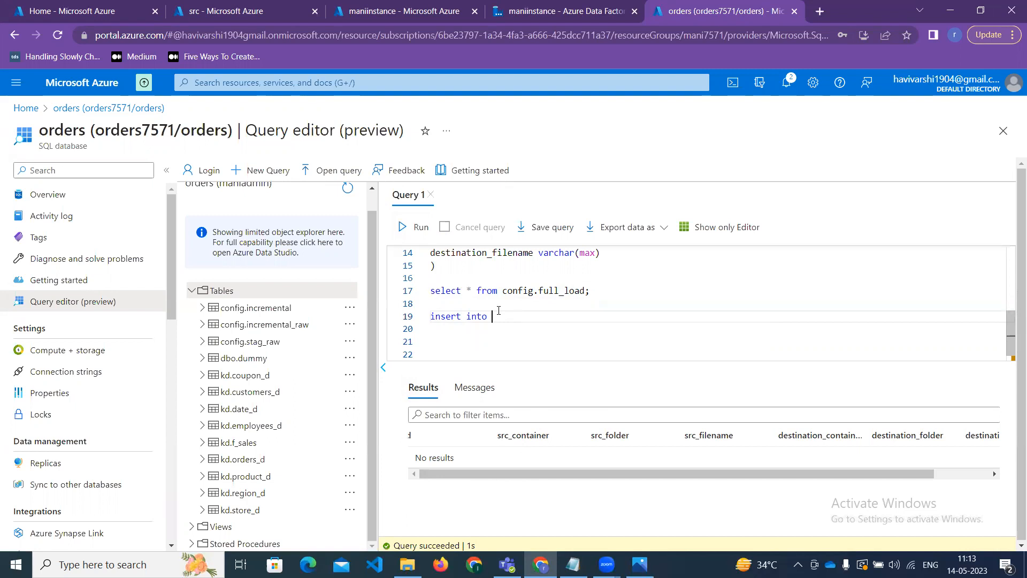
{"action": "type", "text": " con"}
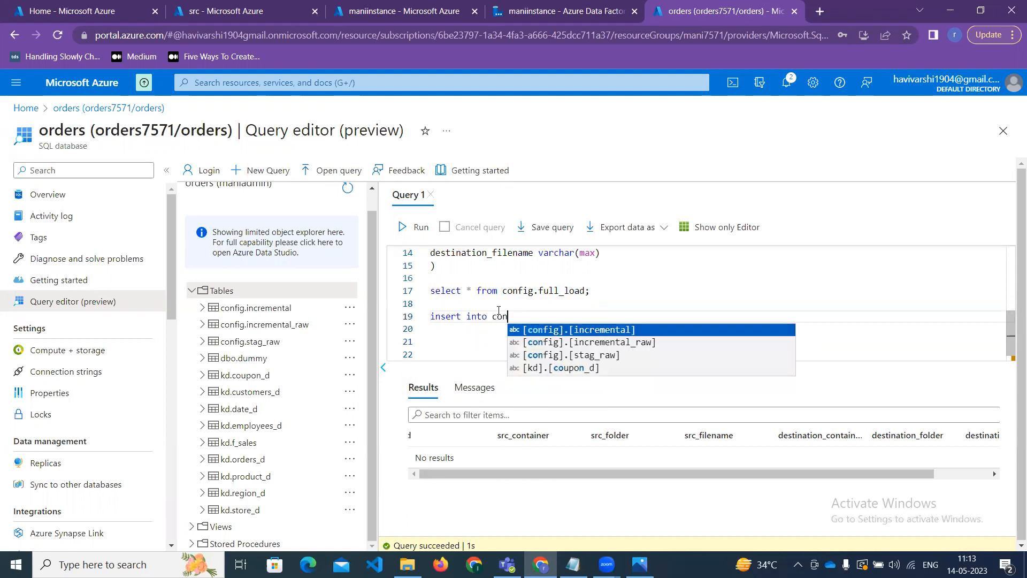
{"action": "type", "text": "fig"}
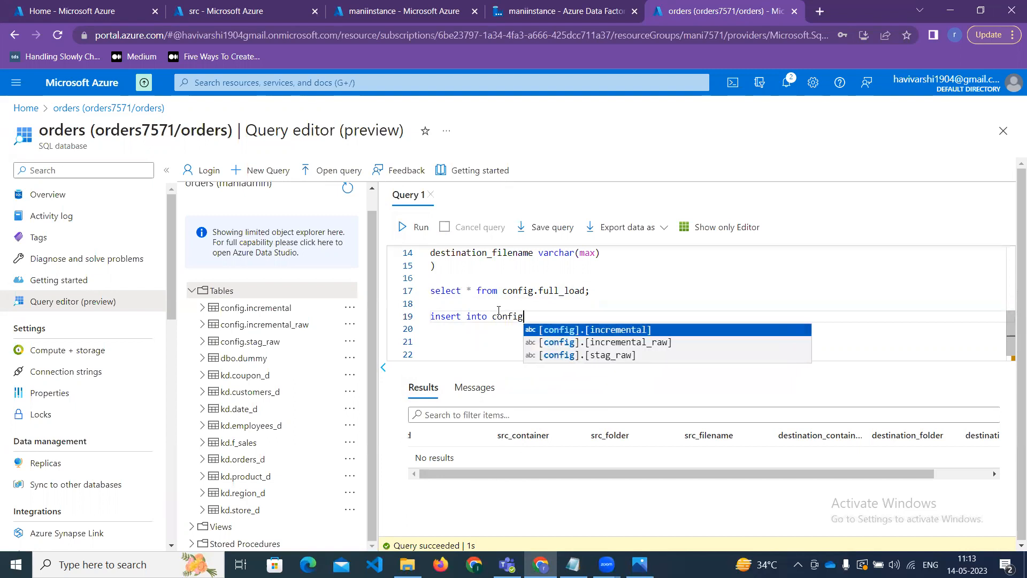
{"action": "type", "text": ".full"}
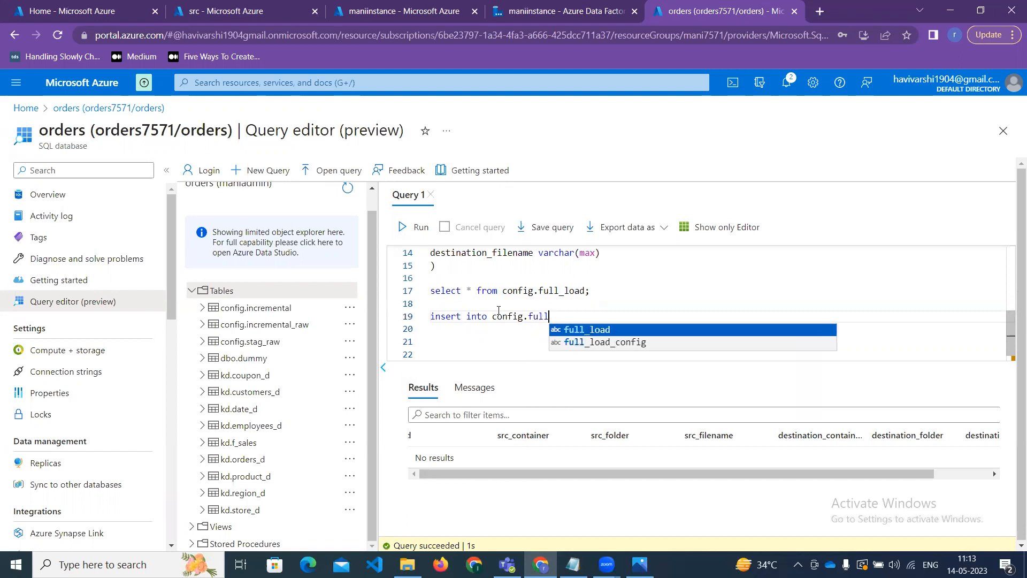
{"action": "key", "text": "Tab"}
{"action": "type", "text": "values "}
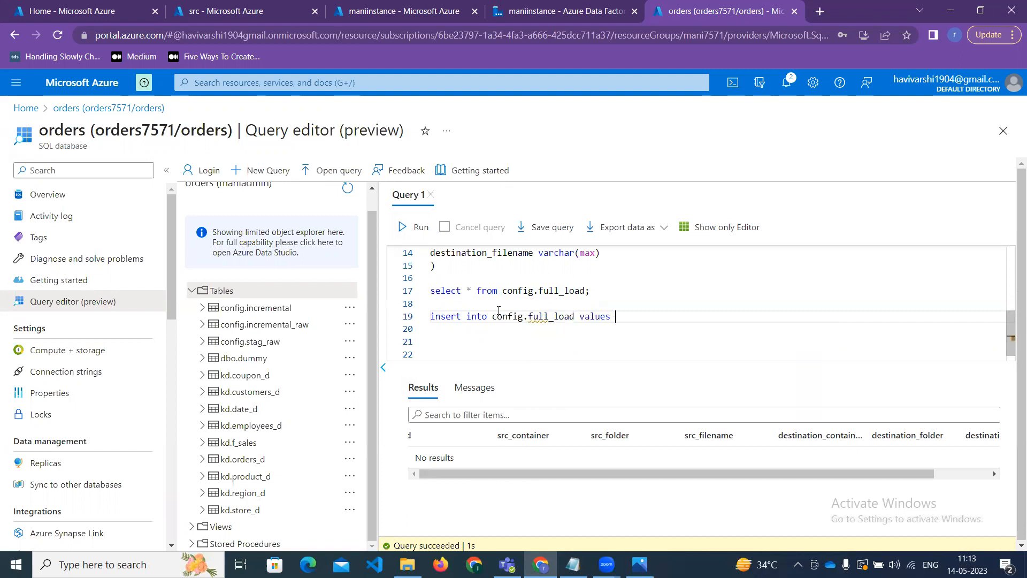
{"action": "type", "text": "("}
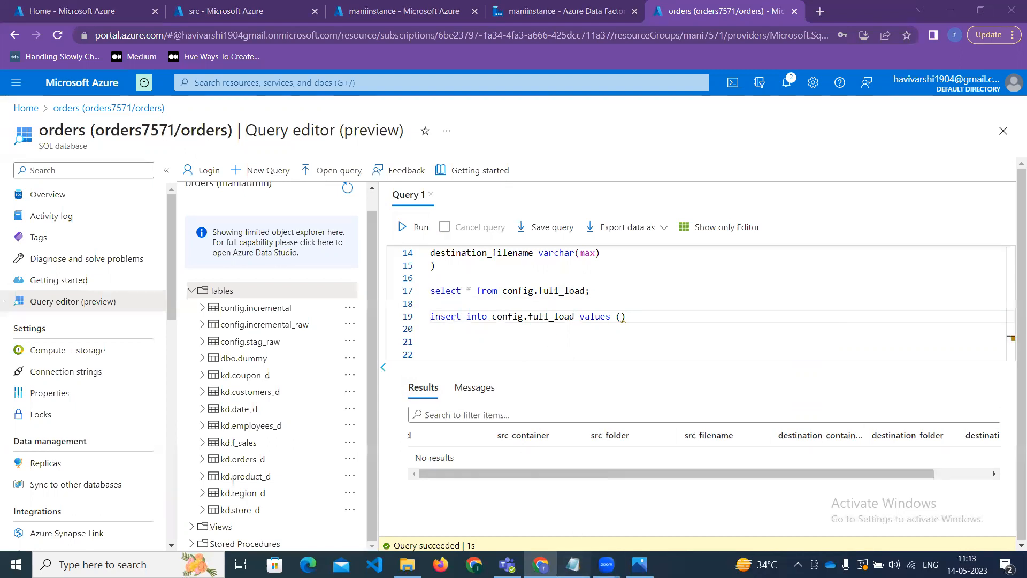
- Copy src from the notes and insert it as the first quoted value
{"action": "left_click", "coordinate": [573, 564]}
{"action": "left_click_drag", "start_coordinate": [5, 286], "coordinate": [18, 285]}
{"action": "right_click", "coordinate": [15, 285]}
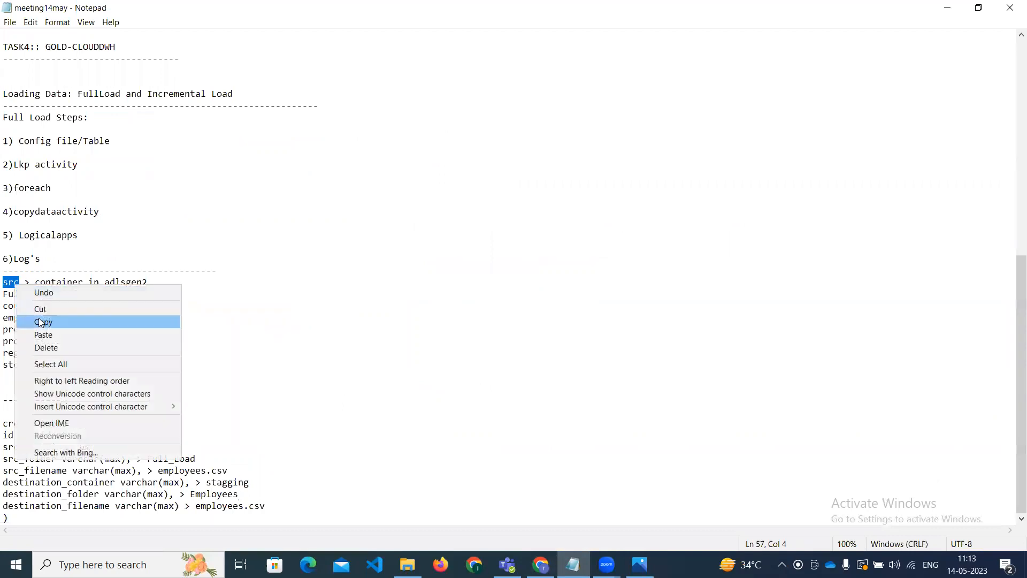
{"action": "left_click", "coordinate": [43, 321]}
{"action": "left_click", "coordinate": [540, 564]}
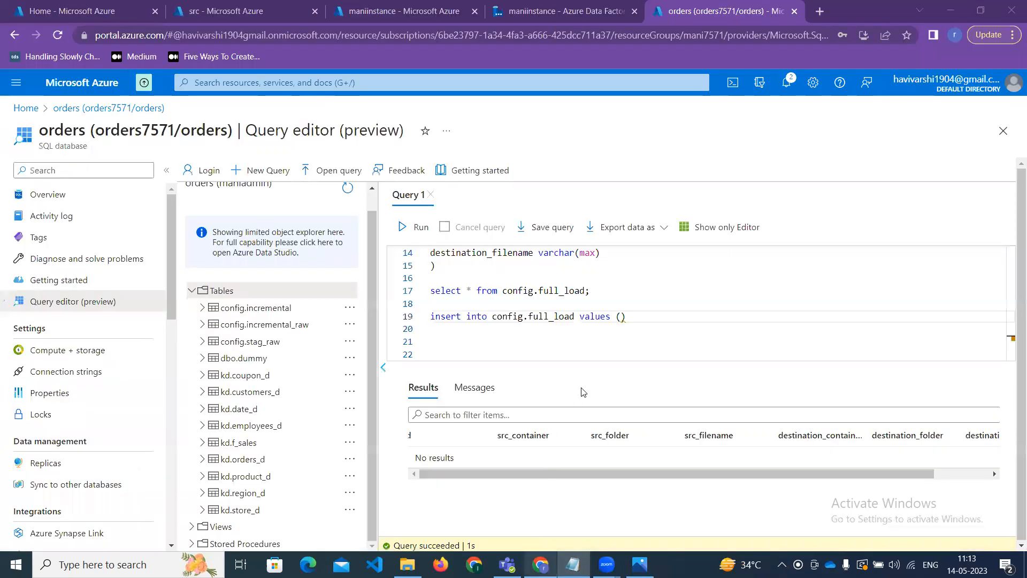
{"action": "type", "text": "'"}
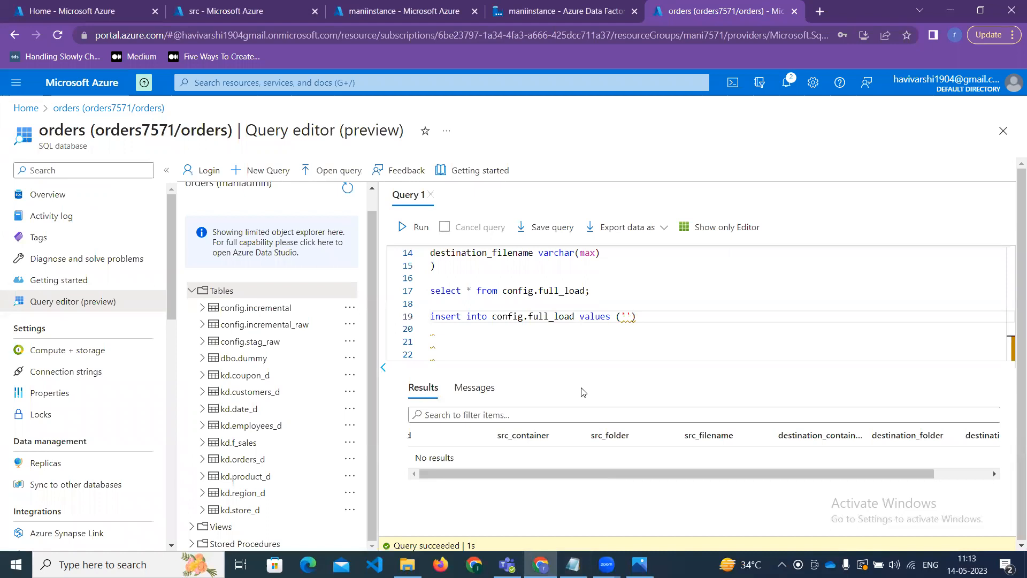
{"action": "key", "text": "ctrl+v"}
{"action": "type", "text": "', '"}
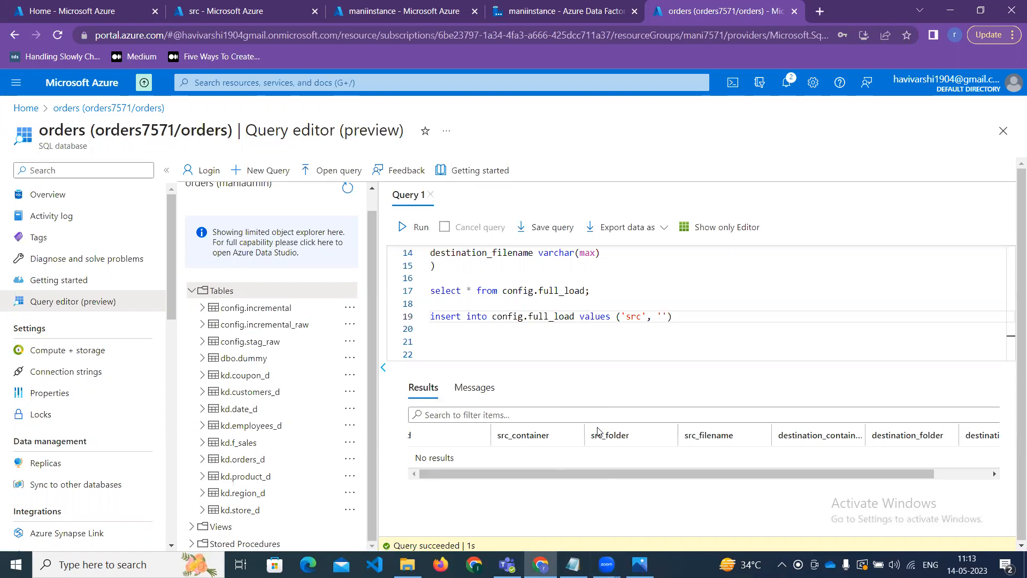
- Copy Full_Load from the notes and paste it as the second value
{"action": "left_click", "coordinate": [573, 565]}
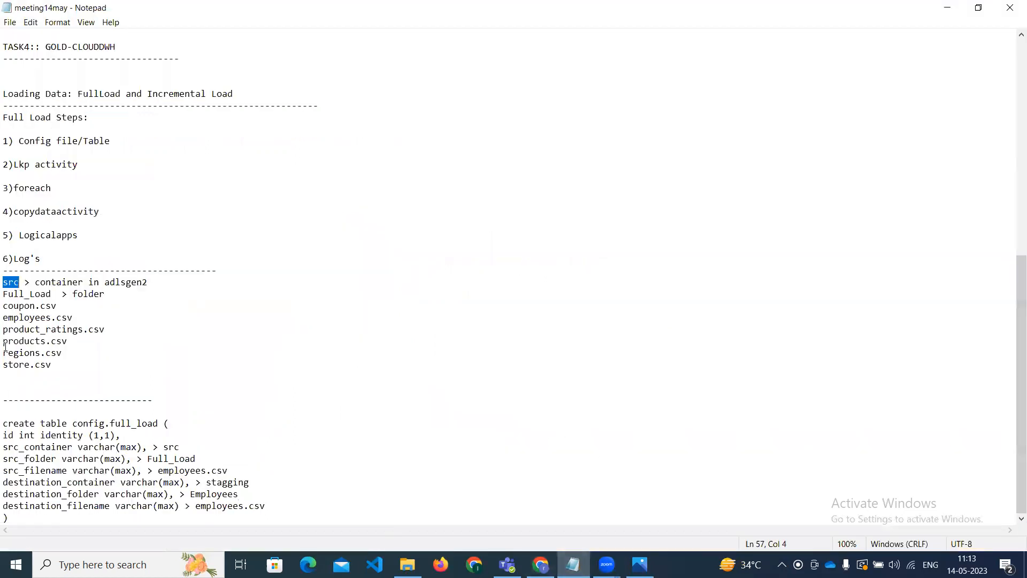
{"action": "left_click_drag", "start_coordinate": [5, 295], "coordinate": [51, 294]}
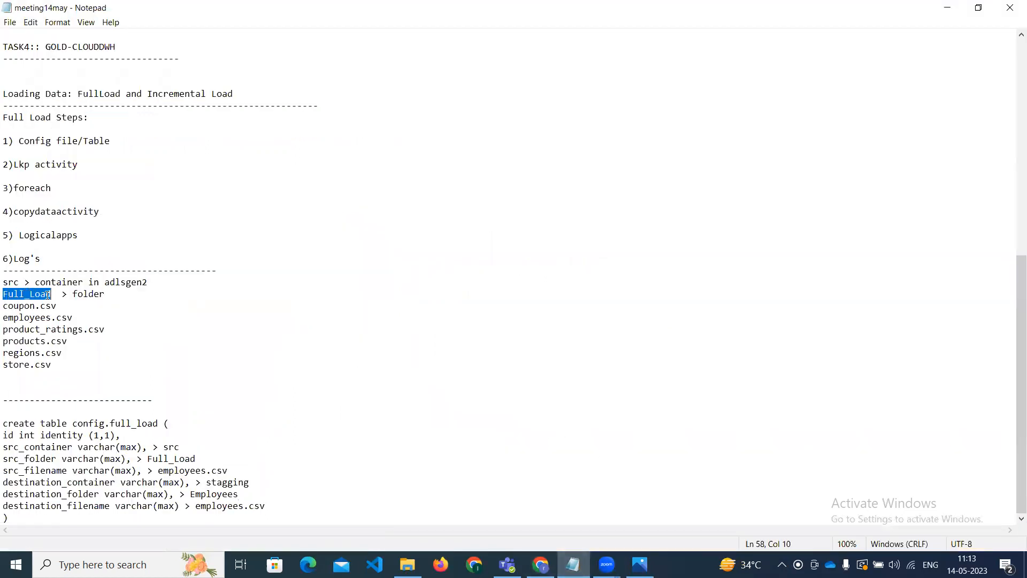
{"action": "right_click", "coordinate": [47, 294]}
{"action": "left_click", "coordinate": [74, 332]}
{"action": "left_click", "coordinate": [541, 565]}
{"action": "key", "text": "ctrl+v"}
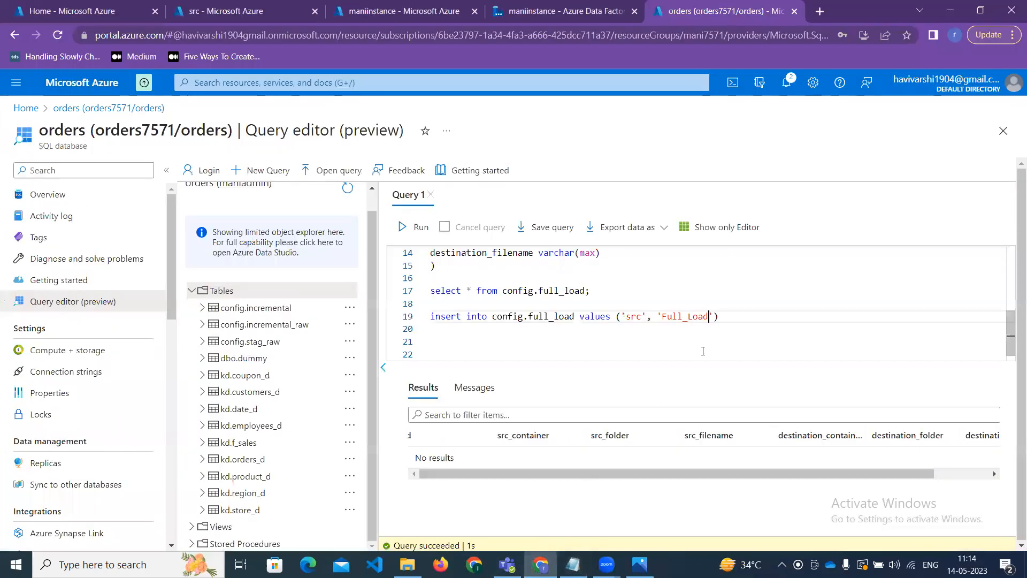
{"action": "type", "text": ", '"}
- Copy coupon.csv from the notes and paste it as the third value
{"action": "mouse_move", "coordinate": [573, 564]}
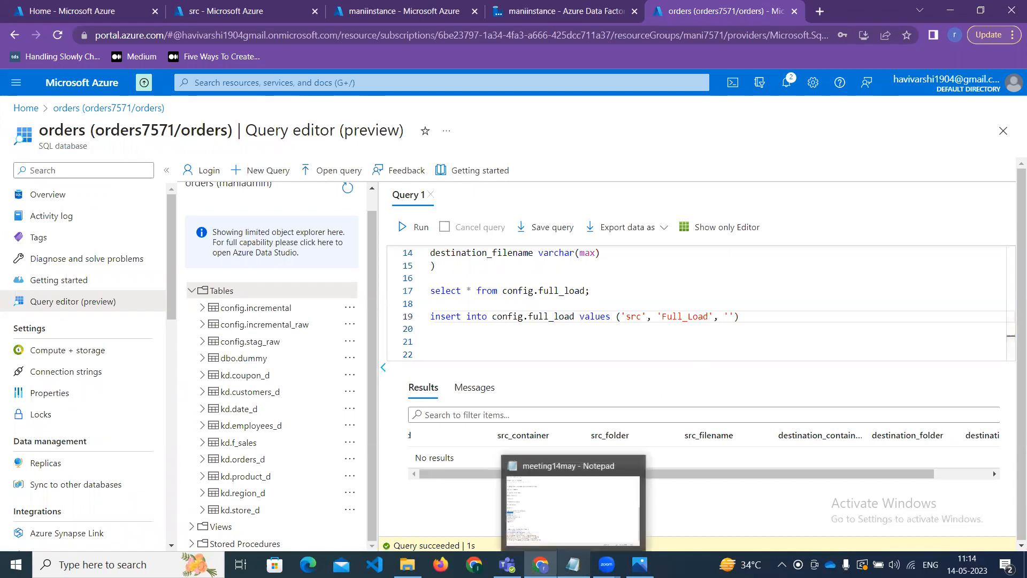
{"action": "left_click", "coordinate": [573, 565]}
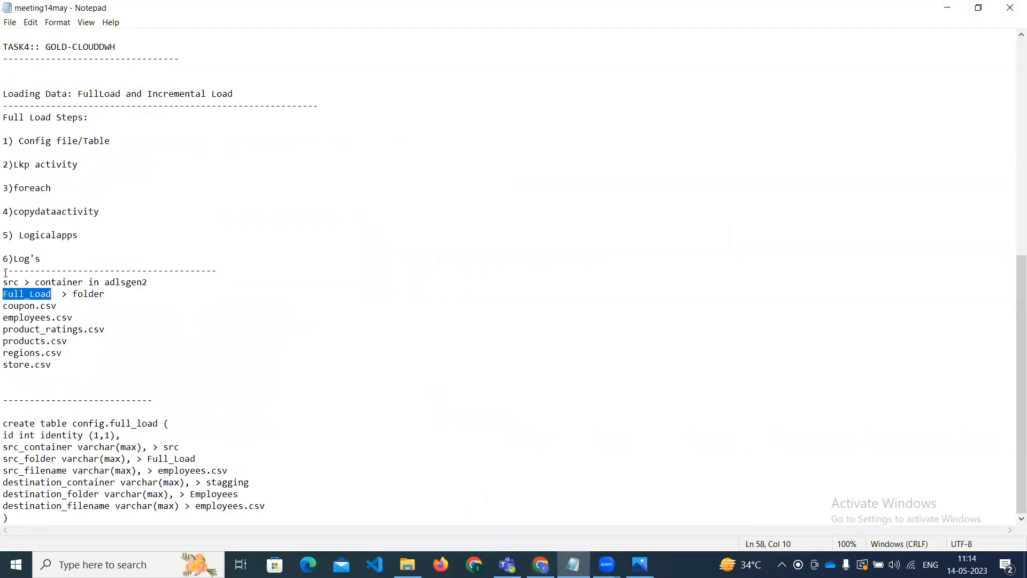
{"action": "left_click_drag", "start_coordinate": [6, 307], "coordinate": [61, 307]}
{"action": "right_click", "coordinate": [47, 306]}
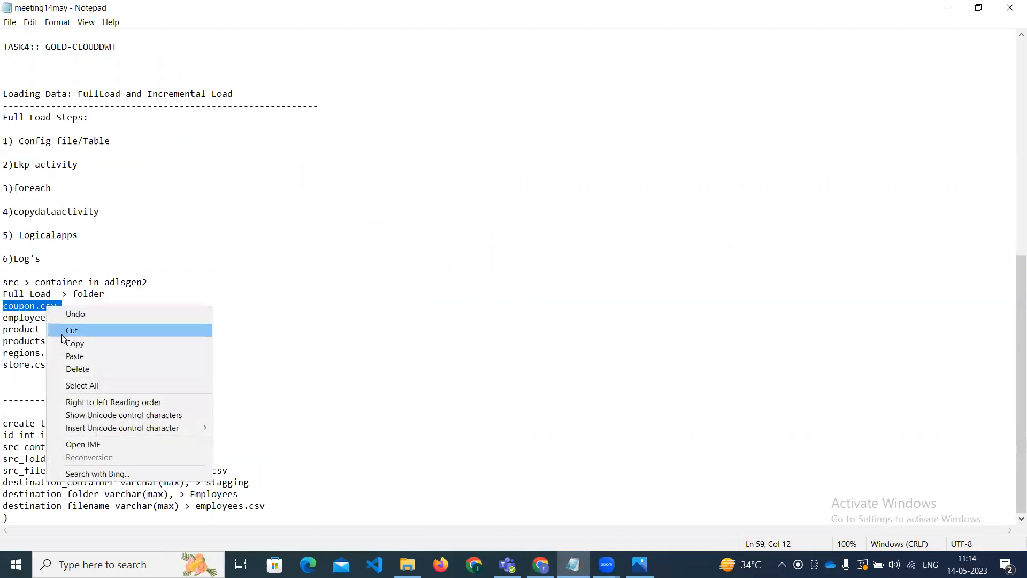
{"action": "left_click", "coordinate": [74, 343]}
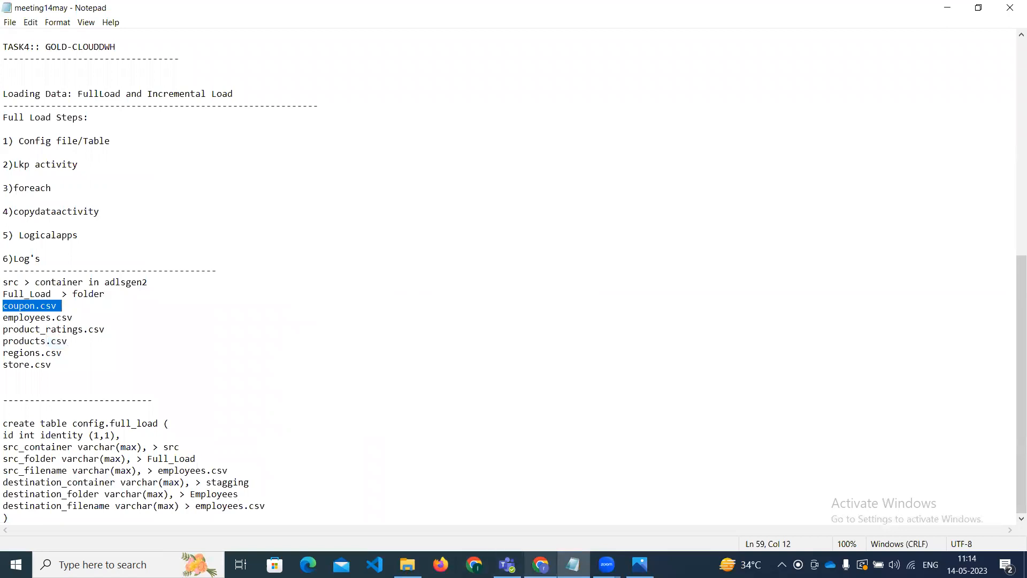
{"action": "left_click", "coordinate": [540, 564]}
{"action": "key", "text": "ctrl+v"}
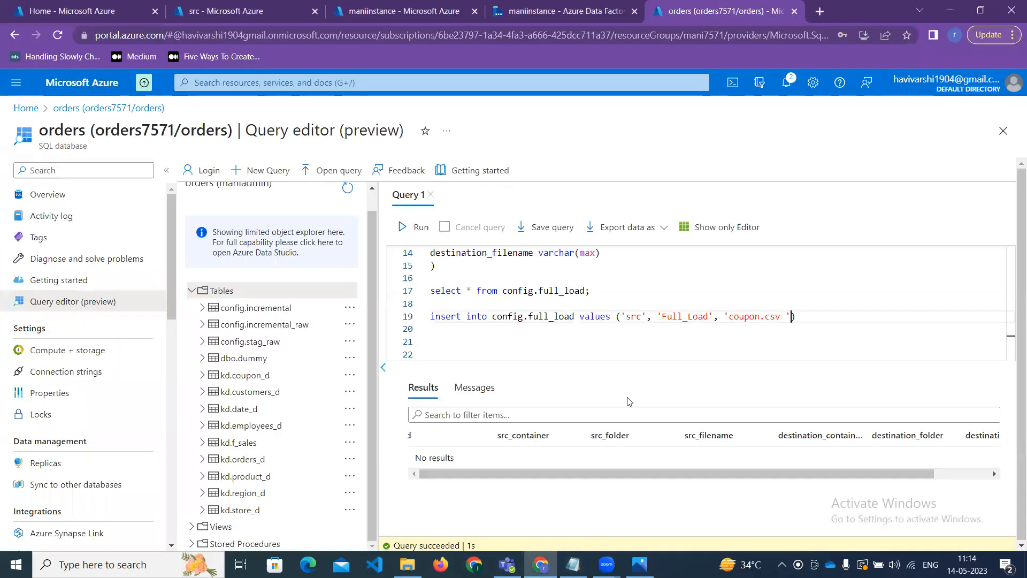
- Add a comma after 'coupon.csv', check the stagging container's exact name, and return to the orders query editor
{"action": "type", "text": ","}
{"action": "left_click", "coordinate": [209, 5]}
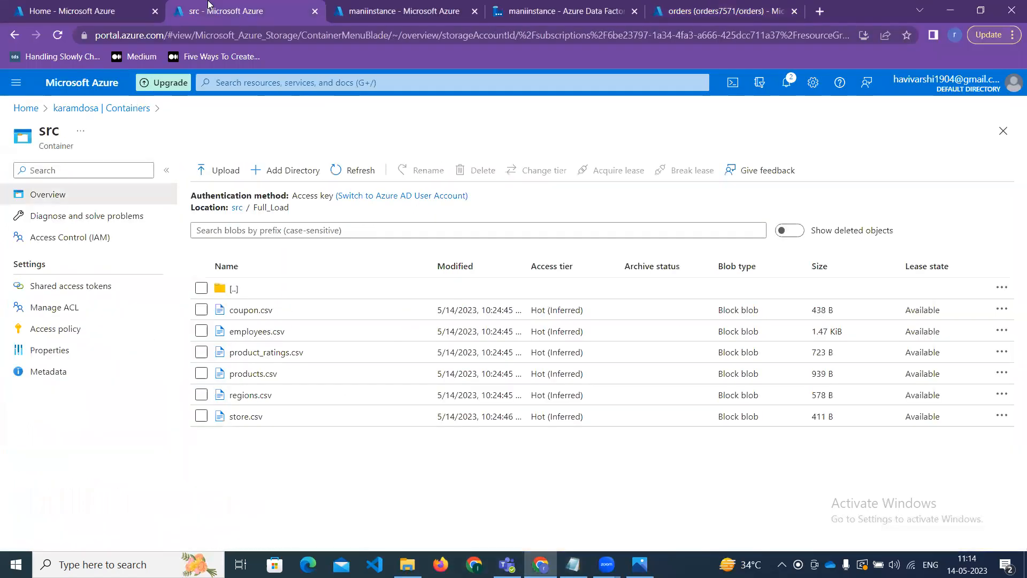
{"action": "left_click", "coordinate": [101, 108]}
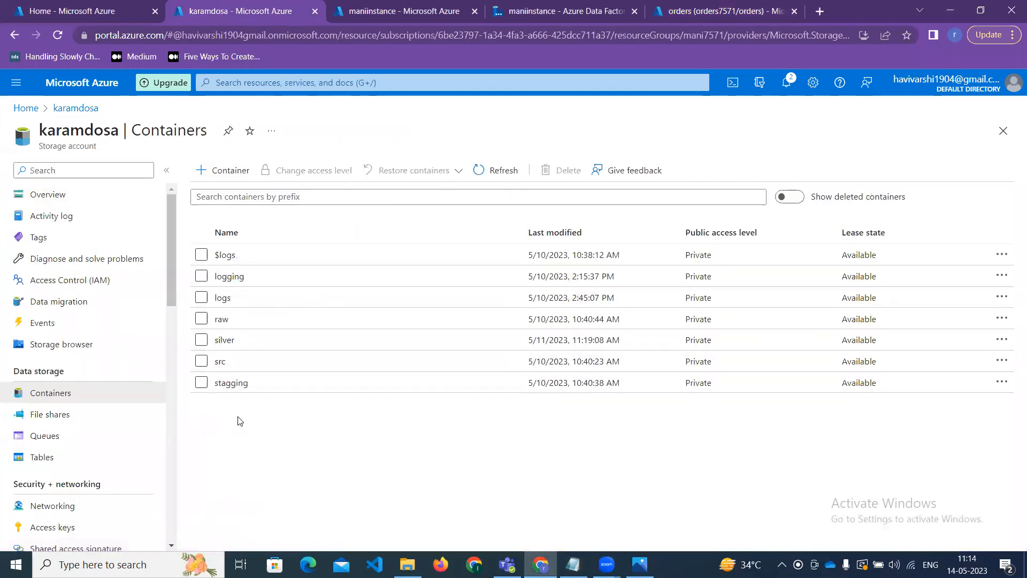
{"action": "left_click", "coordinate": [239, 383]}
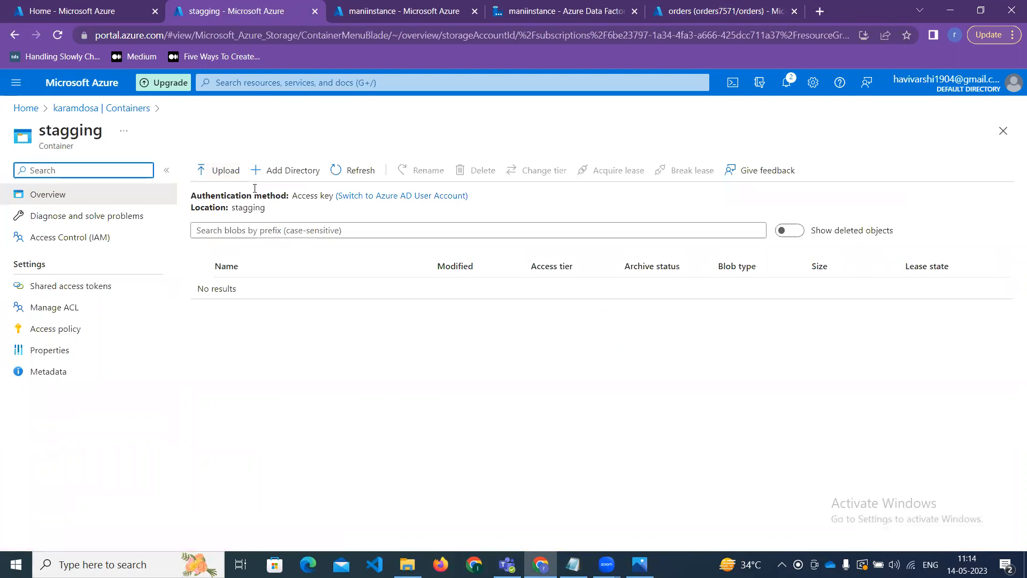
{"action": "left_click_drag", "start_coordinate": [231, 208], "coordinate": [275, 213]}
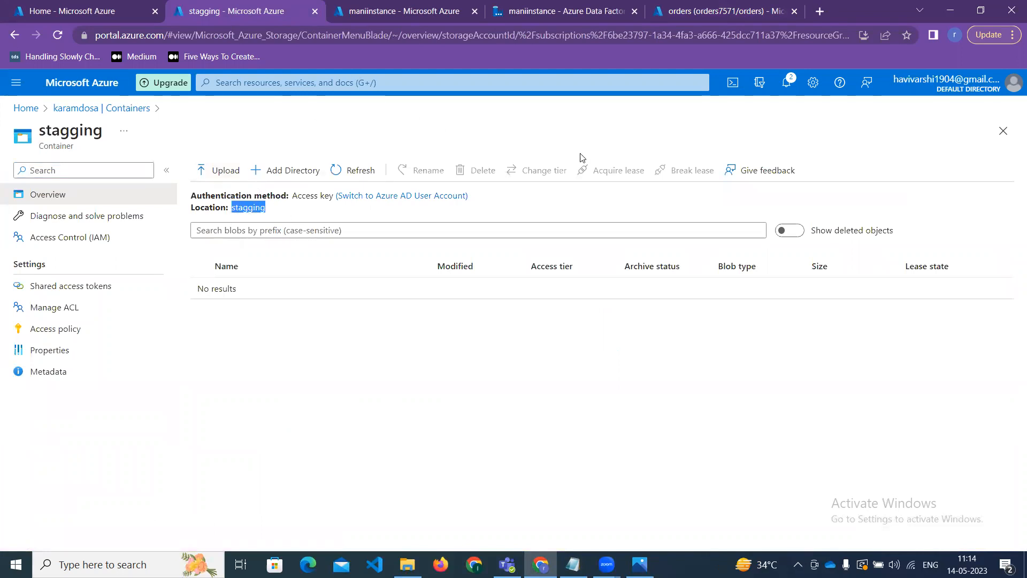
{"action": "left_click", "coordinate": [676, 6]}
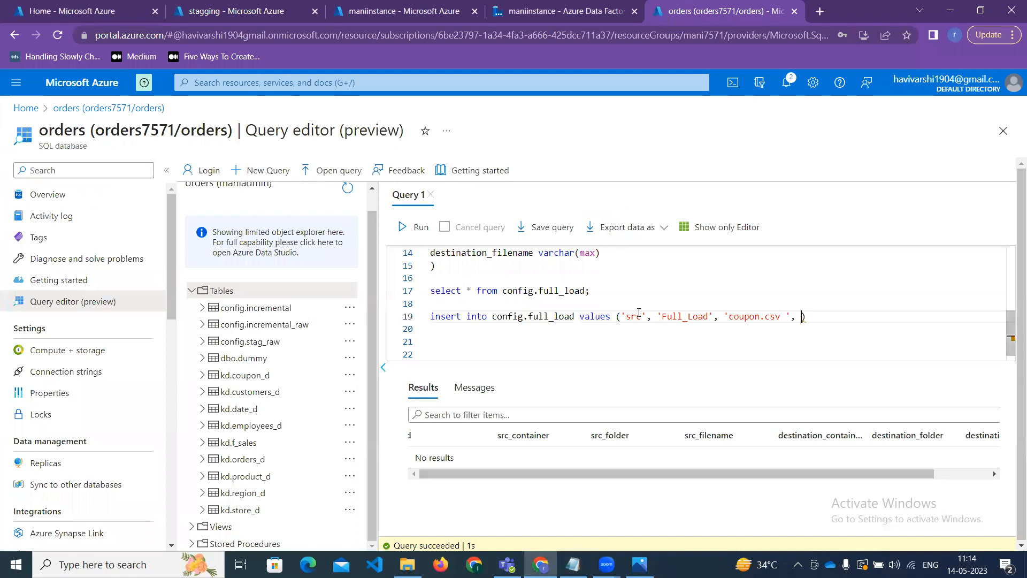
- Finish the INSERT with 'stagging', 'coupon', 'coupon.csv' and run it
{"action": "type", "text": "'"}
{"action": "key", "text": "Left"}
{"action": "key", "text": "Left"}
{"action": "key", "text": "Left"}
{"action": "key", "text": "Left"}
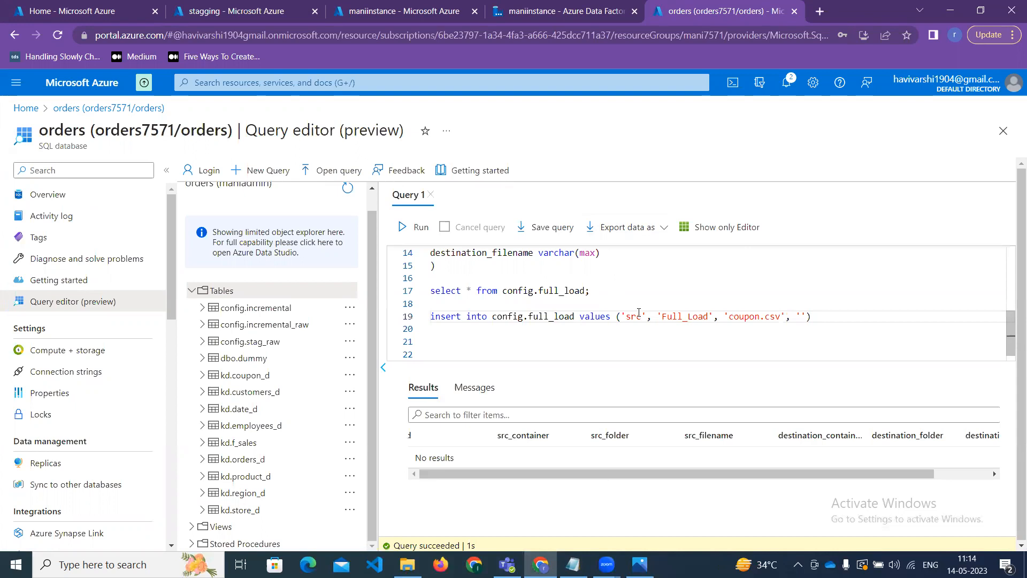
{"action": "type", "text": "stagging', 'coupon', '"}
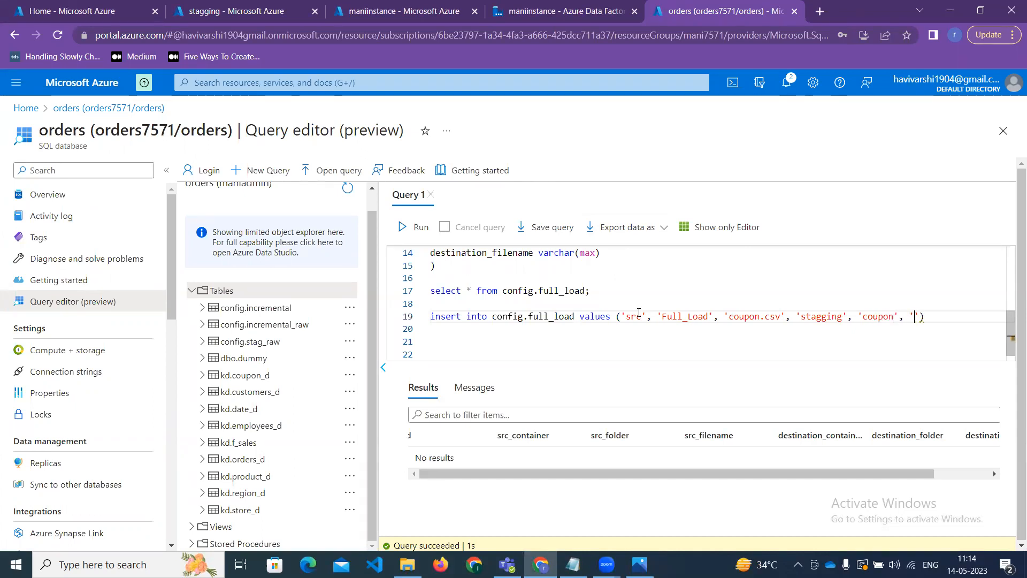
{"action": "type", "text": "coupon.csv"}
{"action": "key", "text": "End"}
{"action": "type", "text": ";"}
{"action": "left_click_drag", "start_coordinate": [984, 316], "coordinate": [430, 315]}
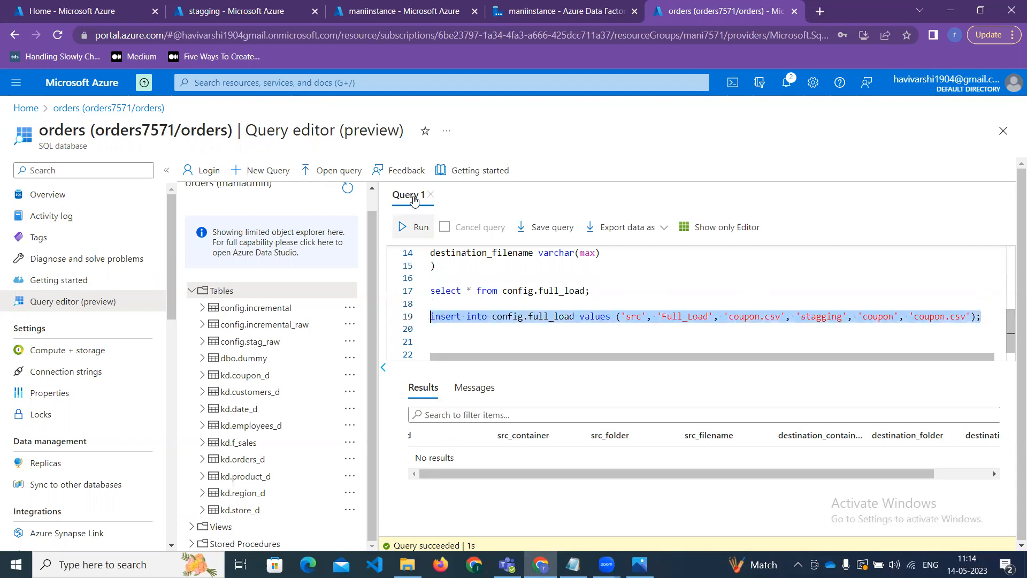
{"action": "left_click", "coordinate": [405, 227]}
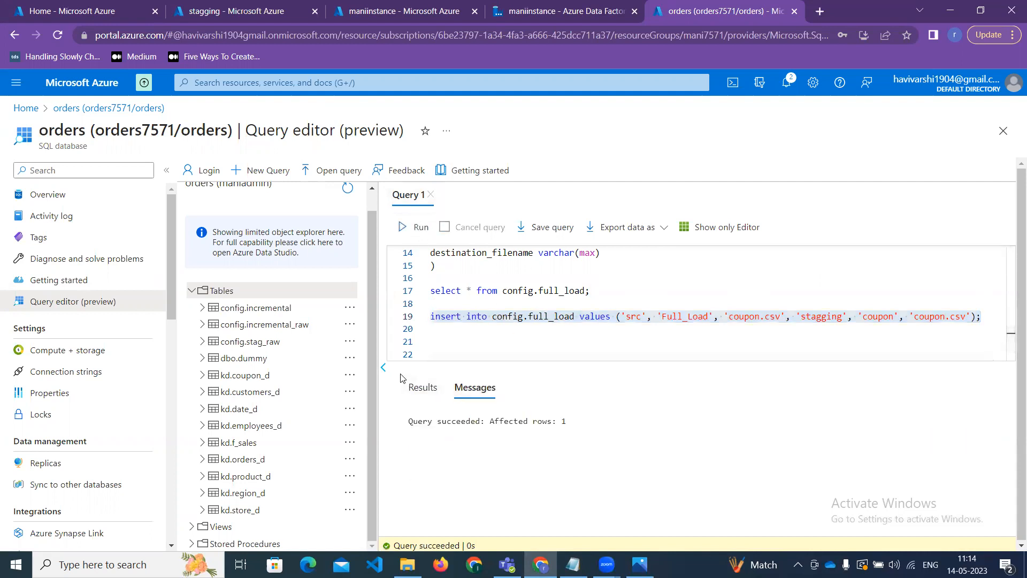
- Run select * from config.full_load to confirm the coupon row is listed
{"action": "left_click", "coordinate": [422, 388]}
{"action": "left_click_drag", "start_coordinate": [599, 295], "coordinate": [430, 290]}
{"action": "left_click", "coordinate": [411, 231]}
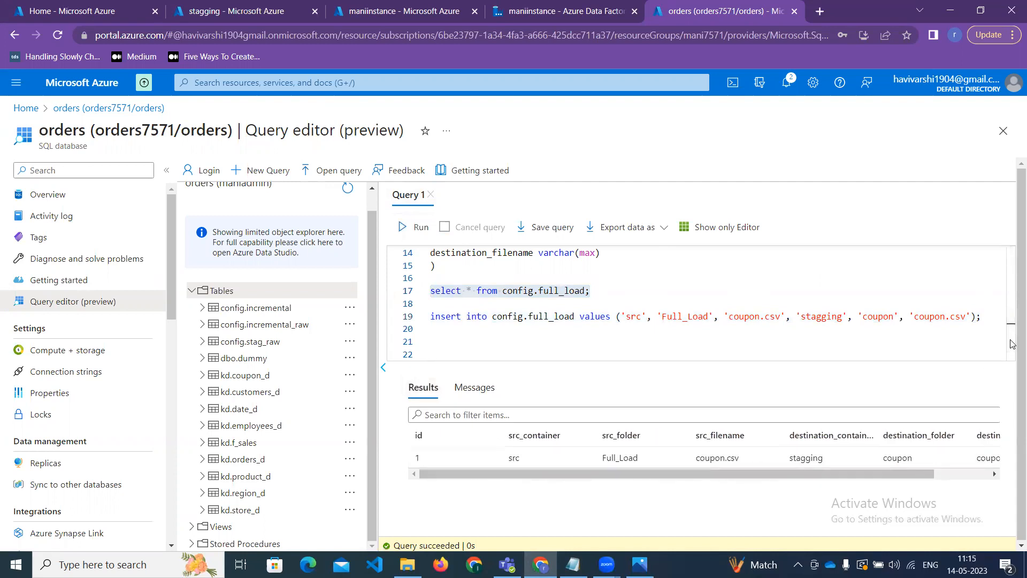
{"action": "left_click", "coordinate": [986, 319]}
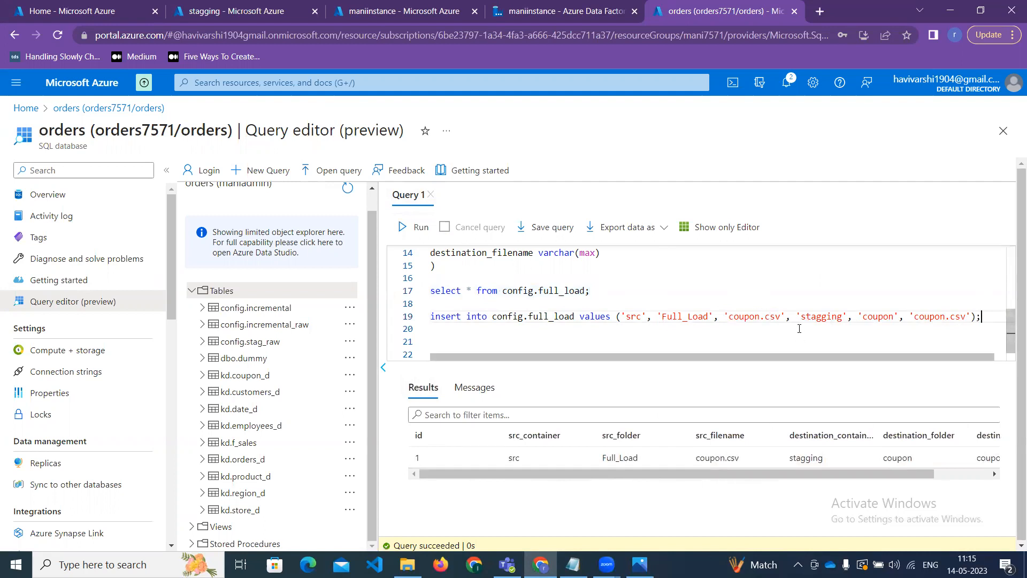
{"action": "left_click", "coordinate": [780, 318]}
- Replace the INSERT's source file name with employees.csv copied from the Notepad notes
{"action": "key", "text": "BackSpace"}
{"action": "key", "text": "BackSpace"}
{"action": "key", "text": "BackSpace"}
{"action": "key", "text": "BackSpace"}
{"action": "key", "text": "BackSpace"}
{"action": "key", "text": "BackSpace"}
{"action": "key", "text": "BackSpace"}
{"action": "key", "text": "BackSpace"}
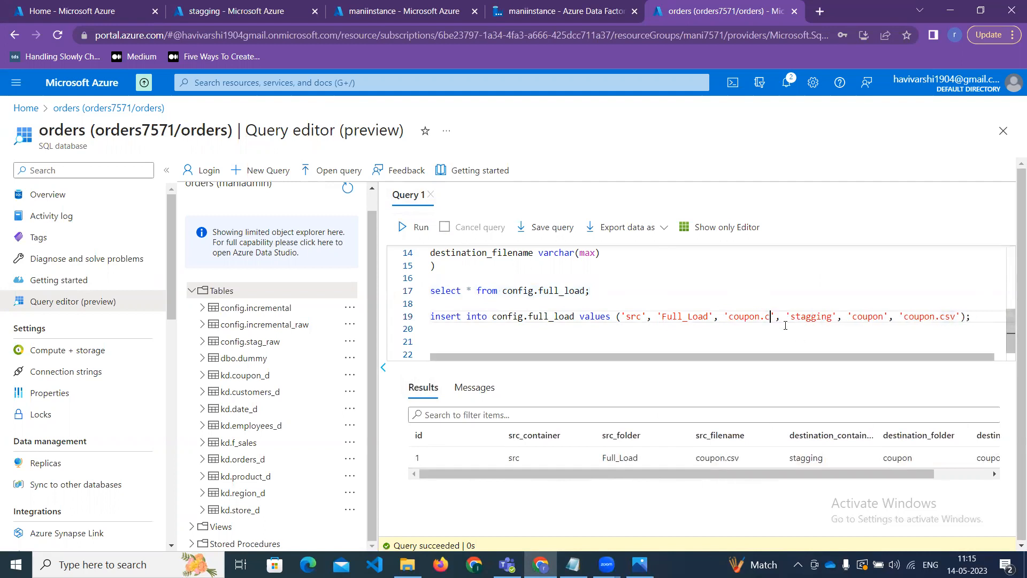
{"action": "key", "text": "BackSpace"}
{"action": "key", "text": "BackSpace"}
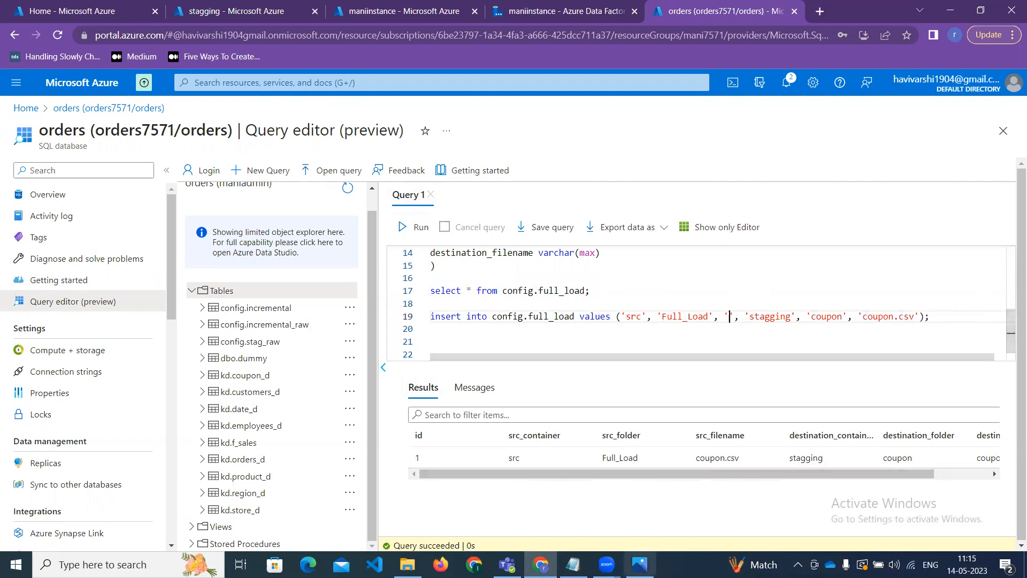
{"action": "key", "text": "alt+Tab"}
{"action": "left_click_drag", "start_coordinate": [4, 317], "coordinate": [70, 318]}
{"action": "right_click", "coordinate": [60, 317]}
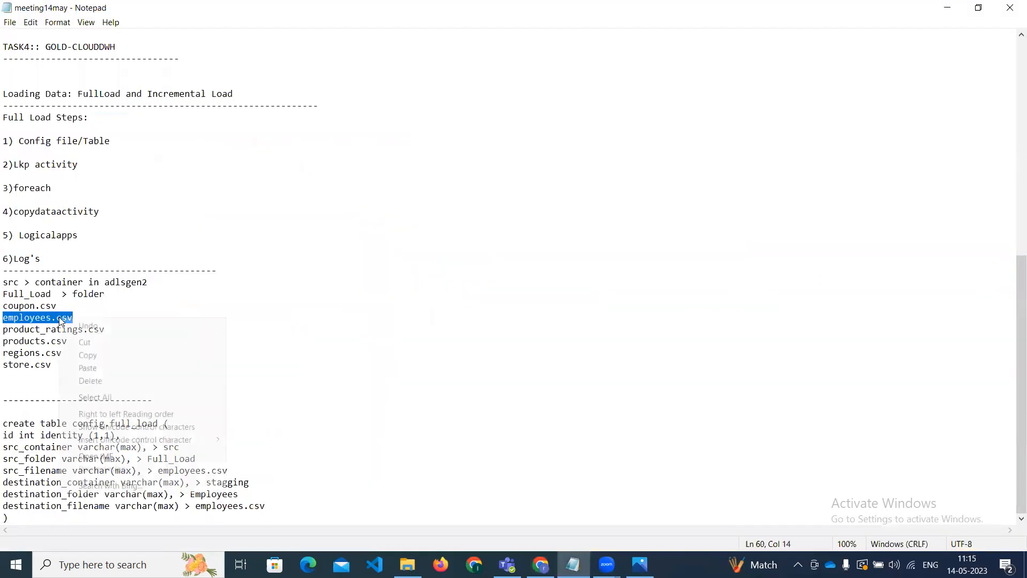
{"action": "left_click", "coordinate": [83, 354]}
{"action": "mouse_move", "coordinate": [540, 564]}
{"action": "left_click", "coordinate": [551, 534]}
{"action": "key", "text": "ctrl+v"}
- Change the destination values to file employees.csv and folder employees
{"action": "key", "text": "Right"}
{"action": "key", "text": "Right"}
{"action": "key", "text": "Right"}
{"action": "key", "text": "Right"}
{"action": "key", "text": "Right"}
{"action": "key", "text": "Right"}
{"action": "key", "text": "Right"}
{"action": "key", "text": "Right"}
{"action": "key", "text": "Right"}
{"action": "key", "text": "Right"}
{"action": "key", "text": "Right"}
{"action": "key", "text": "Right"}
{"action": "key", "text": "Right"}
{"action": "key", "text": "Right"}
{"action": "key", "text": "Right"}
{"action": "key", "text": "Right"}
{"action": "key", "text": "Right"}
{"action": "key", "text": "Right"}
{"action": "key", "text": "Right"}
{"action": "key", "text": "Right"}
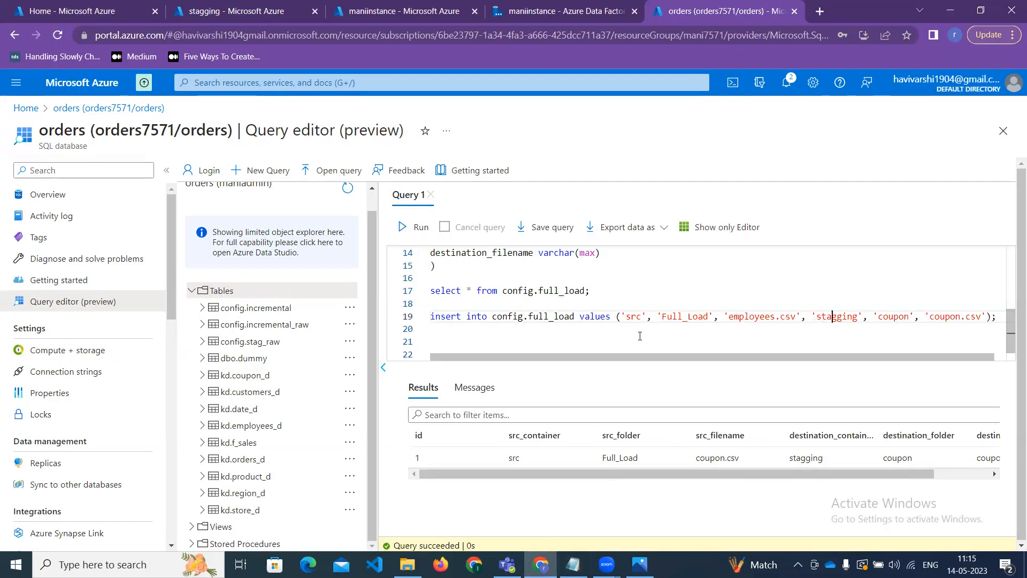
{"action": "key", "text": "Right"}
{"action": "key", "text": "Right"}
{"action": "key", "text": "Right"}
{"action": "key", "text": "Right"}
{"action": "key", "text": "Right"}
{"action": "key", "text": "Right"}
{"action": "key", "text": "Right"}
{"action": "key", "text": "Right"}
{"action": "key", "text": "Right"}
{"action": "key", "text": "Right"}
{"action": "key", "text": "Right"}
{"action": "key", "text": "Right"}
{"action": "key", "text": "Right"}
{"action": "key", "text": "BackSpace"}
{"action": "key", "text": "BackSpace"}
{"action": "key", "text": "BackSpace"}
{"action": "key", "text": "BackSpace"}
{"action": "key", "text": "BackSpace"}
{"action": "key", "text": "BackSpace"}
{"action": "key", "text": "BackSpace"}
{"action": "key", "text": "BackSpace"}
{"action": "key", "text": "BackSpace"}
{"action": "key", "text": "BackSpace"}
{"action": "key", "text": "ctrl+v"}
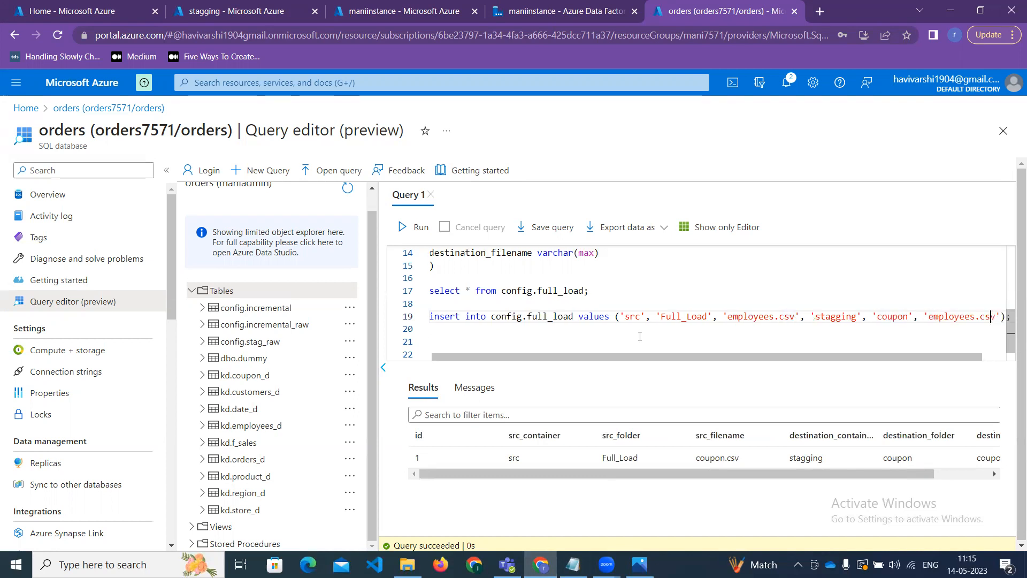
{"action": "key", "text": "BackSpace"}
{"action": "key", "text": "BackSpace"}
{"action": "key", "text": "Delete"}
{"action": "key", "text": "Delete"}
{"action": "key", "text": "BackSpace"}
{"action": "key", "text": "BackSpace"}
{"action": "key", "text": "ctrl+v"}
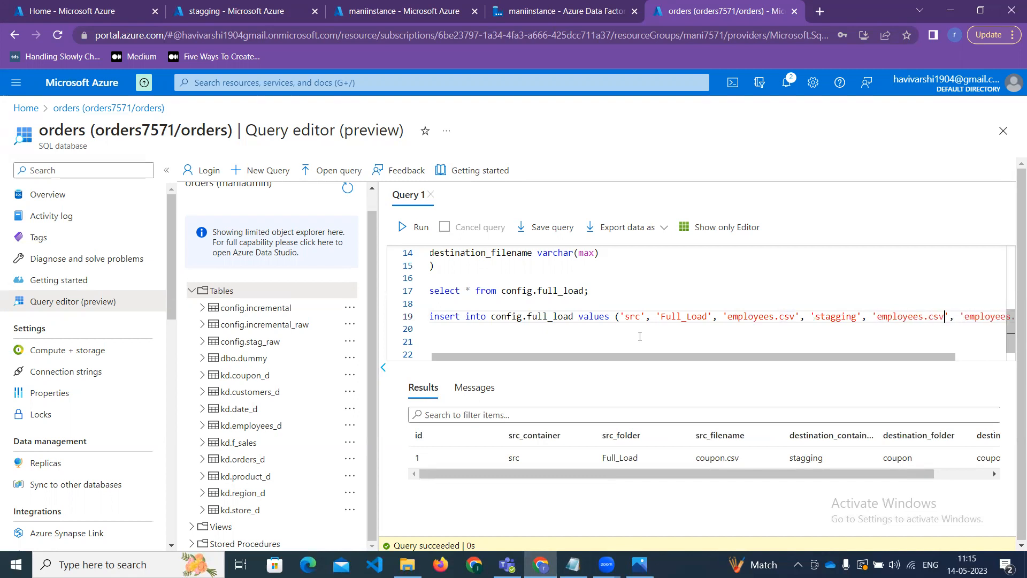
{"action": "key", "text": "BackSpace"}
{"action": "key", "text": "BackSpace"}
{"action": "key", "text": "BackSpace"}
{"action": "key", "text": "BackSpace"}
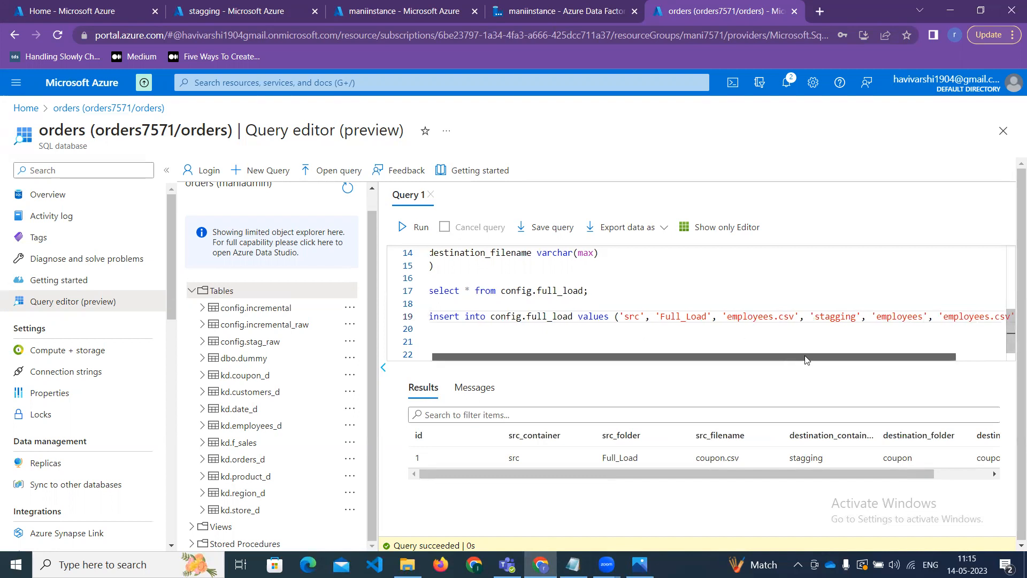
- Run the employees insert and list config.full_load showing two rows, then select products.csv in Notepad
{"action": "left_click_drag", "start_coordinate": [772, 353], "coordinate": [896, 337]}
{"action": "left_click_drag", "start_coordinate": [967, 316], "coordinate": [432, 316]}
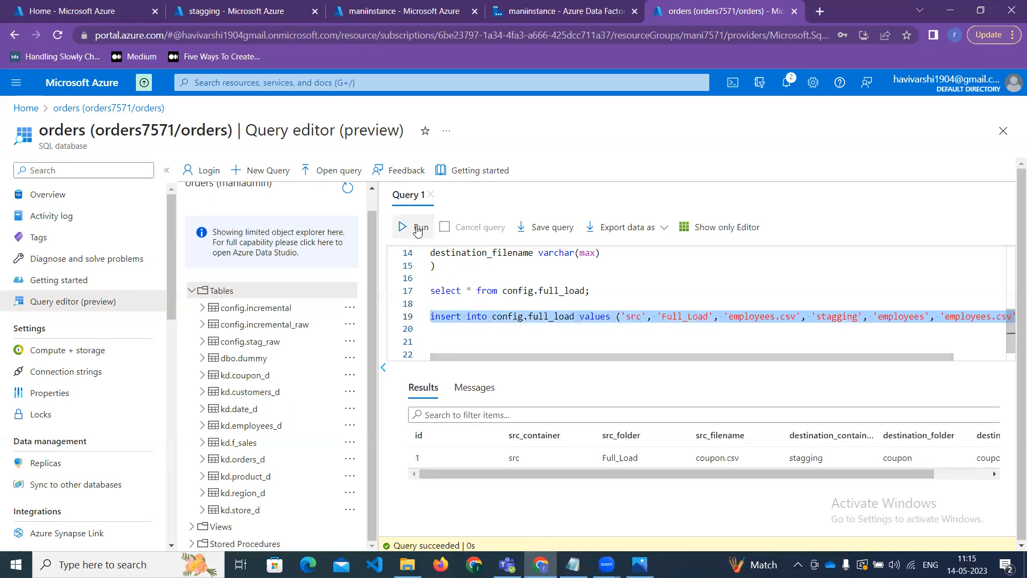
{"action": "left_click", "coordinate": [415, 227]}
{"action": "left_click", "coordinate": [415, 388]}
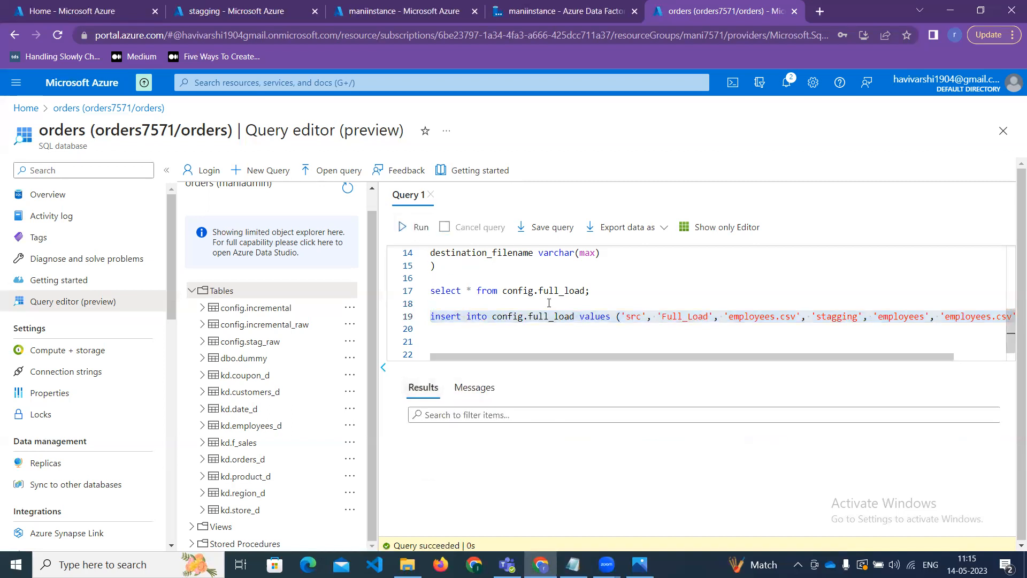
{"action": "left_click_drag", "start_coordinate": [590, 291], "coordinate": [417, 293]}
{"action": "left_click", "coordinate": [408, 228]}
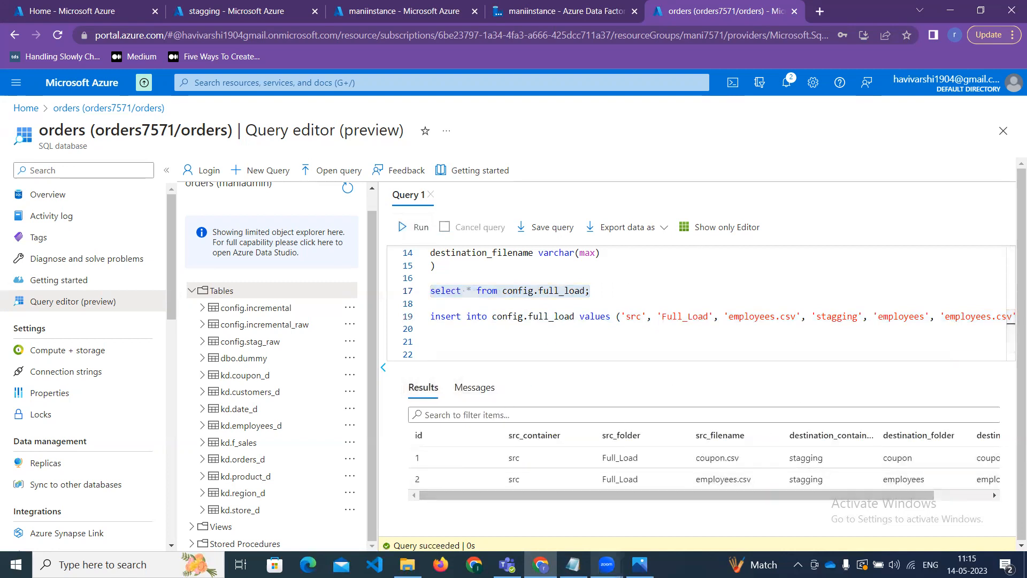
{"action": "left_click", "coordinate": [573, 565]}
{"action": "left_click_drag", "start_coordinate": [4, 344], "coordinate": [67, 345]}
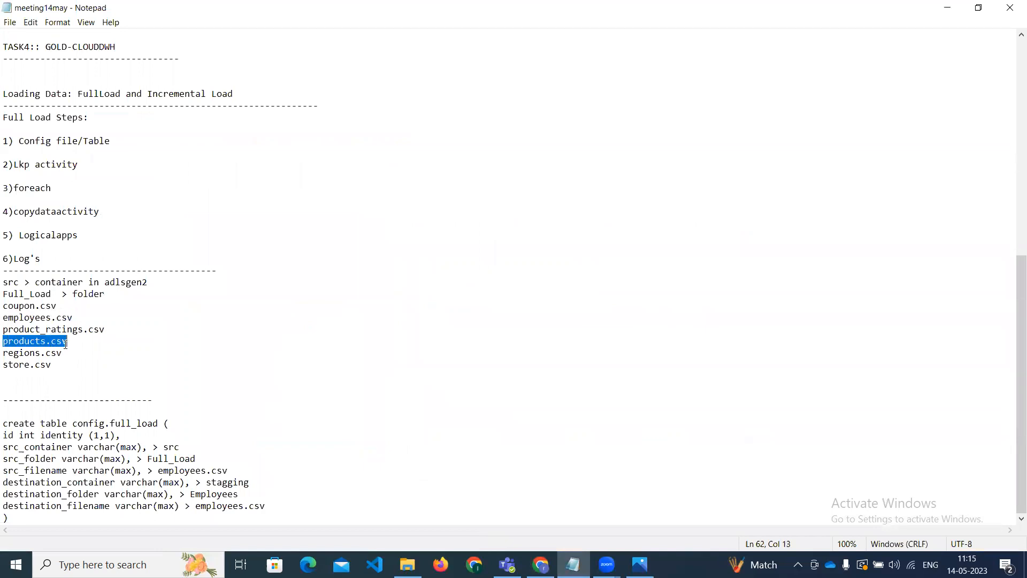
- Replace the INSERT's source file name with products.csv copied from Notepad
{"action": "right_click", "coordinate": [63, 342]}
{"action": "left_click", "coordinate": [88, 380]}
{"action": "left_click", "coordinate": [540, 565]}
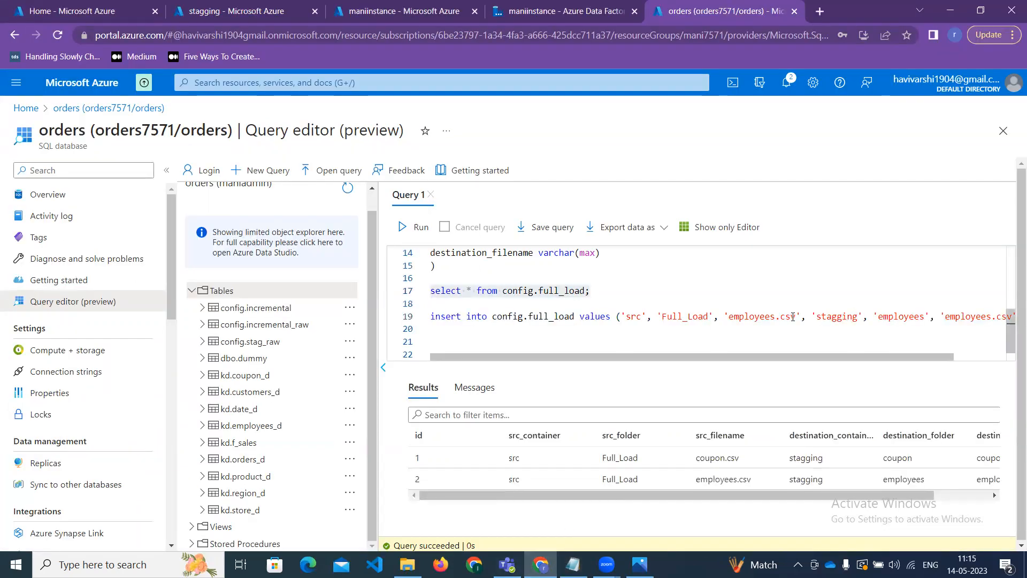
{"action": "left_click", "coordinate": [796, 318]}
{"action": "key", "text": "BackSpace"}
{"action": "key", "text": "BackSpace"}
{"action": "key", "text": "BackSpace"}
{"action": "key", "text": "BackSpace"}
{"action": "key", "text": "BackSpace"}
{"action": "key", "text": "BackSpace"}
{"action": "key", "text": "BackSpace"}
{"action": "key", "text": "BackSpace"}
{"action": "key", "text": "BackSpace"}
{"action": "key", "text": "BackSpace"}
{"action": "key", "text": "BackSpace"}
{"action": "key", "text": "BackSpace"}
{"action": "key", "text": "BackSpace"}
{"action": "key", "text": "ctrl+v"}
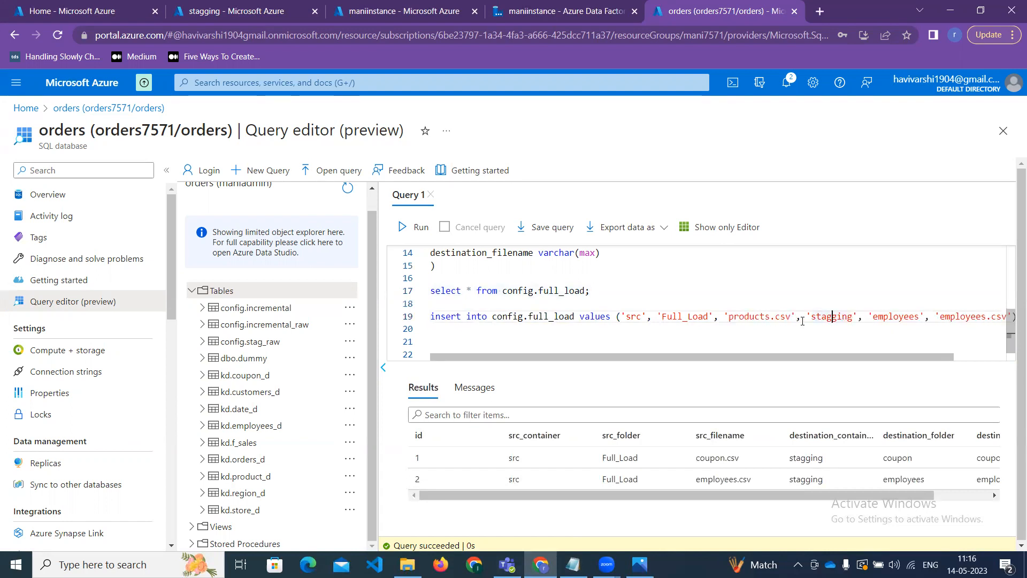
- Change the destination values to folder products and file products.csv
{"action": "key", "text": "Right"}
{"action": "key", "text": "Right"}
{"action": "key", "text": "Right"}
{"action": "key", "text": "Right"}
{"action": "key", "text": "Right"}
{"action": "key", "text": "BackSpace"}
{"action": "key", "text": "BackSpace"}
{"action": "key", "text": "BackSpace"}
{"action": "key", "text": "BackSpace"}
{"action": "key", "text": "BackSpace"}
{"action": "key", "text": "BackSpace"}
{"action": "key", "text": "BackSpace"}
{"action": "key", "text": "BackSpace"}
{"action": "key", "text": "BackSpace"}
{"action": "key", "text": "ctrl+v"}
{"action": "key", "text": "Right"}
{"action": "key", "text": "Right"}
{"action": "key", "text": "Right"}
{"action": "key", "text": "Right"}
{"action": "key", "text": "Right"}
{"action": "key", "text": "Right"}
{"action": "key", "text": "Right"}
{"action": "key", "text": "Right"}
{"action": "key", "text": "Right"}
{"action": "key", "text": "Right"}
{"action": "key", "text": "Right"}
{"action": "key", "text": "Right"}
{"action": "key", "text": "Right"}
{"action": "key", "text": "Right"}
{"action": "key", "text": "Right"}
{"action": "key", "text": "Right"}
{"action": "key", "text": "Right"}
{"action": "key", "text": "Right"}
{"action": "key", "text": "Right"}
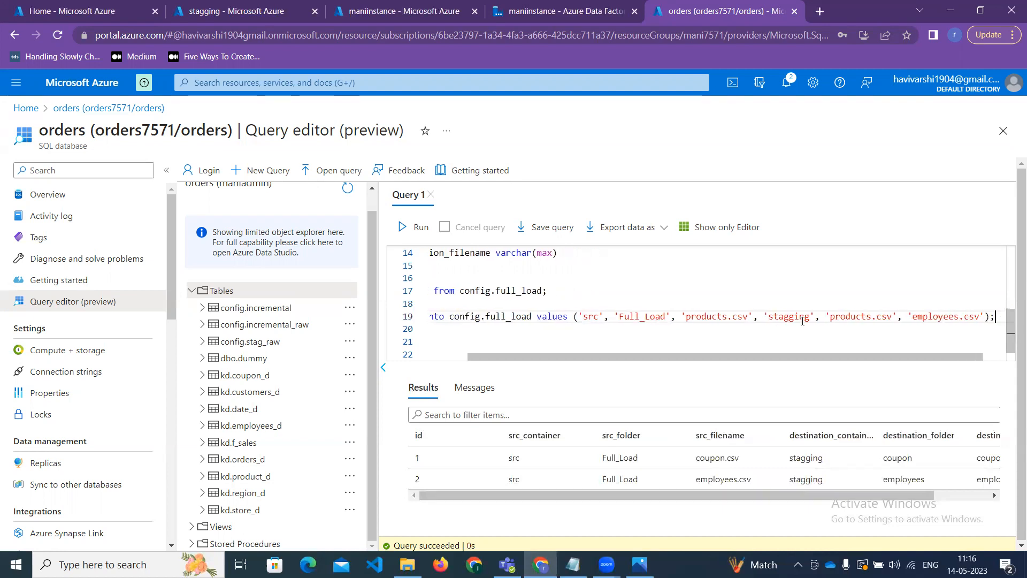
{"action": "key", "text": "BackSpace"}
{"action": "key", "text": "BackSpace"}
{"action": "key", "text": "BackSpace"}
{"action": "key", "text": "BackSpace"}
{"action": "key", "text": "BackSpace"}
{"action": "key", "text": "BackSpace"}
{"action": "key", "text": "BackSpace"}
{"action": "key", "text": "BackSpace"}
{"action": "key", "text": "BackSpace"}
{"action": "key", "text": "BackSpace"}
{"action": "key", "text": "BackSpace"}
{"action": "key", "text": "BackSpace"}
{"action": "key", "text": "BackSpace"}
{"action": "key", "text": "ctrl+v"}
{"action": "key", "text": "Left"}
{"action": "key", "text": "Left"}
{"action": "key", "text": "Left"}
{"action": "key", "text": "Left"}
{"action": "key", "text": "BackSpace"}
{"action": "key", "text": "BackSpace"}
{"action": "key", "text": "BackSpace"}
{"action": "key", "text": "BackSpace"}
- Run the products insert, then list config.full_load and scroll the results across all columns
{"action": "left_click_drag", "start_coordinate": [969, 316], "coordinate": [428, 316]}
{"action": "left_click", "coordinate": [414, 227]}
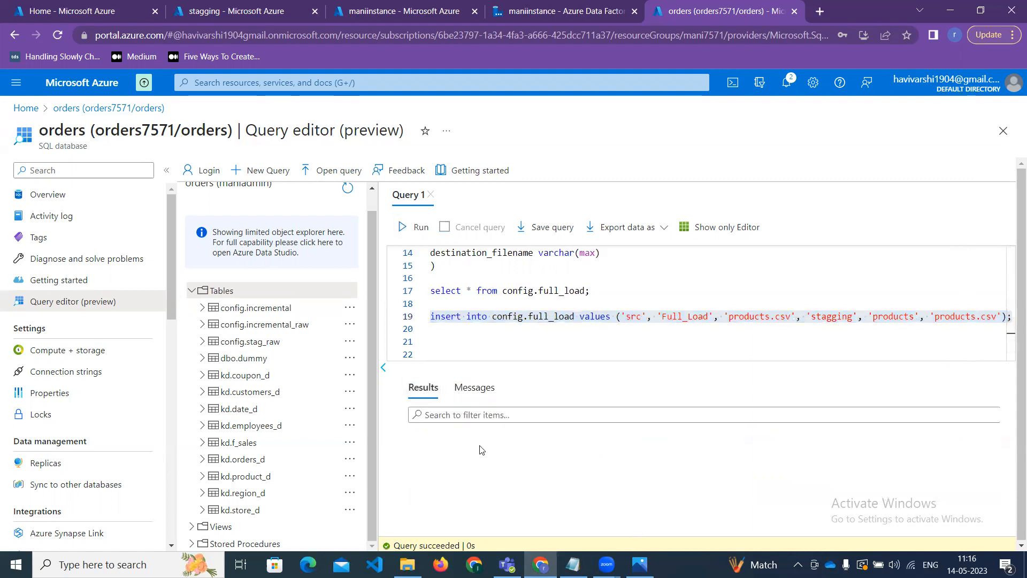
{"action": "left_click_drag", "start_coordinate": [616, 291], "coordinate": [443, 282]}
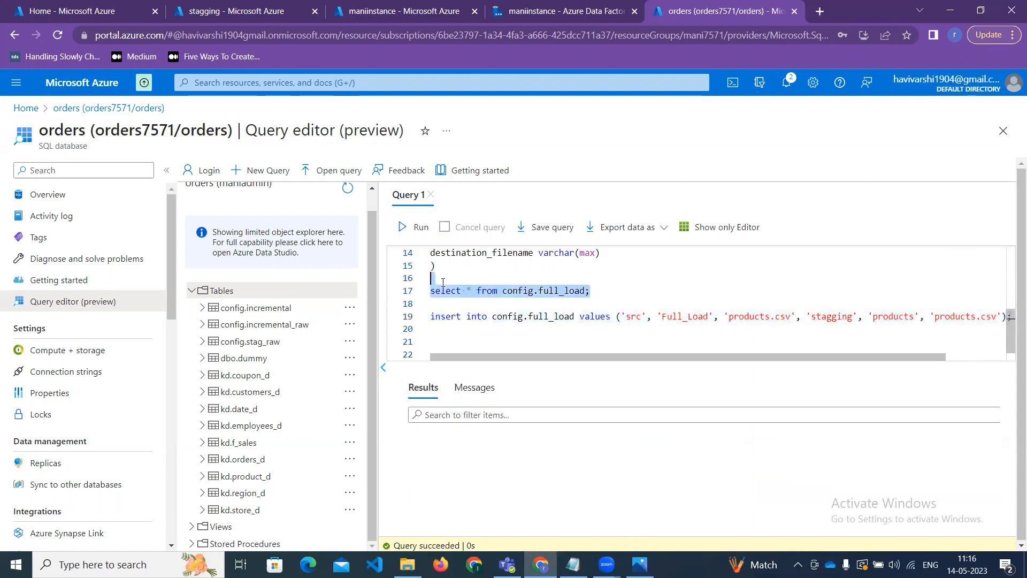
{"action": "left_click", "coordinate": [413, 226]}
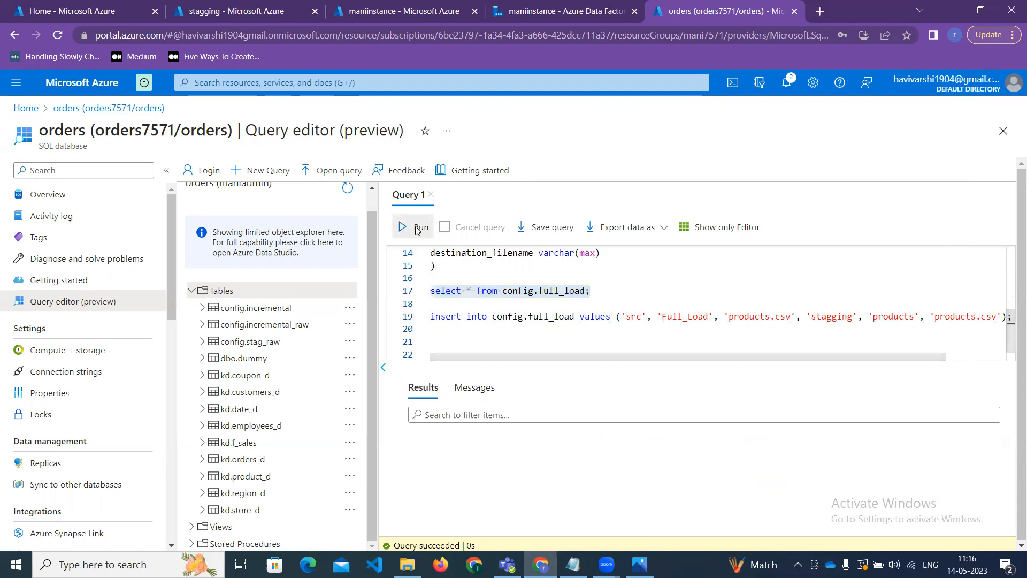
{"action": "left_click_drag", "start_coordinate": [599, 517], "coordinate": [836, 517]}
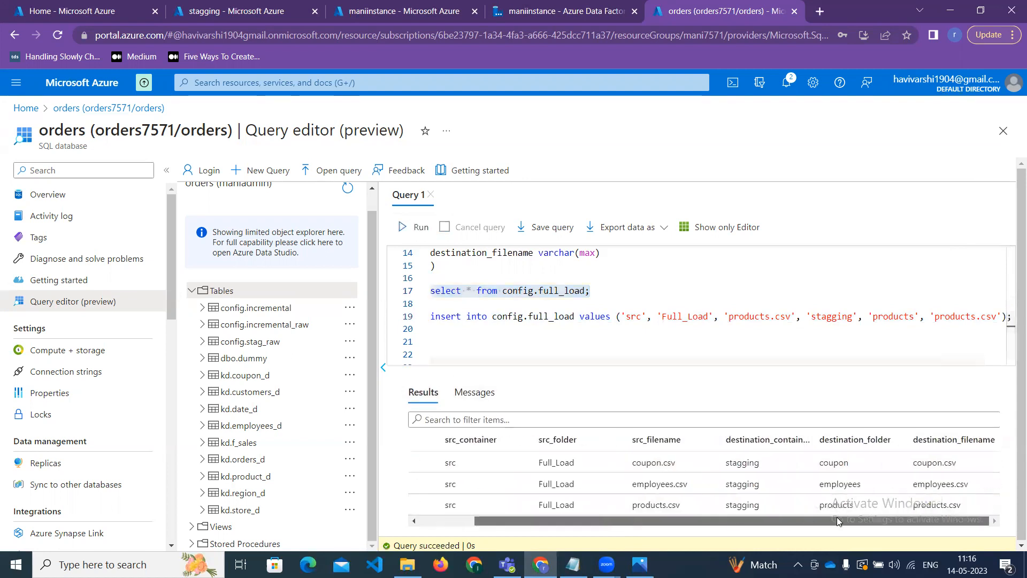
- Edit the INSERT values to source regions.csv, destination folder regions and file regions.csv
{"action": "left_click", "coordinate": [572, 564]}
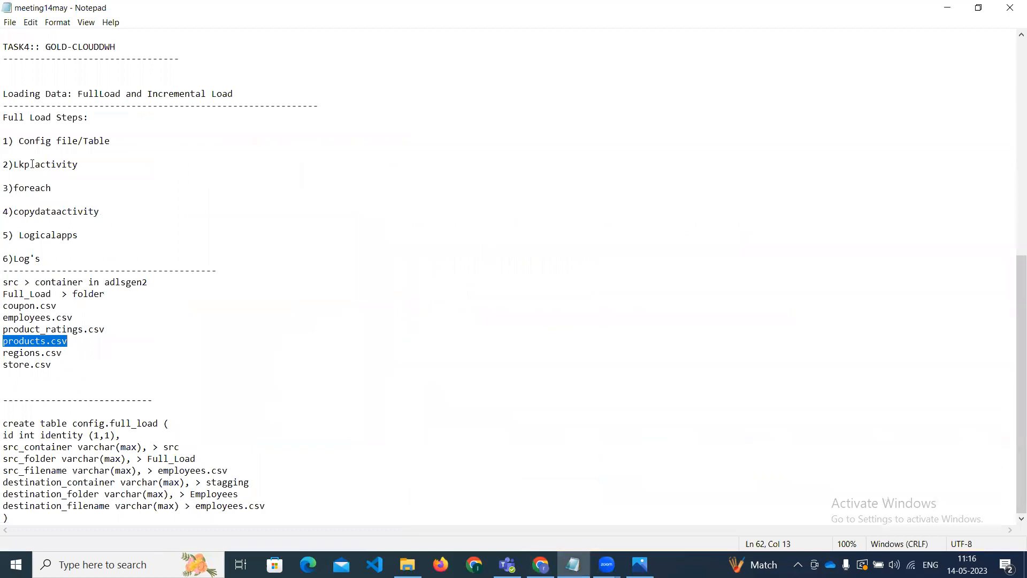
{"action": "left_click_drag", "start_coordinate": [5, 358], "coordinate": [69, 349]}
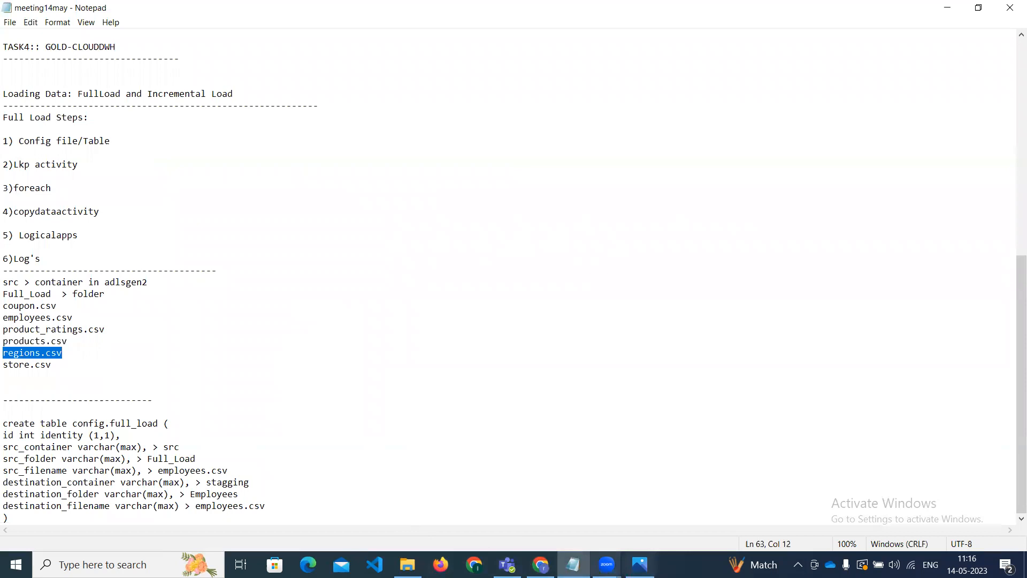
{"action": "left_click", "coordinate": [540, 564]}
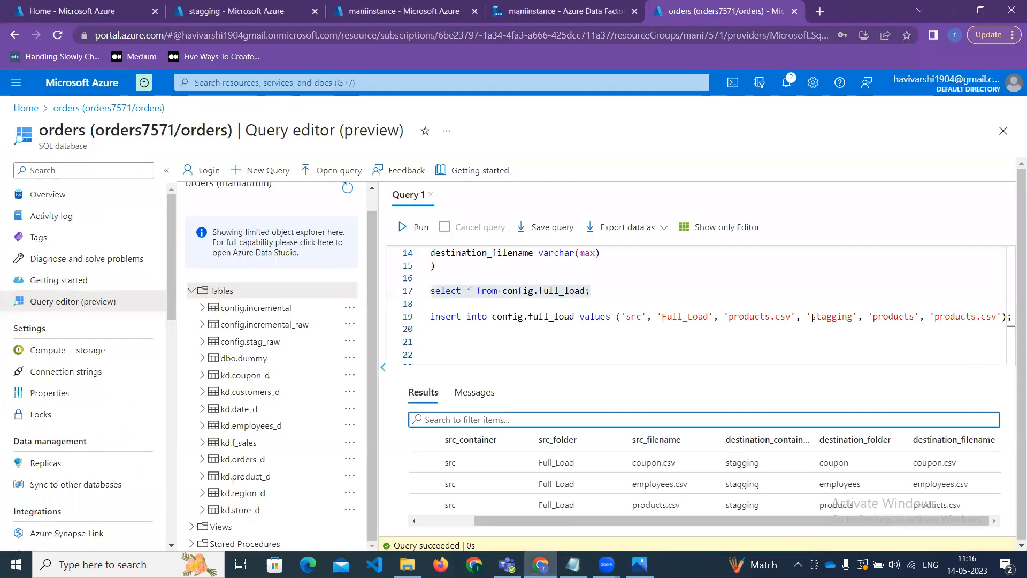
{"action": "left_click", "coordinate": [790, 318]}
{"action": "key", "text": "BackSpace"}
{"action": "key", "text": "BackSpace"}
{"action": "key", "text": "BackSpace"}
{"action": "key", "text": "BackSpace"}
{"action": "key", "text": "BackSpace"}
{"action": "key", "text": "BackSpace"}
{"action": "key", "text": "BackSpace"}
{"action": "key", "text": "BackSpace"}
{"action": "key", "text": "BackSpace"}
{"action": "key", "text": "BackSpace"}
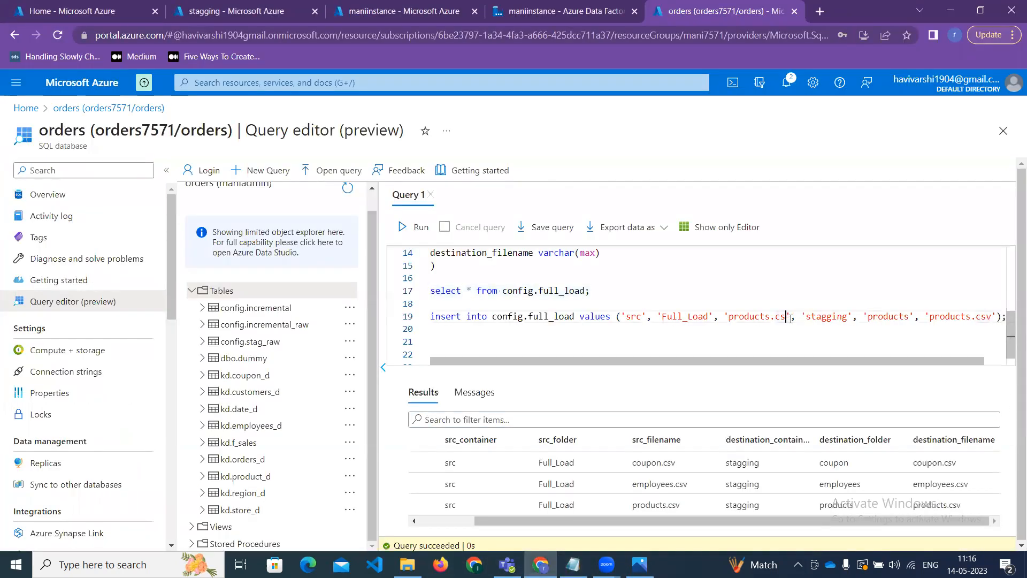
{"action": "key", "text": "BackSpace"}
{"action": "key", "text": "BackSpace"}
{"action": "type", "text": "regions.csv"}
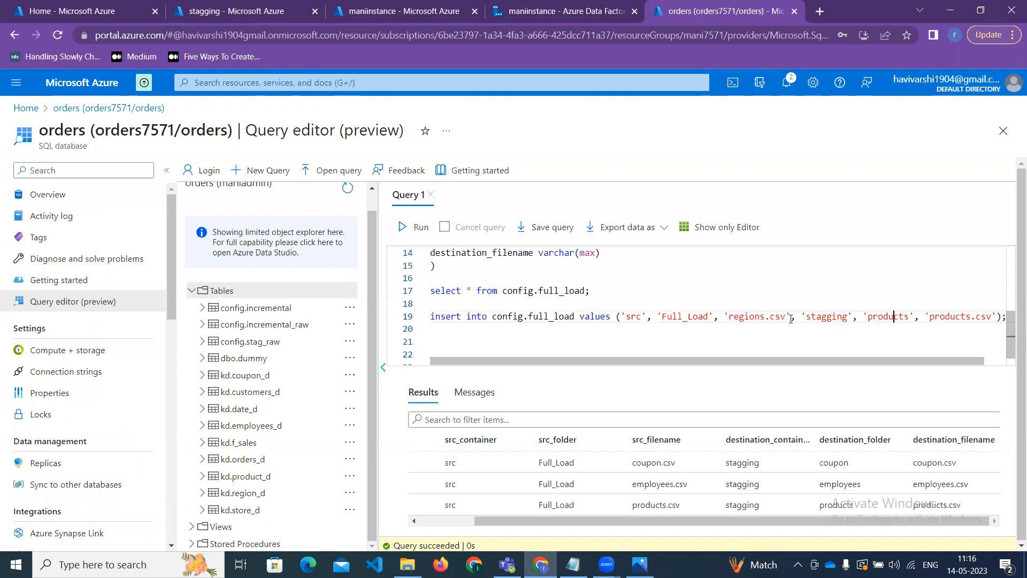
{"action": "key", "text": "BackSpace"}
{"action": "key", "text": "BackSpace"}
{"action": "key", "text": "BackSpace"}
{"action": "key", "text": "BackSpace"}
{"action": "key", "text": "BackSpace"}
{"action": "key", "text": "BackSpace"}
{"action": "key", "text": "BackSpace"}
{"action": "key", "text": "BackSpace"}
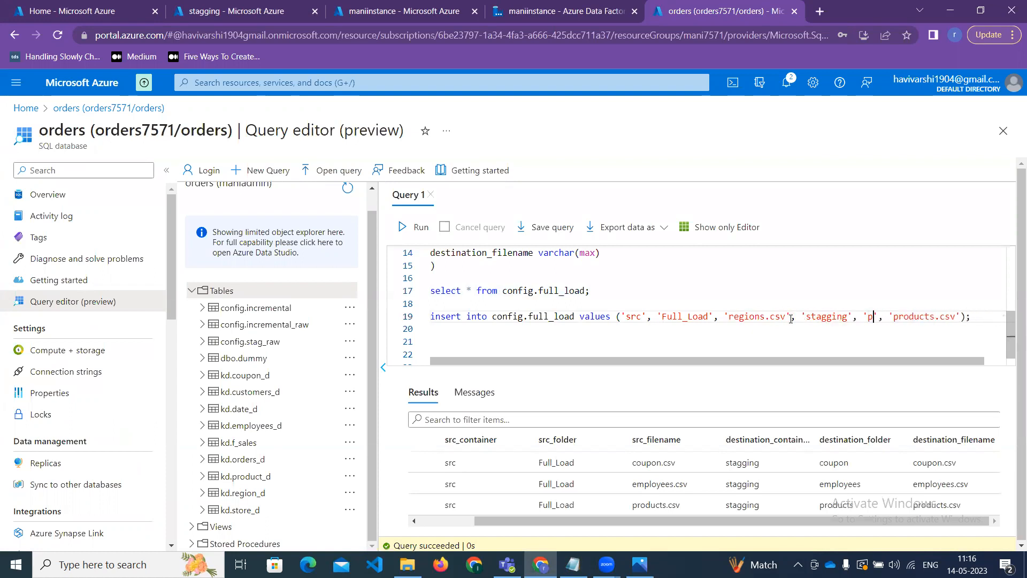
{"action": "type", "text": "regions.c"}
{"action": "key", "text": "BackSpace"}
{"action": "key", "text": "BackSpace"}
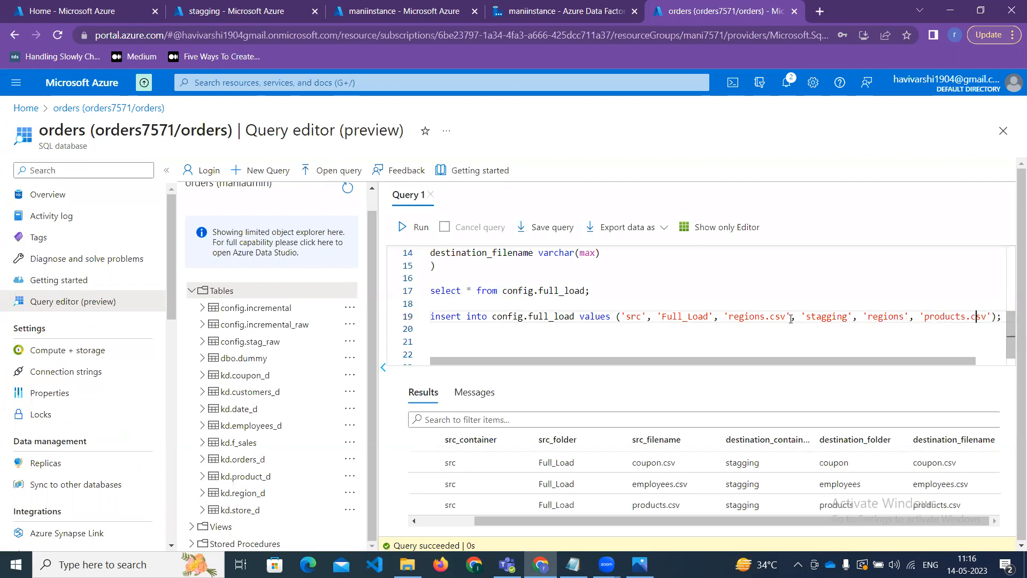
{"action": "key", "text": "BackSpace"}
{"action": "key", "text": "BackSpace"}
{"action": "key", "text": "BackSpace"}
{"action": "key", "text": "BackSpace"}
{"action": "key", "text": "BackSpace"}
{"action": "key", "text": "BackSpace"}
{"action": "key", "text": "BackSpace"}
{"action": "key", "text": "BackSpace"}
{"action": "key", "text": "BackSpace"}
{"action": "key", "text": "BackSpace"}
{"action": "key", "text": "BackSpace"}
{"action": "type", "text": "regions.csv"}
- Run the regions insert and confirm one row affected in Messages
{"action": "key", "text": "shift+Left"}
{"action": "key", "text": "shift+Left"}
{"action": "key", "text": "shift+Left"}
{"action": "key", "text": "shift+Left"}
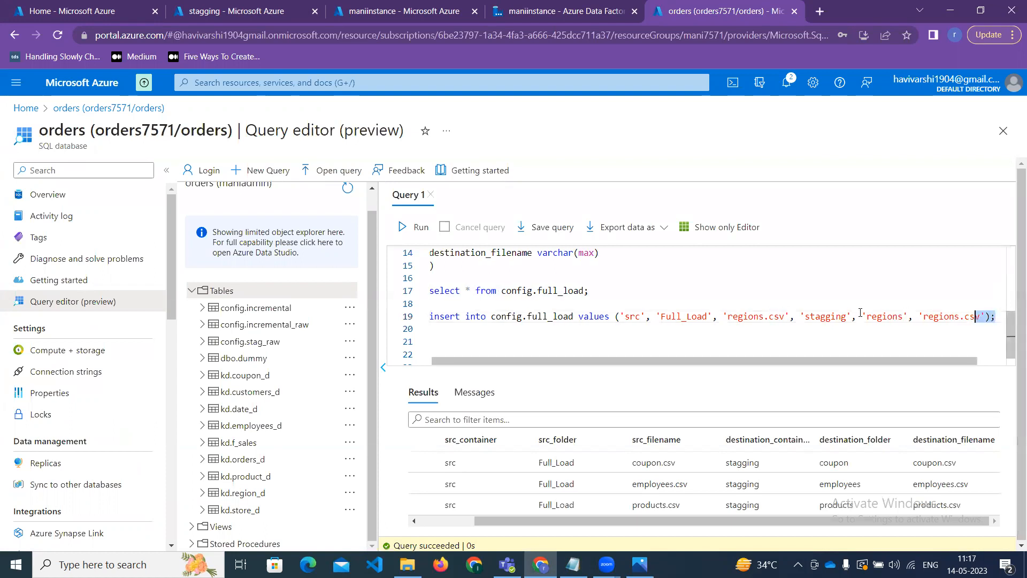
{"action": "key", "text": "shift+Home"}
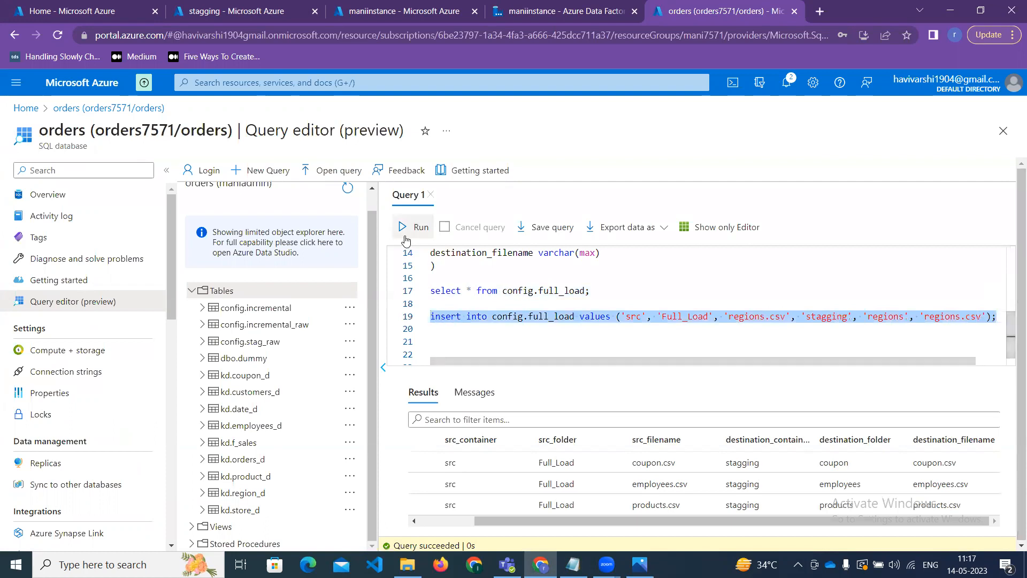
{"action": "left_click", "coordinate": [406, 237]}
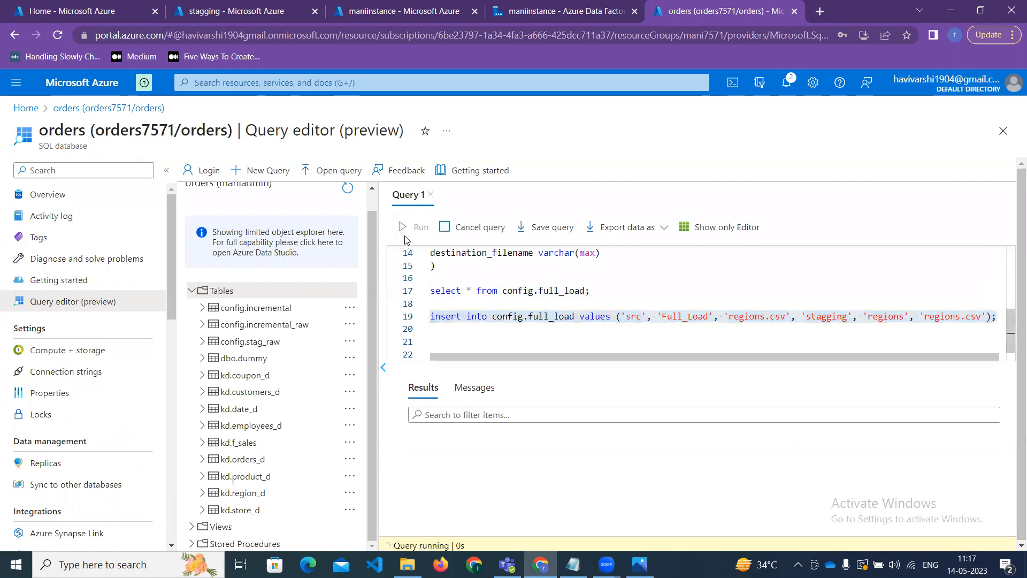
{"action": "left_click", "coordinate": [459, 390]}
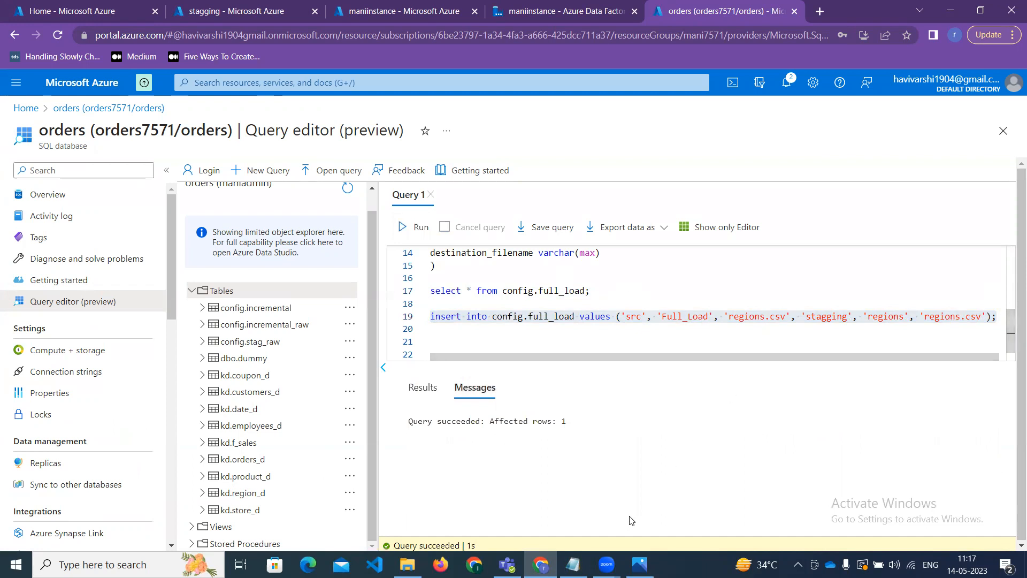
{"action": "left_click", "coordinate": [573, 565]}
{"action": "left_click_drag", "start_coordinate": [5, 366], "coordinate": [55, 367]}
- Put store.csv from Notepad into the INSERT's source and destination values
{"action": "right_click", "coordinate": [34, 367]}
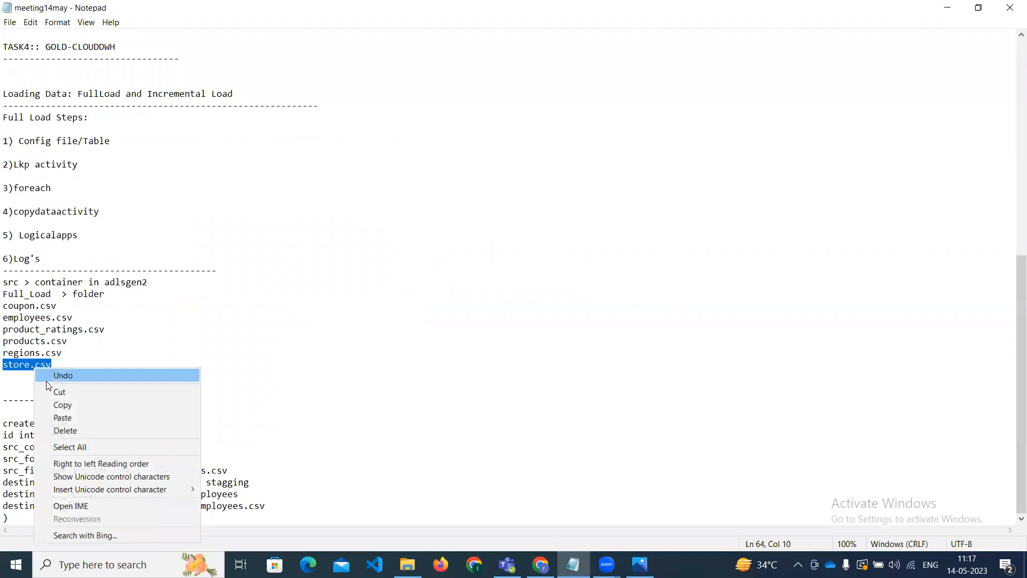
{"action": "left_click", "coordinate": [56, 406]}
{"action": "left_click", "coordinate": [551, 561]}
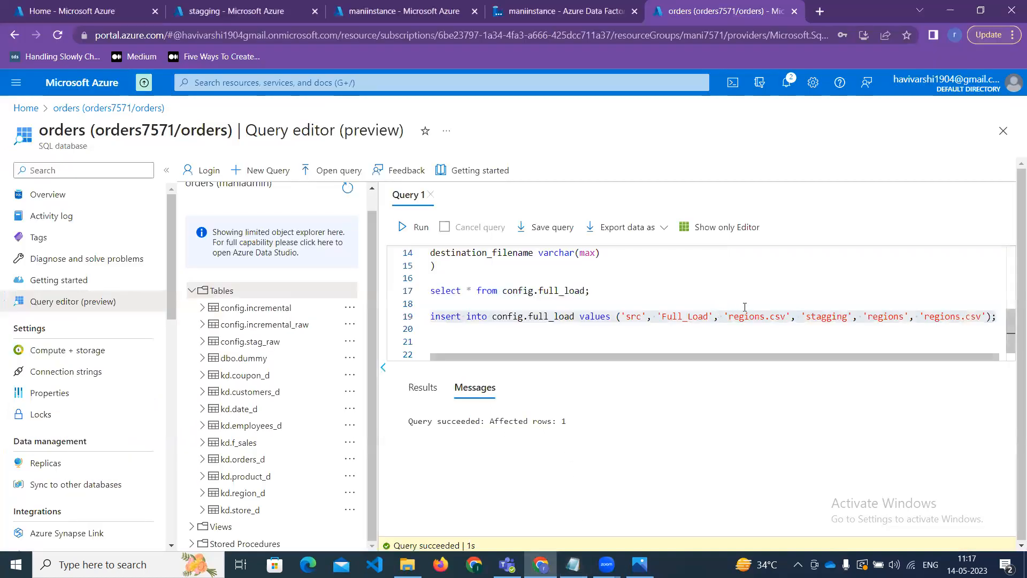
{"action": "left_click", "coordinate": [789, 316]}
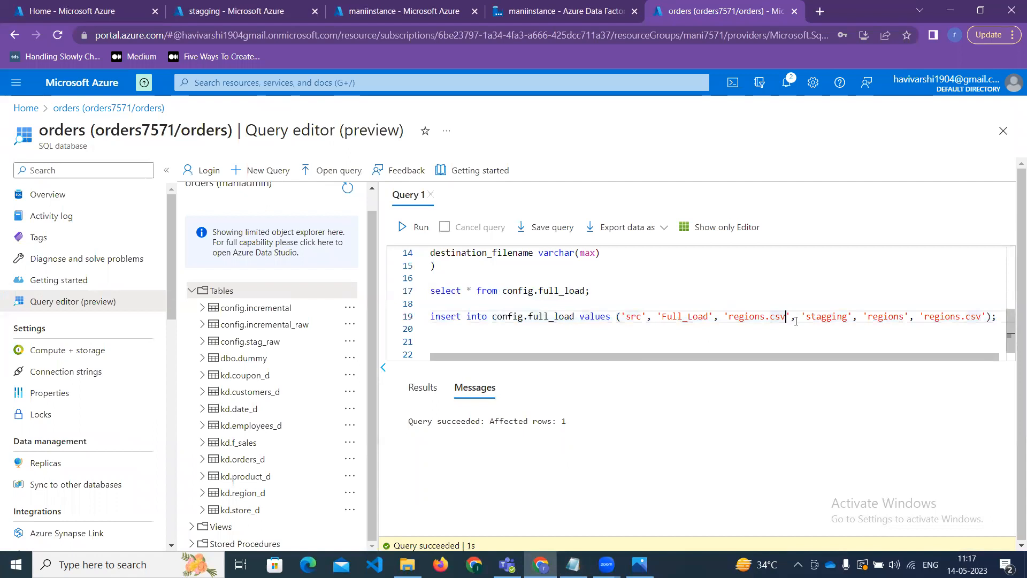
{"action": "key", "text": "BackSpace"}
{"action": "key", "text": "BackSpace"}
{"action": "key", "text": "BackSpace"}
{"action": "key", "text": "BackSpace"}
{"action": "key", "text": "BackSpace"}
{"action": "key", "text": "BackSpace"}
{"action": "key", "text": "BackSpace"}
{"action": "key", "text": "BackSpace"}
{"action": "key", "text": "BackSpace"}
{"action": "key", "text": "BackSpace"}
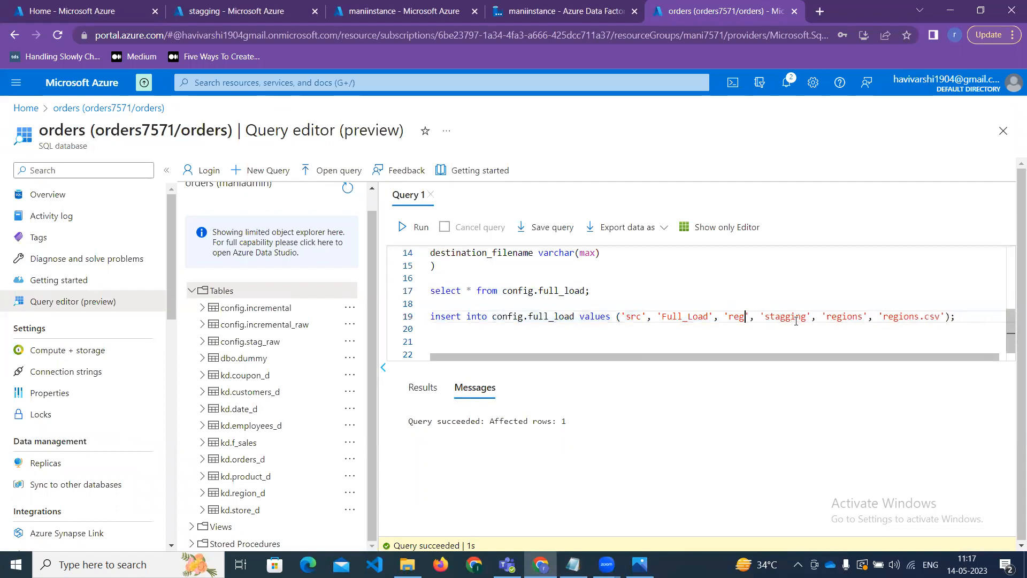
{"action": "key", "text": "BackSpace"}
{"action": "key", "text": "ctrl+v"}
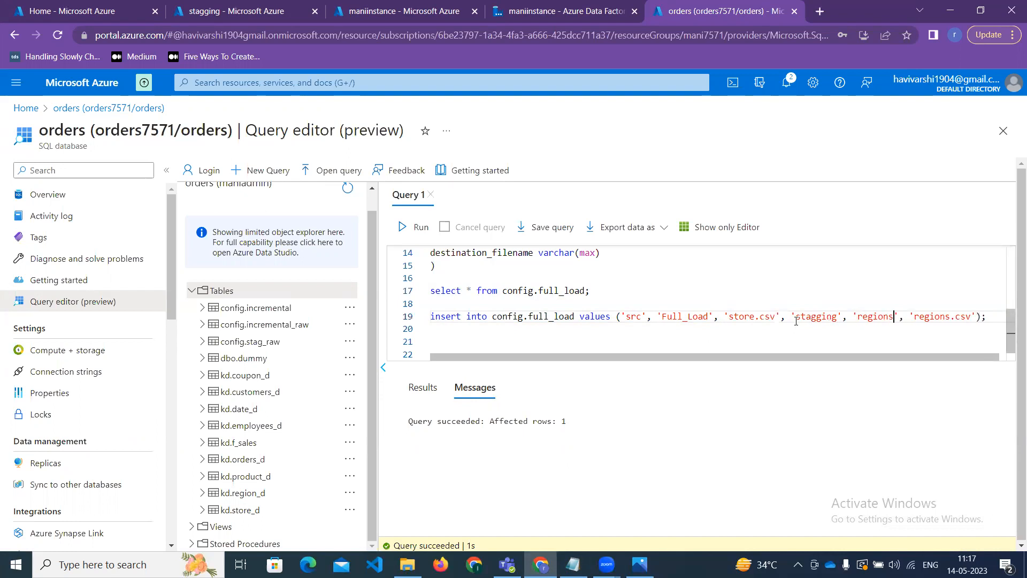
{"action": "key", "text": "BackSpace"}
{"action": "key", "text": "BackSpace"}
{"action": "key", "text": "BackSpace"}
{"action": "key", "text": "BackSpace"}
{"action": "key", "text": "BackSpace"}
{"action": "key", "text": "BackSpace"}
{"action": "key", "text": "BackSpace"}
{"action": "key", "text": "BackSpace"}
{"action": "key", "text": "BackSpace"}
{"action": "key", "text": "BackSpace"}
{"action": "key", "text": "BackSpace"}
{"action": "key", "text": "ctrl+v"}
{"action": "key", "text": "BackSpace"}
{"action": "key", "text": "BackSpace"}
{"action": "key", "text": "BackSpace"}
{"action": "key", "text": "BackSpace"}
{"action": "key", "text": "BackSpace"}
{"action": "key", "text": "BackSpace"}
{"action": "key", "text": "BackSpace"}
{"action": "key", "text": "ctrl+v"}
- Run the store.csv insert and list config.full_load showing all five rows
{"action": "left_click_drag", "start_coordinate": [987, 316], "coordinate": [409, 318]}
{"action": "left_click", "coordinate": [414, 226]}
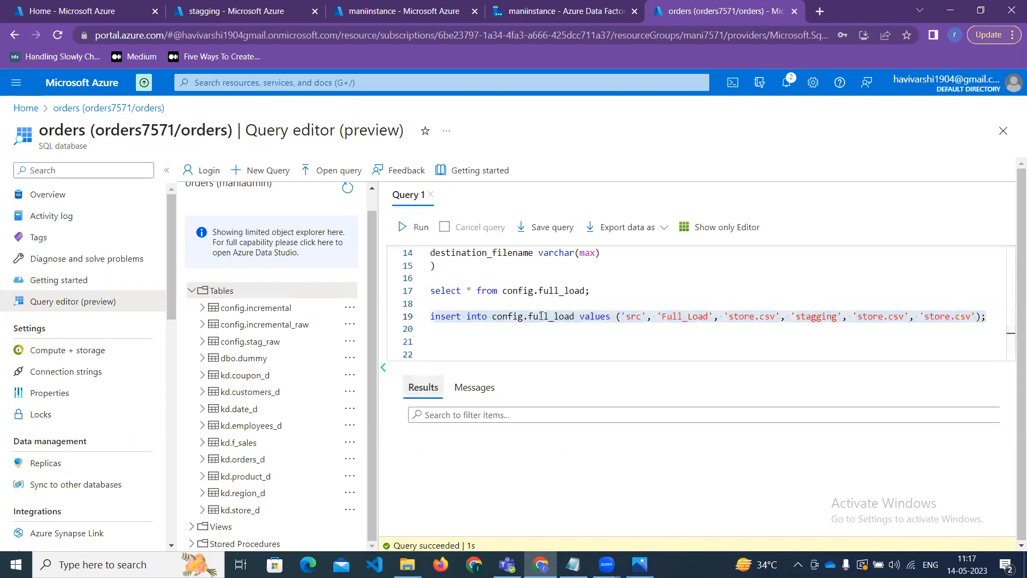
{"action": "left_click_drag", "start_coordinate": [607, 292], "coordinate": [432, 278]}
{"action": "left_click", "coordinate": [414, 226]}
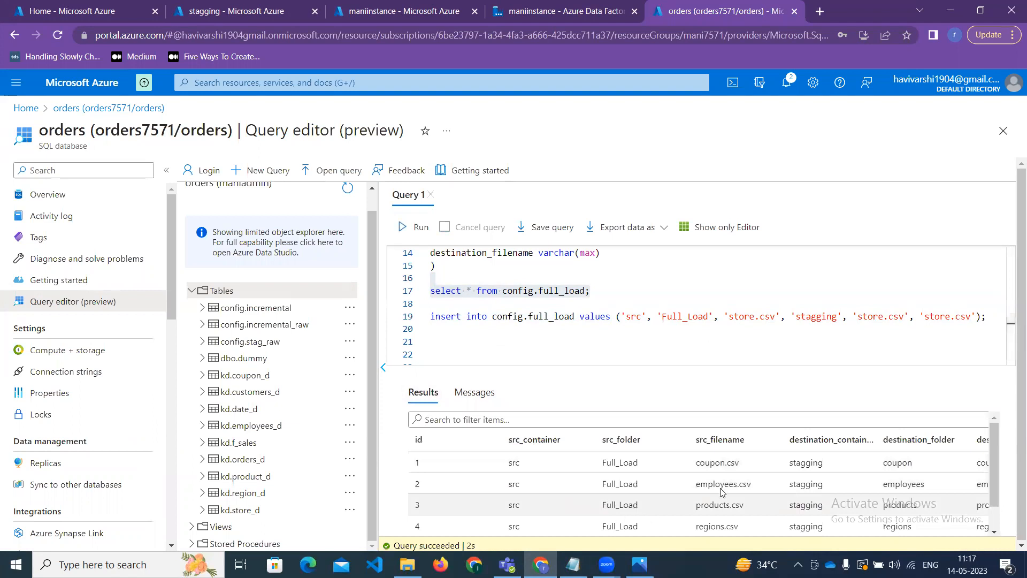
{"action": "scroll", "coordinate": [775, 495], "scroll_direction": "down", "scroll_amount": 1}
{"action": "scroll", "coordinate": [753, 517], "scroll_direction": "down", "scroll_amount": 1}
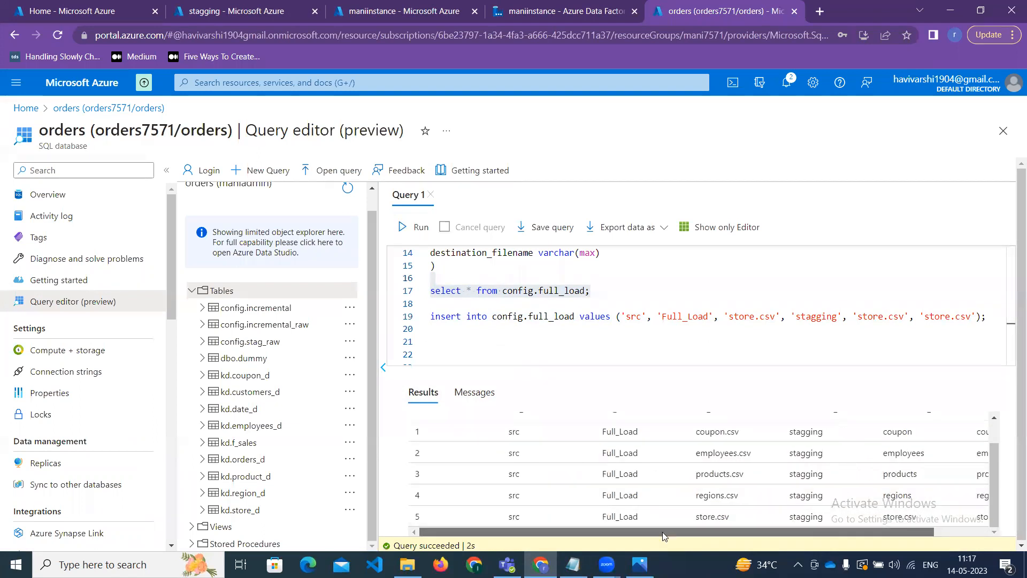
{"action": "left_click", "coordinate": [390, 5]}
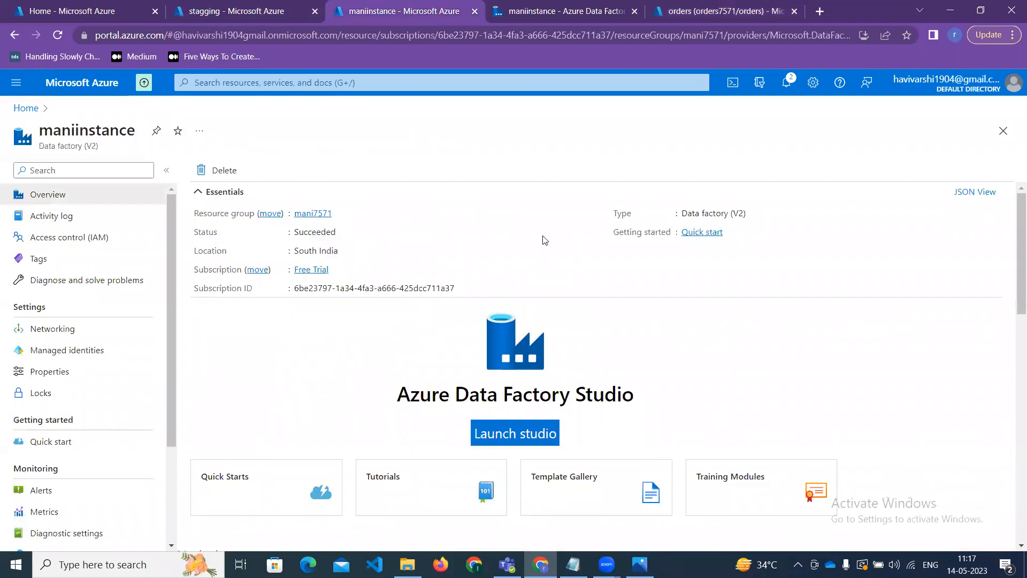
- Open the maniinstance ADF Studio home, dismiss the survey, and start logging into GitHub
{"action": "left_click", "coordinate": [570, 7]}
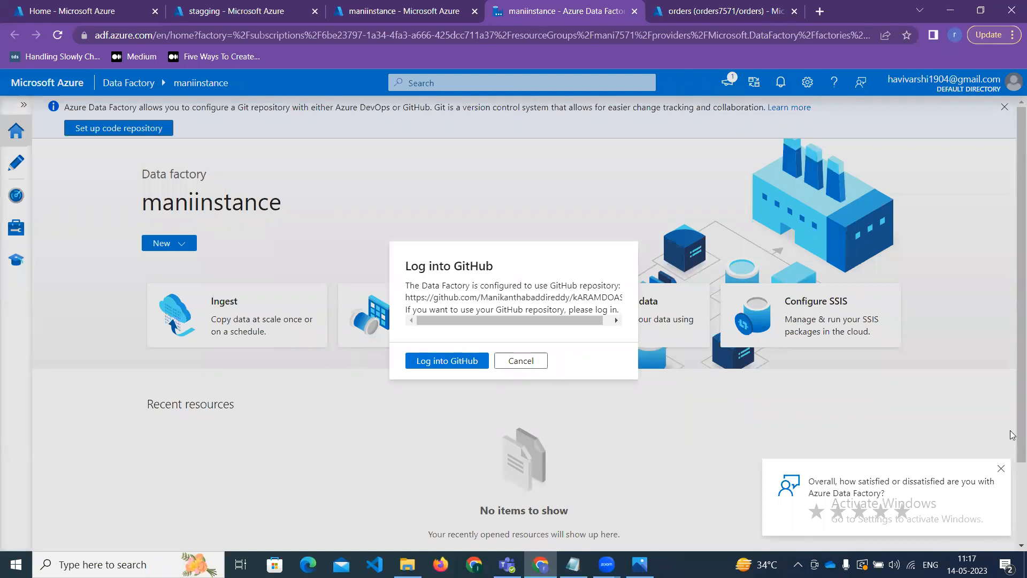
{"action": "left_click", "coordinate": [1001, 469]}
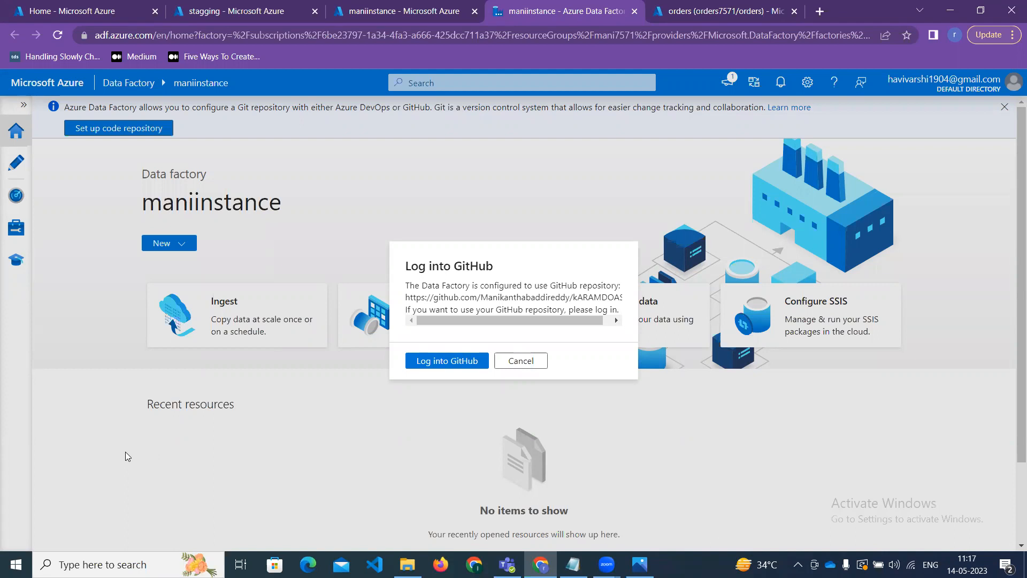
{"action": "left_click", "coordinate": [420, 365]}
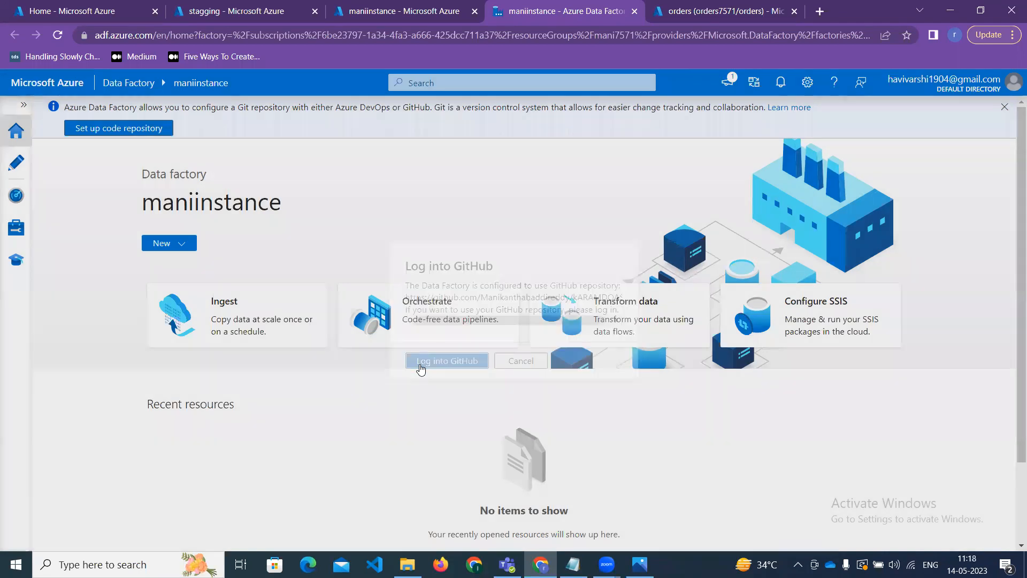
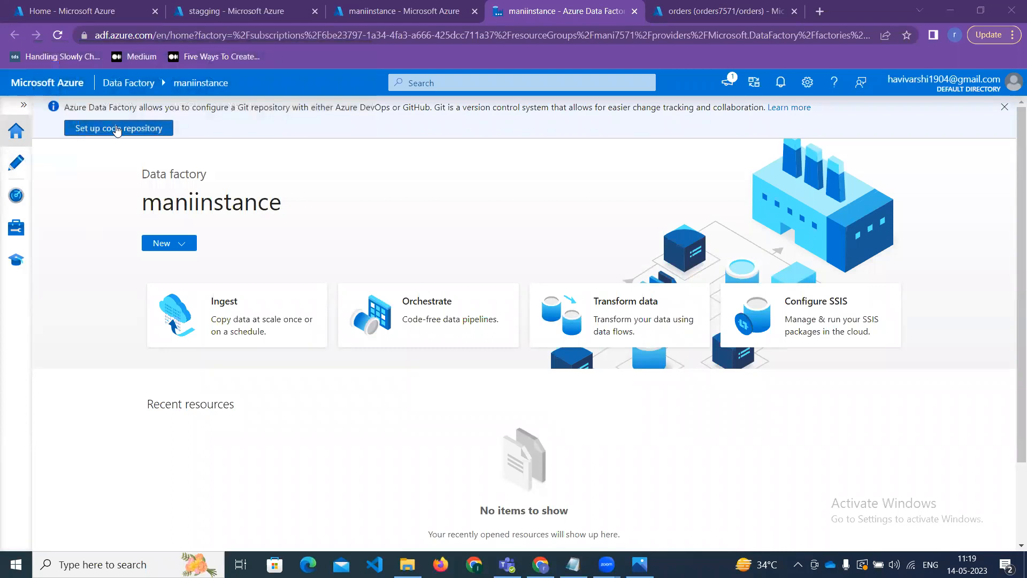
- Skip the code repository setup and go to the Manage hub's Linked services page
{"action": "left_click", "coordinate": [117, 131]}
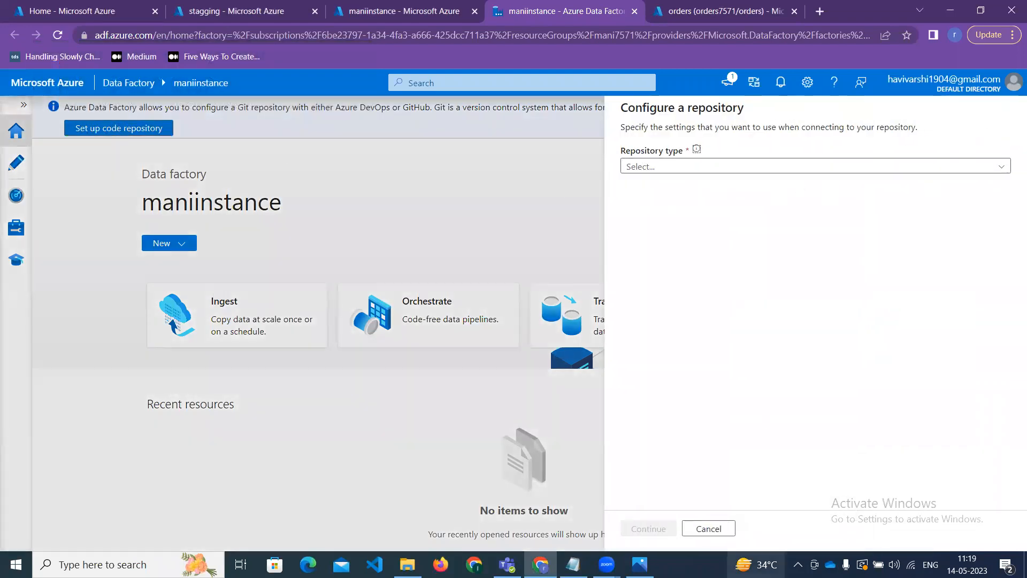
{"action": "left_click", "coordinate": [709, 528]}
{"action": "left_click", "coordinate": [9, 229]}
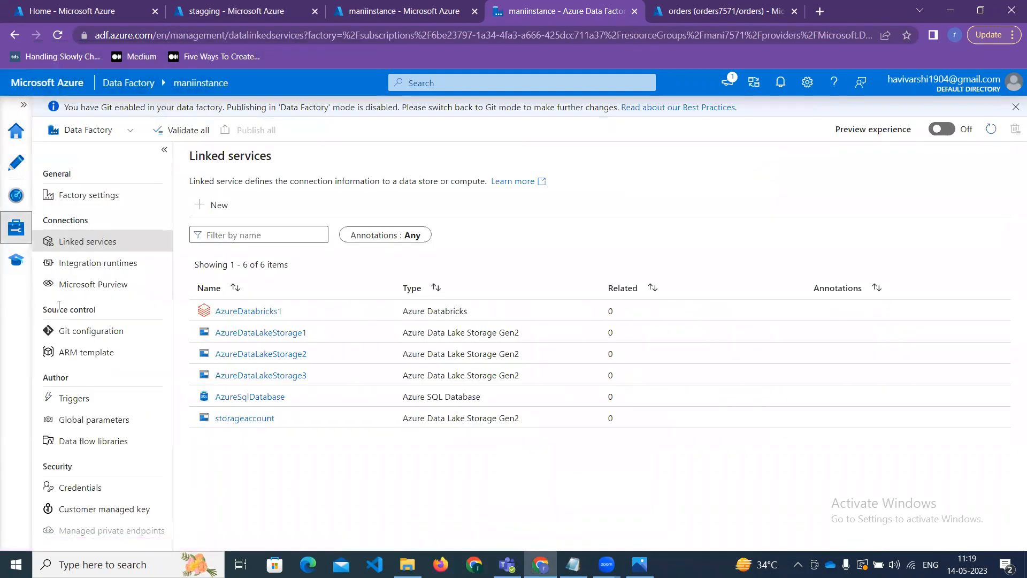
- Disconnect the factory's GitHub repository, confirming with the factory name maniinstance
{"action": "left_click", "coordinate": [71, 334]}
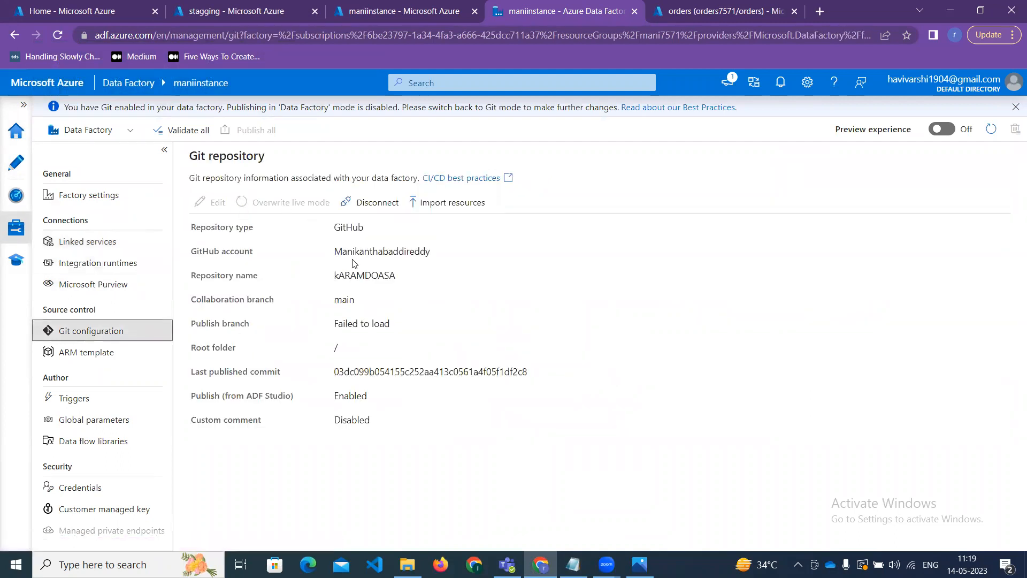
{"action": "left_click", "coordinate": [375, 202]}
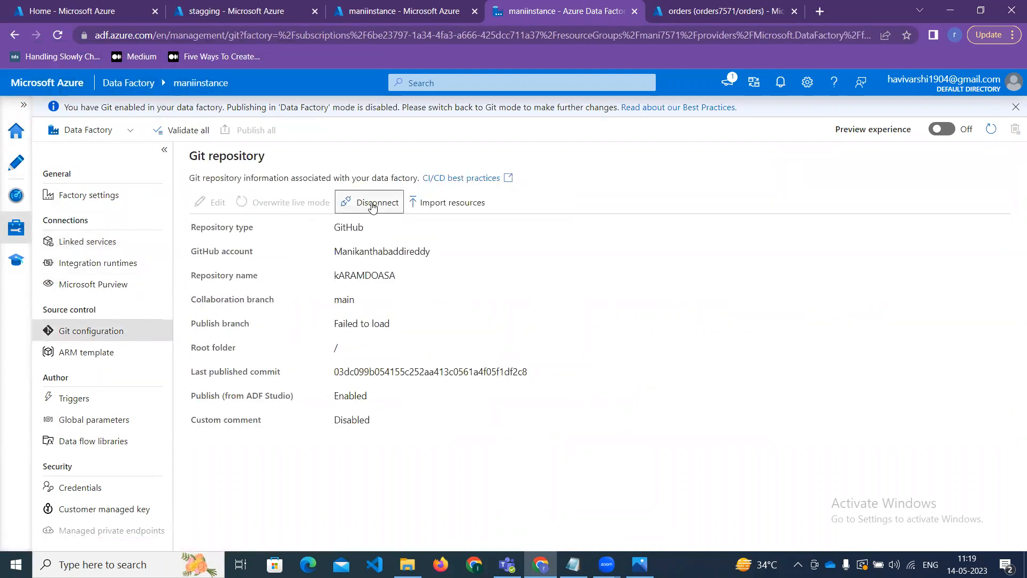
{"action": "left_click", "coordinate": [741, 197]}
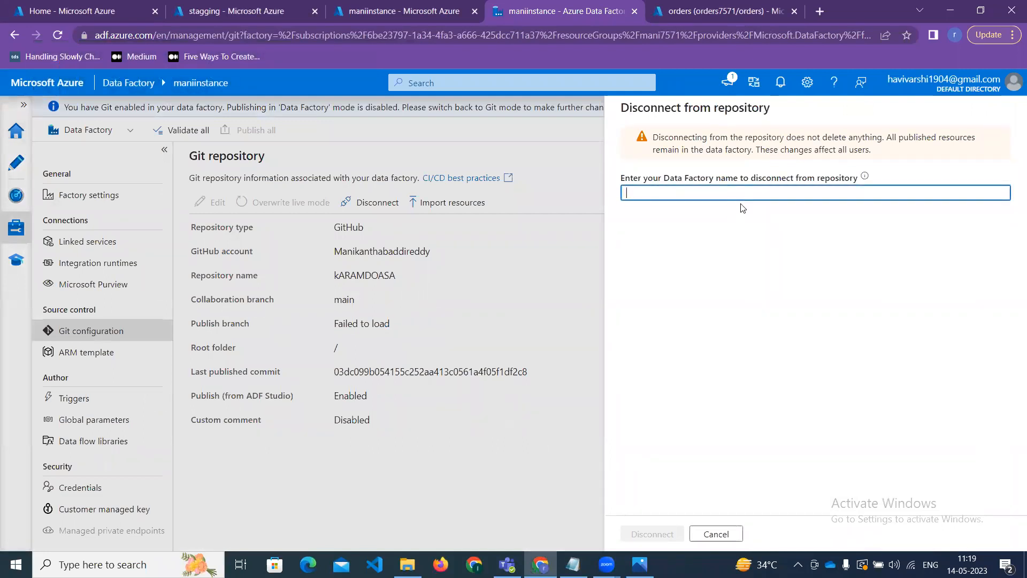
{"action": "type", "text": "maniinstance"}
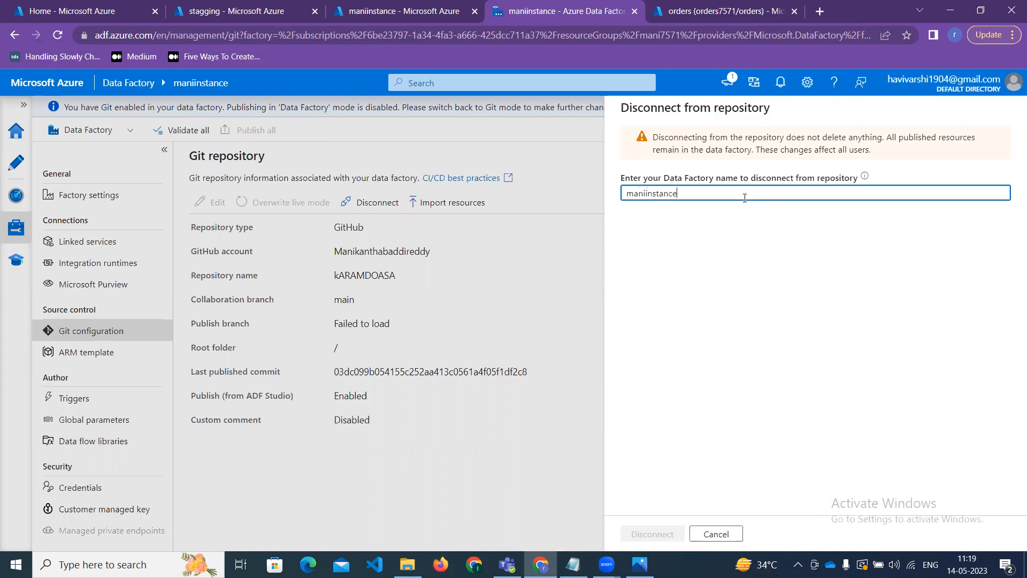
{"action": "left_click", "coordinate": [652, 534]}
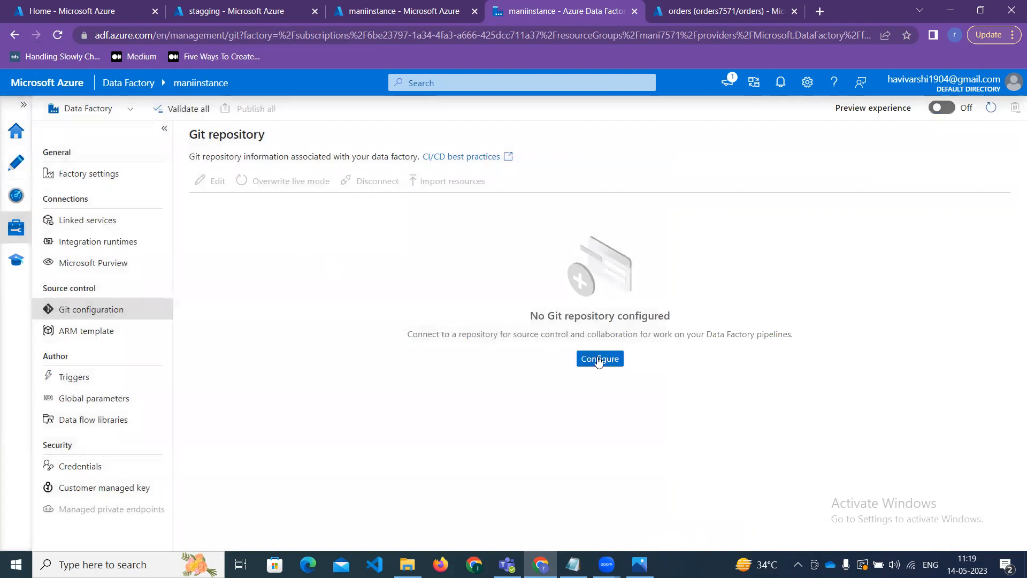
- Configure a GitHub repository type, enter the repository owner account, and continue to sign-in
{"action": "left_click", "coordinate": [598, 358]}
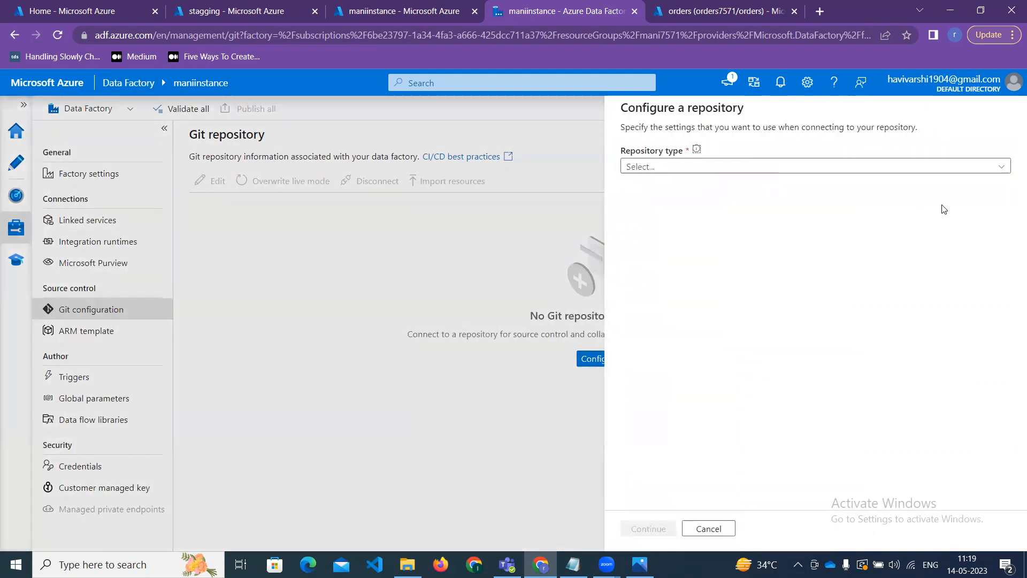
{"action": "left_click", "coordinate": [950, 170]}
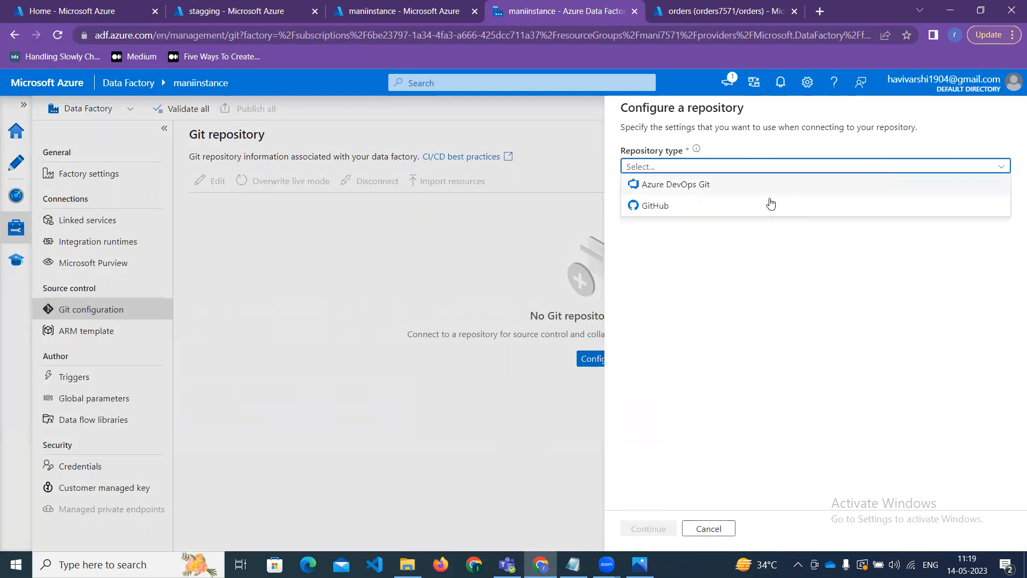
{"action": "left_click", "coordinate": [740, 206]}
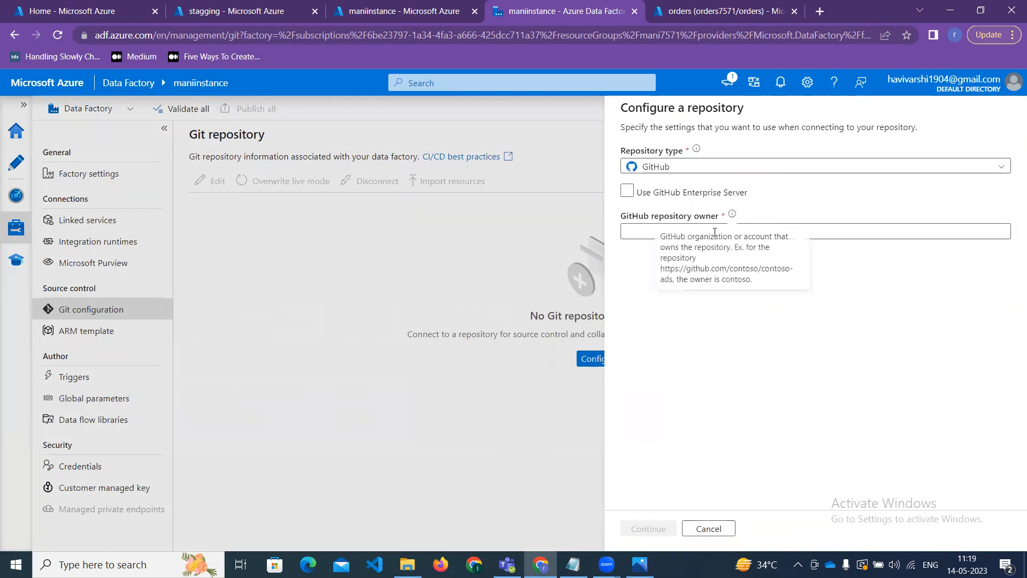
{"action": "left_click", "coordinate": [834, 233]}
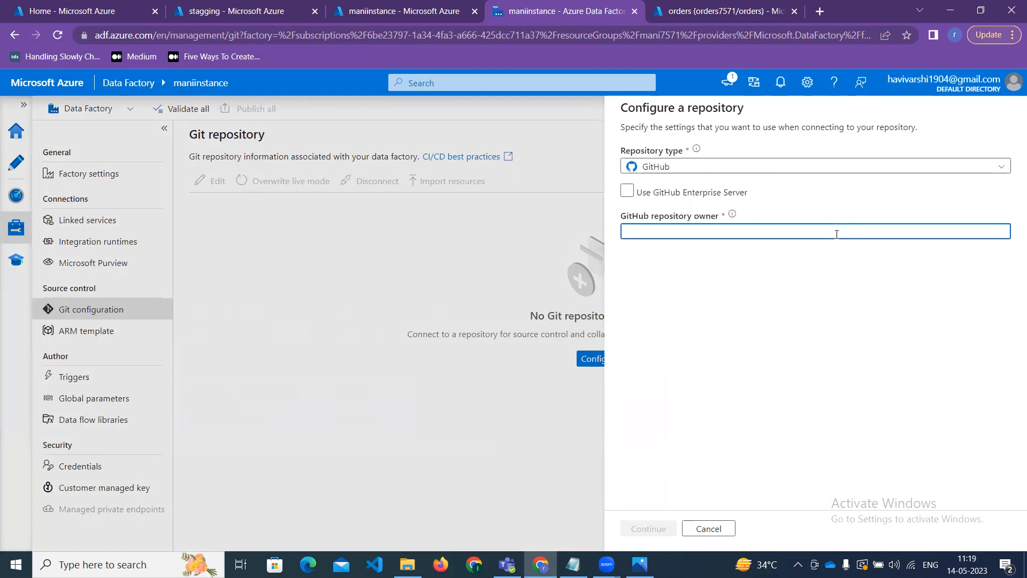
{"action": "type", "text": "lokeswar"}
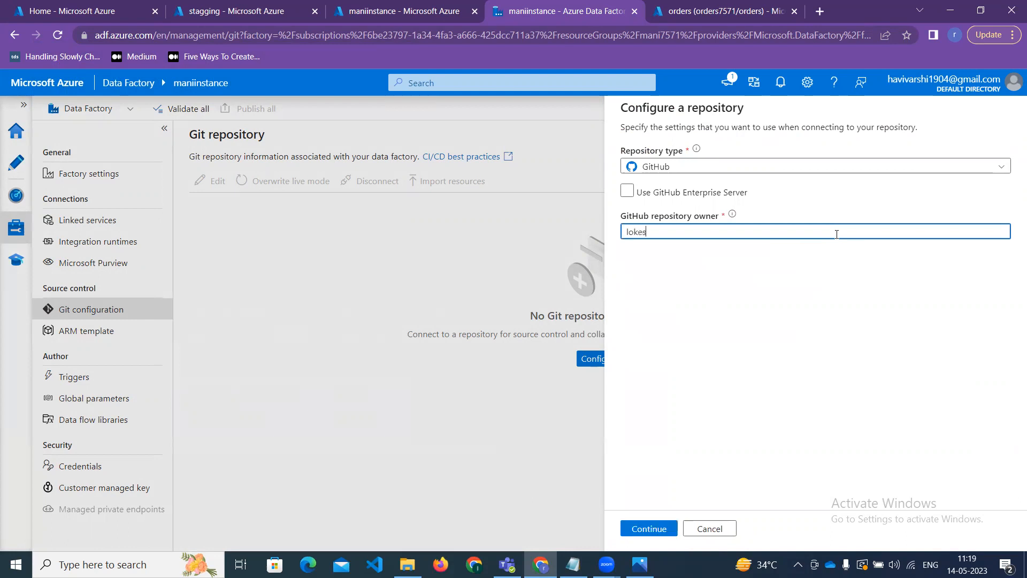
{"action": "left_click", "coordinate": [649, 528]}
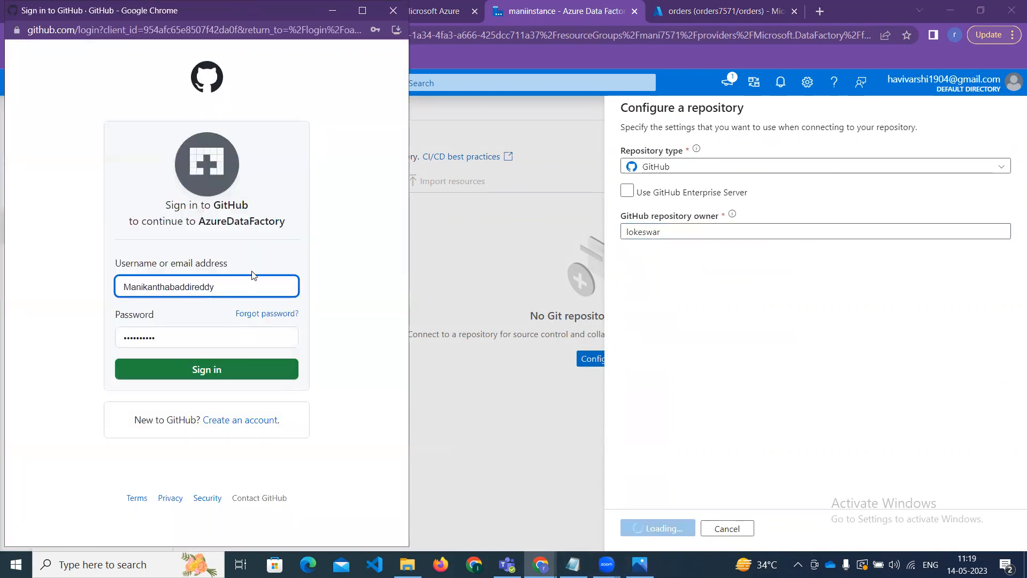
- Sign in to GitHub with the account e-mail and password, and save the login in the browser
{"action": "left_click_drag", "start_coordinate": [234, 289], "coordinate": [119, 293]}
{"action": "key", "text": "BackSpace"}
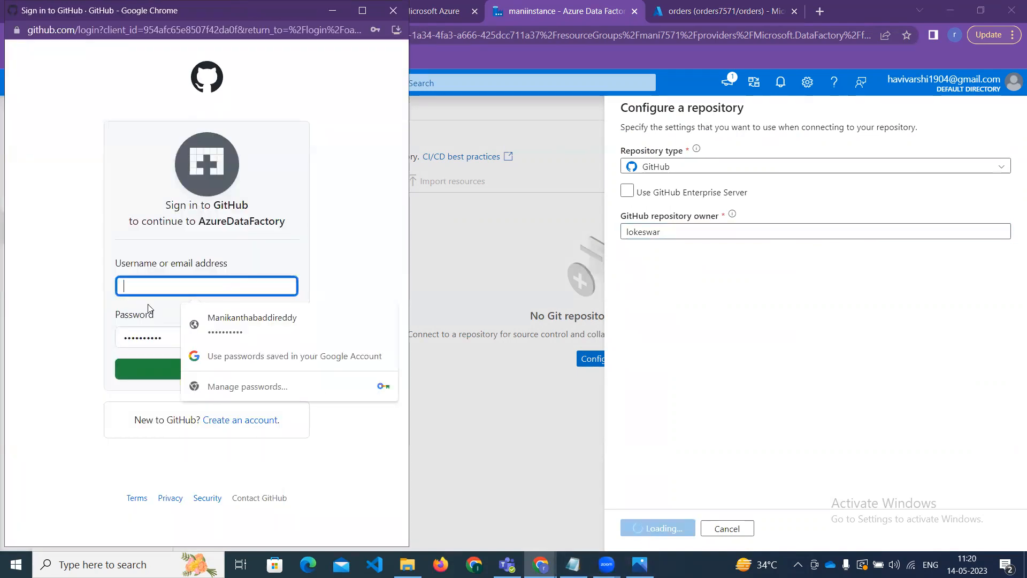
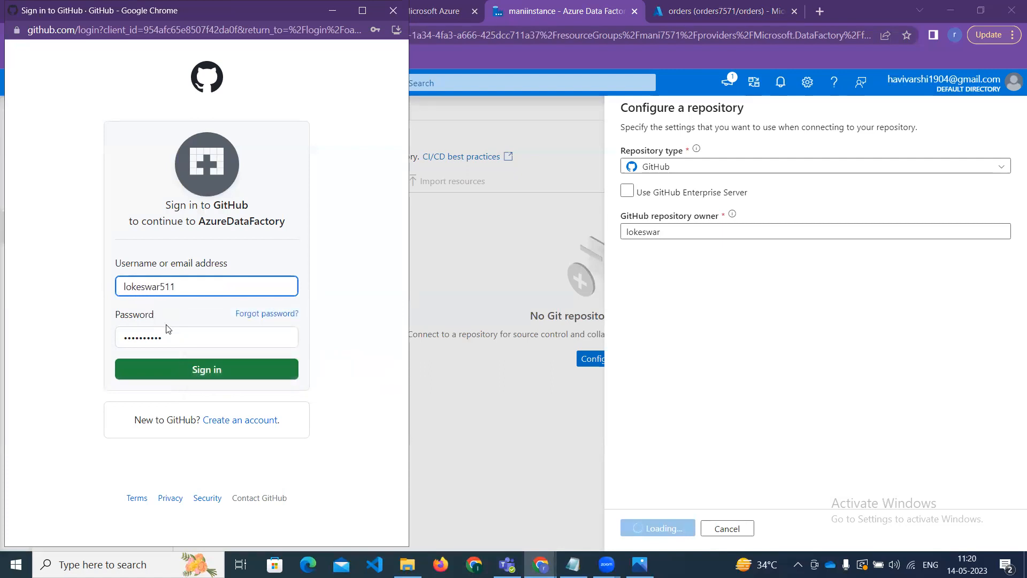
{"action": "left_click", "coordinate": [174, 339]}
{"action": "key", "text": "BackSpace"}
{"action": "key", "text": "BackSpace"}
{"action": "key", "text": "BackSpace"}
{"action": "key", "text": "BackSpace"}
{"action": "key", "text": "BackSpace"}
{"action": "key", "text": "BackSpace"}
{"action": "key", "text": "BackSpace"}
{"action": "key", "text": "BackSpace"}
{"action": "key", "text": "BackSpace"}
{"action": "key", "text": "BackSpace"}
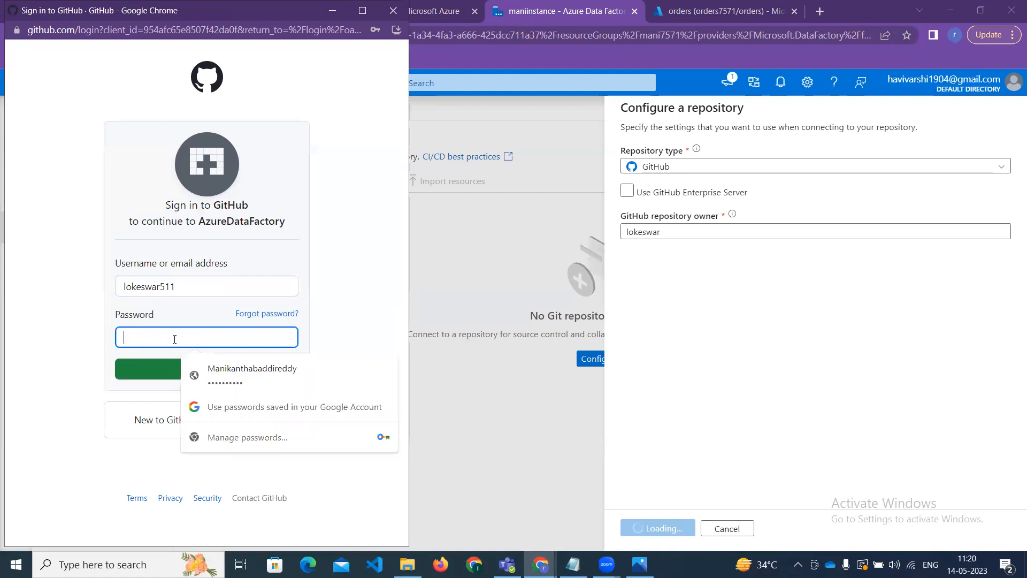
{"action": "type", "text": "•"}
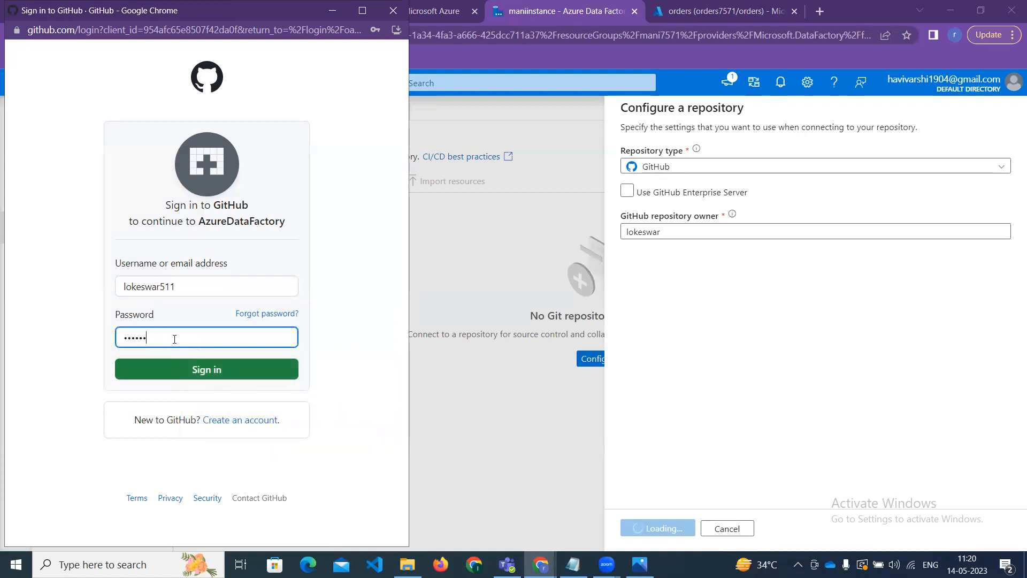
{"action": "left_click", "coordinate": [188, 289]}
{"action": "type", "text": "@gmail.com"}
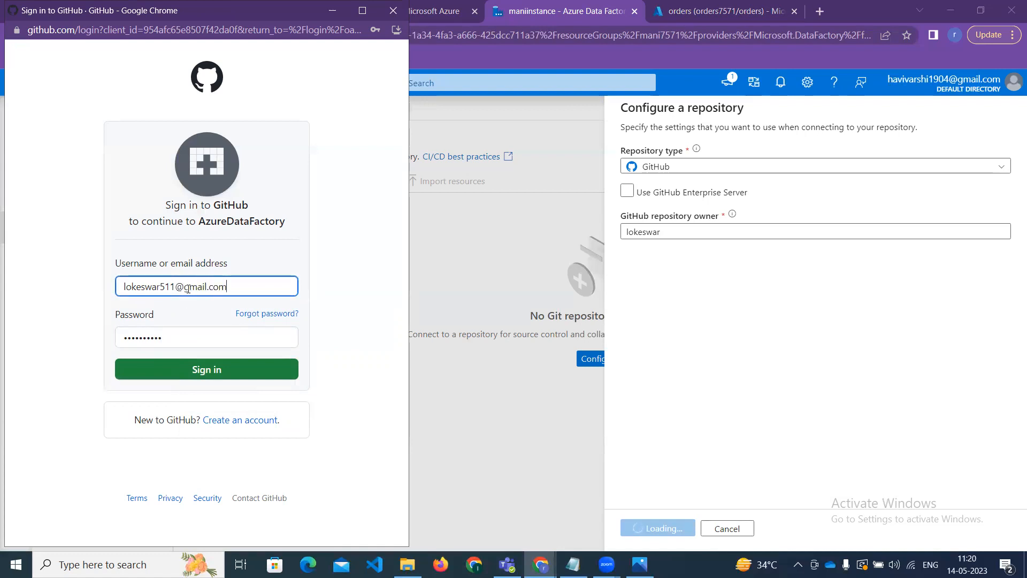
{"action": "left_click", "coordinate": [205, 369]}
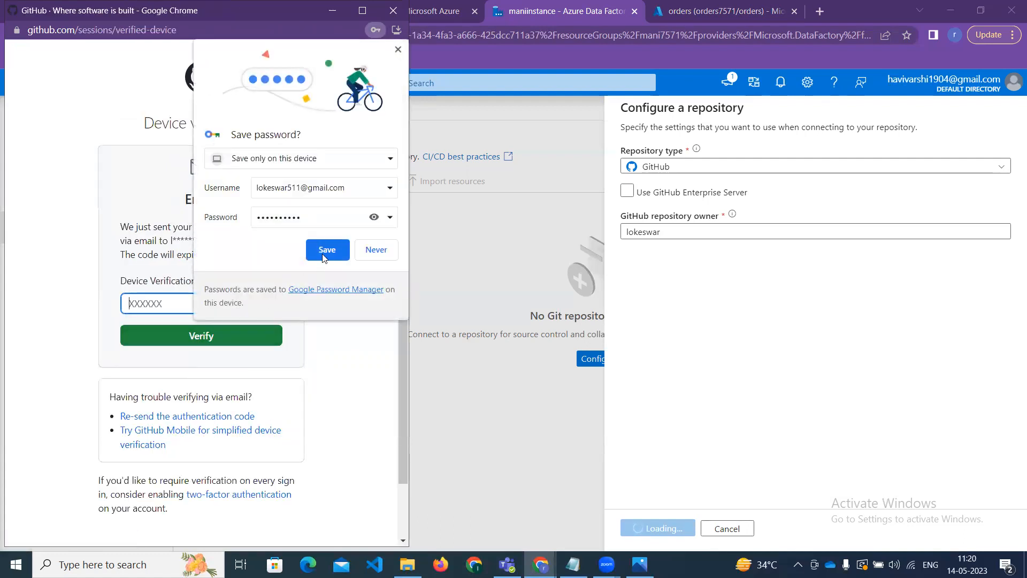
{"action": "left_click", "coordinate": [324, 252]}
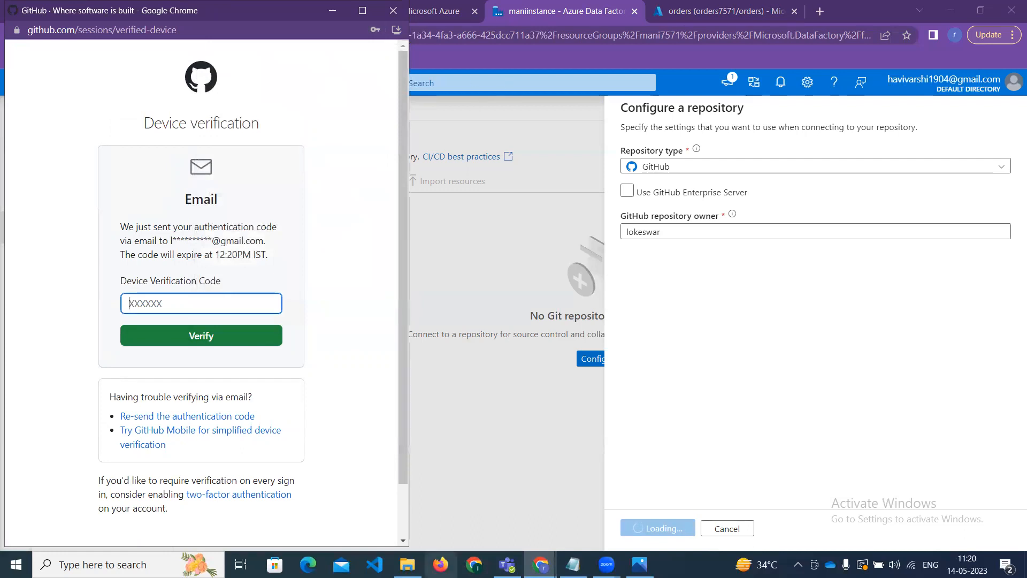
{"action": "left_click", "coordinate": [474, 564]}
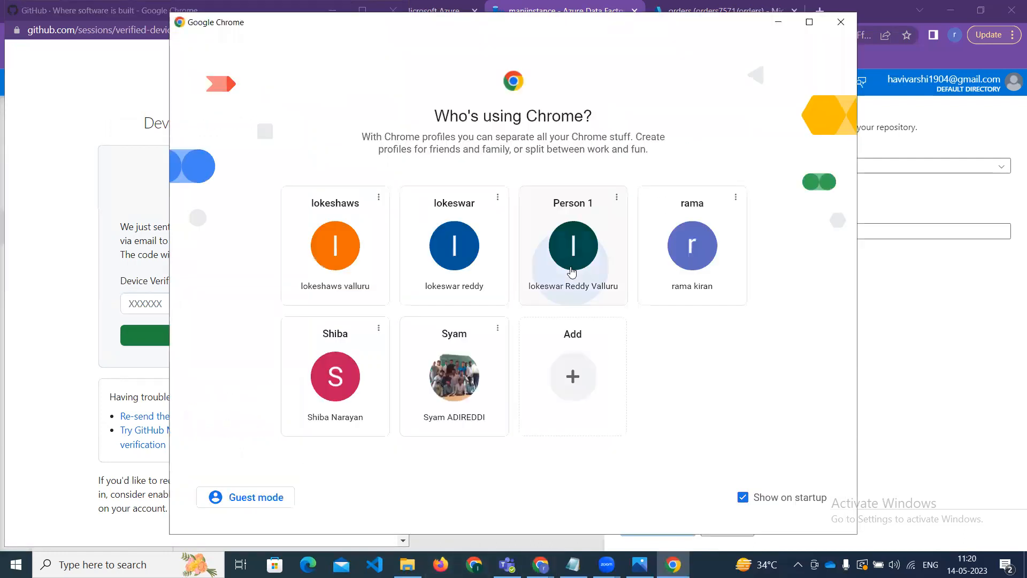
- Open the GitHub device-verification email in Gmail and try pasting its code into GitHub
{"action": "left_click", "coordinate": [564, 273]}
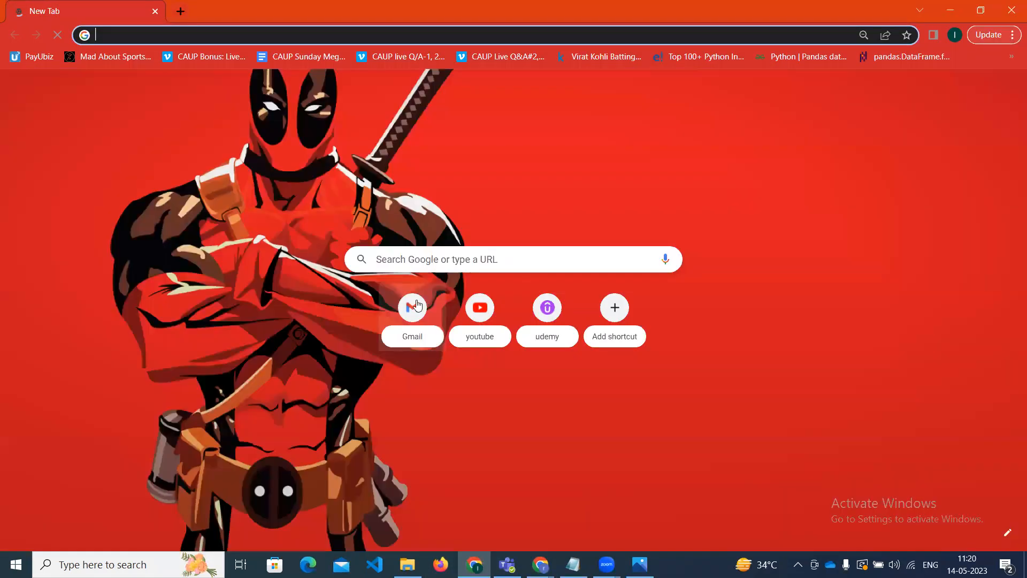
{"action": "left_click", "coordinate": [413, 313]}
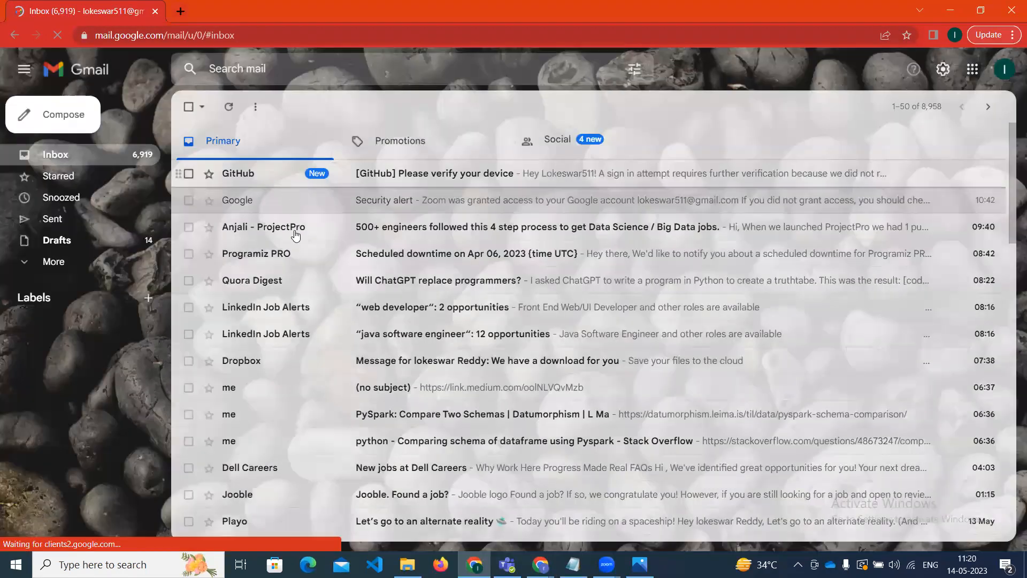
{"action": "left_click", "coordinate": [282, 173]}
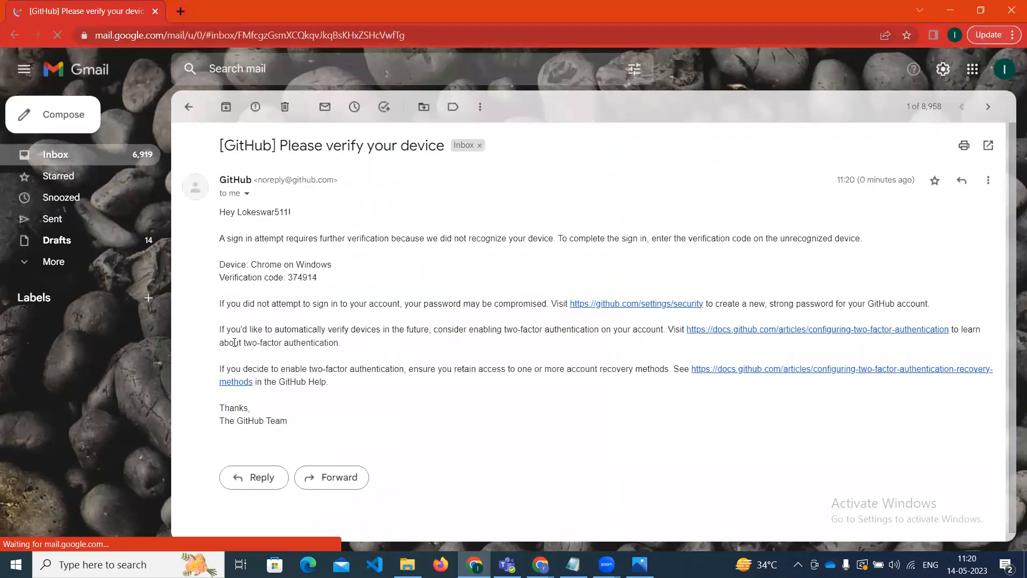
{"action": "double_click", "coordinate": [313, 279]}
{"action": "left_click", "coordinate": [329, 283]}
{"action": "left_click", "coordinate": [538, 559]}
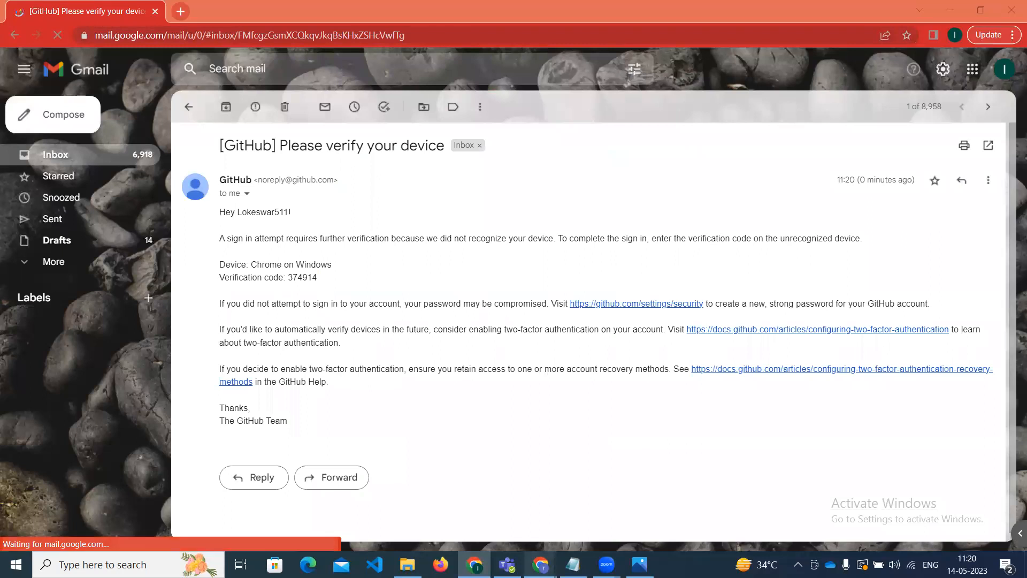
{"action": "left_click", "coordinate": [580, 508]}
{"action": "left_click", "coordinate": [195, 334]}
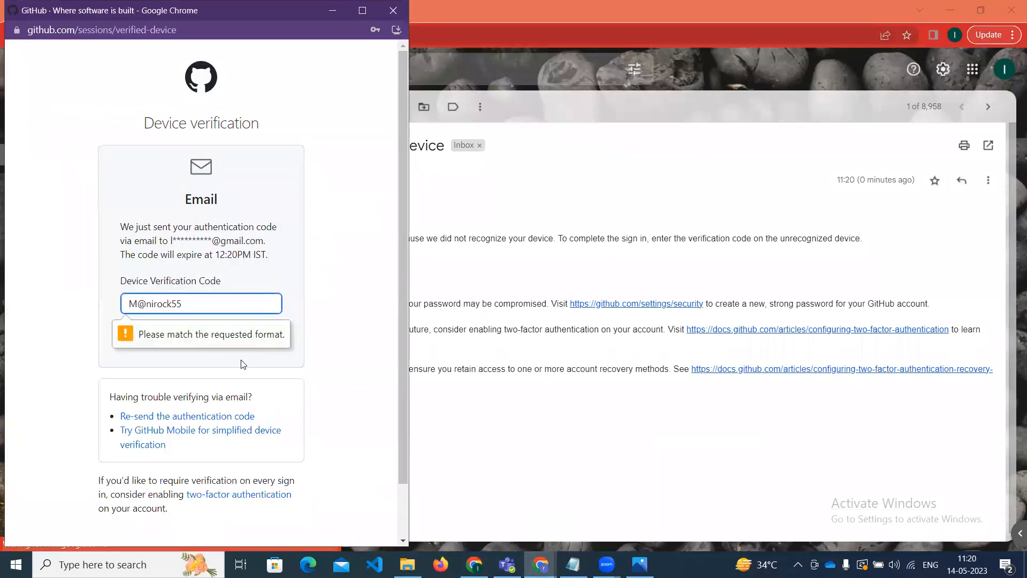
{"action": "key", "text": "BackSpace"}
{"action": "key", "text": "BackSpace"}
{"action": "key", "text": "BackSpace"}
{"action": "key", "text": "BackSpace"}
{"action": "key", "text": "BackSpace"}
{"action": "key", "text": "BackSpace"}
{"action": "key", "text": "BackSpace"}
{"action": "key", "text": "BackSpace"}
{"action": "key", "text": "BackSpace"}
{"action": "key", "text": "BackSpace"}
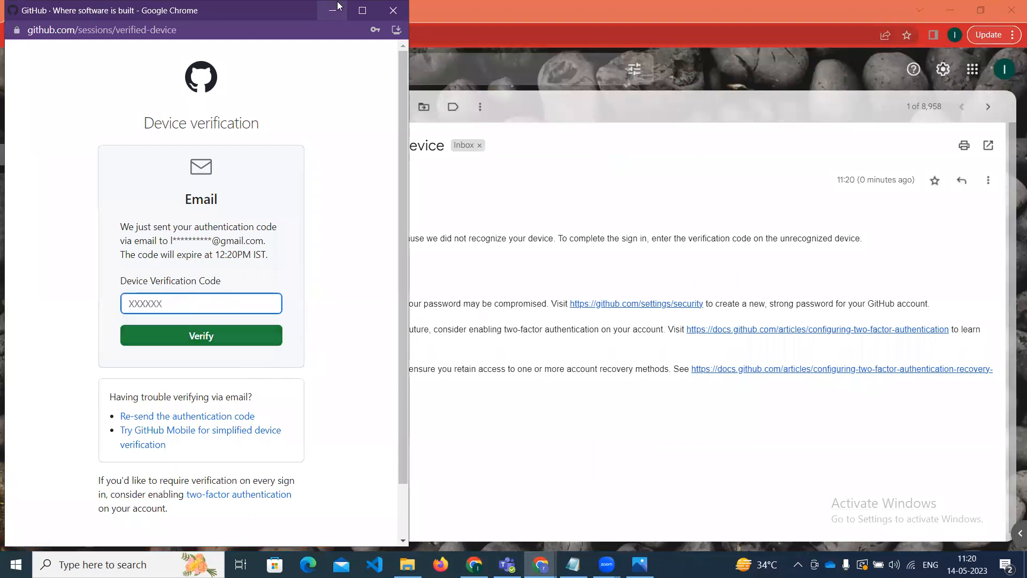
- Copy the verification code from the email again and paste it to verify the device
{"action": "left_click", "coordinate": [337, 5]}
{"action": "left_click_drag", "start_coordinate": [288, 277], "coordinate": [317, 278]}
{"action": "right_click", "coordinate": [304, 277]}
{"action": "left_click", "coordinate": [317, 286]}
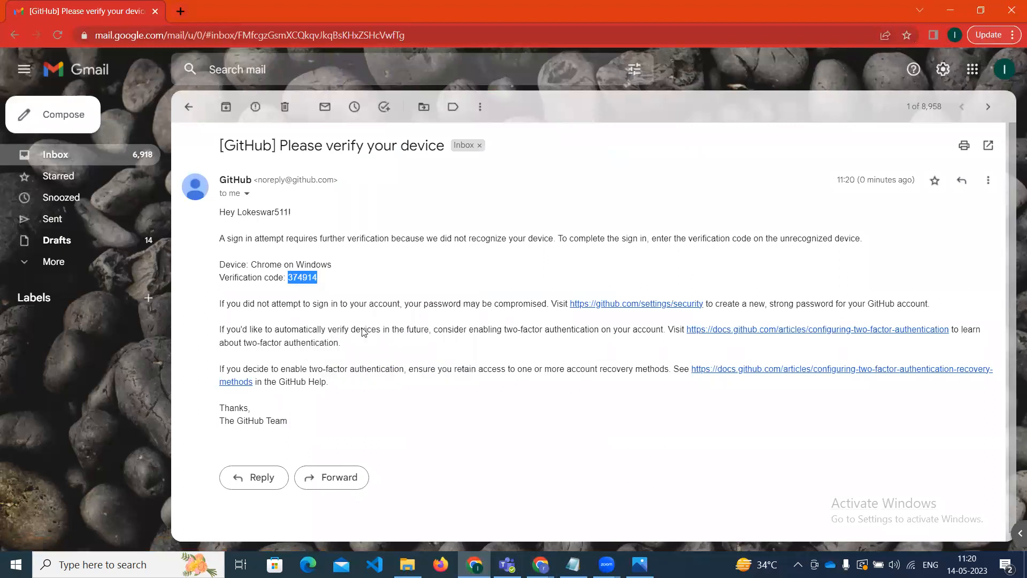
{"action": "left_click", "coordinate": [539, 563]}
{"action": "left_click", "coordinate": [602, 511]}
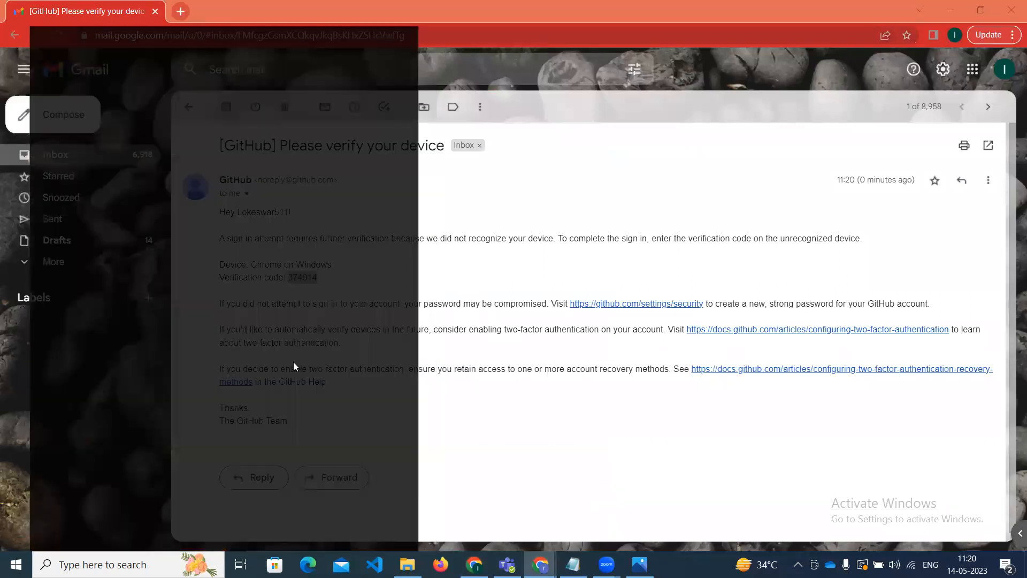
{"action": "key", "text": "ctrl+v"}
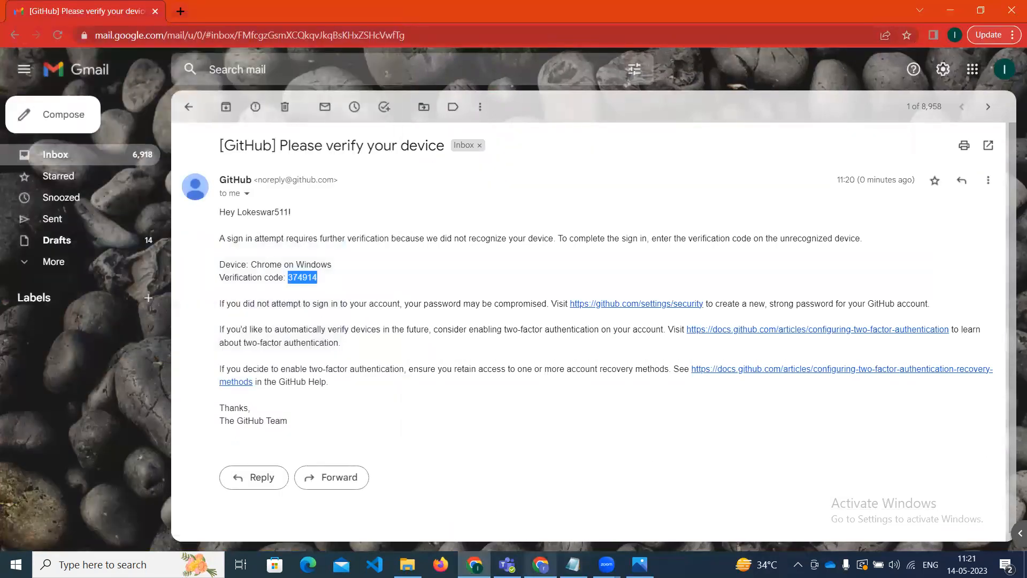
{"action": "left_click", "coordinate": [540, 564]}
- Check the repository name list, then open a new tab beside the Gmail verification email
{"action": "left_click", "coordinate": [716, 219]}
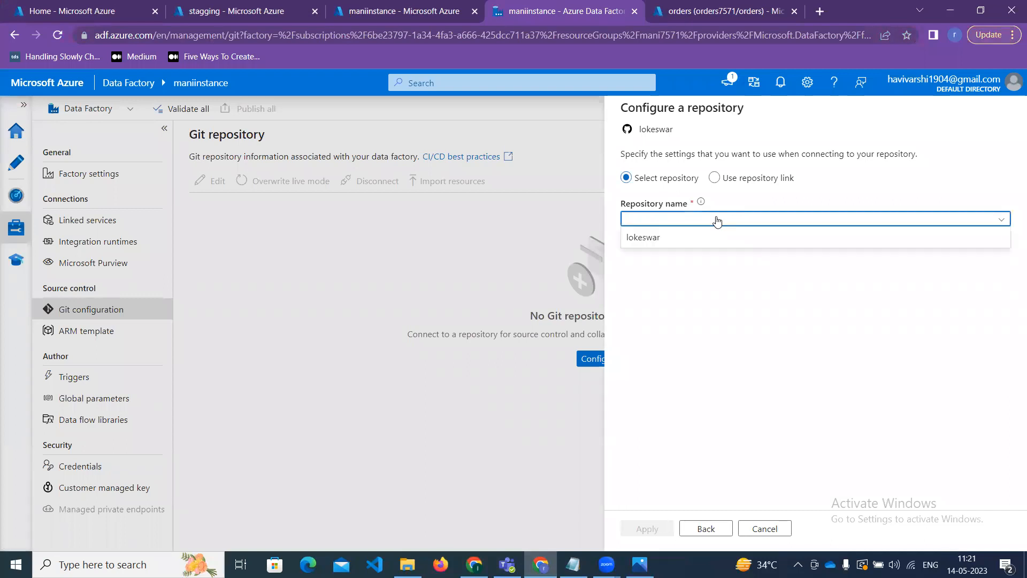
{"action": "left_click", "coordinate": [717, 221]}
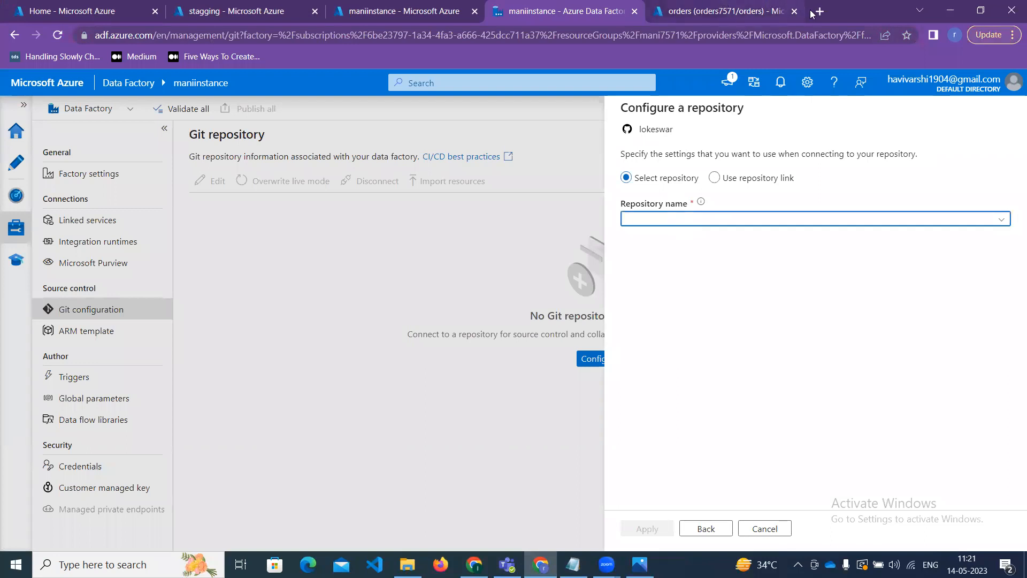
{"action": "left_click", "coordinate": [474, 564]}
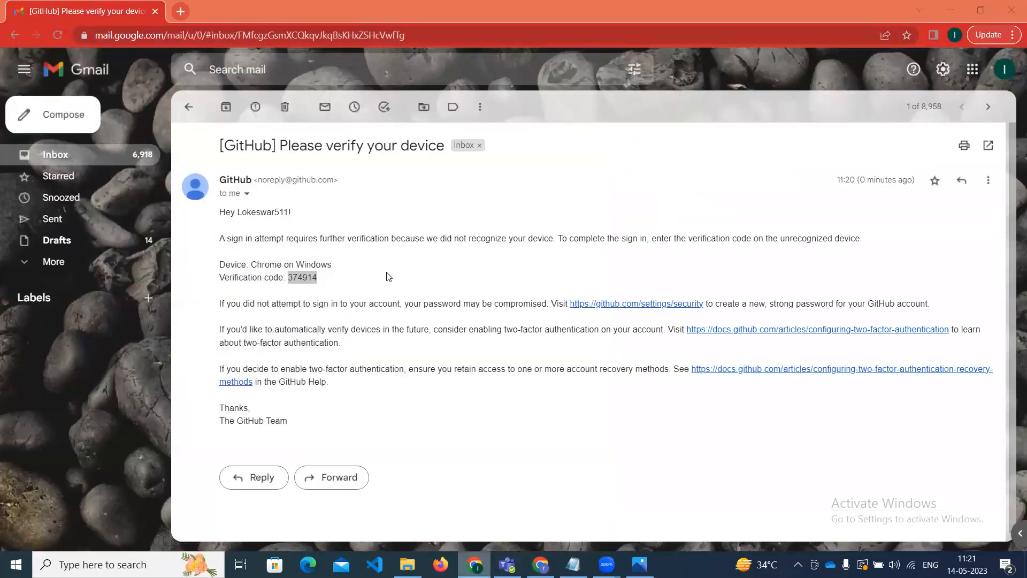
{"action": "key", "text": "ctrl+t"}
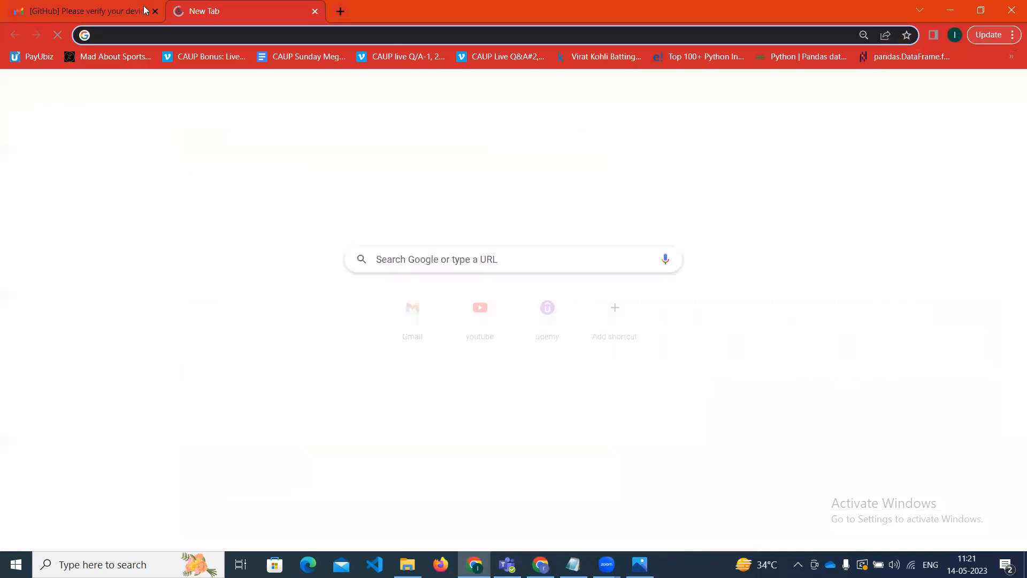
- Go to github.com and sign in to reach the dashboard listing gitADF and ARV
{"action": "type", "text": "g"}
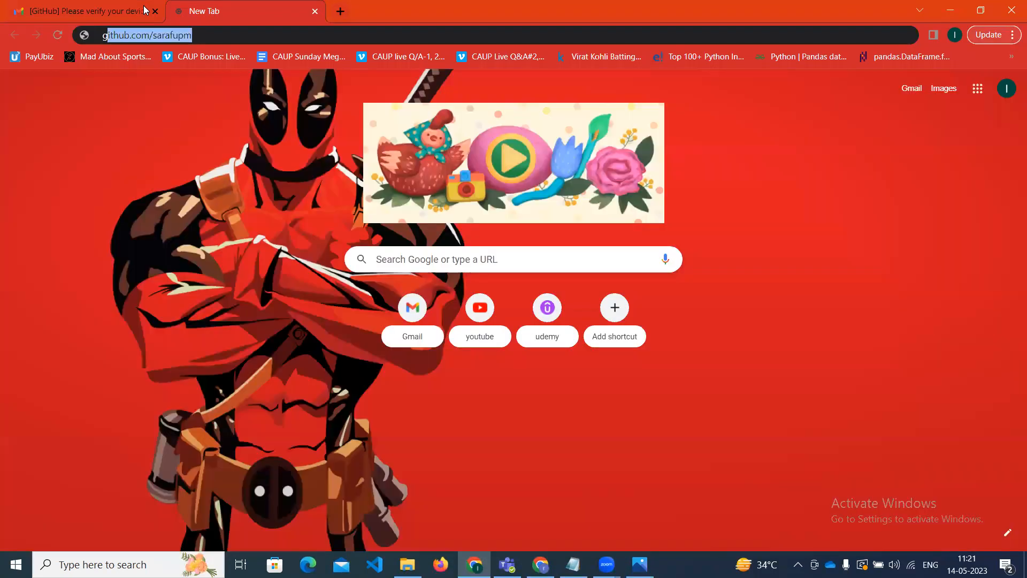
{"action": "type", "text": "i"}
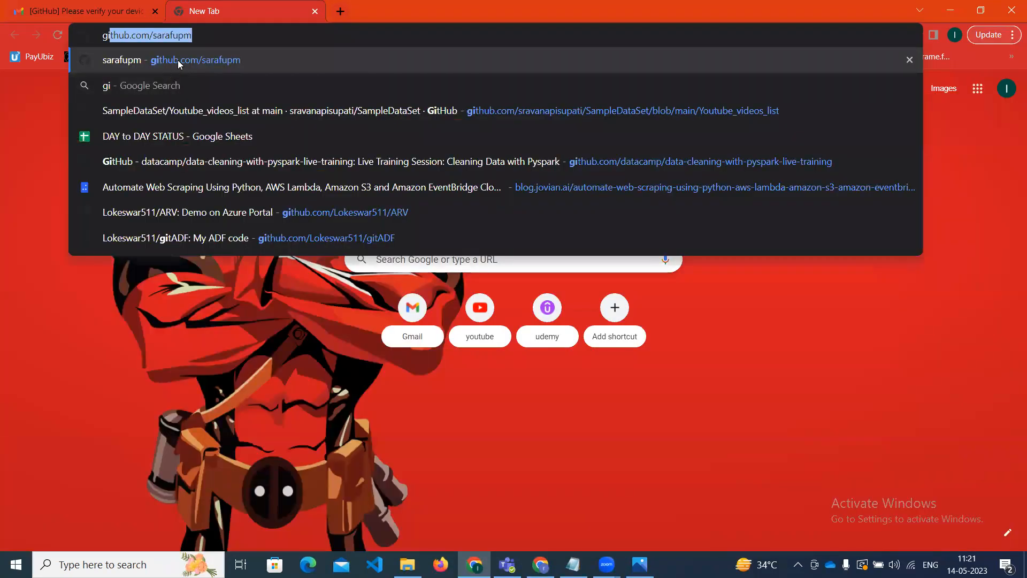
{"action": "key", "text": "Right"}
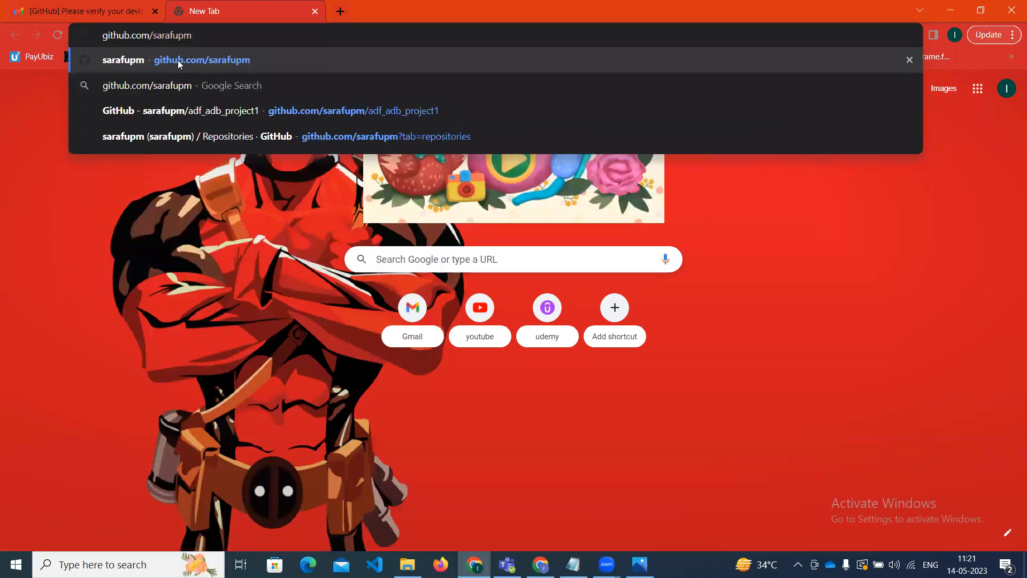
{"action": "key", "text": "BackSpace"}
{"action": "key", "text": "BackSpace"}
{"action": "key", "text": "BackSpace"}
{"action": "key", "text": "BackSpace"}
{"action": "key", "text": "BackSpace"}
{"action": "key", "text": "BackSpace"}
{"action": "key", "text": "BackSpace"}
{"action": "key", "text": "BackSpace"}
{"action": "key", "text": "BackSpace"}
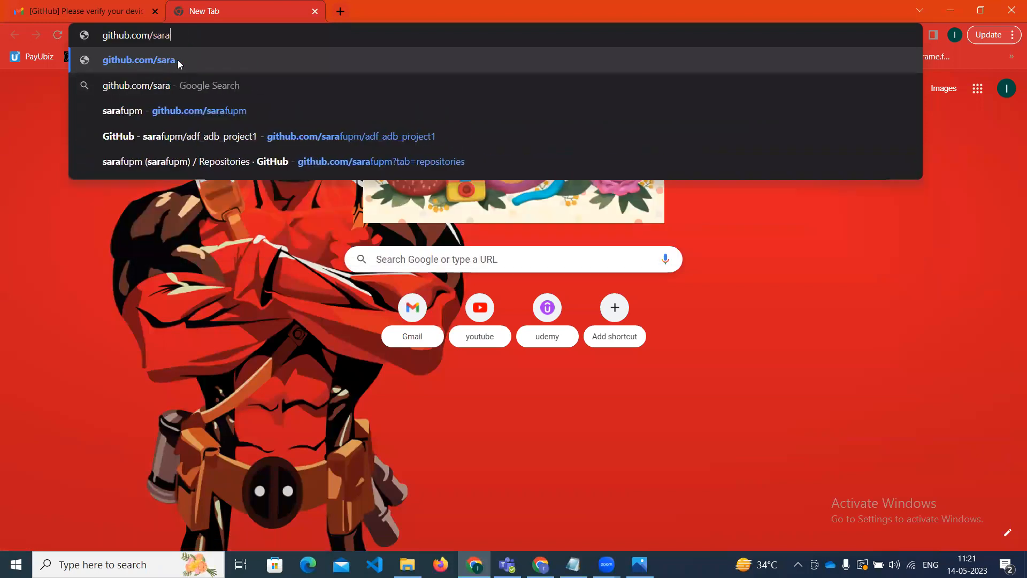
{"action": "key", "text": "Return"}
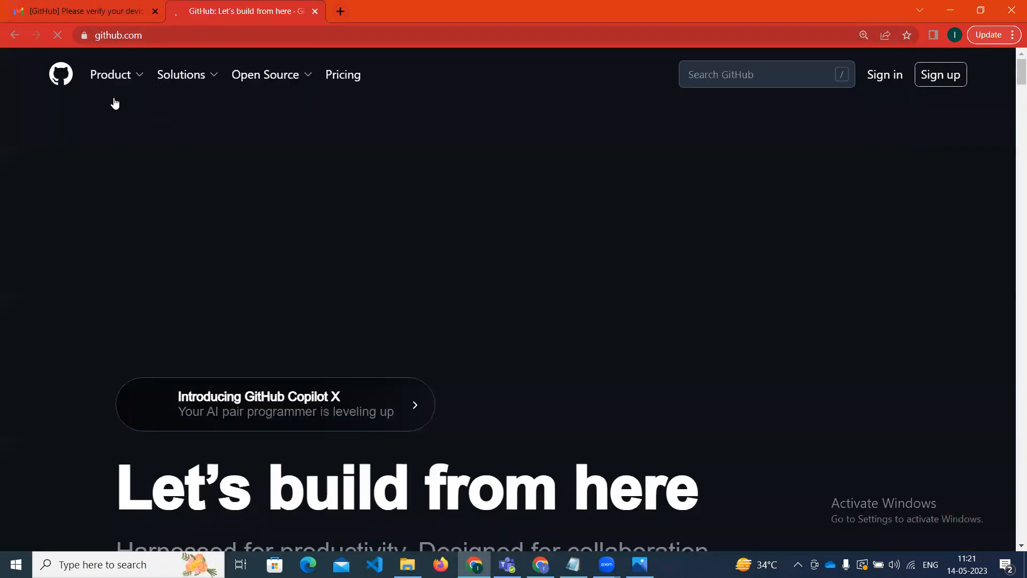
{"action": "mouse_move", "coordinate": [112, 75]}
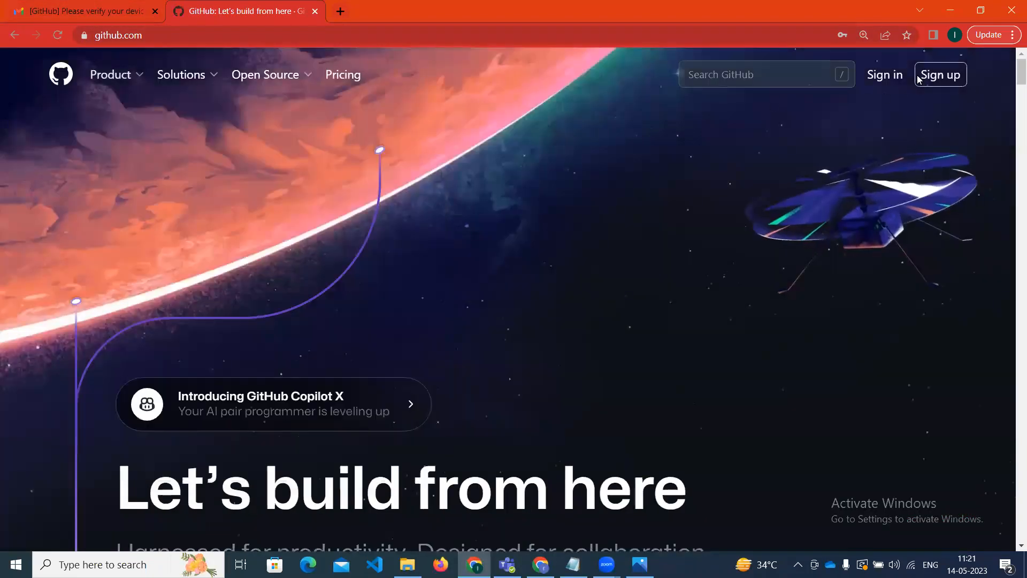
{"action": "left_click", "coordinate": [883, 78]}
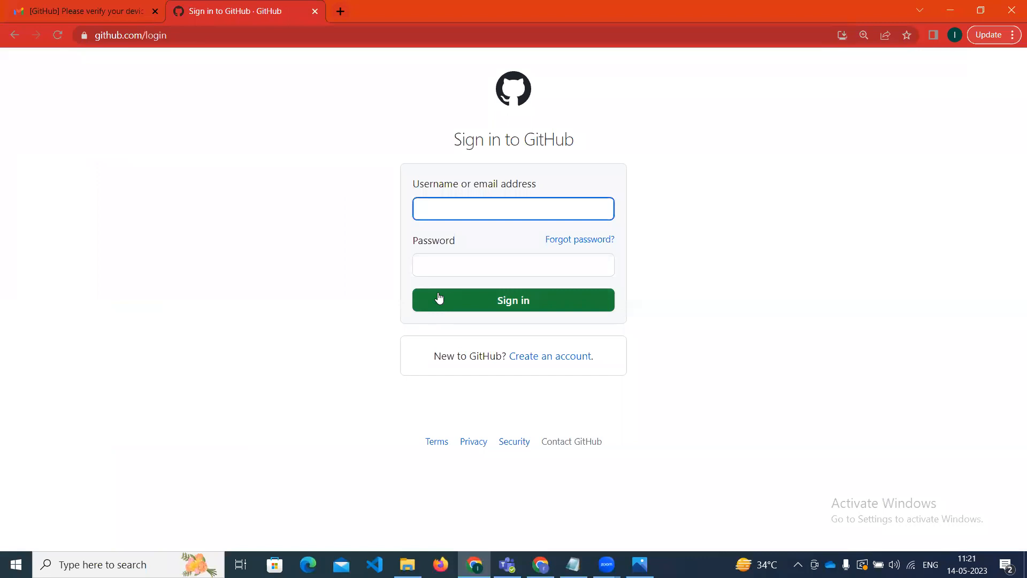
{"action": "left_click", "coordinate": [511, 299]}
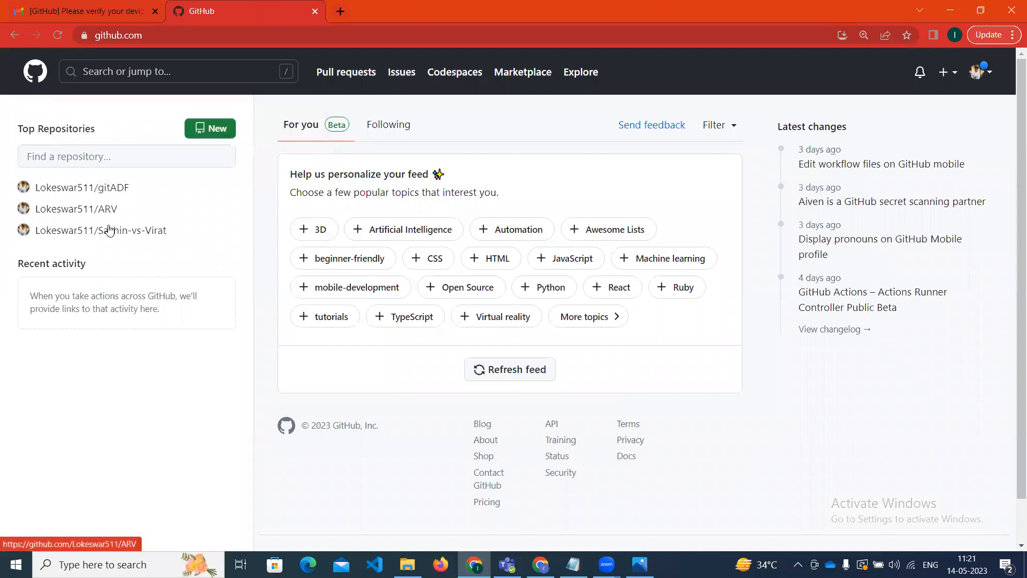
- Create a new public GitHub repository named KDS initialised with a README file
{"action": "left_click", "coordinate": [214, 132]}
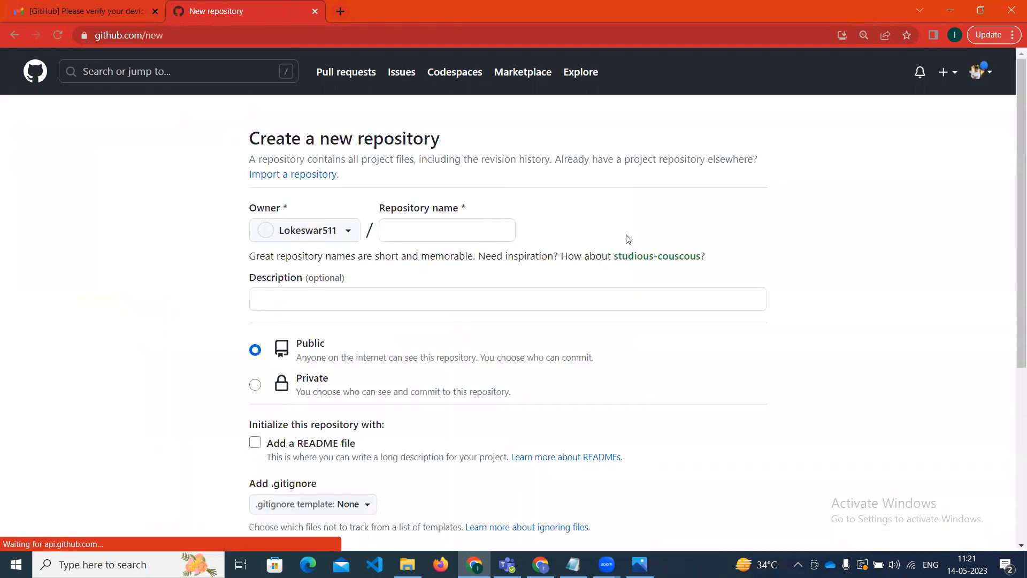
{"action": "left_click", "coordinate": [458, 229]}
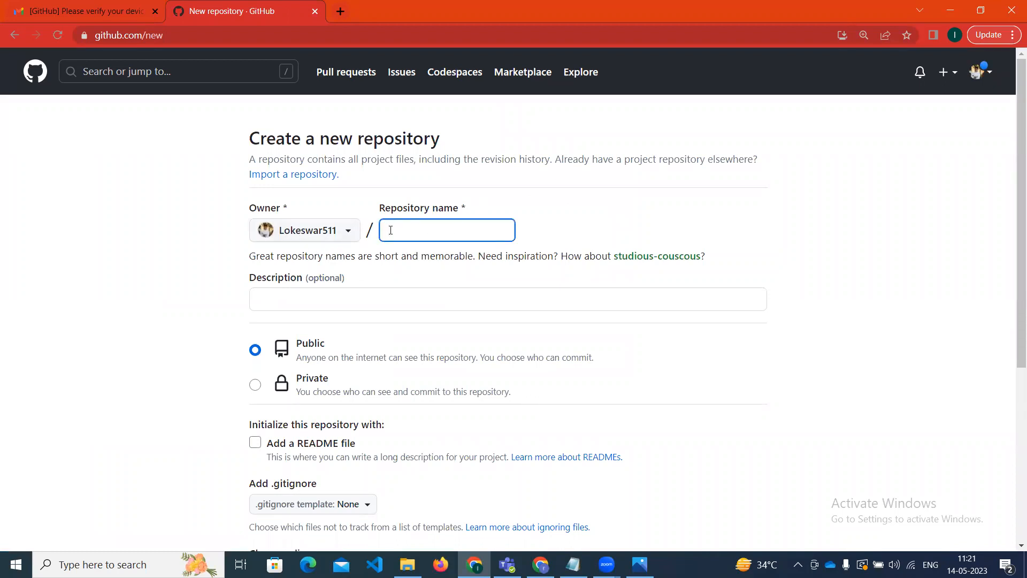
{"action": "type", "text": "IDS"}
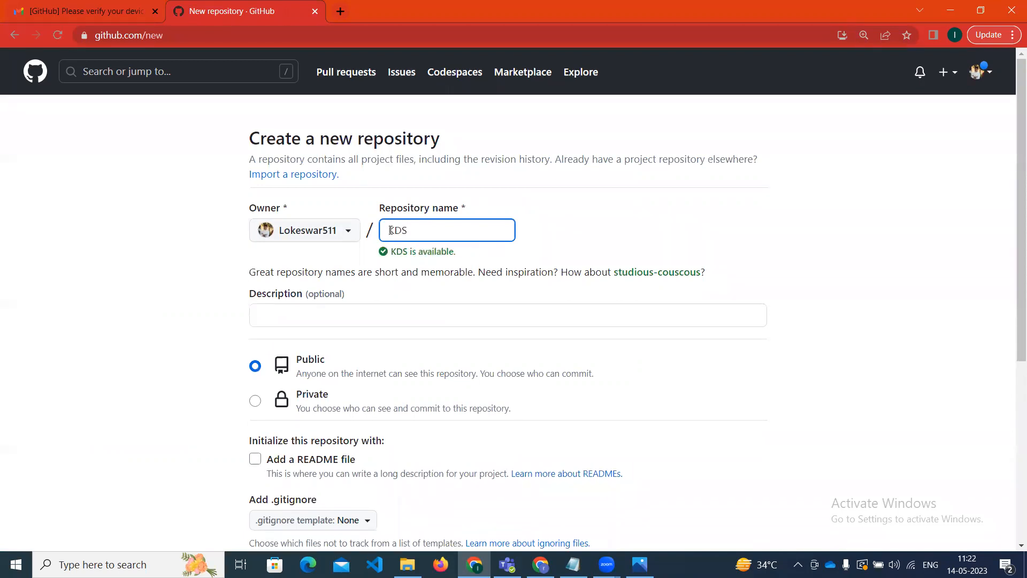
{"action": "left_click", "coordinate": [337, 317]}
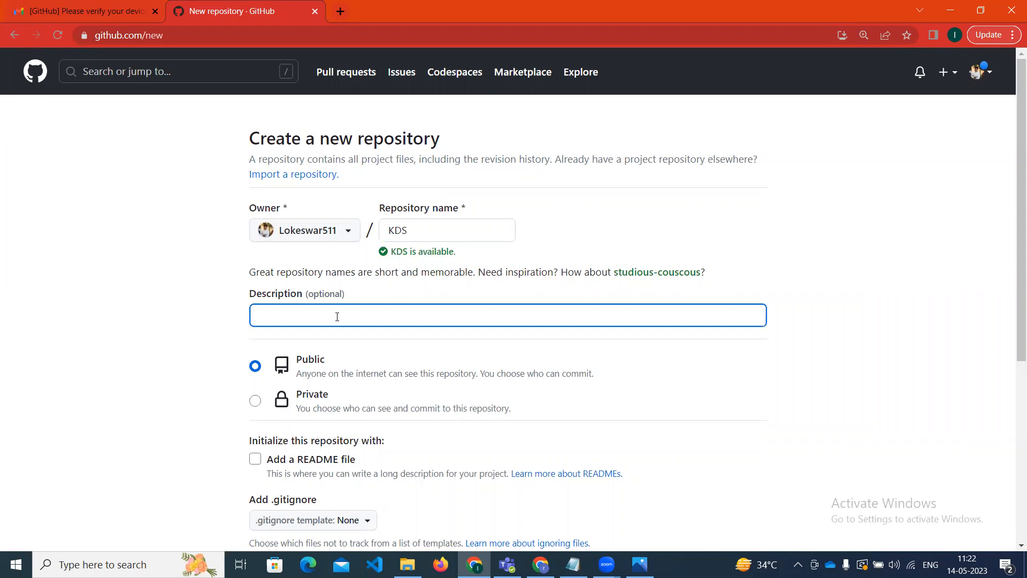
{"action": "scroll", "coordinate": [337, 316], "scroll_direction": "down", "scroll_amount": 3}
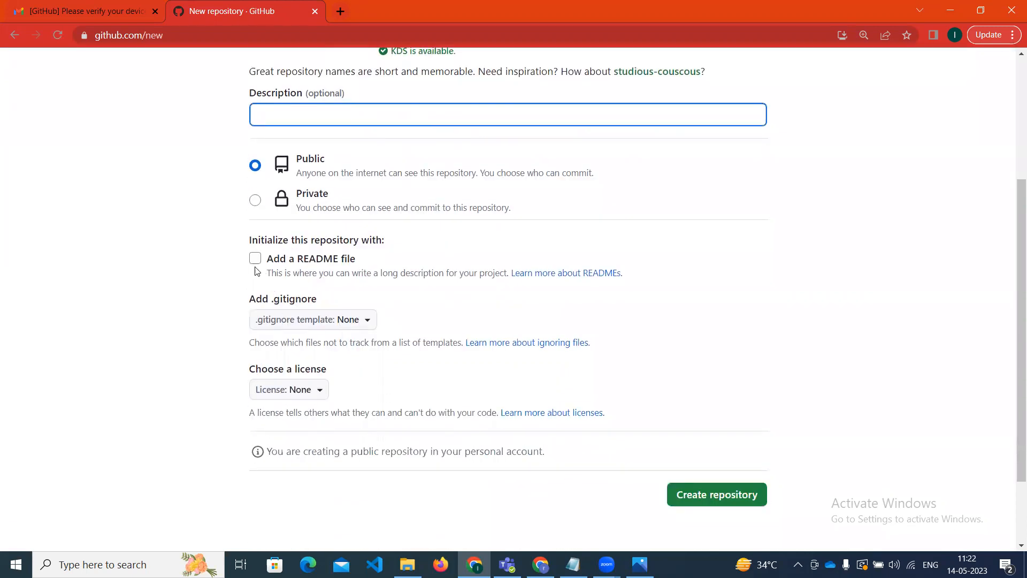
{"action": "left_click", "coordinate": [254, 259]}
{"action": "scroll", "coordinate": [415, 404], "scroll_direction": "down", "scroll_amount": 3}
{"action": "scroll", "coordinate": [648, 457], "scroll_direction": "up", "scroll_amount": 3}
{"action": "scroll", "coordinate": [648, 457], "scroll_direction": "down", "scroll_amount": 3}
{"action": "left_click", "coordinate": [720, 401]}
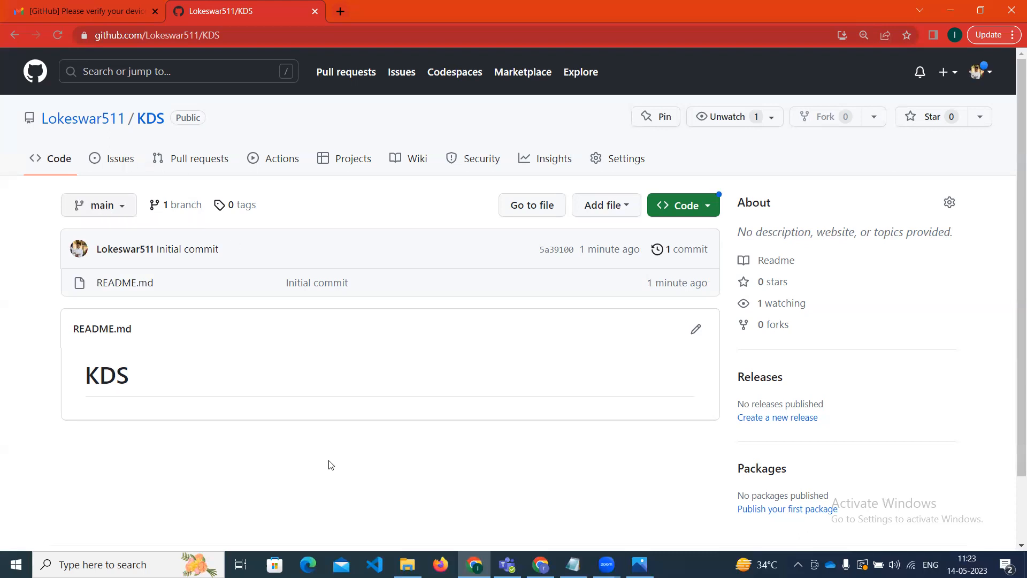
- Correct the owner name, pick repository KDS with main as collaboration branch, and apply
{"action": "left_click", "coordinate": [541, 565]}
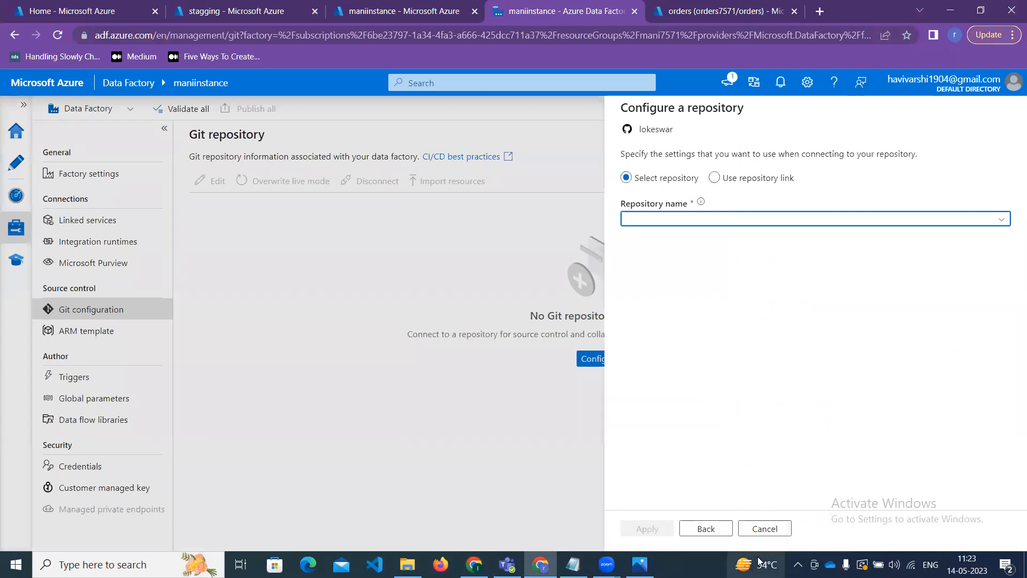
{"action": "left_click", "coordinate": [710, 530]}
{"action": "left_click", "coordinate": [715, 234]}
{"action": "type", "text": "511"}
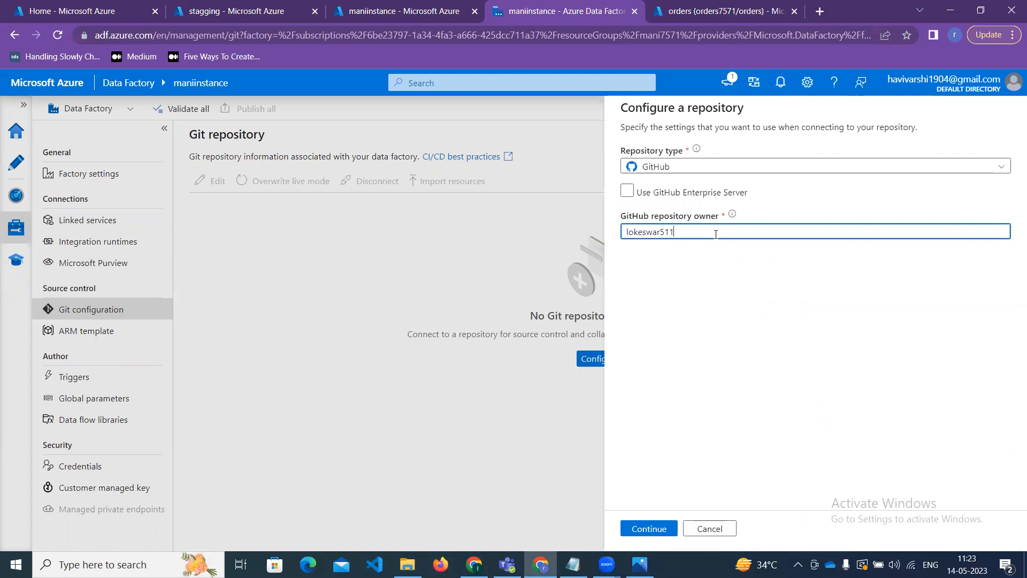
{"action": "left_click", "coordinate": [656, 530]}
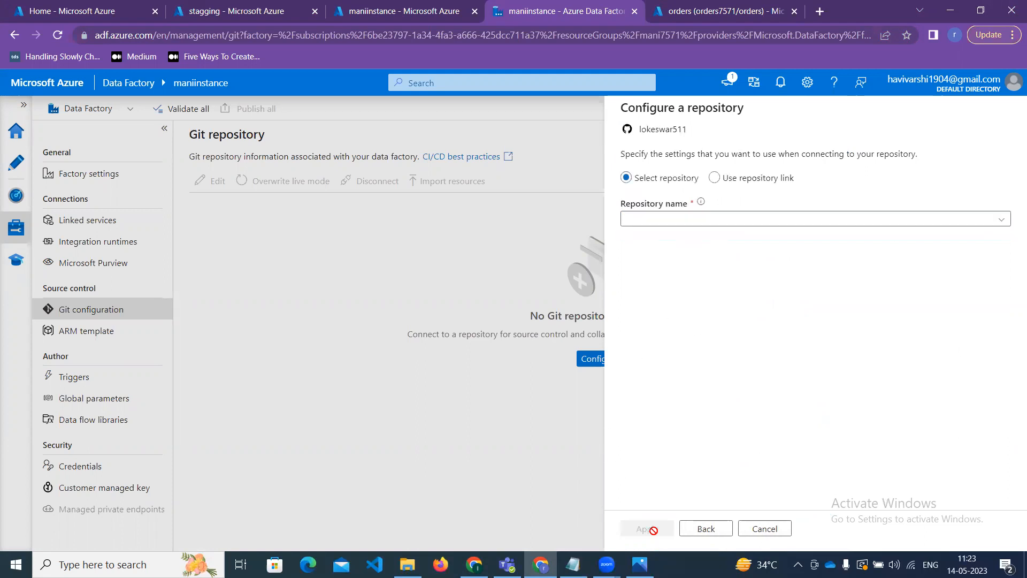
{"action": "left_click", "coordinate": [715, 218]}
{"action": "left_click", "coordinate": [673, 286]}
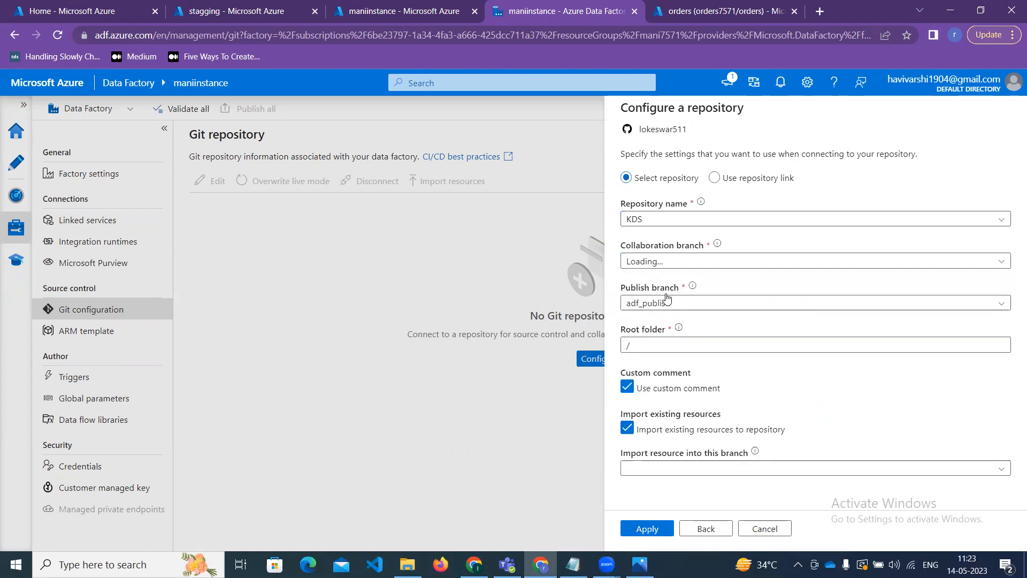
{"action": "left_click", "coordinate": [697, 262]}
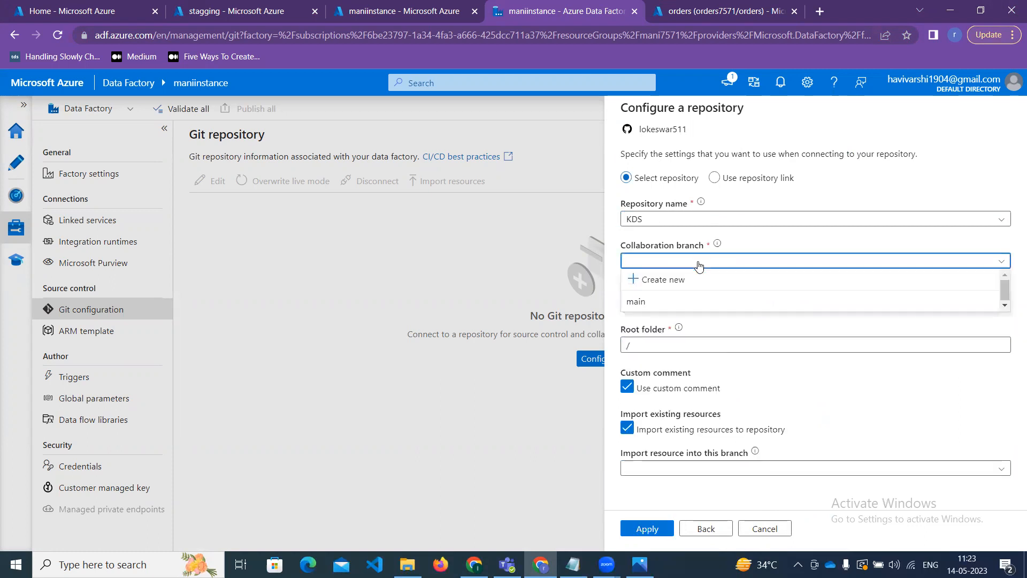
{"action": "left_click", "coordinate": [678, 302]}
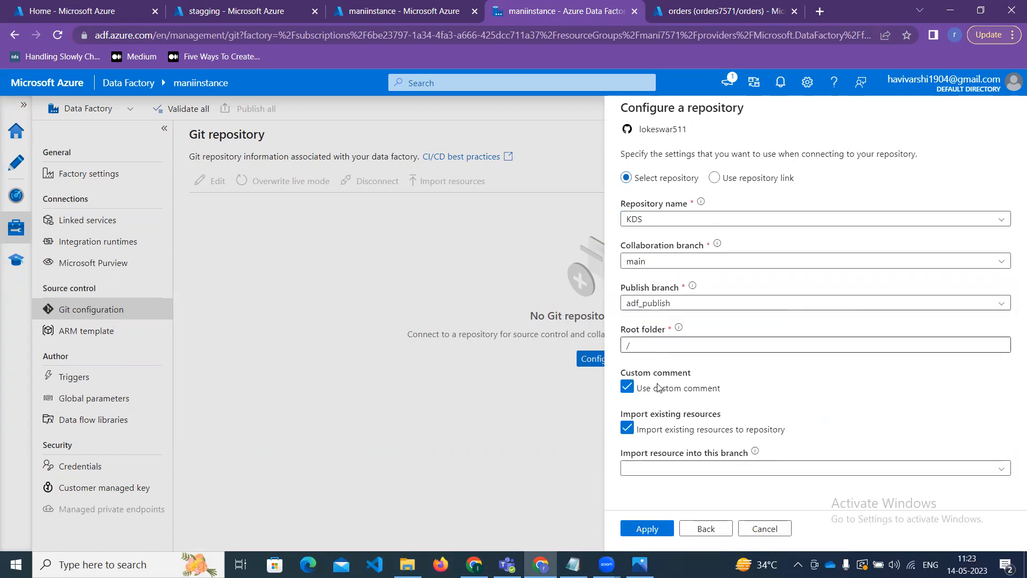
{"action": "left_click", "coordinate": [645, 530]}
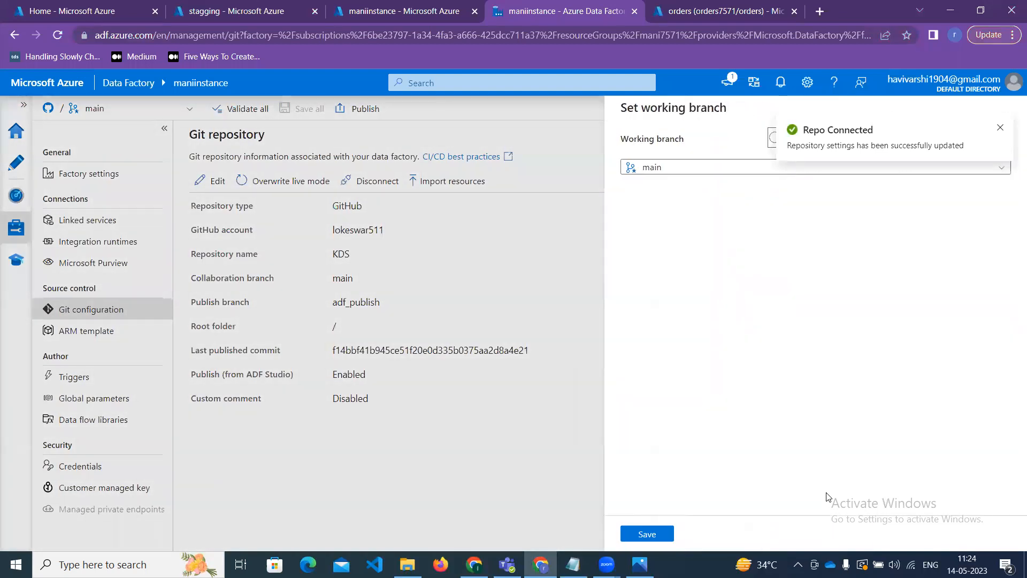
- Create and save a new working branch named devloper_1
{"action": "left_click", "coordinate": [1000, 130]}
{"action": "left_click", "coordinate": [788, 146]}
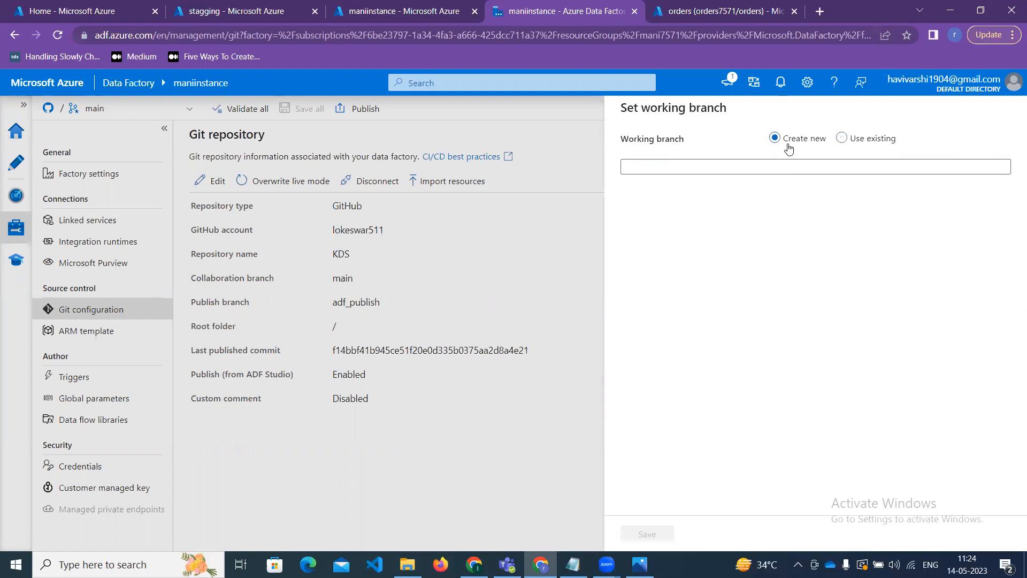
{"action": "left_click", "coordinate": [776, 171]}
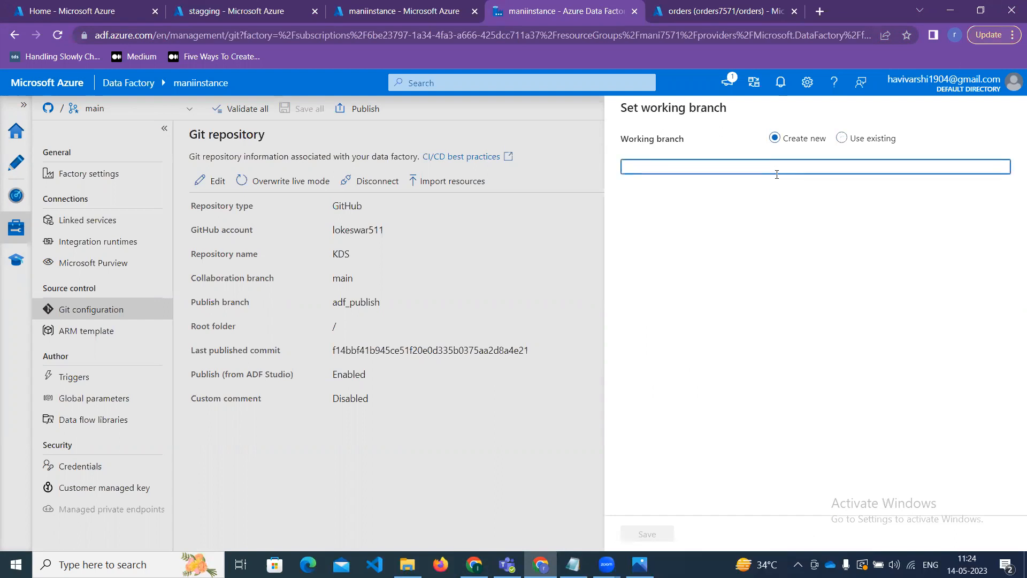
{"action": "type", "text": "dev"}
{"action": "type", "text": "loper"}
{"action": "type", "text": "_l"}
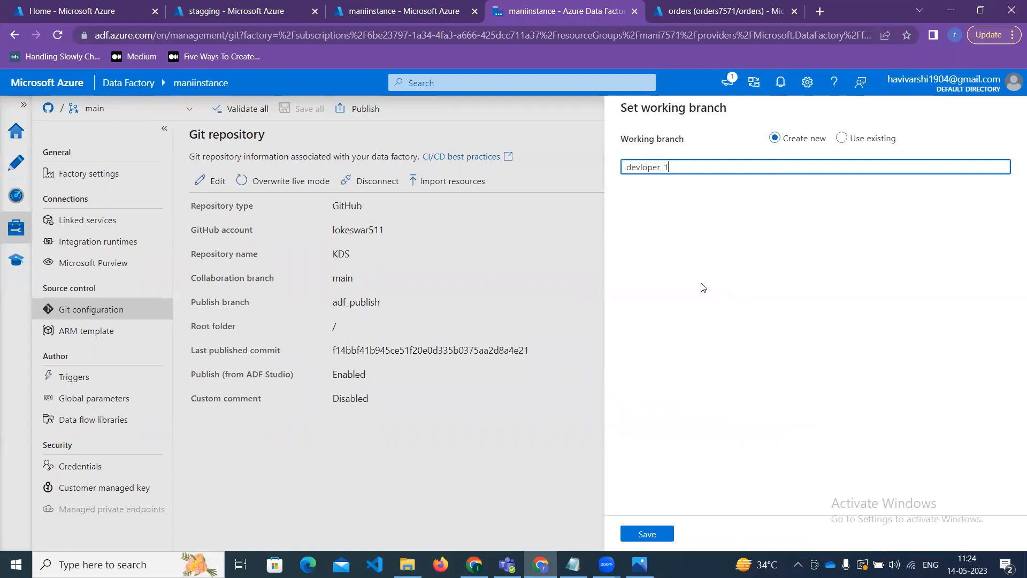
{"action": "left_click", "coordinate": [644, 533]}
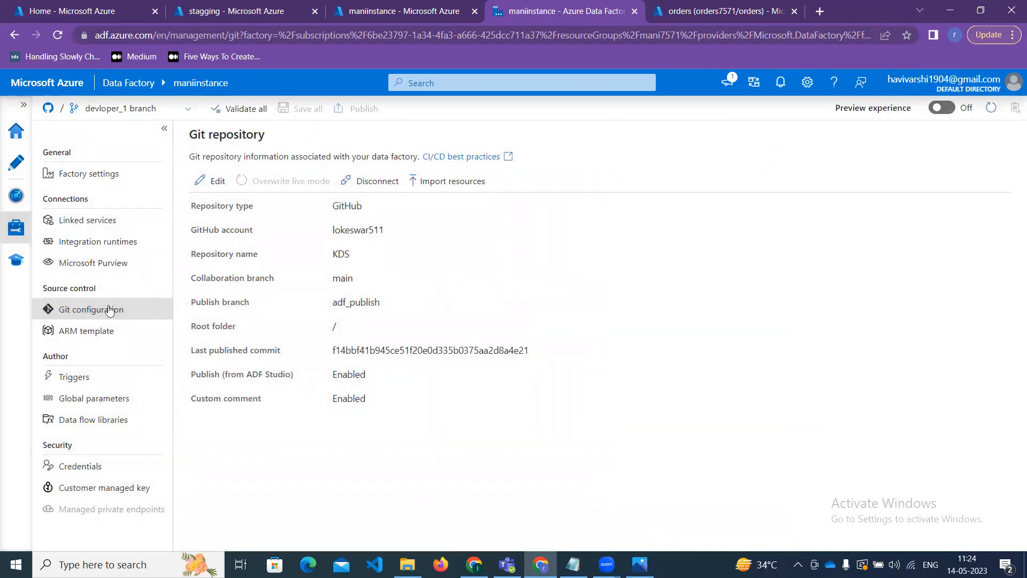
- Delete the AzureDataLakeStorage1, AzureDataLakeStorage2 and AzureDataLakeStorage3 linked services
{"action": "left_click", "coordinate": [91, 227]}
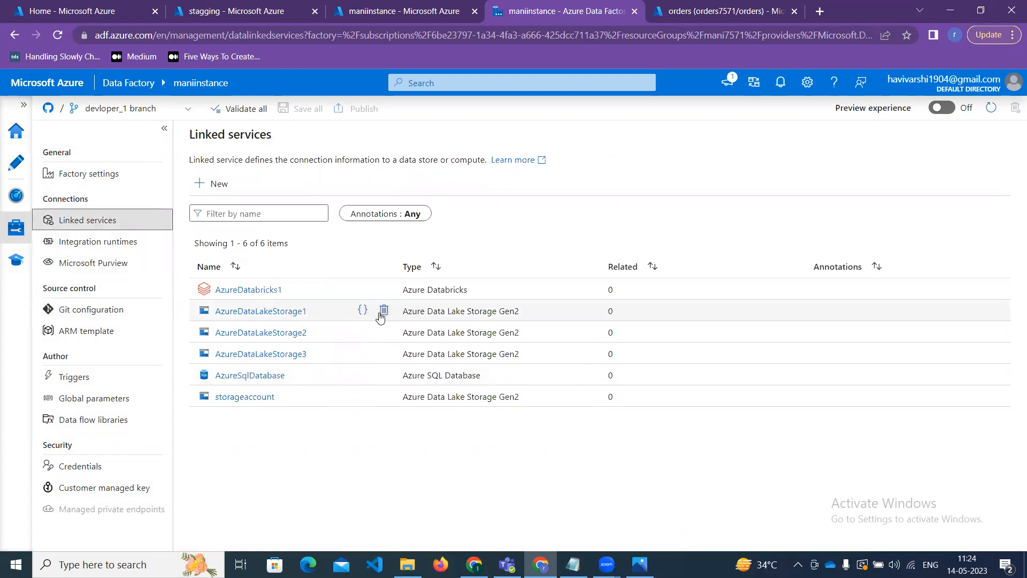
{"action": "left_click", "coordinate": [384, 312]}
{"action": "left_click", "coordinate": [418, 367]}
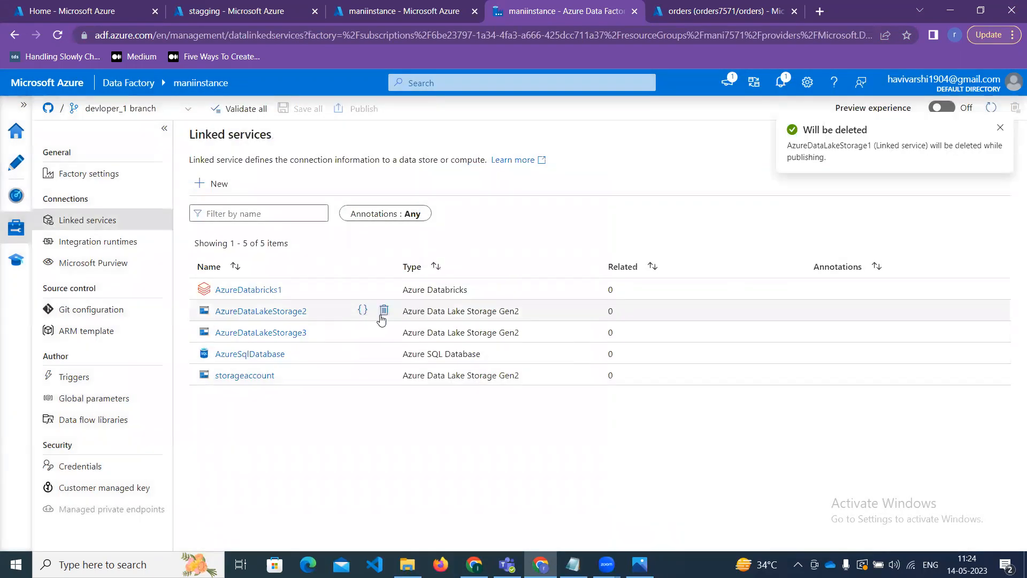
{"action": "left_click", "coordinate": [384, 311]}
{"action": "left_click", "coordinate": [413, 368]}
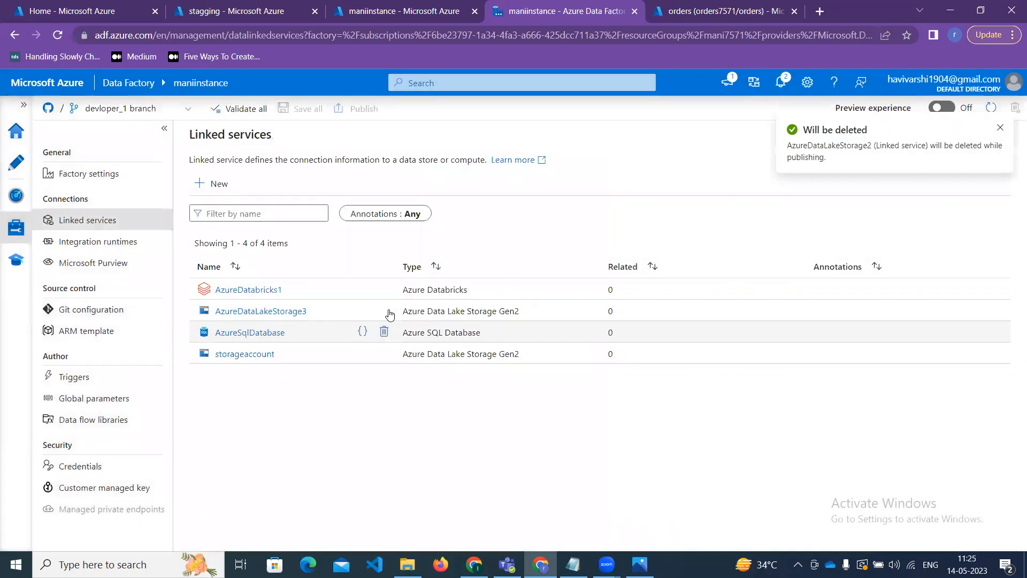
{"action": "left_click", "coordinate": [383, 310]}
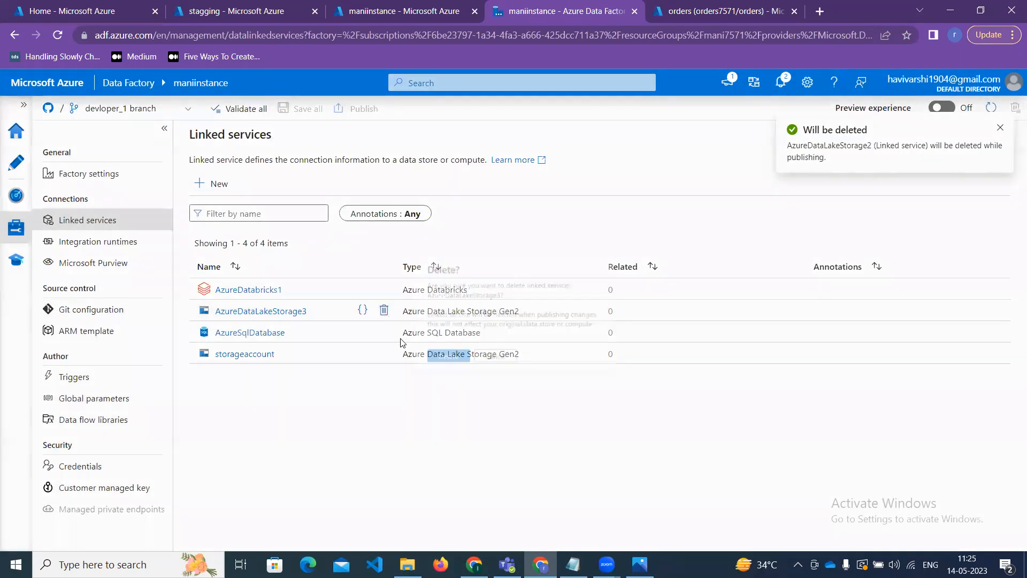
{"action": "left_click", "coordinate": [418, 366]}
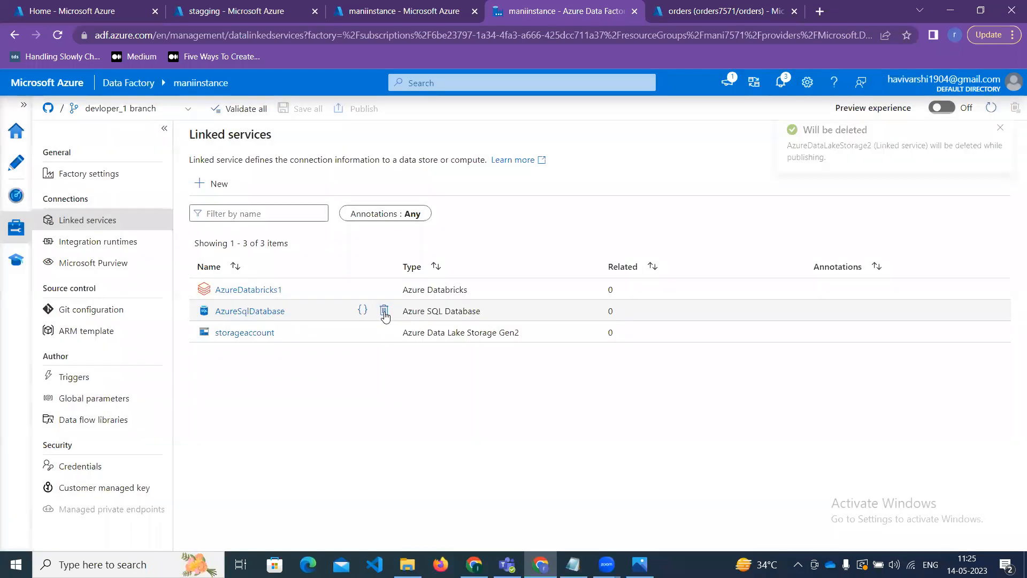
- Delete the AzureSqlDatabase and storageaccount linked services, leaving only AzureDatabricks1
{"action": "left_click", "coordinate": [384, 310]}
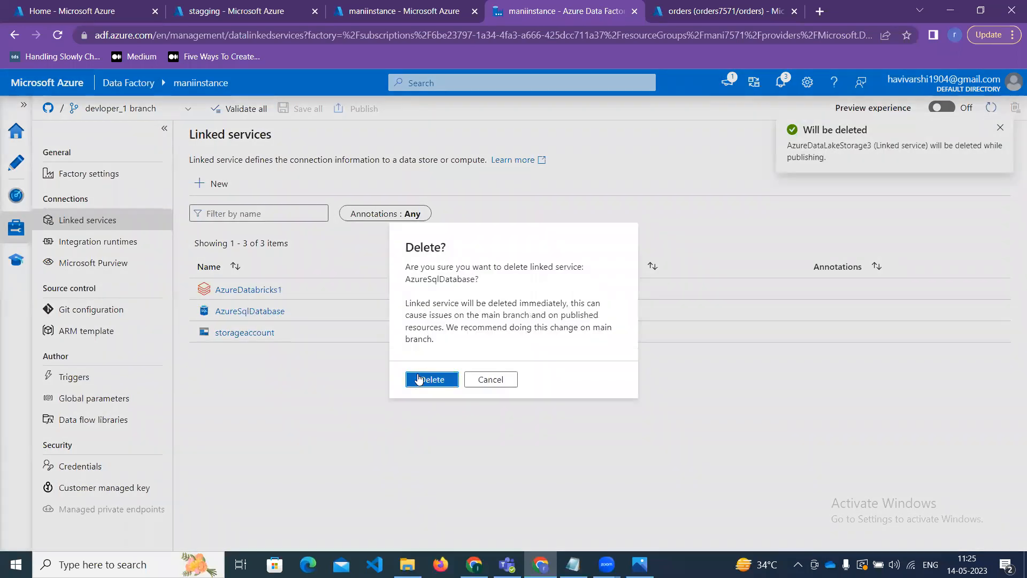
{"action": "left_click", "coordinate": [419, 378]}
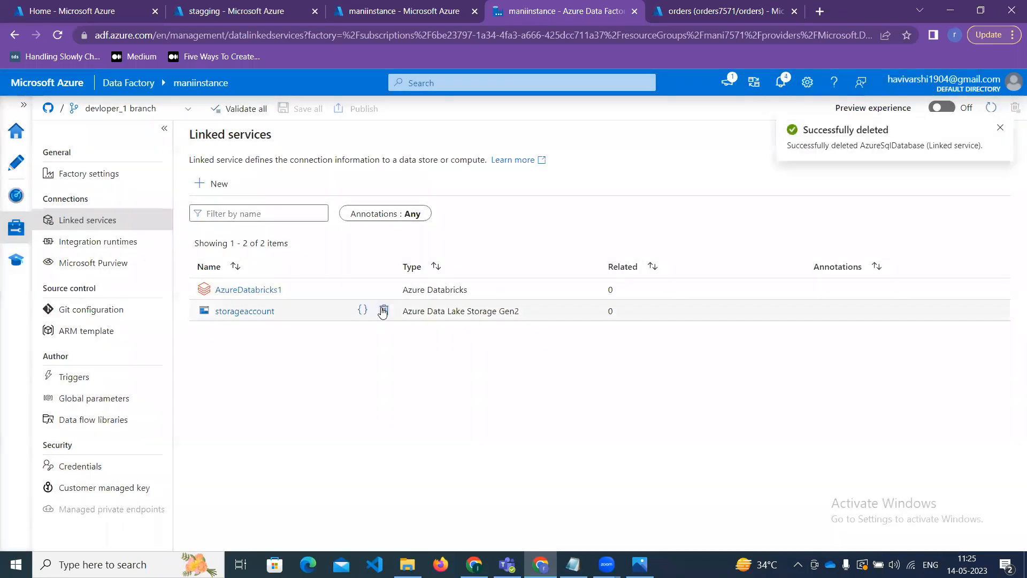
{"action": "left_click", "coordinate": [383, 311]}
{"action": "left_click", "coordinate": [418, 367]}
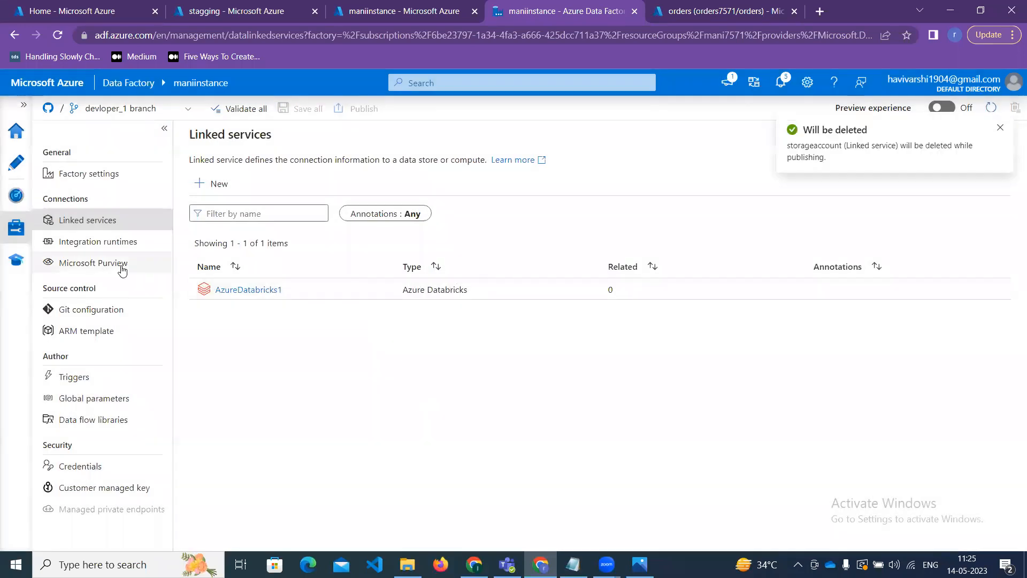
{"action": "left_click", "coordinate": [214, 184]}
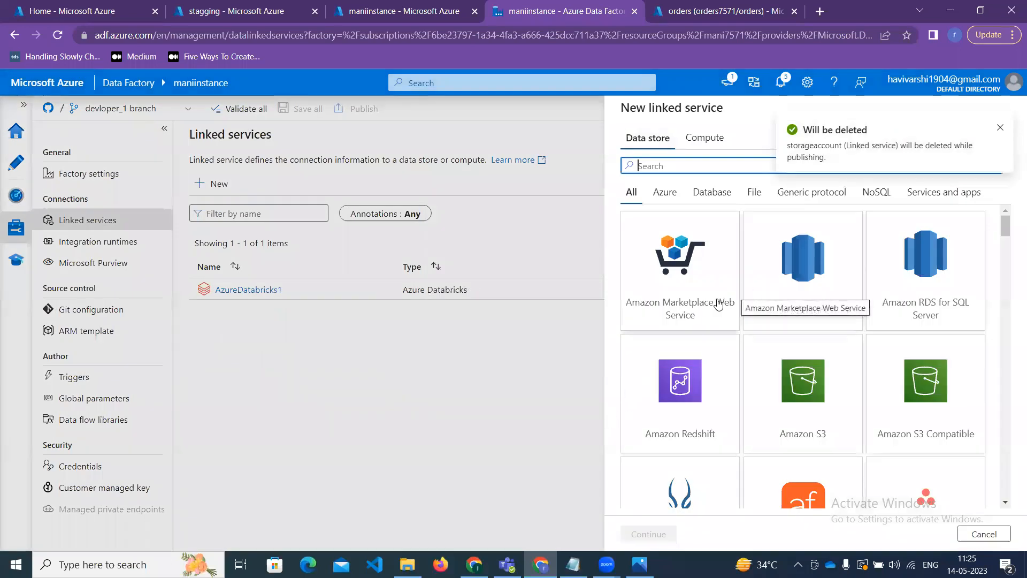
- Start an Azure Data Lake Storage Gen2 linked service named storageaccount
{"action": "type", "text": "gen"}
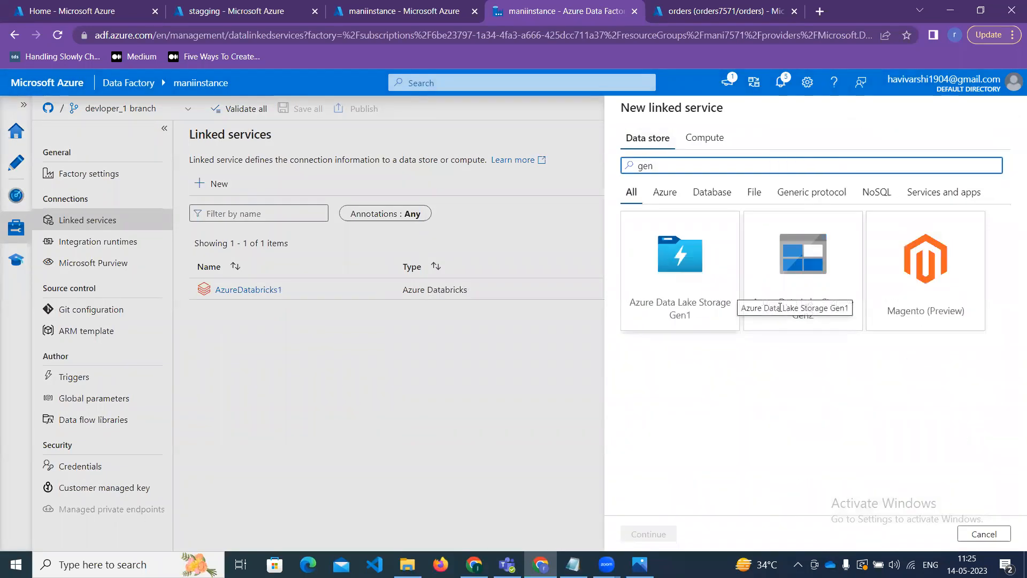
{"action": "left_click", "coordinate": [797, 269]}
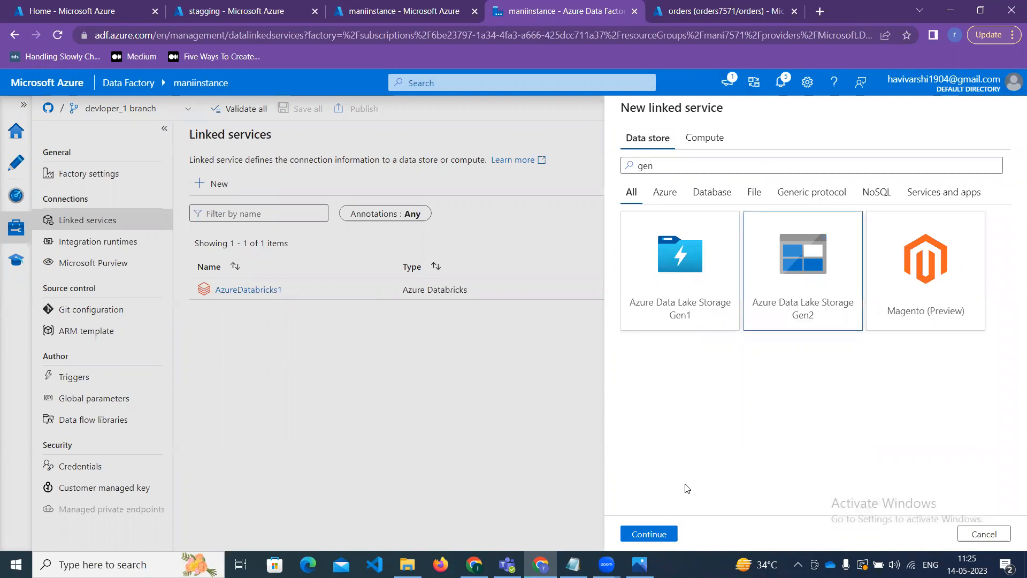
{"action": "left_click", "coordinate": [648, 534]}
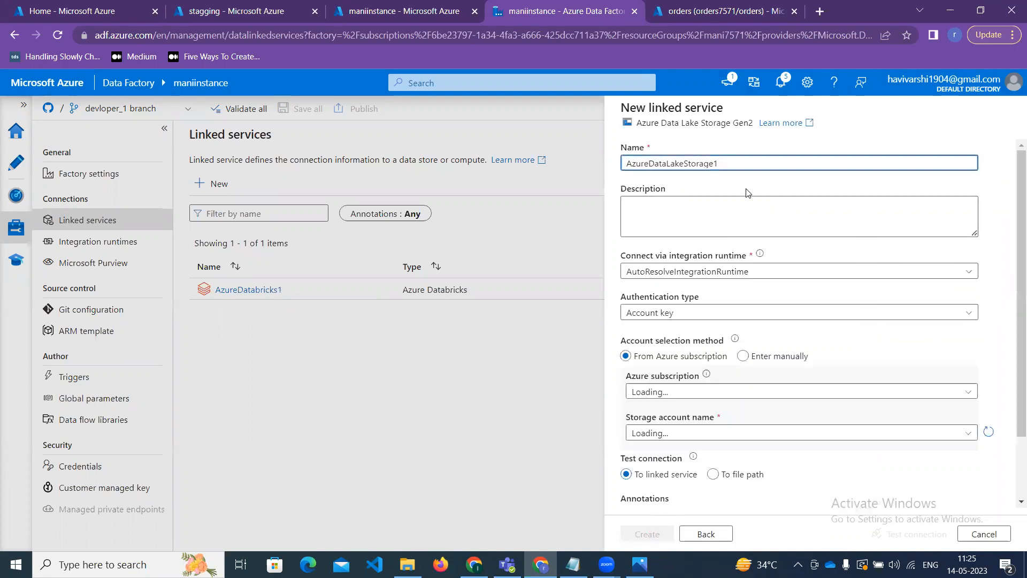
{"action": "key", "text": "BackSpace"}
{"action": "key", "text": "BackSpace"}
{"action": "key", "text": "BackSpace"}
{"action": "key", "text": "BackSpace"}
{"action": "key", "text": "BackSpace"}
{"action": "key", "text": "BackSpace"}
{"action": "key", "text": "BackSpace"}
{"action": "key", "text": "BackSpace"}
{"action": "key", "text": "BackSpace"}
{"action": "key", "text": "BackSpace"}
{"action": "key", "text": "BackSpace"}
{"action": "key", "text": "BackSpace"}
{"action": "key", "text": "BackSpace"}
{"action": "key", "text": "BackSpace"}
{"action": "key", "text": "BackSpace"}
{"action": "key", "text": "BackSpace"}
{"action": "key", "text": "BackSpace"}
{"action": "key", "text": "BackSpace"}
{"action": "key", "text": "BackSpace"}
{"action": "key", "text": "BackSpace"}
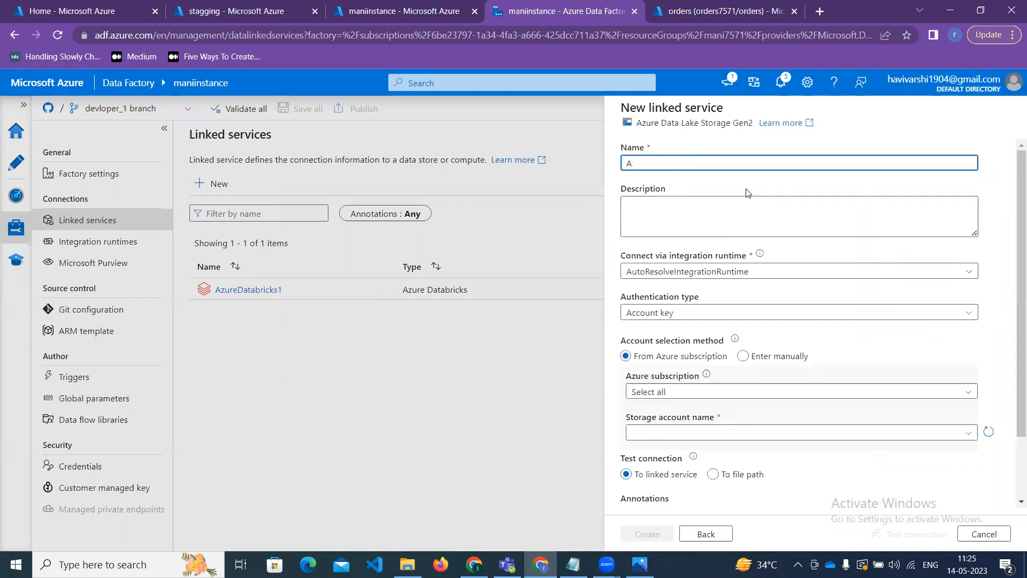
{"action": "type", "text": "stoarr"}
{"action": "key", "text": "BackSpace"}
{"action": "key", "text": "BackSpace"}
{"action": "key", "text": "BackSpace"}
{"action": "type", "text": "rag"}
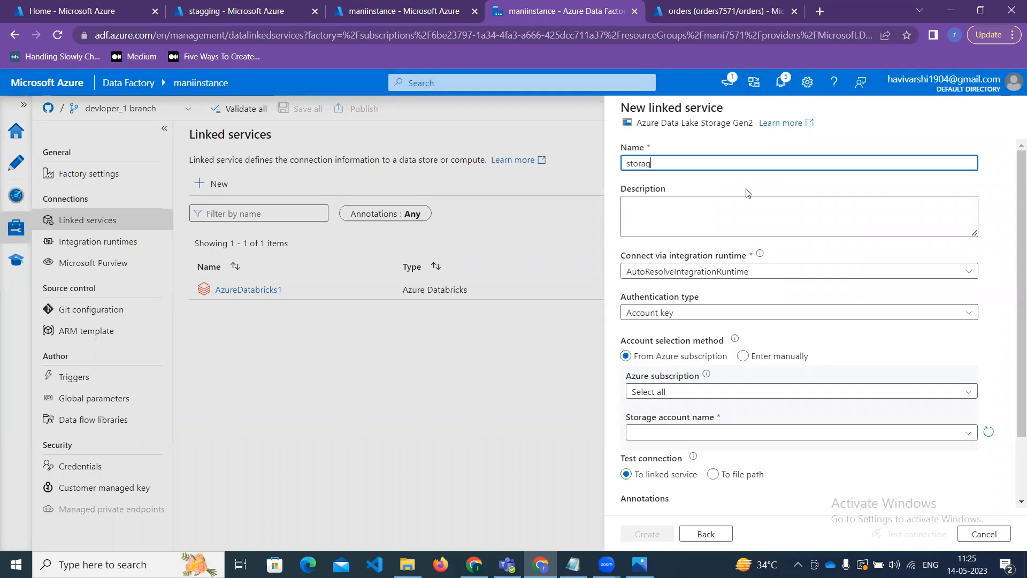
{"action": "type", "text": "eaccount"}
- Connect it to the Free Trial subscription and karamdosa account, test, then create and publish
{"action": "left_click", "coordinate": [686, 391]}
{"action": "left_click", "coordinate": [688, 430]}
{"action": "scroll", "coordinate": [687, 422], "scroll_direction": "down", "scroll_amount": 2}
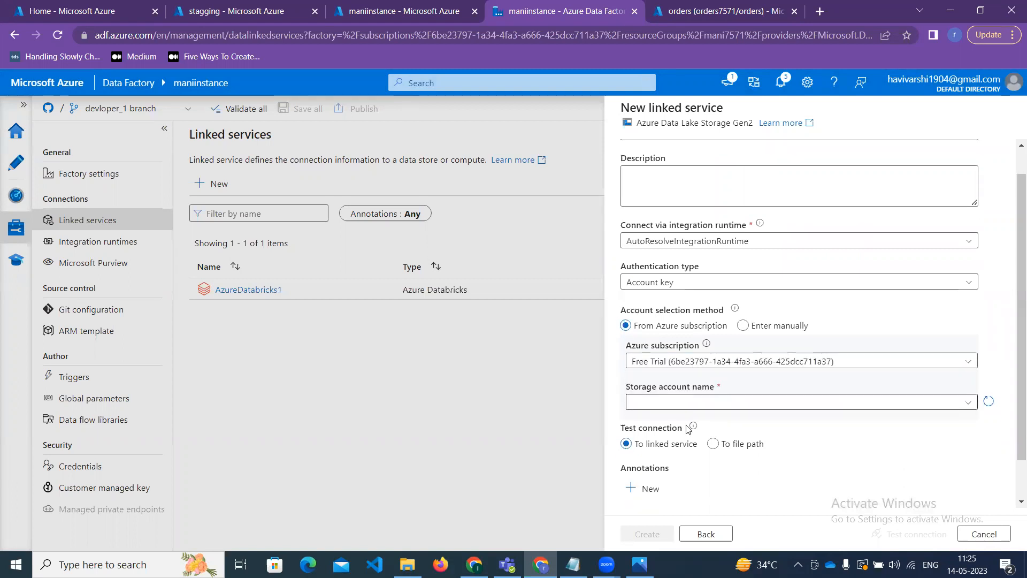
{"action": "left_click", "coordinate": [688, 368]}
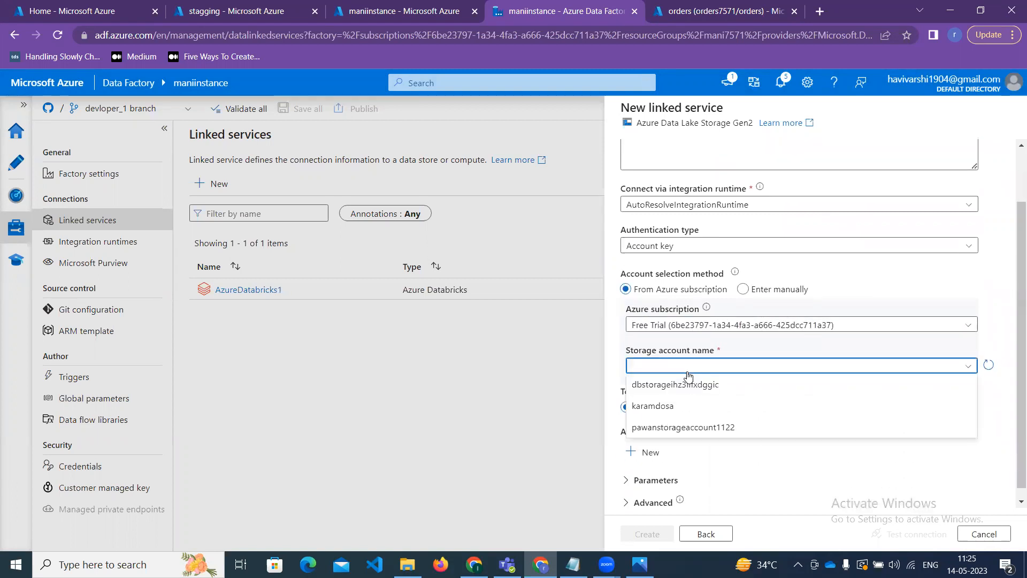
{"action": "left_click", "coordinate": [681, 407]}
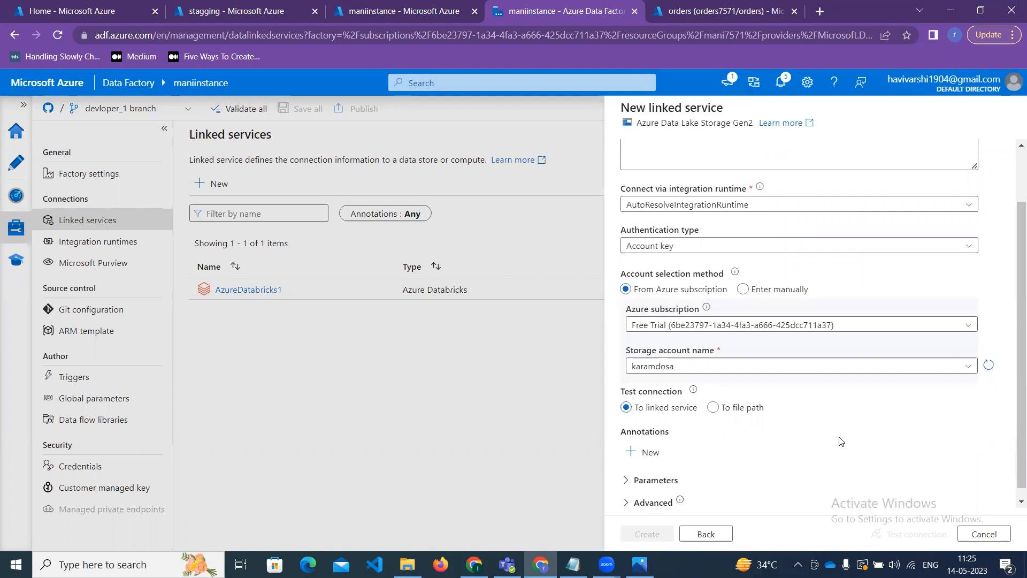
{"action": "left_click", "coordinate": [928, 534]}
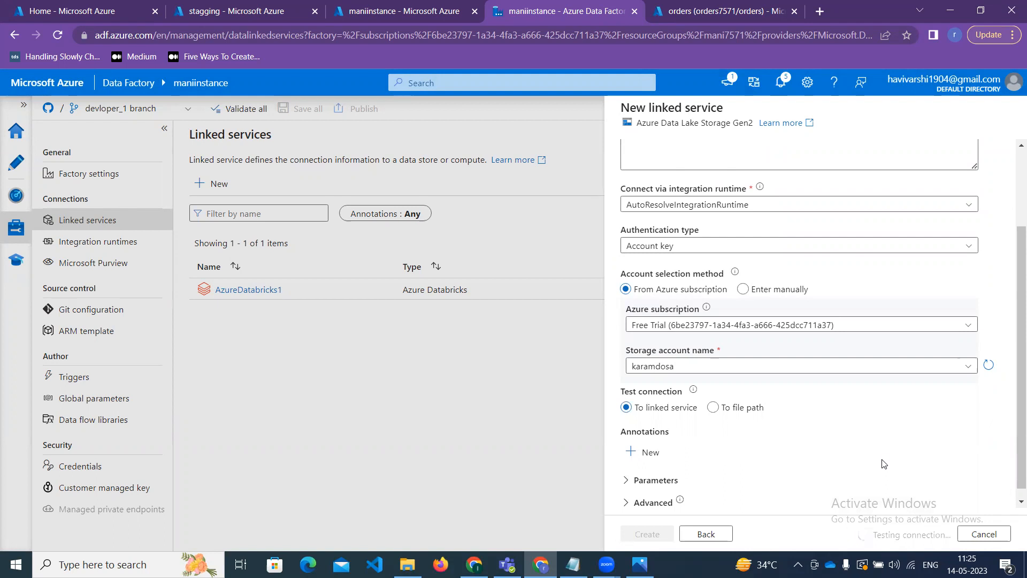
{"action": "left_click", "coordinate": [638, 538]}
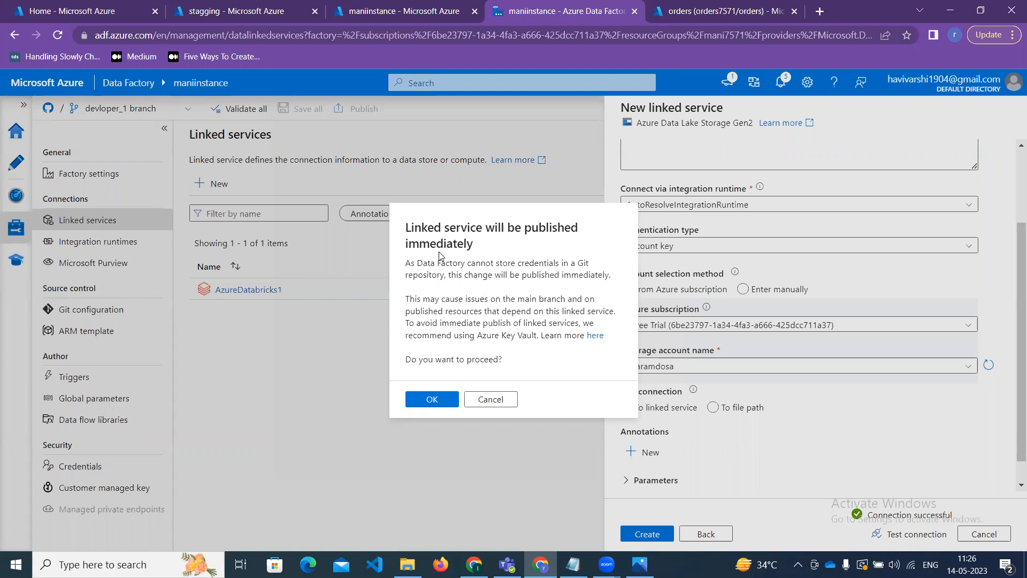
{"action": "left_click", "coordinate": [445, 404]}
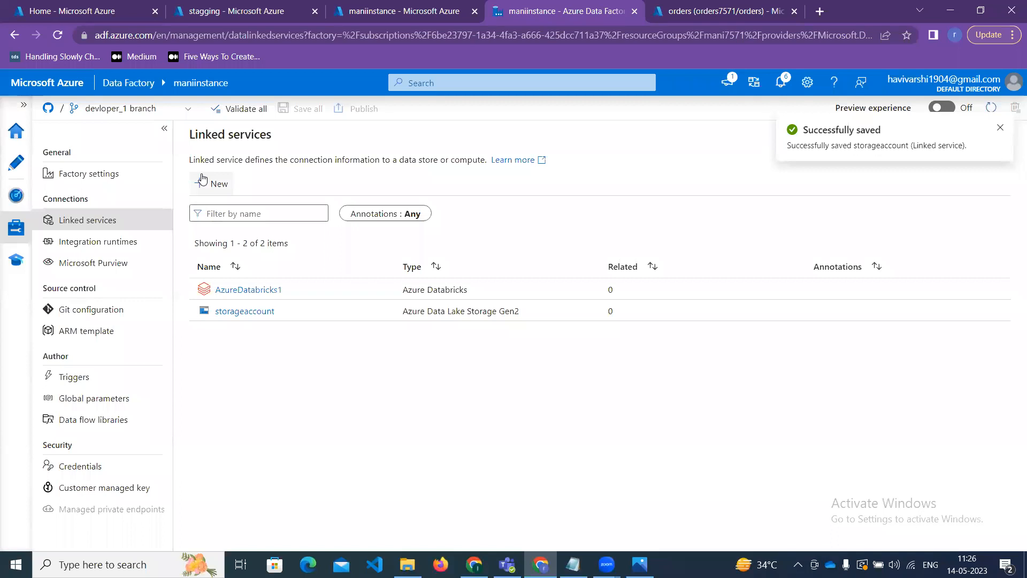
- Start a new Azure SQL Database linked service on the Free Trial subscription
{"action": "left_click", "coordinate": [202, 179]}
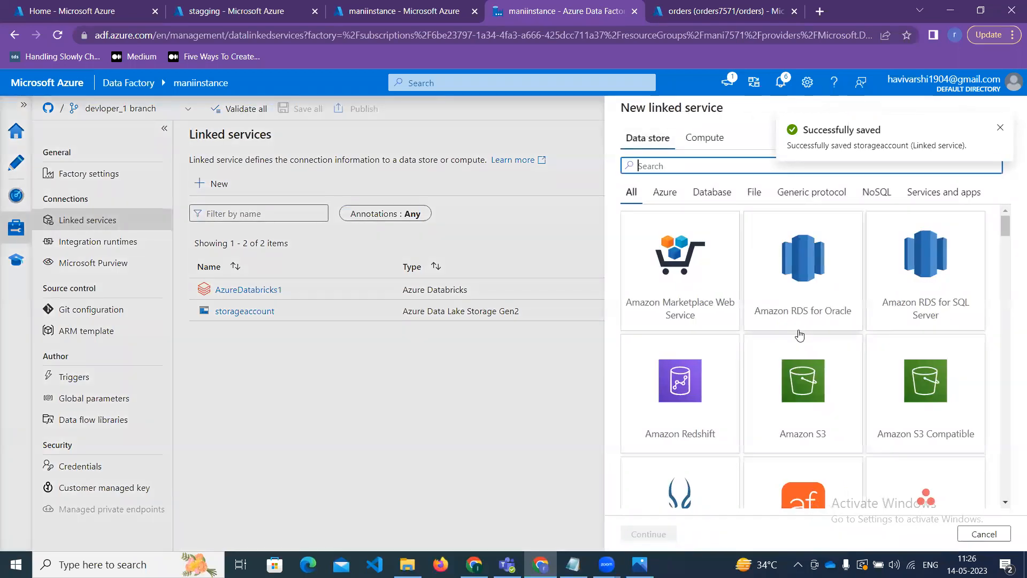
{"action": "type", "text": "sq"}
{"action": "left_click", "coordinate": [802, 388]}
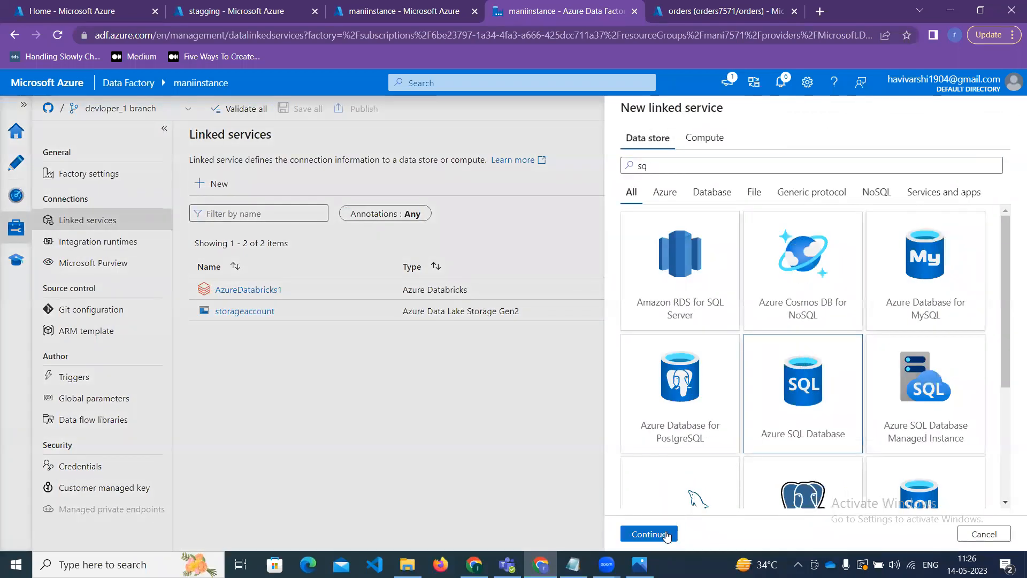
{"action": "left_click", "coordinate": [649, 534]}
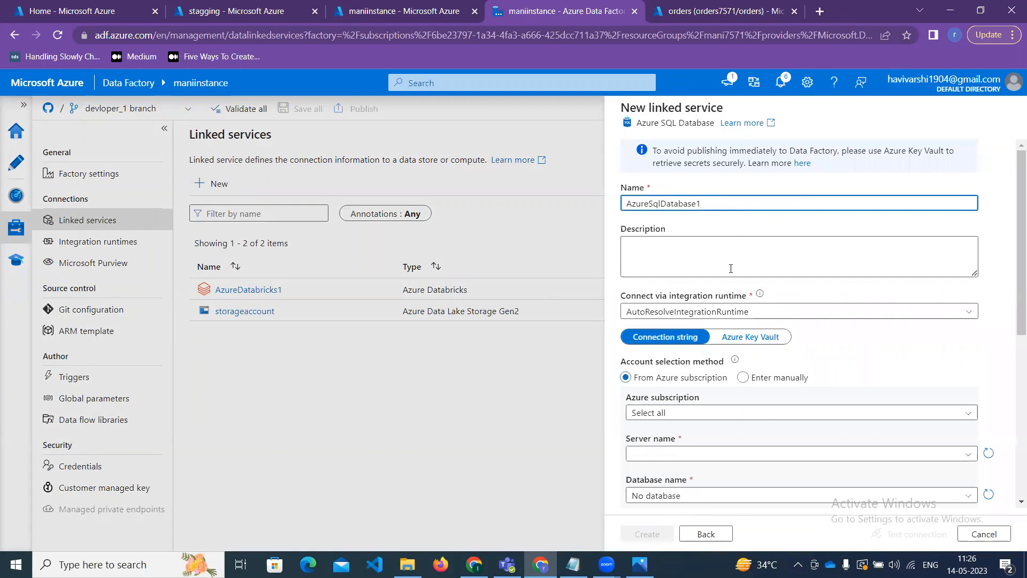
{"action": "left_click", "coordinate": [692, 414]}
{"action": "left_click", "coordinate": [688, 459]}
- Target server orders7571 and database orders, moving on to the SQL user name
{"action": "left_click", "coordinate": [689, 456]}
{"action": "left_click", "coordinate": [691, 471]}
{"action": "scroll", "coordinate": [688, 473], "scroll_direction": "down", "scroll_amount": 1}
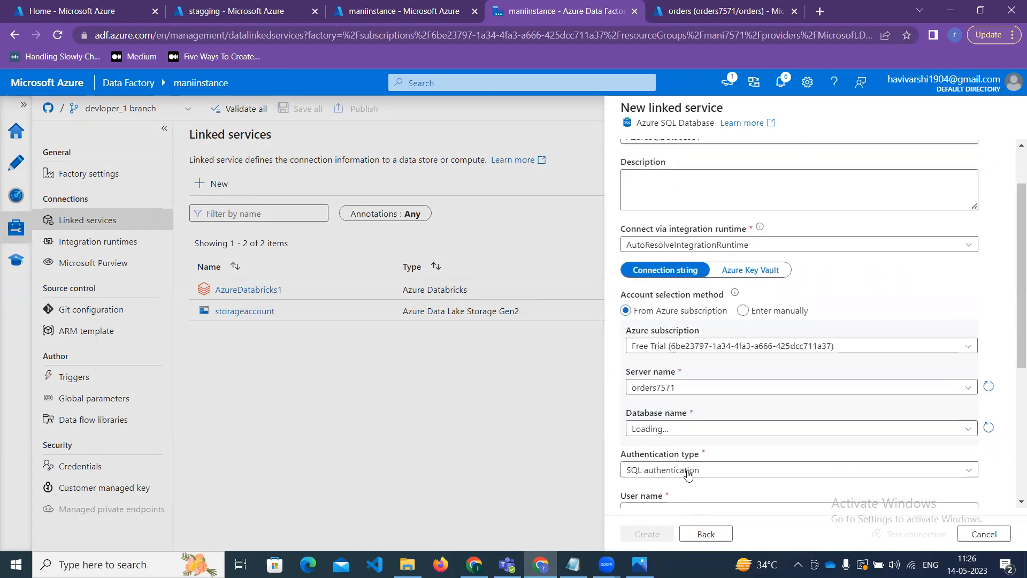
{"action": "left_click", "coordinate": [686, 427]}
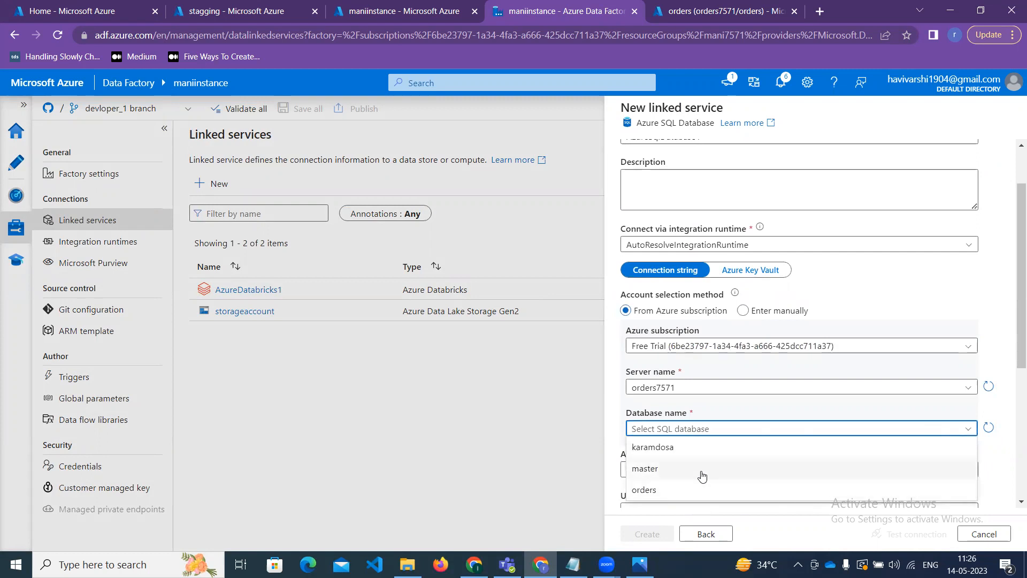
{"action": "left_click", "coordinate": [701, 489]}
{"action": "scroll", "coordinate": [711, 469], "scroll_direction": "down", "scroll_amount": 1}
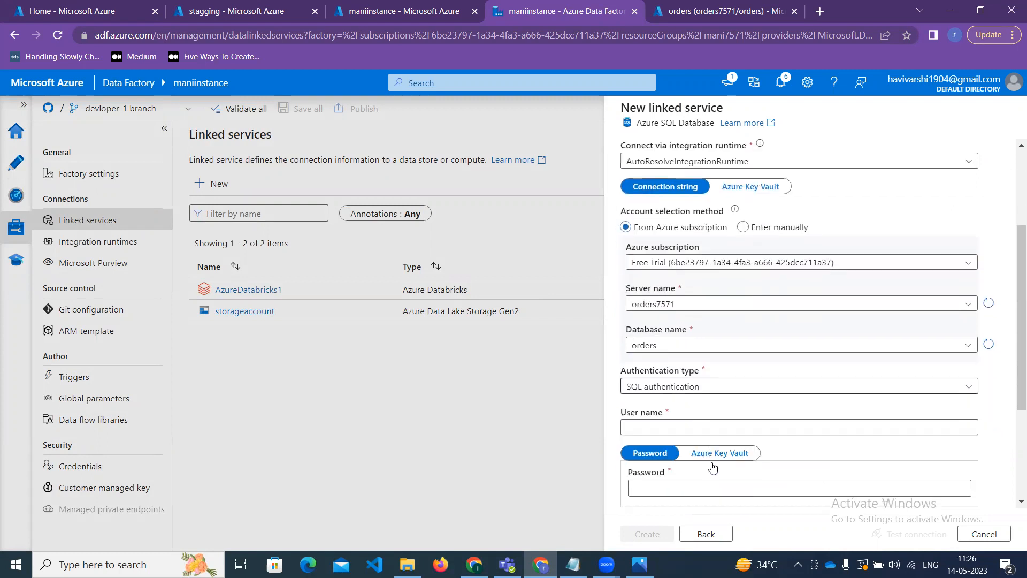
{"action": "scroll", "coordinate": [713, 468], "scroll_direction": "down", "scroll_amount": 1}
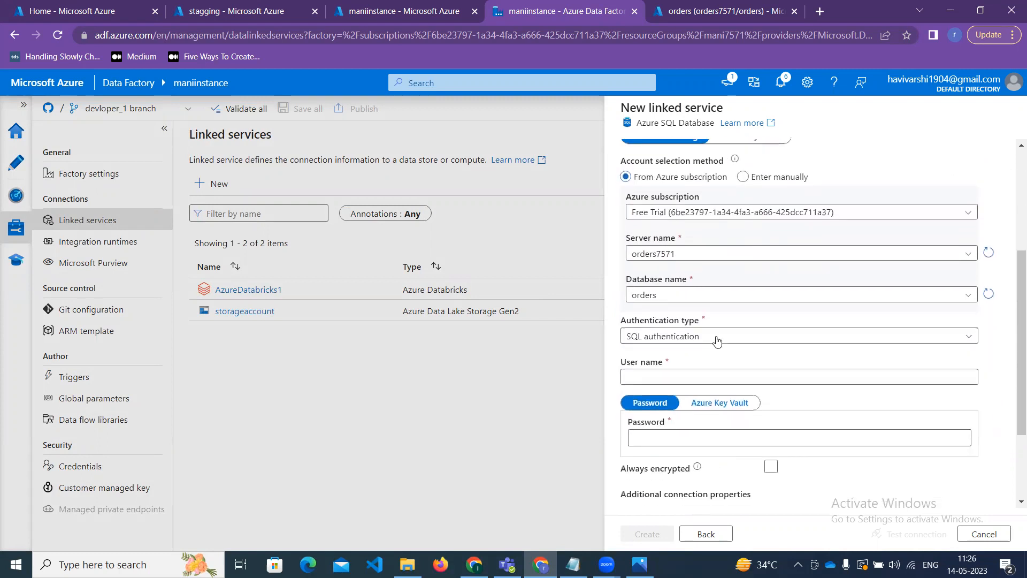
{"action": "left_click", "coordinate": [660, 375]}
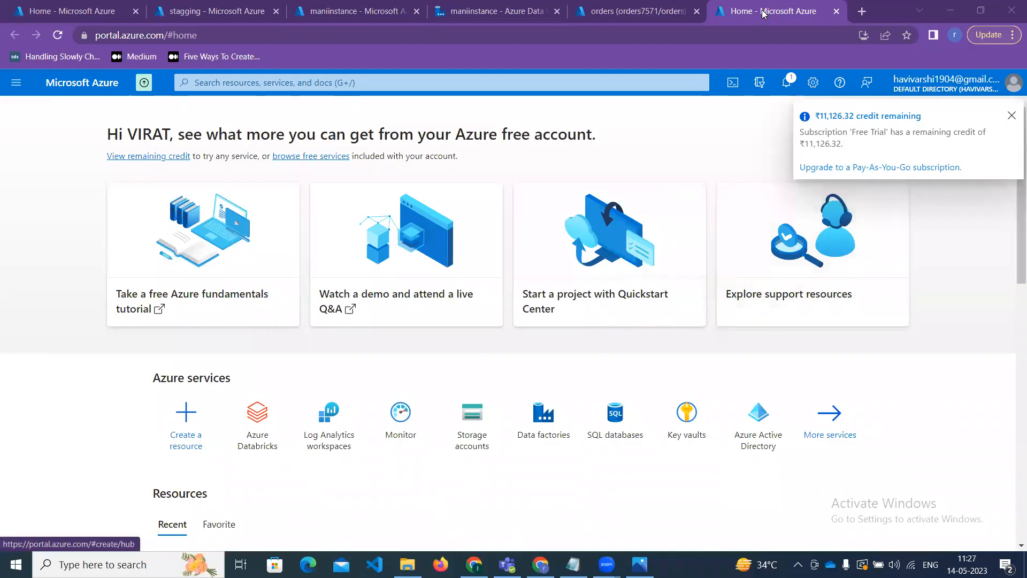
- Open the orders database's Query editor (preview) and copy the SQL login name
{"action": "scroll", "coordinate": [344, 380], "scroll_direction": "down", "scroll_amount": 5}
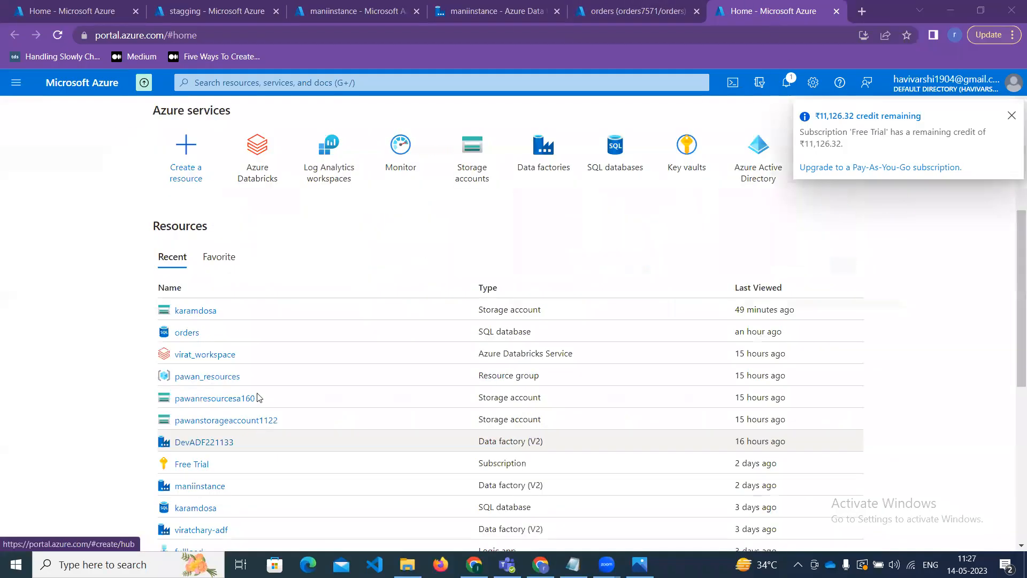
{"action": "left_click", "coordinate": [190, 333]}
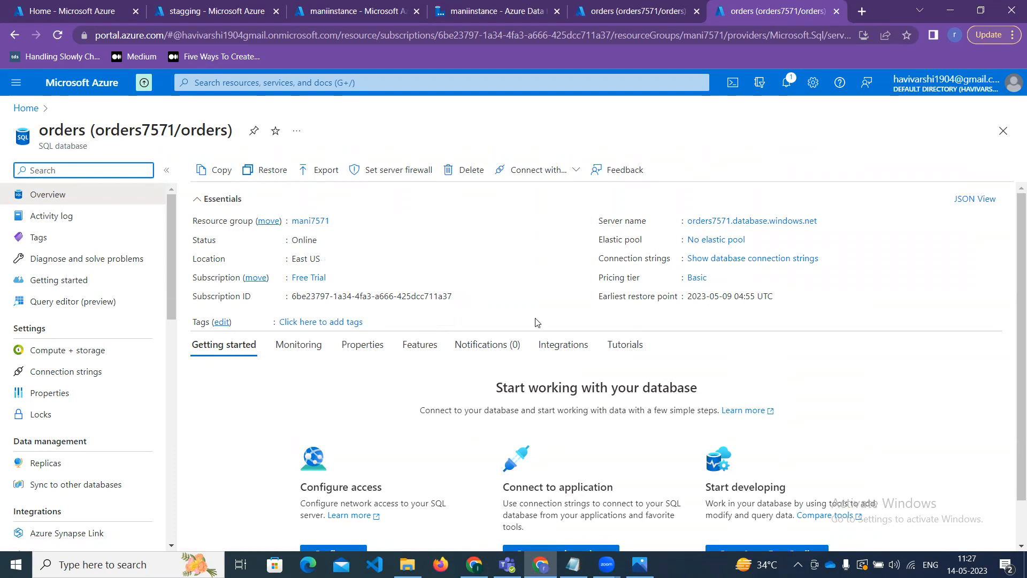
{"action": "scroll", "coordinate": [321, 268], "scroll_direction": "down", "scroll_amount": 1}
{"action": "left_click", "coordinate": [119, 310]}
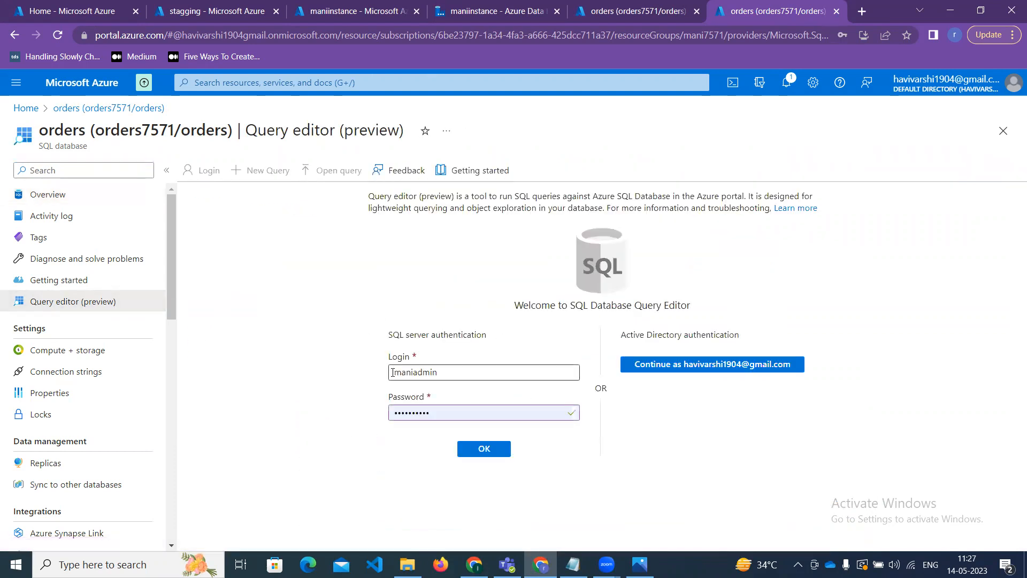
{"action": "double_click", "coordinate": [433, 376]}
{"action": "right_click", "coordinate": [433, 377]}
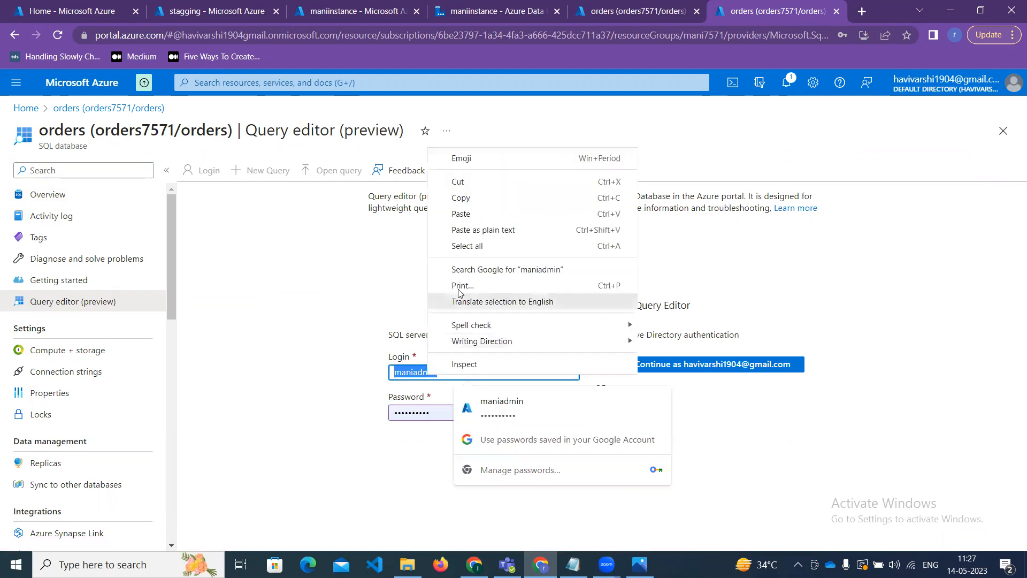
{"action": "left_click", "coordinate": [477, 200]}
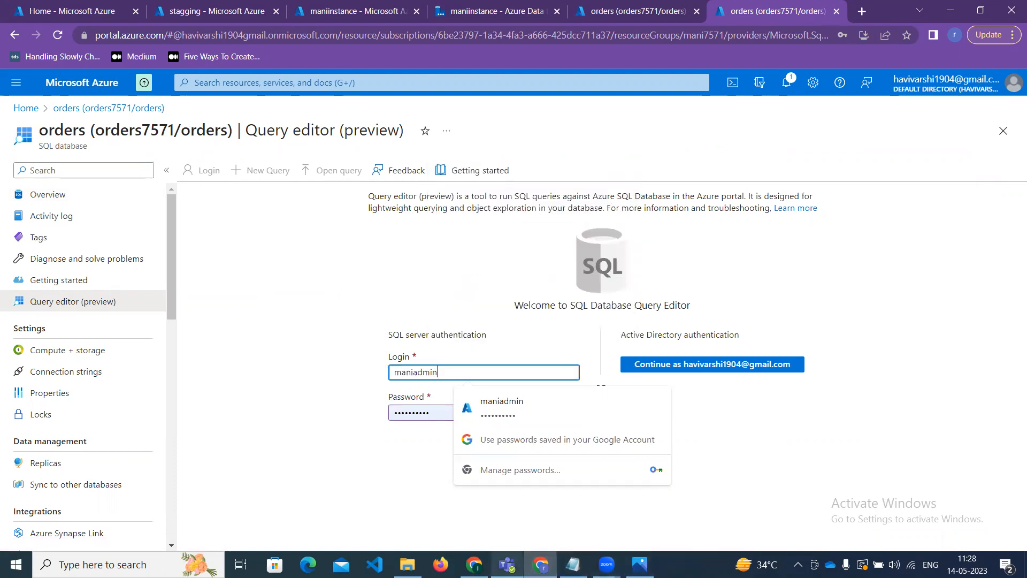
- Fill in the copied SQL user name and the password for AzureSqlDatabase1
{"action": "left_click", "coordinate": [497, 6]}
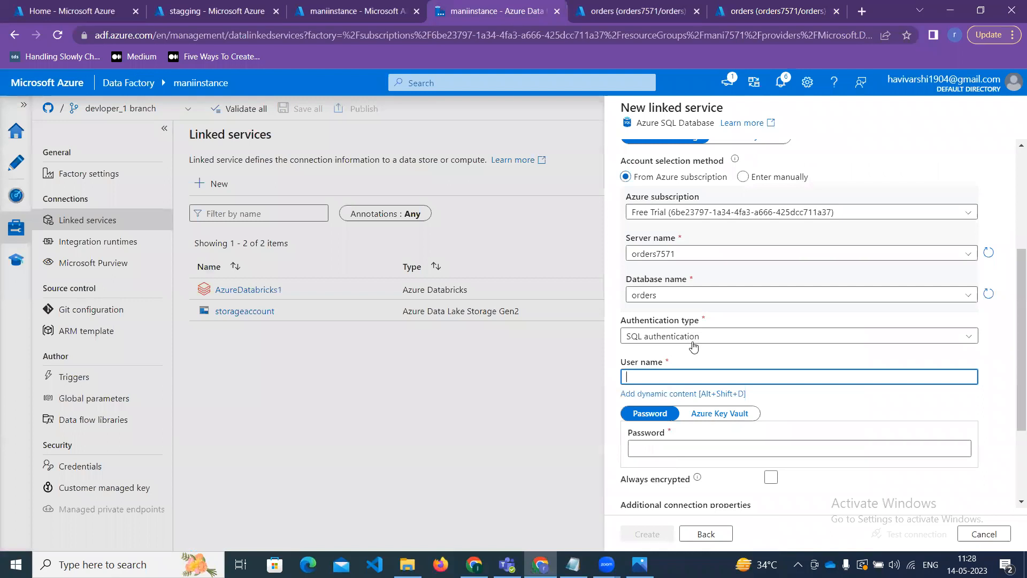
{"action": "key", "text": "ctrl+v"}
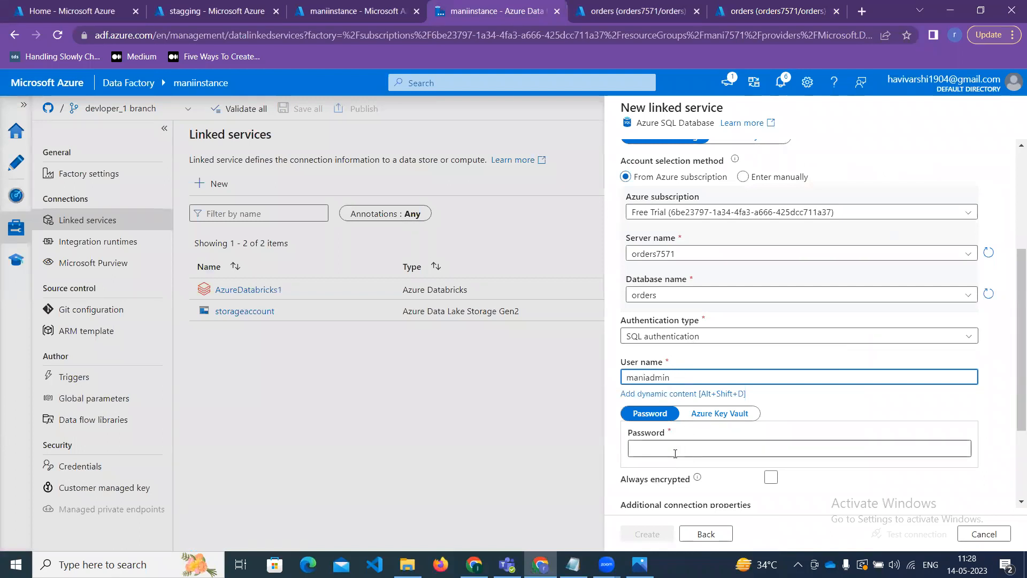
{"action": "left_click", "coordinate": [677, 451]}
{"action": "type", "text": "•••"}
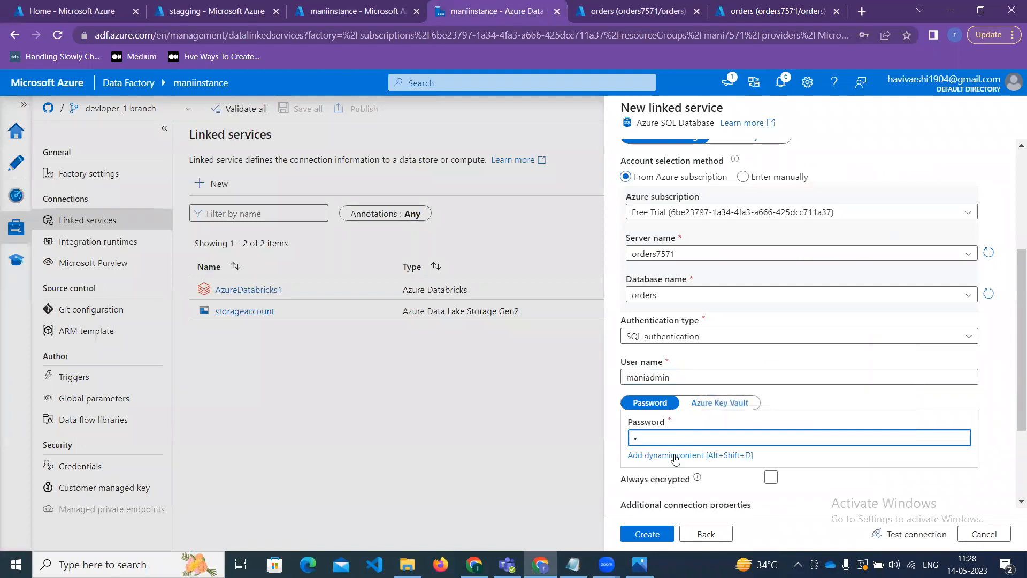
{"action": "type", "text": "•••••••"}
- Test the connection, then create AzureSqlDatabase1 and publish it immediately
{"action": "scroll", "coordinate": [675, 458], "scroll_direction": "down", "scroll_amount": 1}
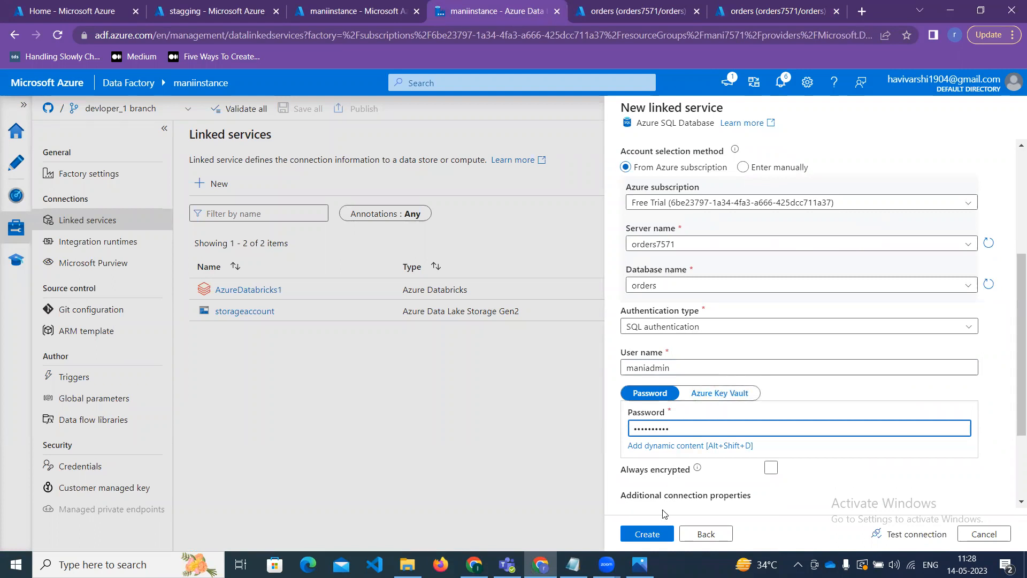
{"action": "left_click", "coordinate": [888, 535]}
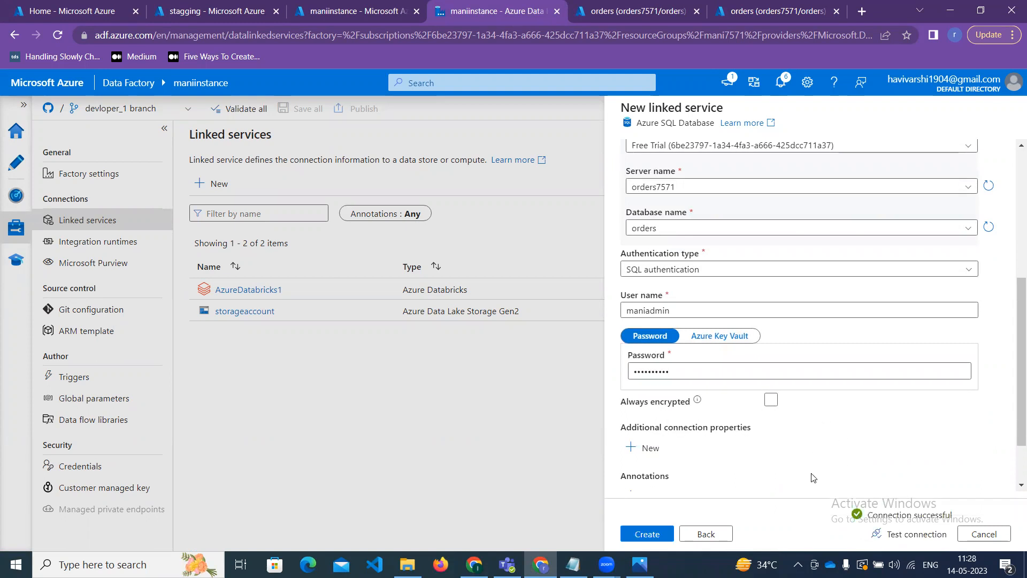
{"action": "left_click", "coordinate": [649, 533]}
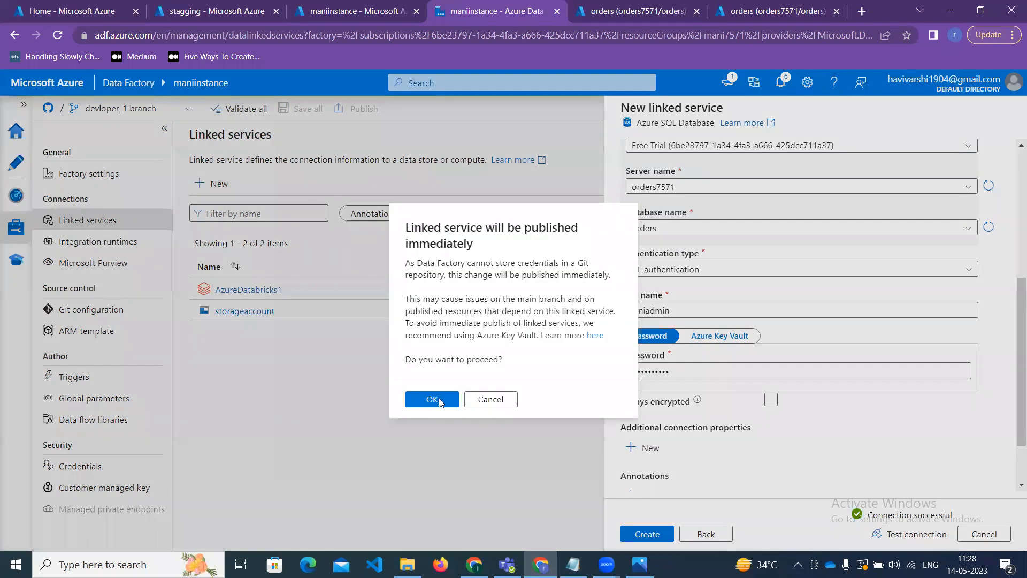
{"action": "left_click", "coordinate": [438, 398]}
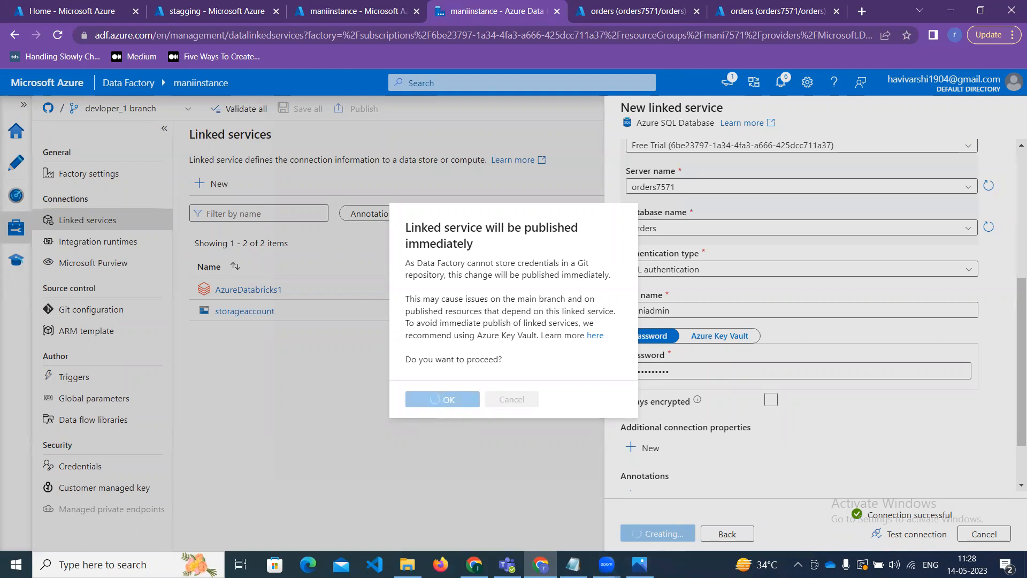
{"action": "left_click", "coordinate": [639, 565]}
{"action": "left_click", "coordinate": [1014, 7]}
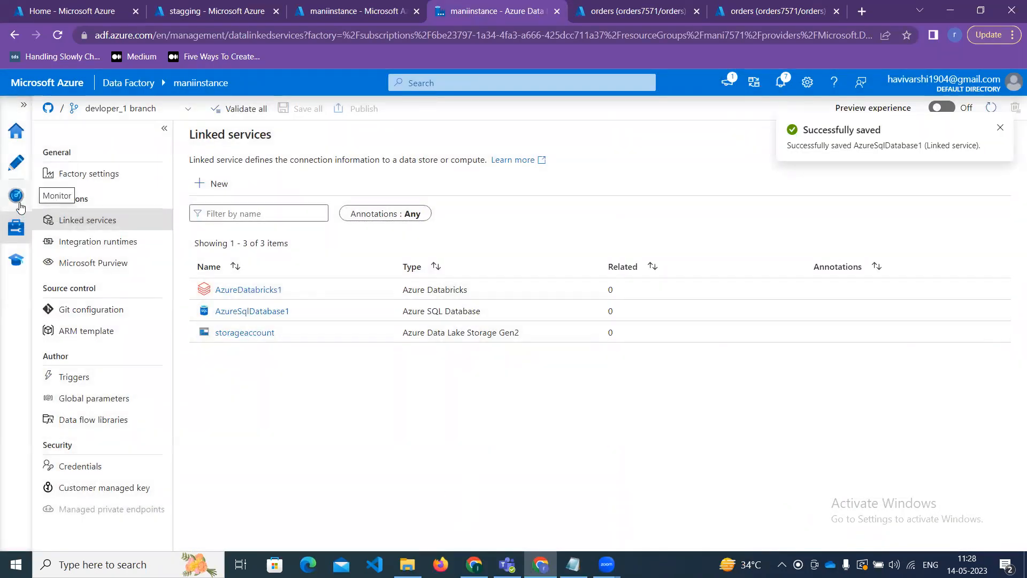
{"action": "left_click", "coordinate": [16, 162]}
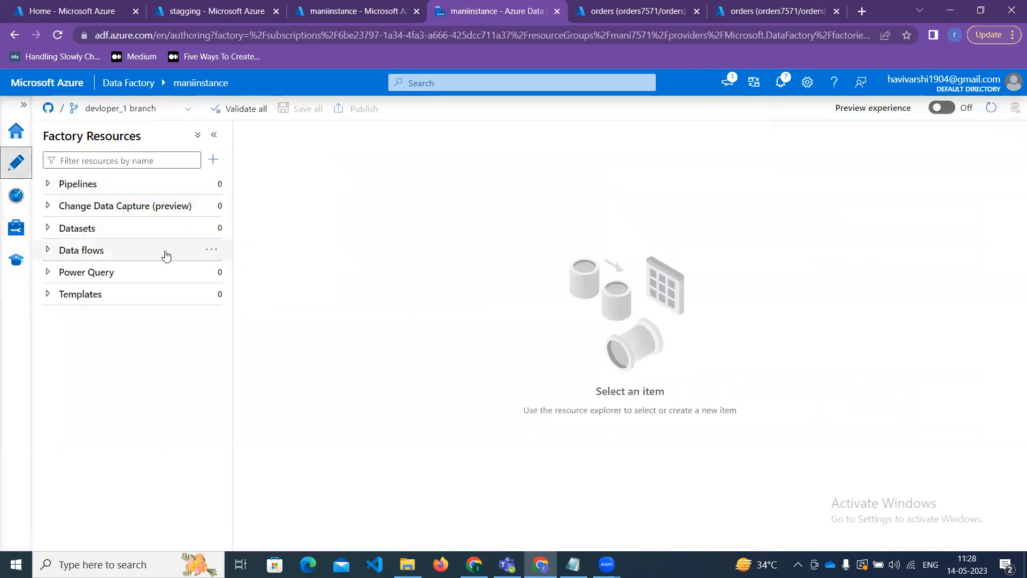
- Create a dataset folder named src_ds under Datasets
{"action": "left_click", "coordinate": [163, 229]}
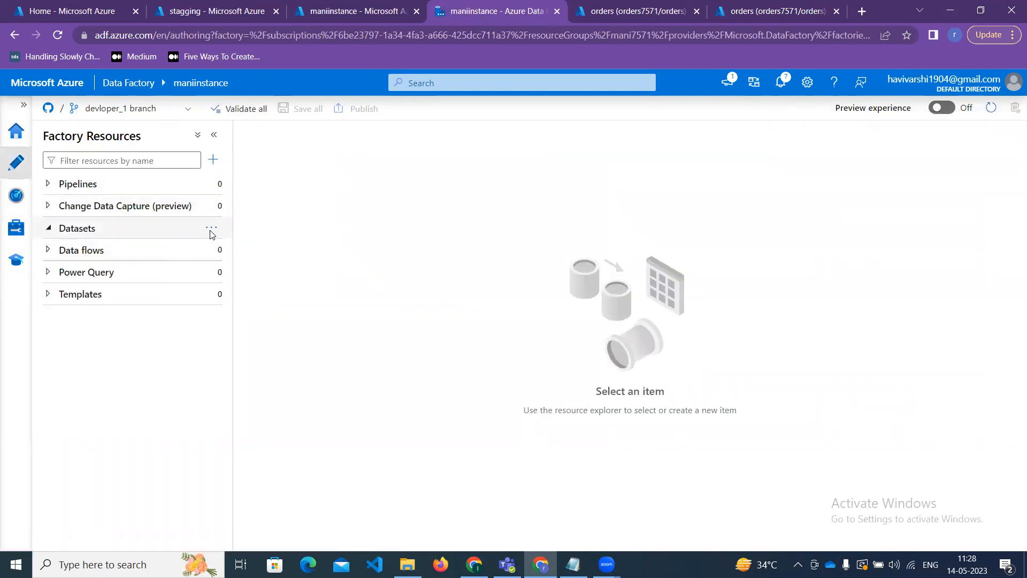
{"action": "left_click", "coordinate": [212, 229]}
{"action": "left_click", "coordinate": [235, 266]}
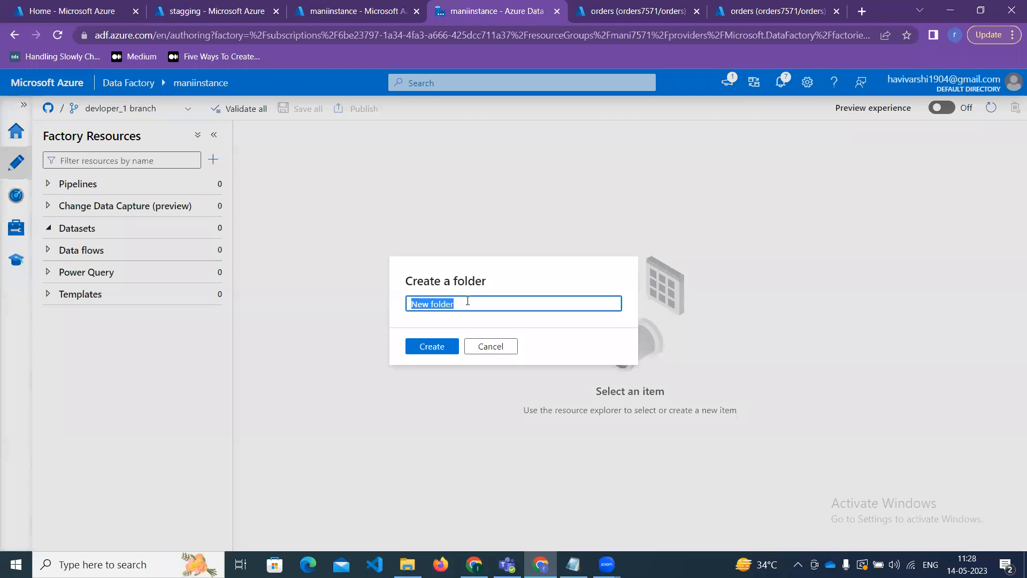
{"action": "key", "text": "BackSpace"}
{"action": "type", "text": "ks_datasets"}
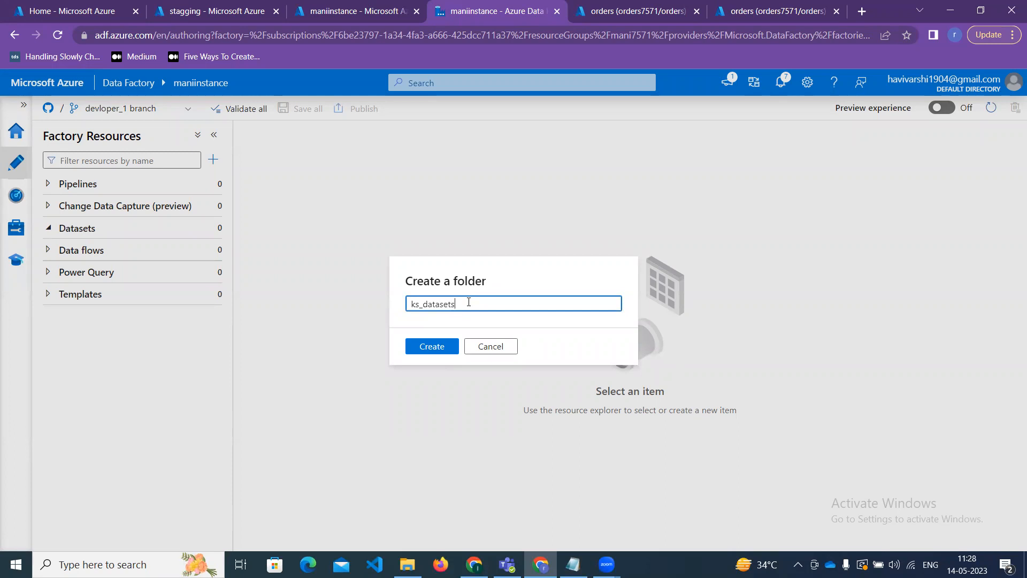
{"action": "key", "text": "BackSpace"}
{"action": "key", "text": "BackSpace"}
{"action": "key", "text": "BackSpace"}
{"action": "key", "text": "BackSpace"}
{"action": "key", "text": "BackSpace"}
{"action": "key", "text": "BackSpace"}
{"action": "key", "text": "BackSpace"}
{"action": "key", "text": "BackSpace"}
{"action": "key", "text": "BackSpace"}
{"action": "key", "text": "BackSpace"}
{"action": "key", "text": "BackSpace"}
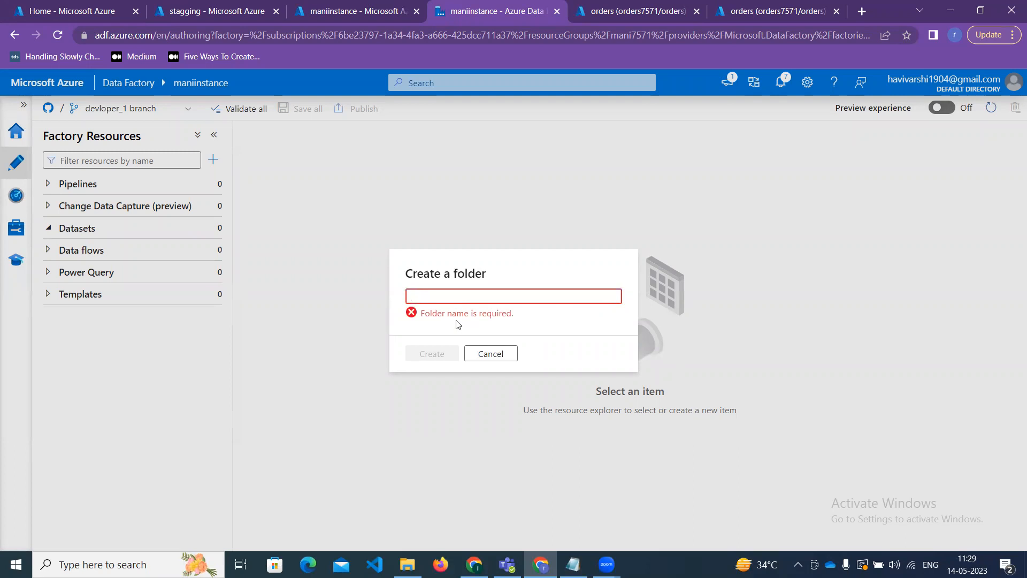
{"action": "type", "text": "src_ds"}
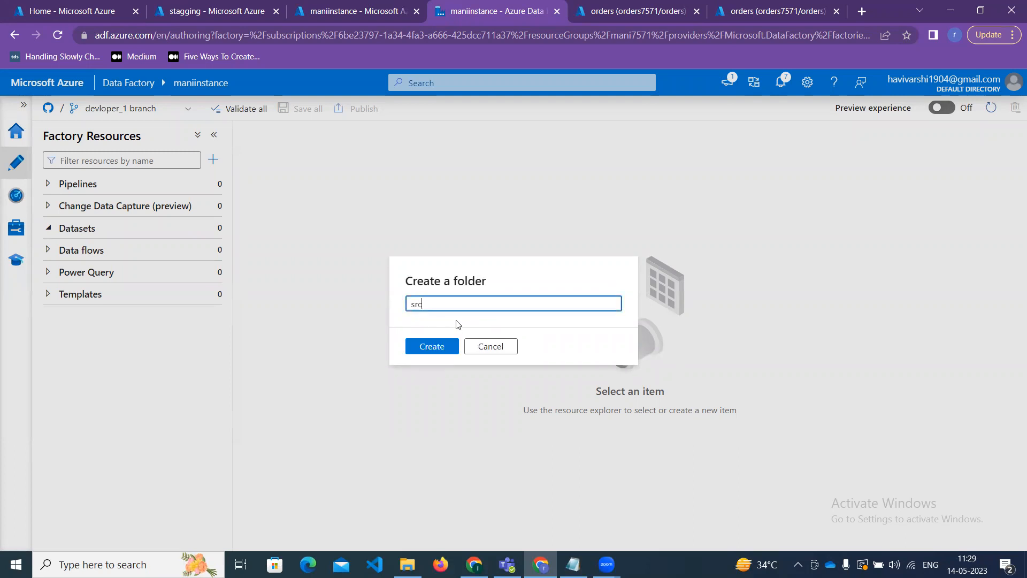
{"action": "left_click", "coordinate": [430, 347]}
- Create a second dataset folder named target_ds
{"action": "left_click", "coordinate": [217, 230]}
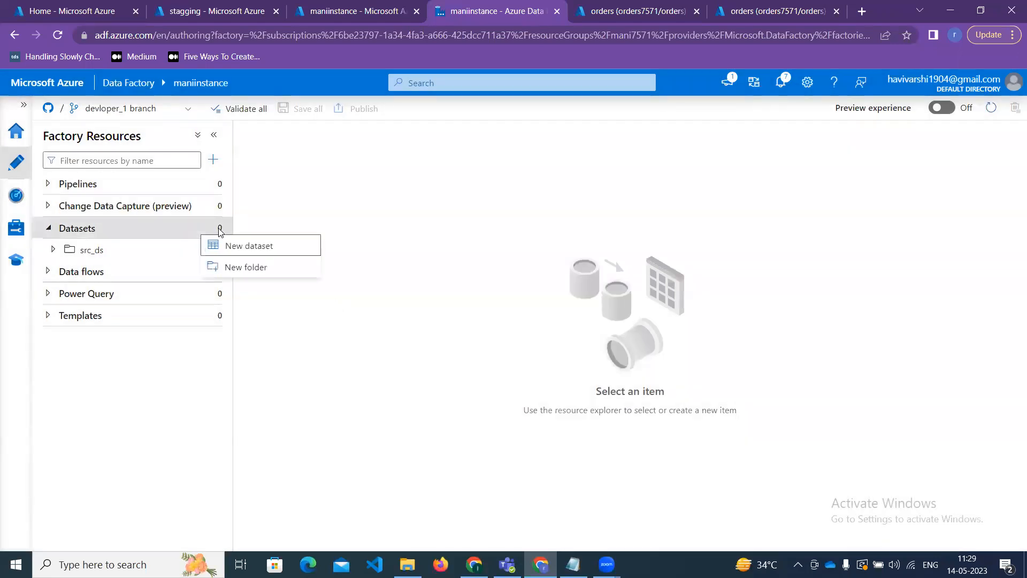
{"action": "left_click", "coordinate": [239, 267]}
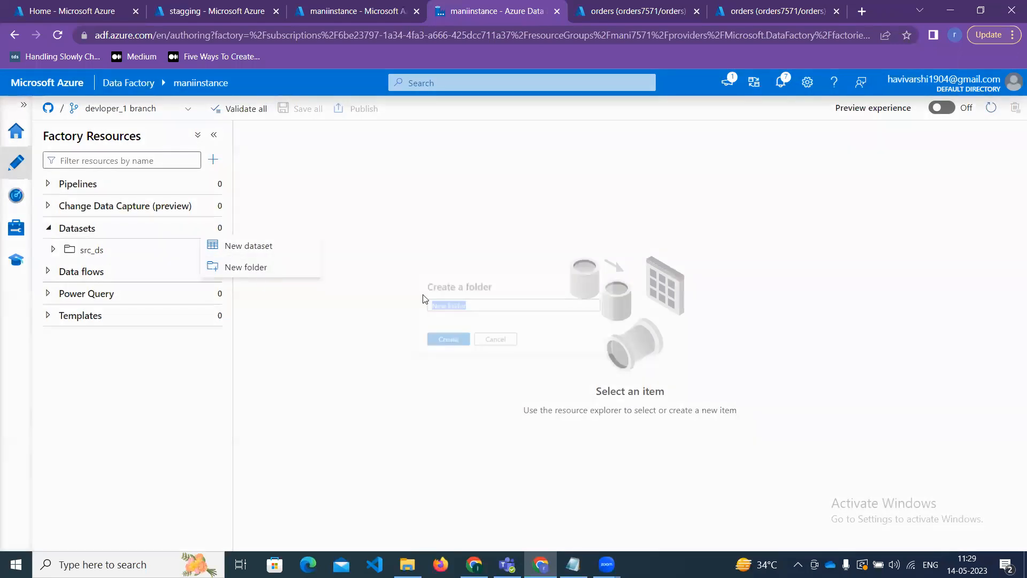
{"action": "key", "text": "BackSpace"}
{"action": "type", "text": "ds_"}
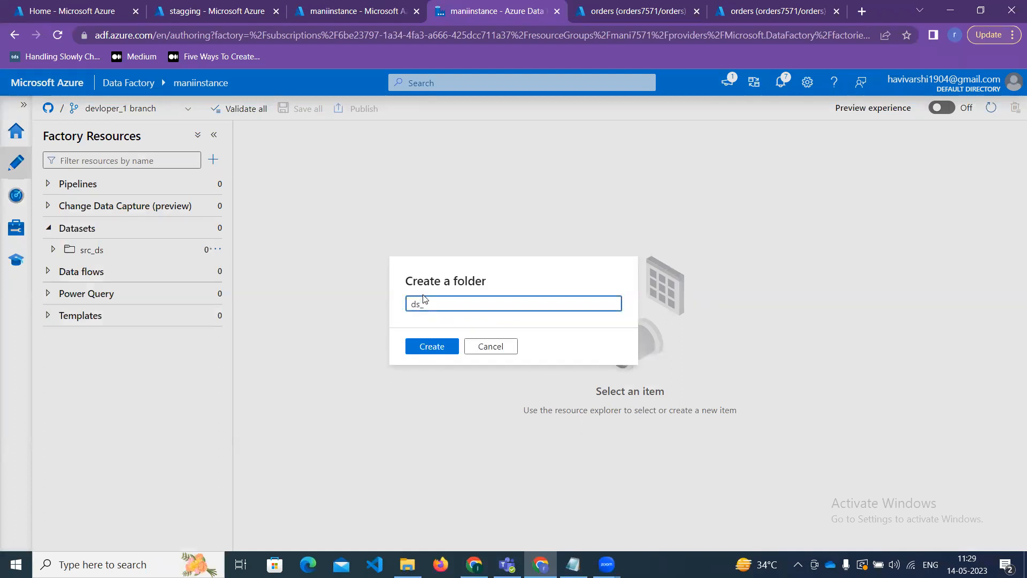
{"action": "key", "text": "BackSpace"}
{"action": "type", "text": "t"}
{"action": "left_click", "coordinate": [434, 349]}
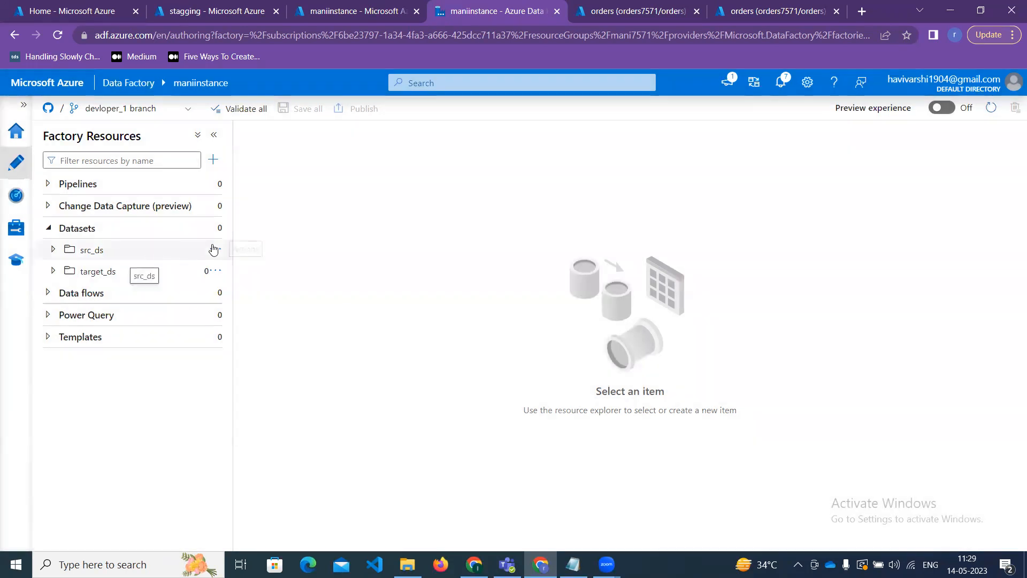
{"action": "left_click", "coordinate": [214, 249]}
{"action": "left_click", "coordinate": [203, 267]}
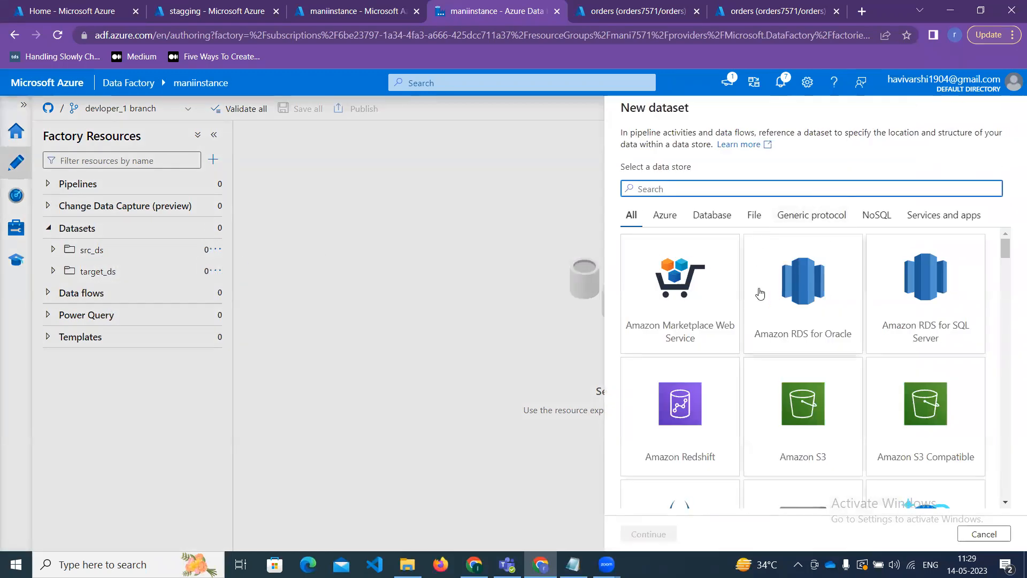
- Choose Azure Data Lake Storage Gen2 with DelimitedText format for the new dataset
{"action": "scroll", "coordinate": [759, 293], "scroll_direction": "down", "scroll_amount": 5}
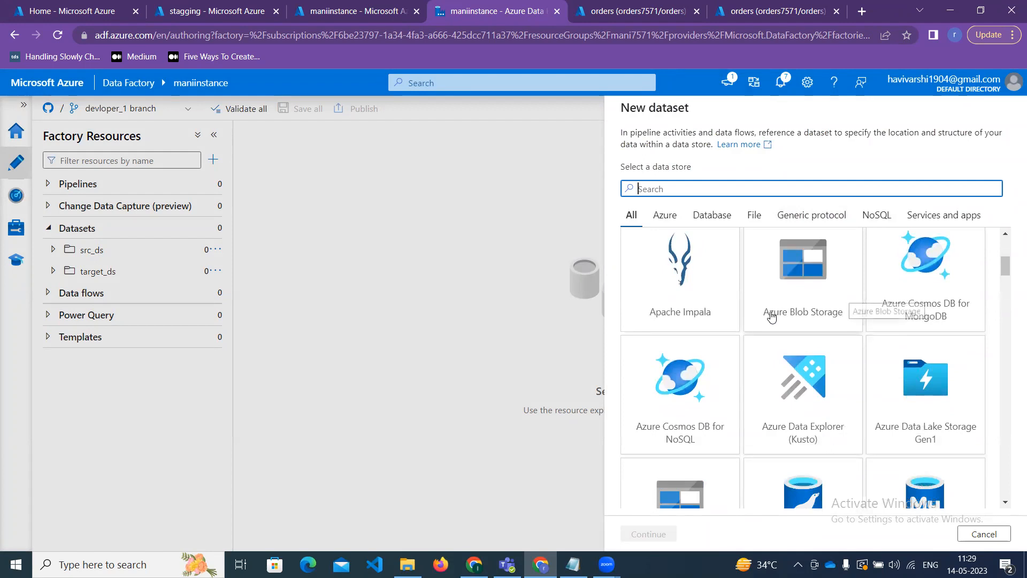
{"action": "scroll", "coordinate": [827, 365], "scroll_direction": "down", "scroll_amount": 3}
{"action": "left_click", "coordinate": [687, 398]}
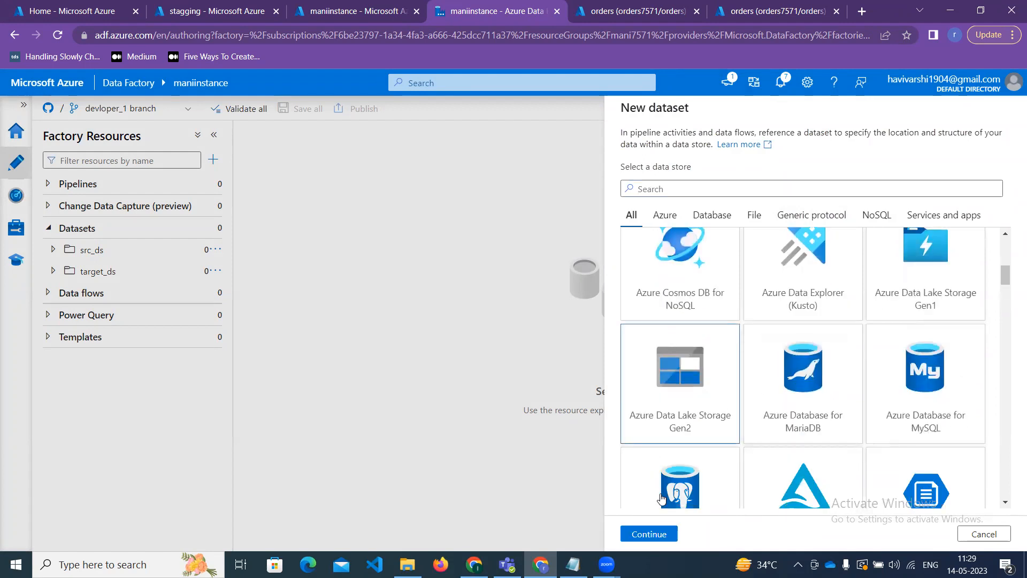
{"action": "left_click", "coordinate": [659, 533]}
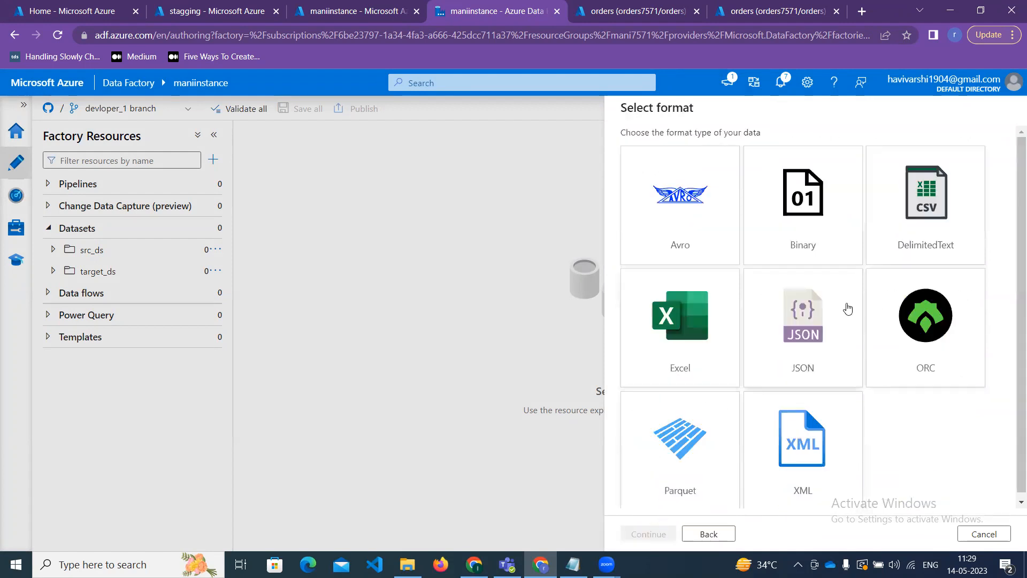
{"action": "left_click", "coordinate": [913, 247]}
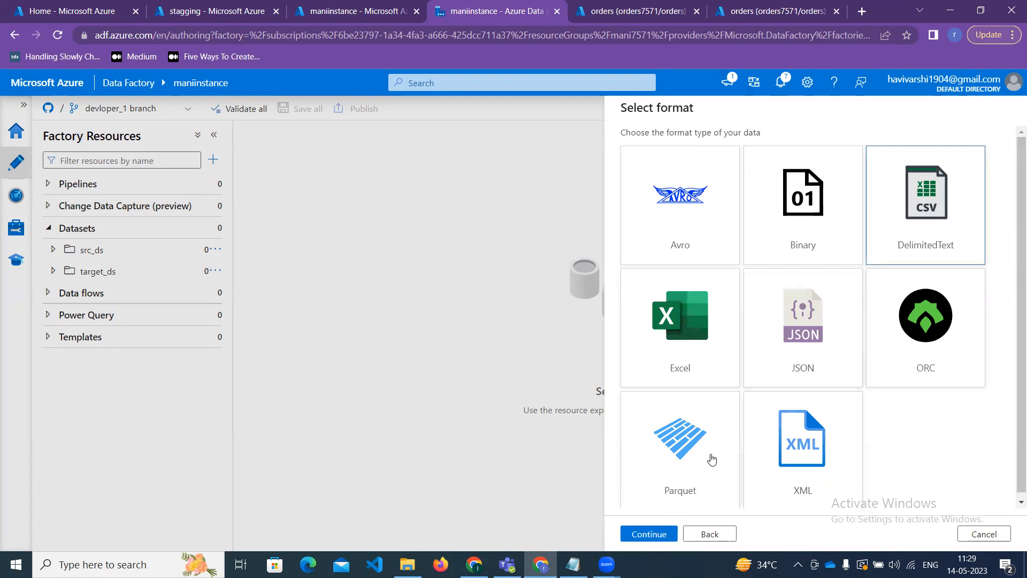
{"action": "left_click", "coordinate": [646, 533]}
- Name it src_files on storageaccount with first row as header, and create it
{"action": "left_click_drag", "start_coordinate": [771, 148], "coordinate": [618, 151]}
{"action": "key", "text": "BackSpace"}
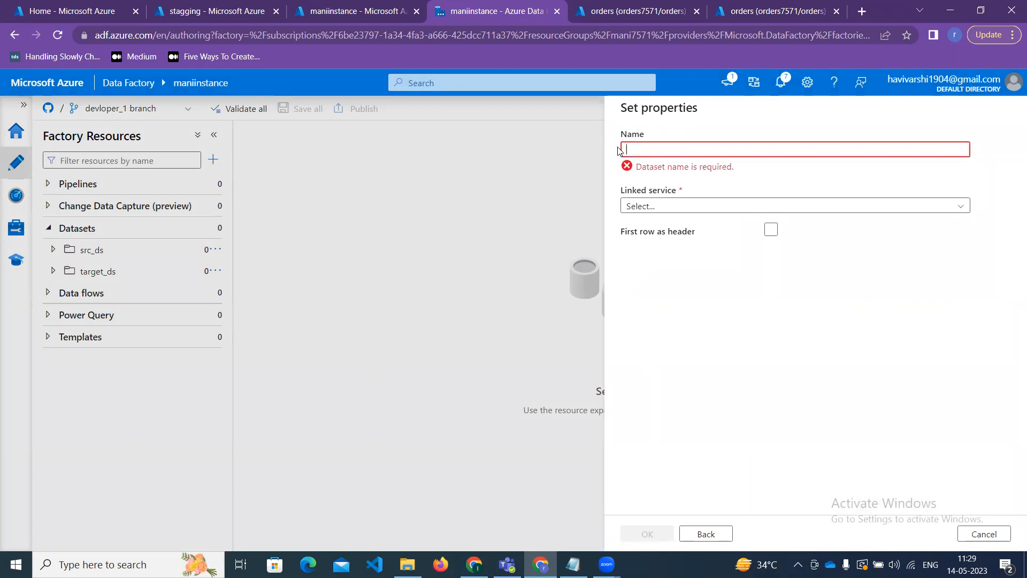
{"action": "type", "text": "se"}
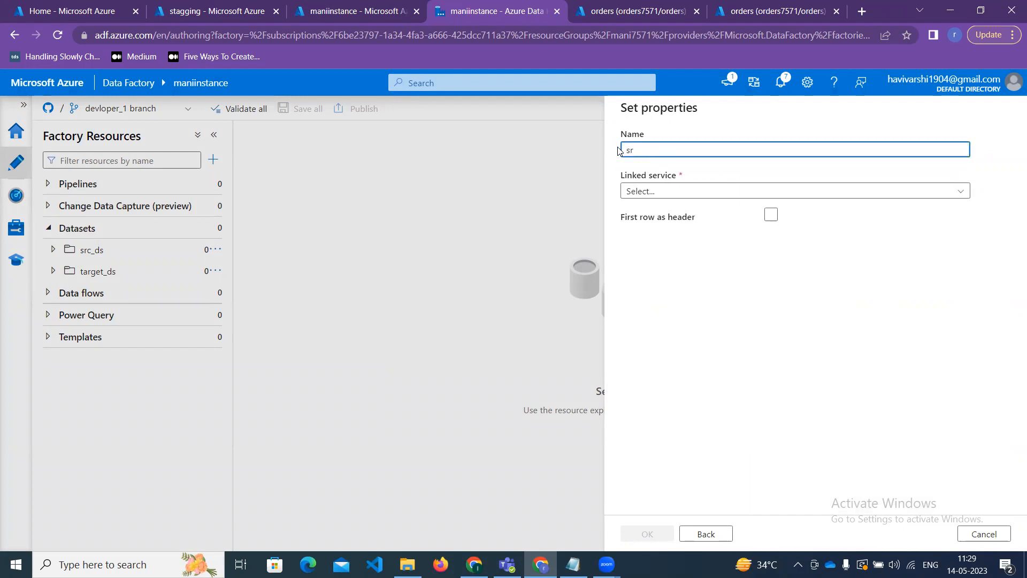
{"action": "key", "text": "BackSpace"}
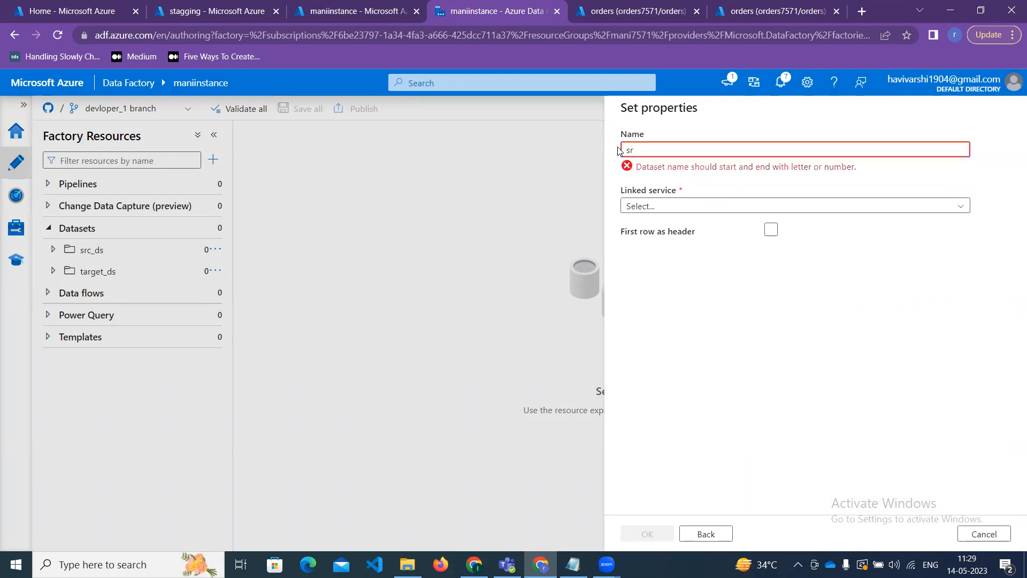
{"action": "type", "text": "_files"}
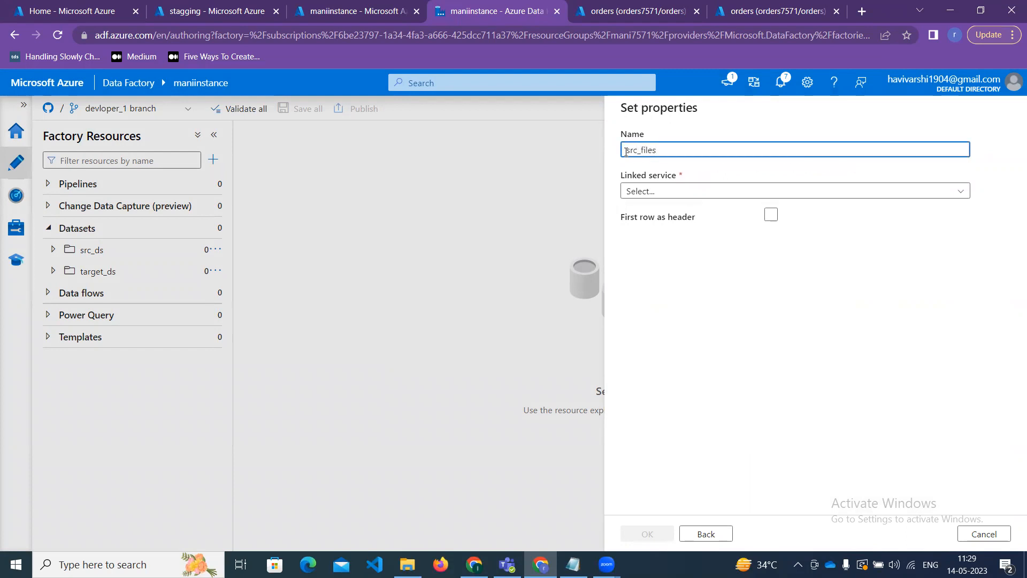
{"action": "left_click", "coordinate": [675, 193]}
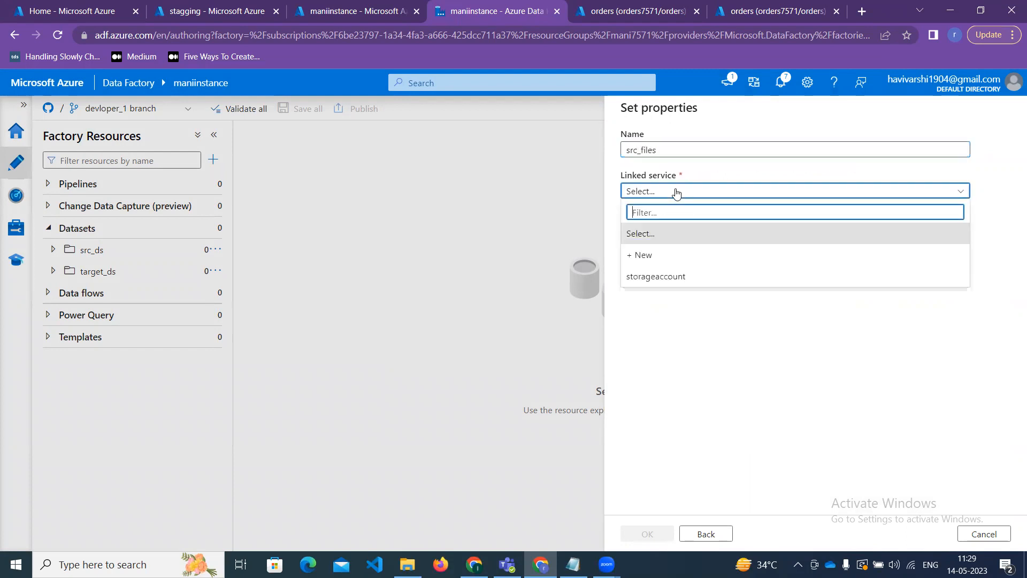
{"action": "left_click", "coordinate": [673, 276]}
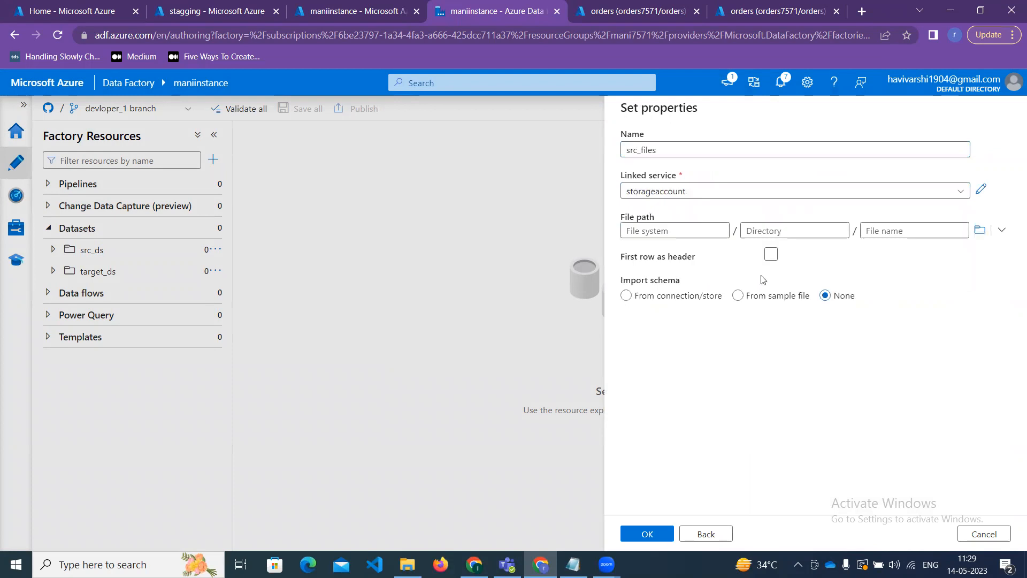
{"action": "left_click", "coordinate": [771, 255]}
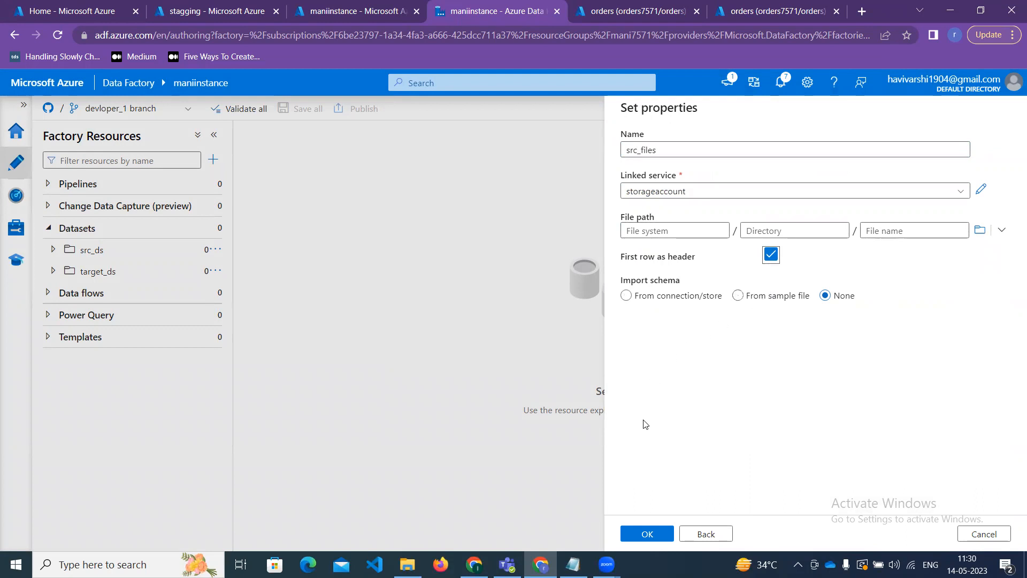
{"action": "left_click", "coordinate": [637, 533]}
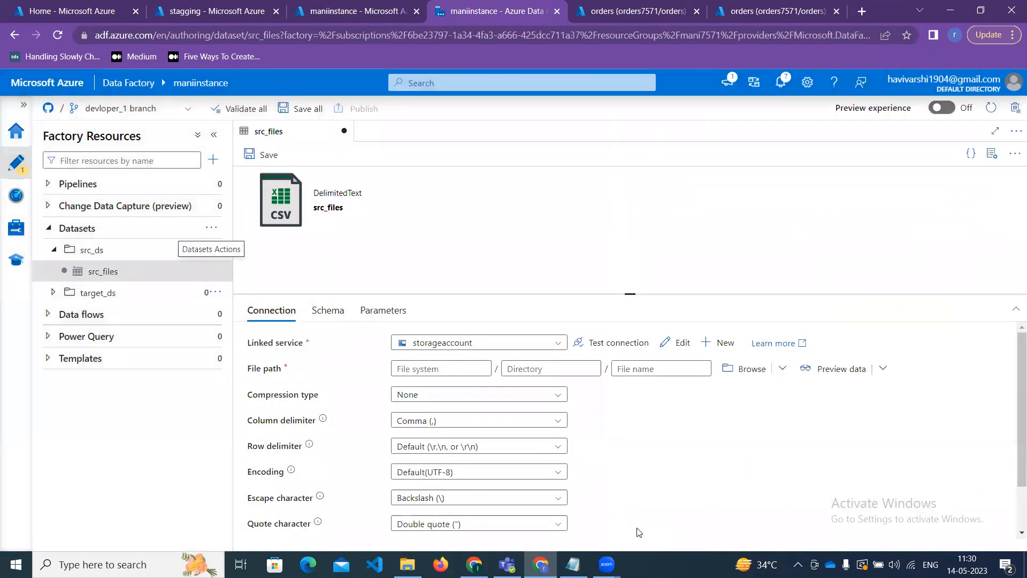
- Add dataset parameters srccontainer, srcfolder and srcfilename to src_files
{"action": "left_click", "coordinate": [380, 312]}
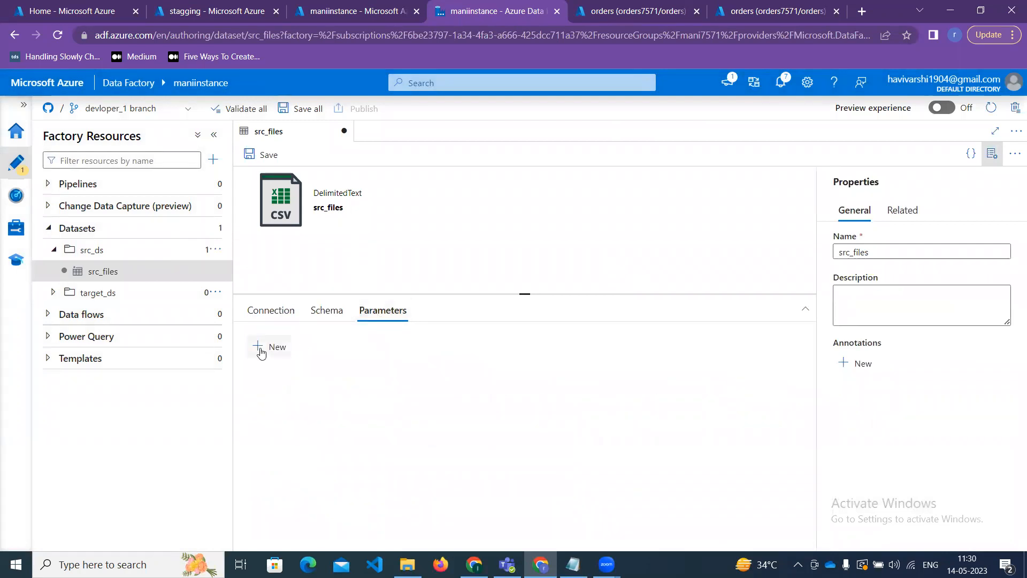
{"action": "left_click", "coordinate": [260, 349]}
{"action": "left_click", "coordinate": [308, 396]}
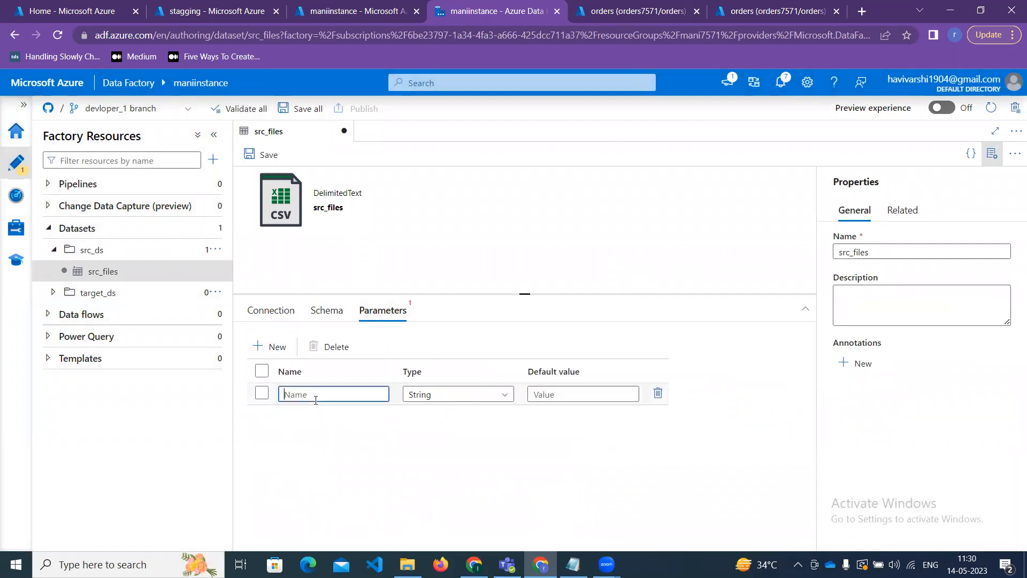
{"action": "type", "text": "srccontainer"}
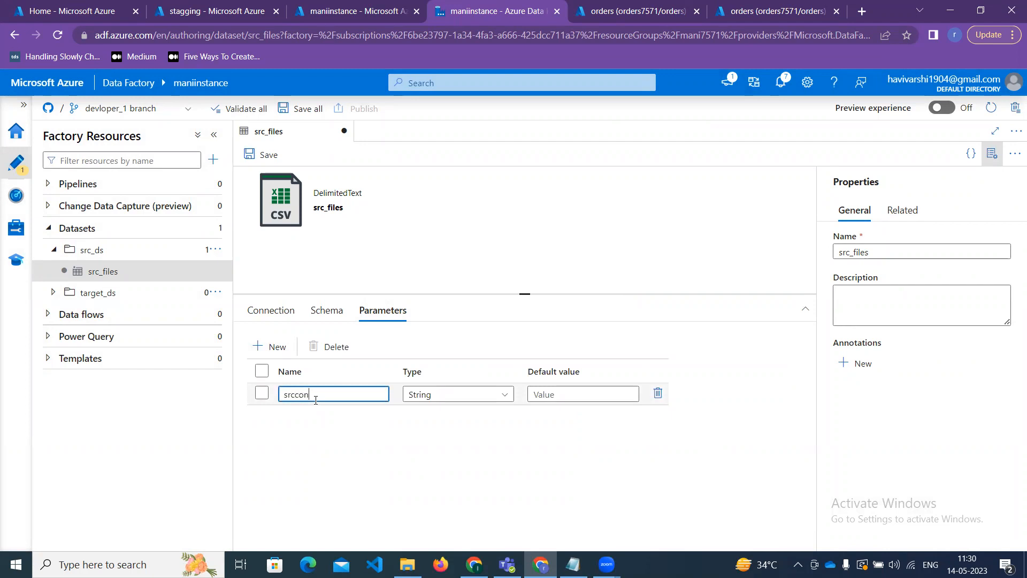
{"action": "left_click", "coordinate": [273, 347]}
{"action": "left_click", "coordinate": [313, 414]}
{"action": "type", "text": "srcfolder"}
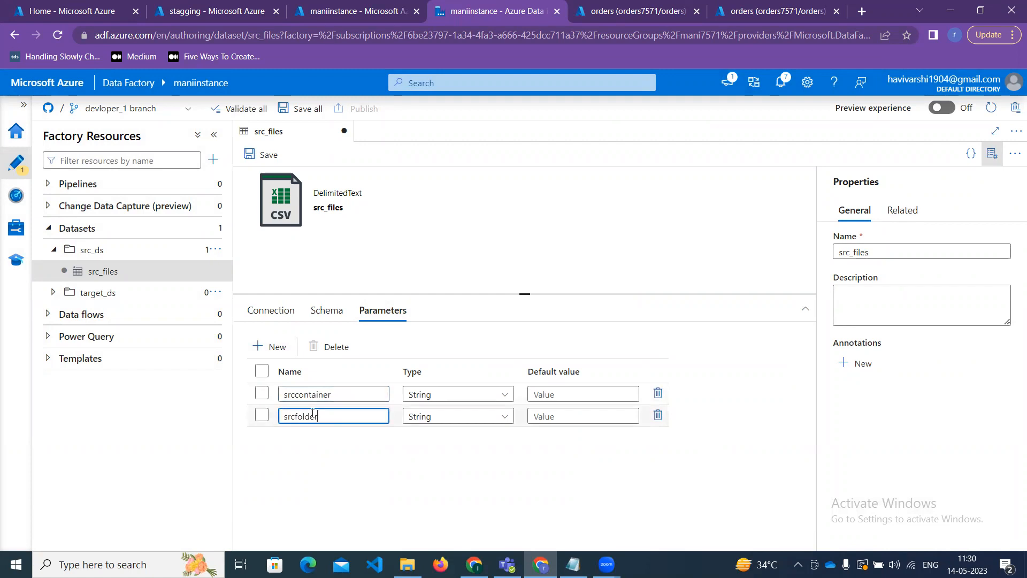
{"action": "left_click", "coordinate": [271, 348]}
{"action": "left_click", "coordinate": [331, 442]}
{"action": "type", "text": "srcfilename"}
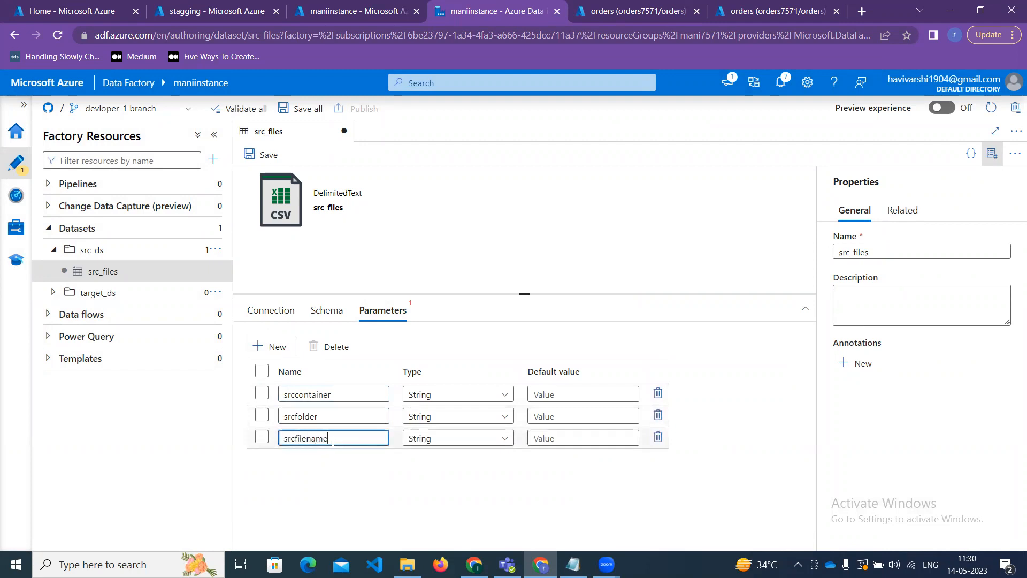
{"action": "left_click", "coordinate": [271, 311]}
{"action": "left_click", "coordinate": [428, 391]}
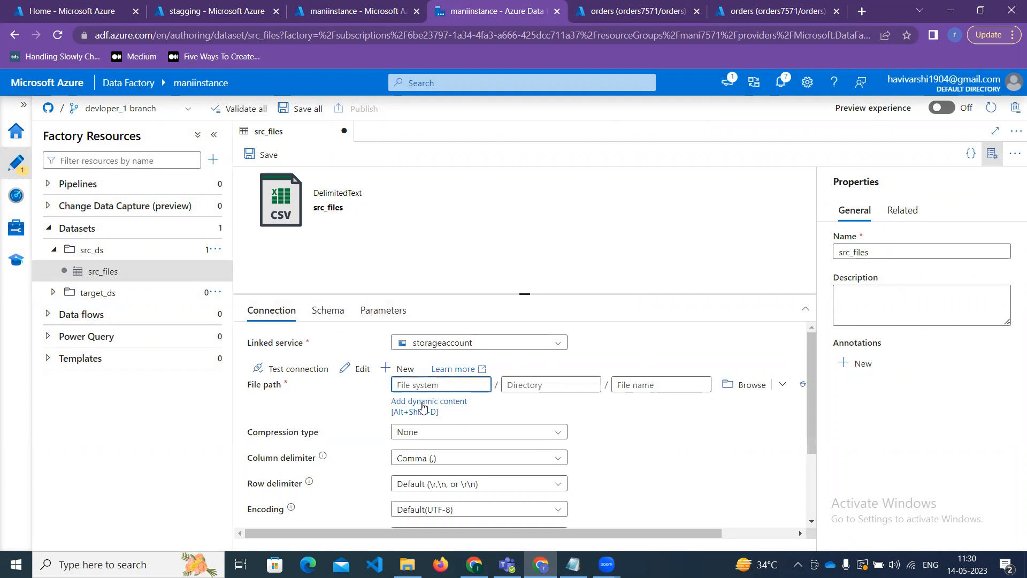
{"action": "left_click", "coordinate": [423, 402]}
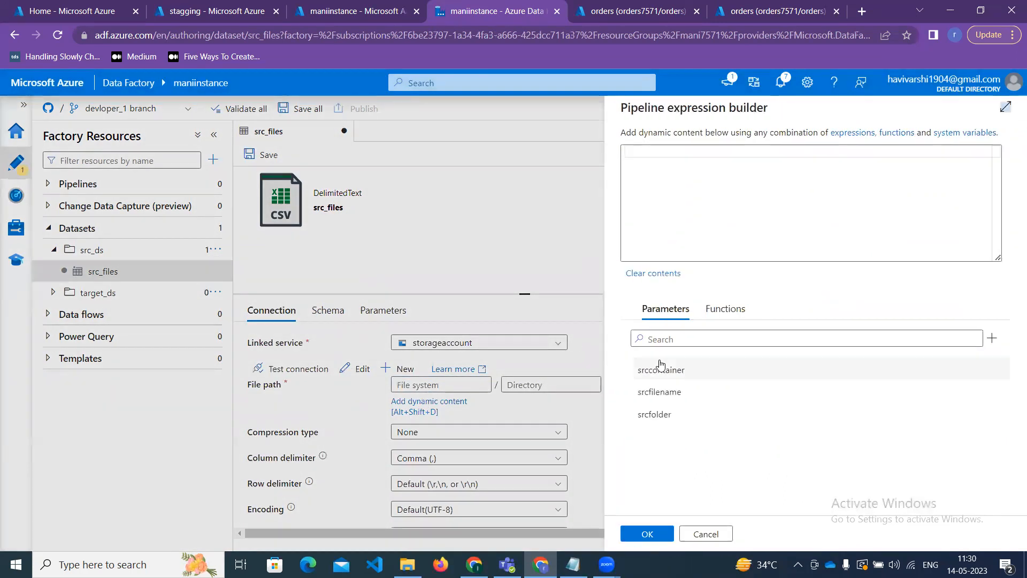
{"action": "left_click", "coordinate": [661, 369]}
{"action": "left_click", "coordinate": [661, 530]}
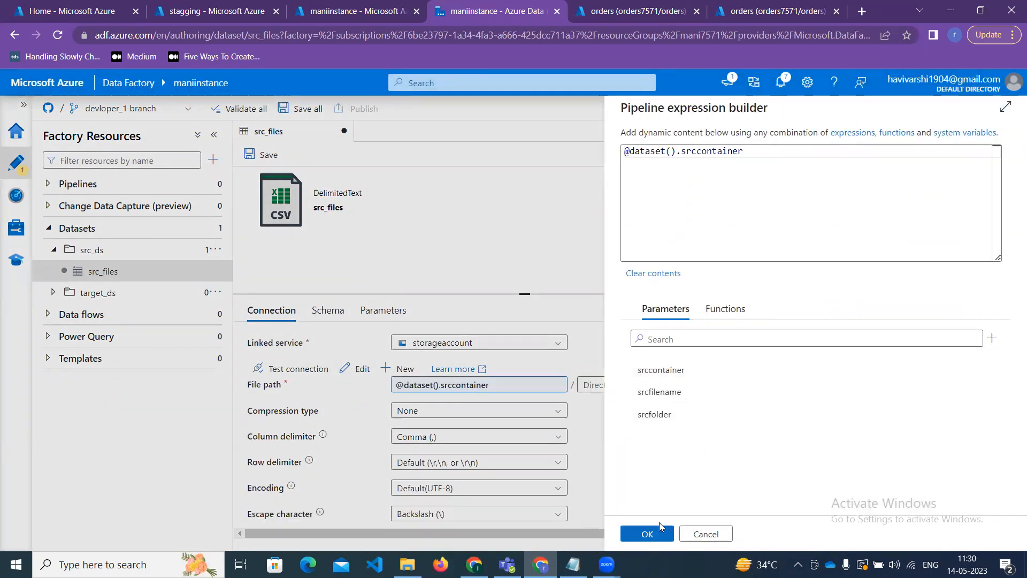
{"action": "left_click", "coordinate": [612, 400]}
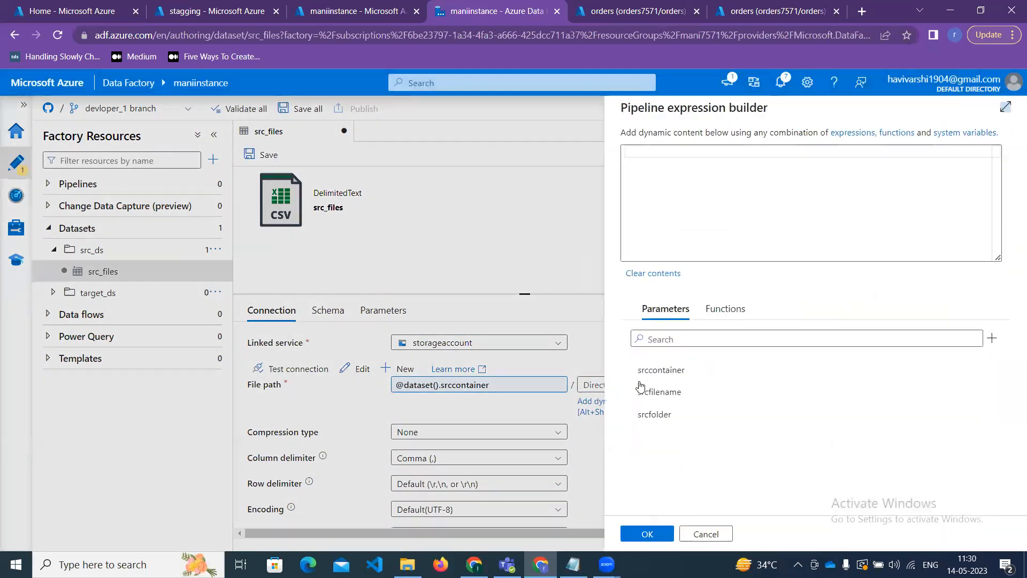
{"action": "left_click", "coordinate": [654, 415]}
{"action": "left_click", "coordinate": [650, 533]}
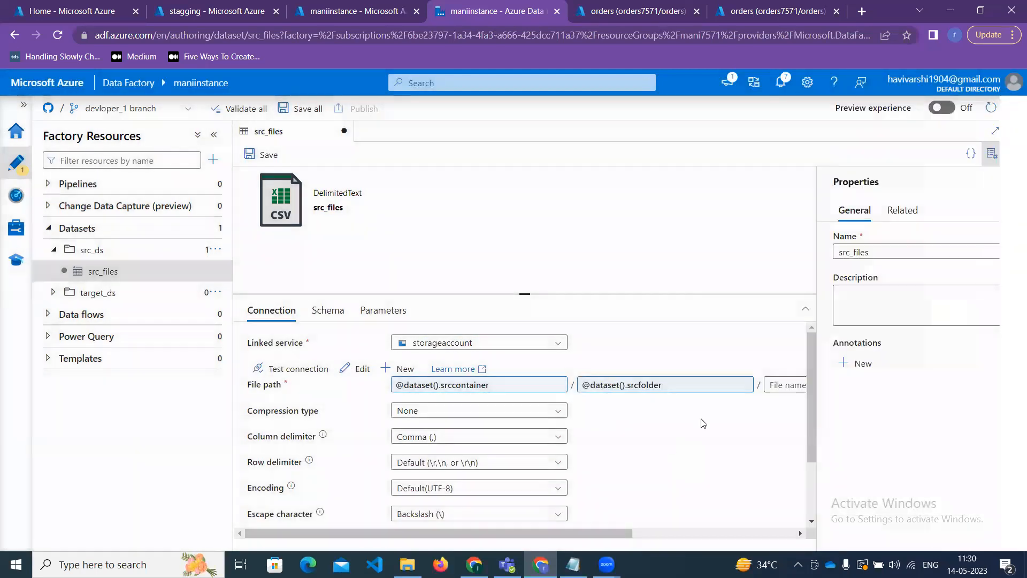
{"action": "left_click", "coordinate": [776, 405]}
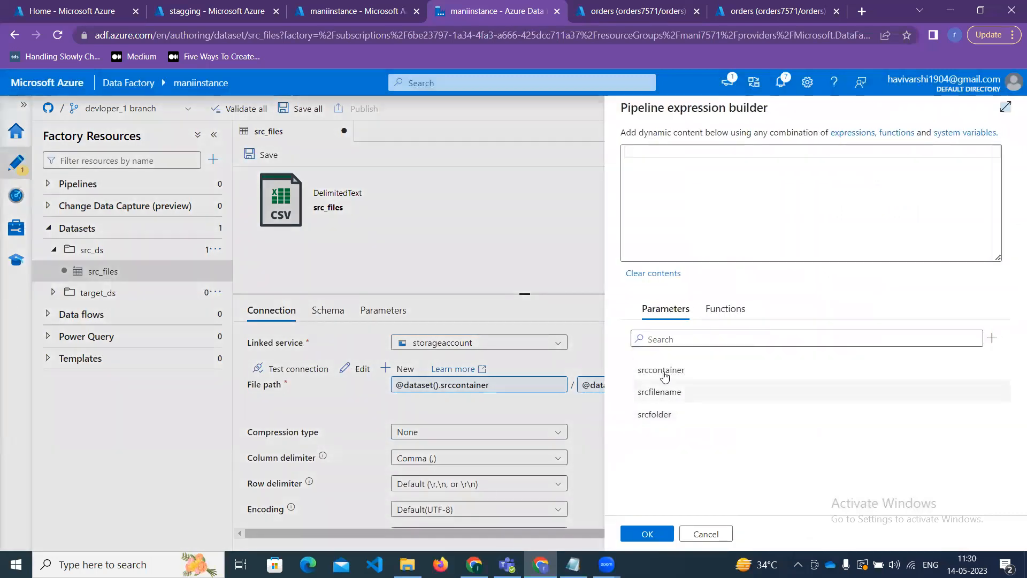
{"action": "left_click", "coordinate": [661, 392]}
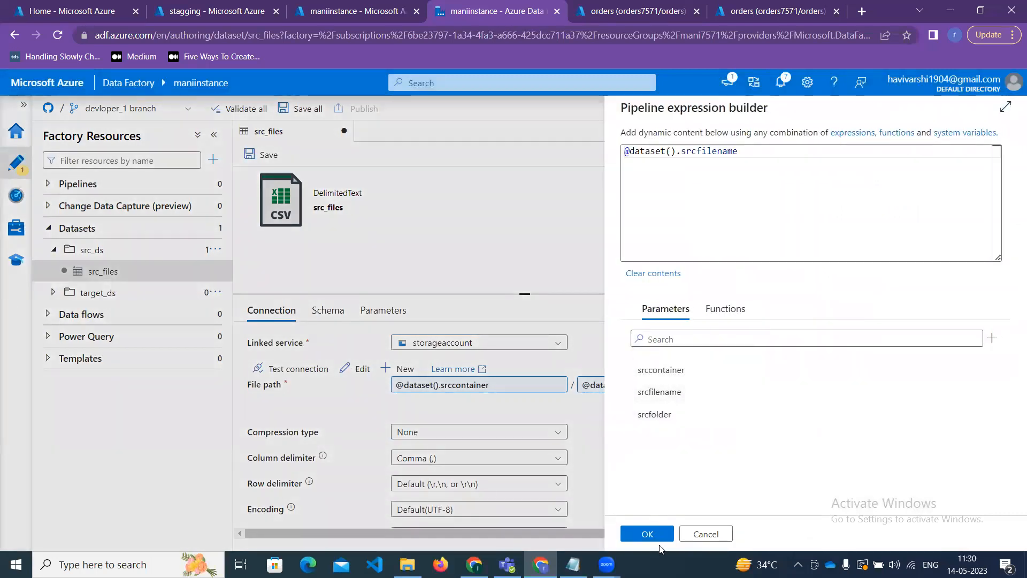
{"action": "left_click", "coordinate": [658, 537]}
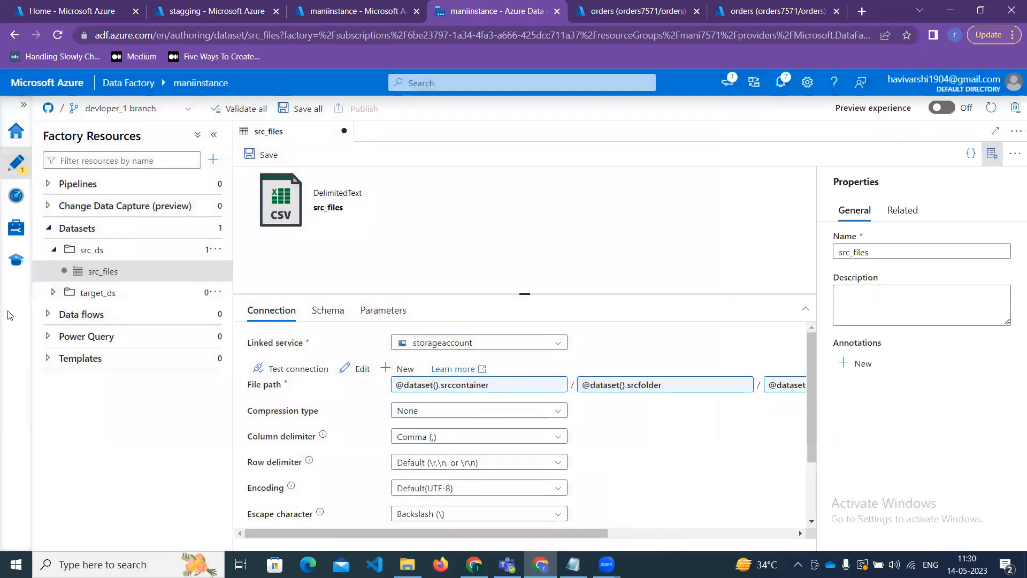
{"action": "left_click", "coordinate": [295, 105]}
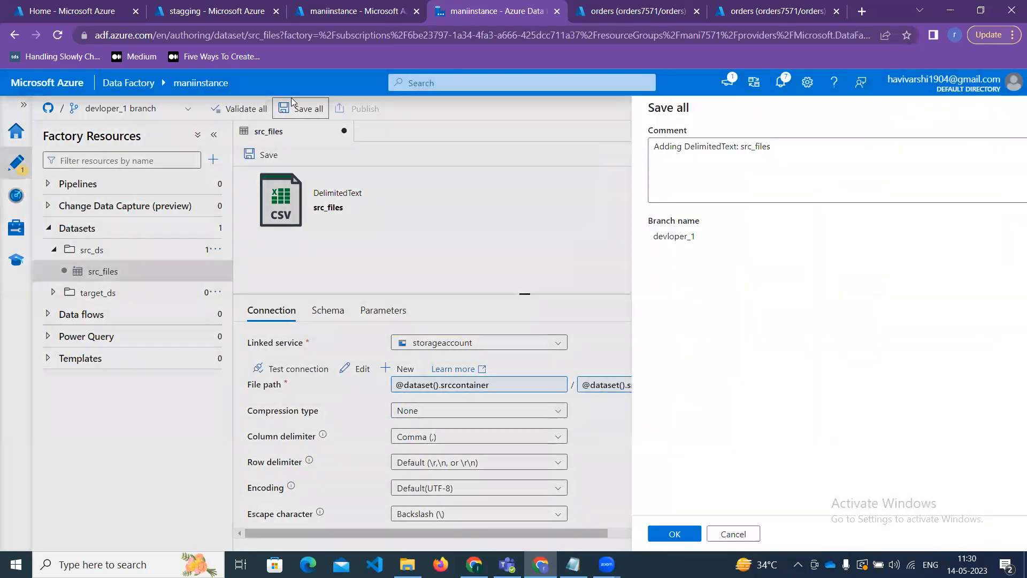
- Save all changes to the devloper_1 Git branch
{"action": "left_click", "coordinate": [650, 533]}
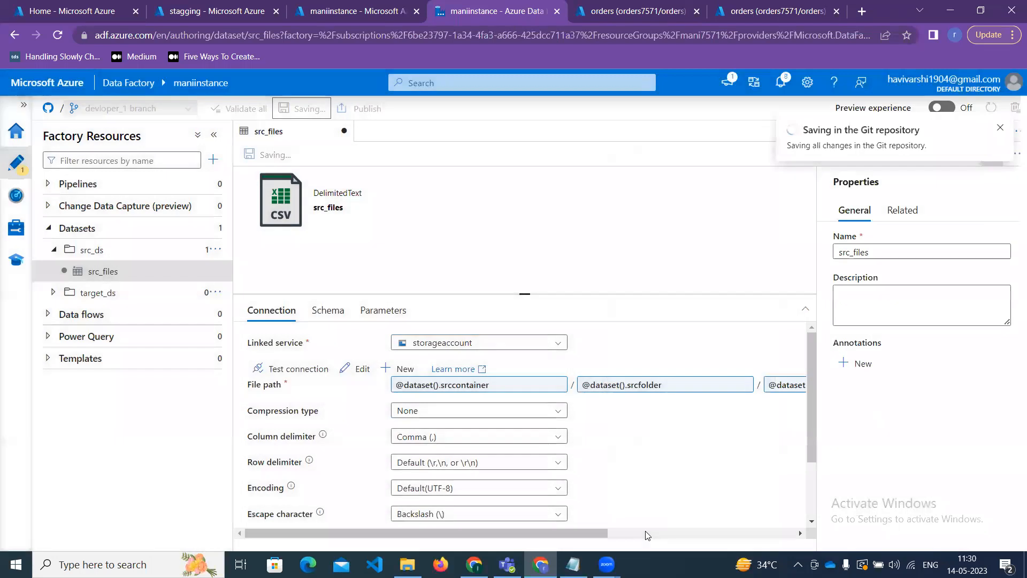
{"action": "left_click", "coordinate": [217, 251]}
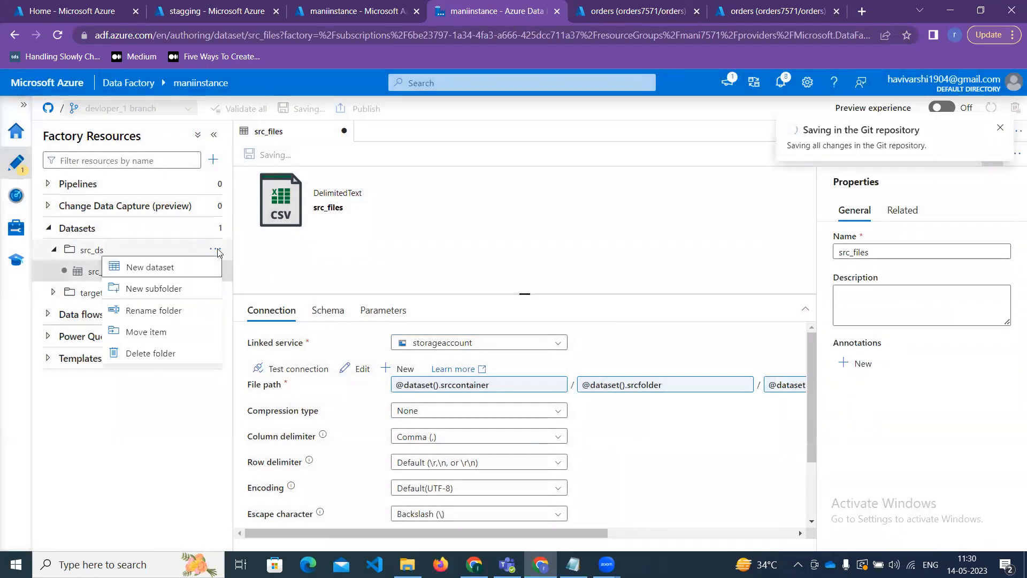
{"action": "left_click", "coordinate": [201, 275]}
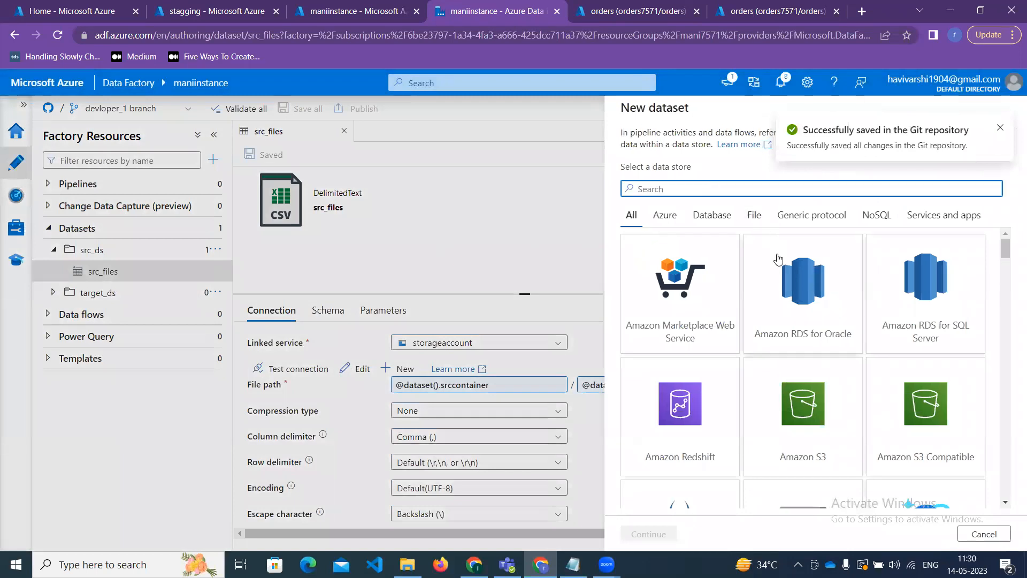
{"action": "scroll", "coordinate": [786, 369], "scroll_direction": "down", "scroll_amount": 9}
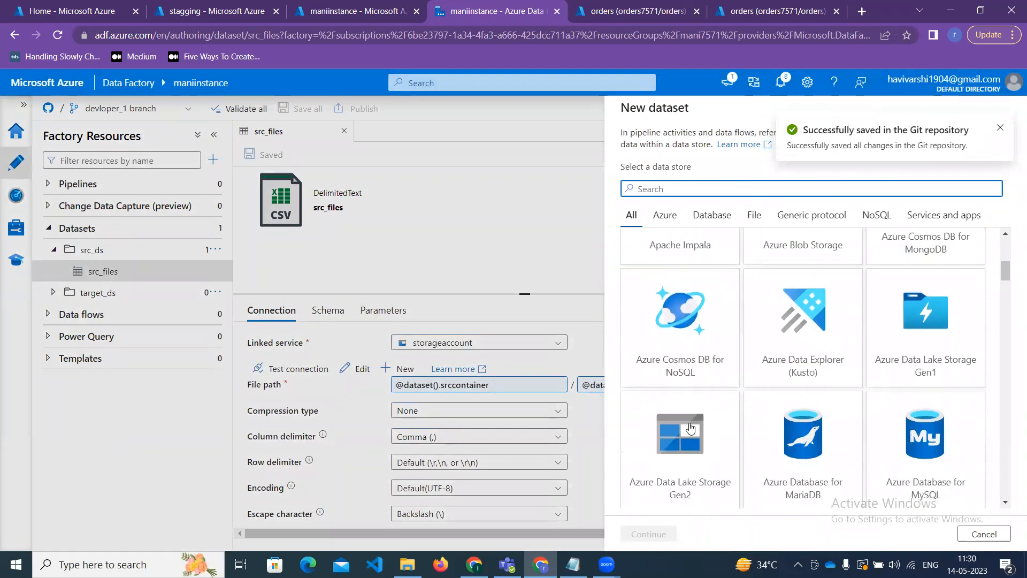
{"action": "left_click", "coordinate": [676, 489]}
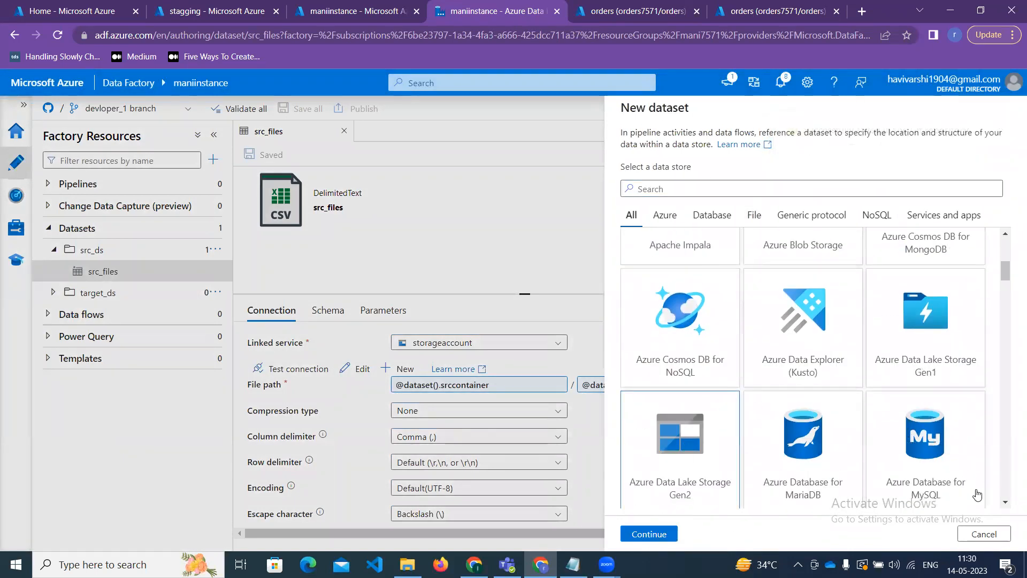
{"action": "left_click", "coordinate": [983, 533]}
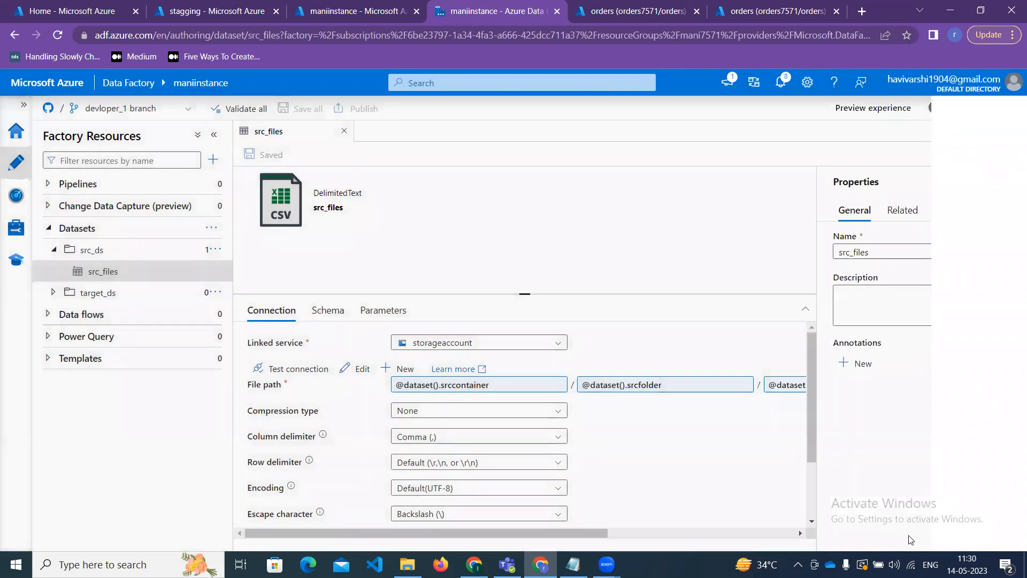
- Start a new dataset in src_ds and filter data stores by 'sq'
{"action": "left_click", "coordinate": [215, 249]}
{"action": "left_click", "coordinate": [185, 276]}
{"action": "type", "text": "s"}
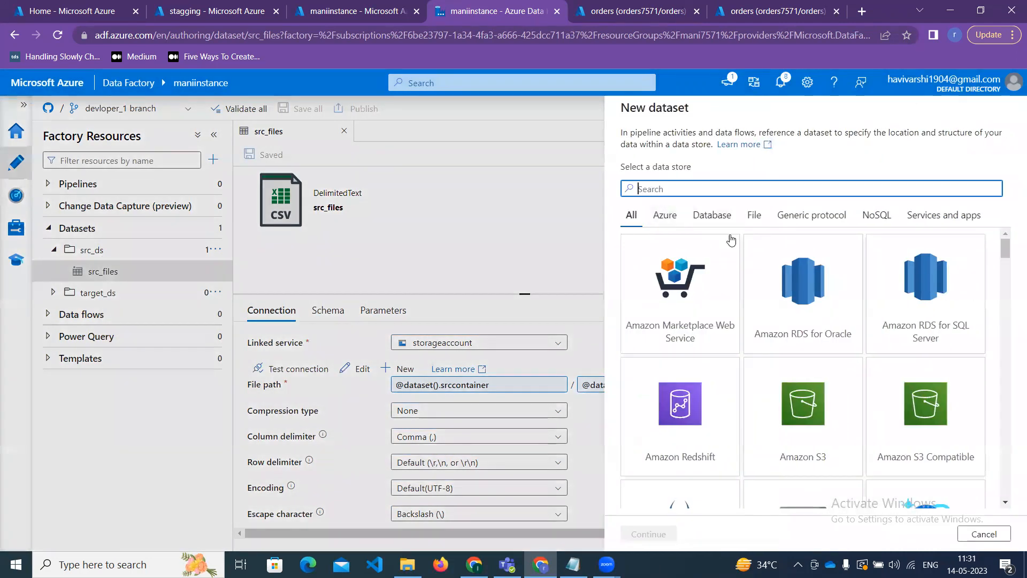
{"action": "type", "text": "q"}
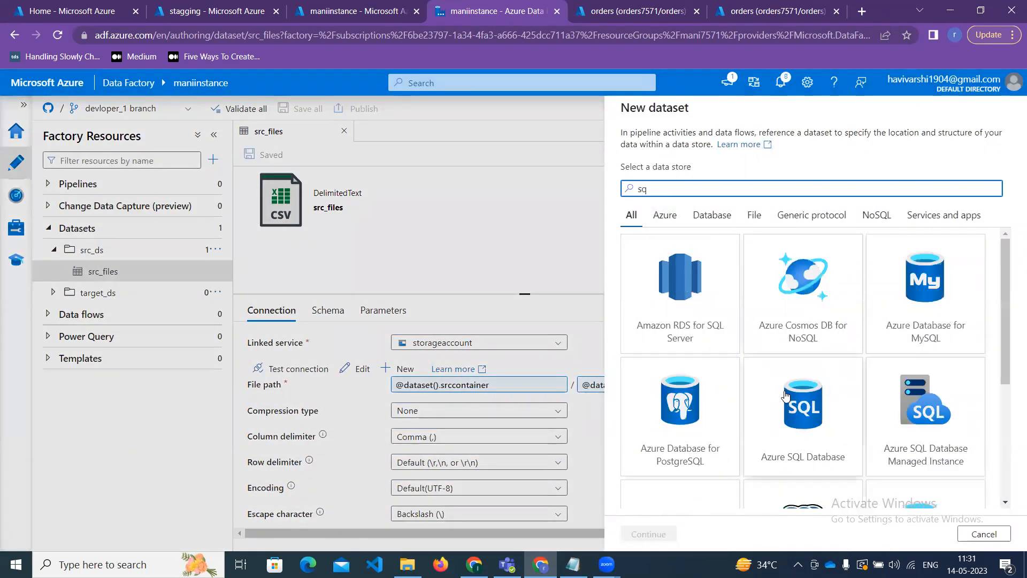
- Create Azure SQL dataset config_fullload on AzureSqlDatabase1, table config.full_load, importing schema
{"action": "left_click", "coordinate": [802, 412]}
{"action": "left_click", "coordinate": [648, 532]}
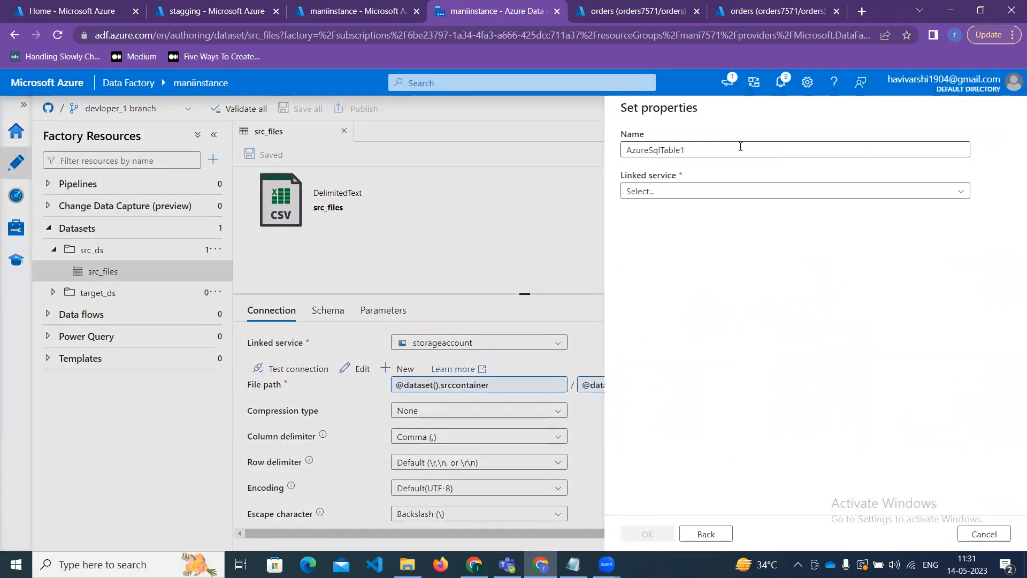
{"action": "key", "text": "BackSpace"}
{"action": "type", "text": "con"}
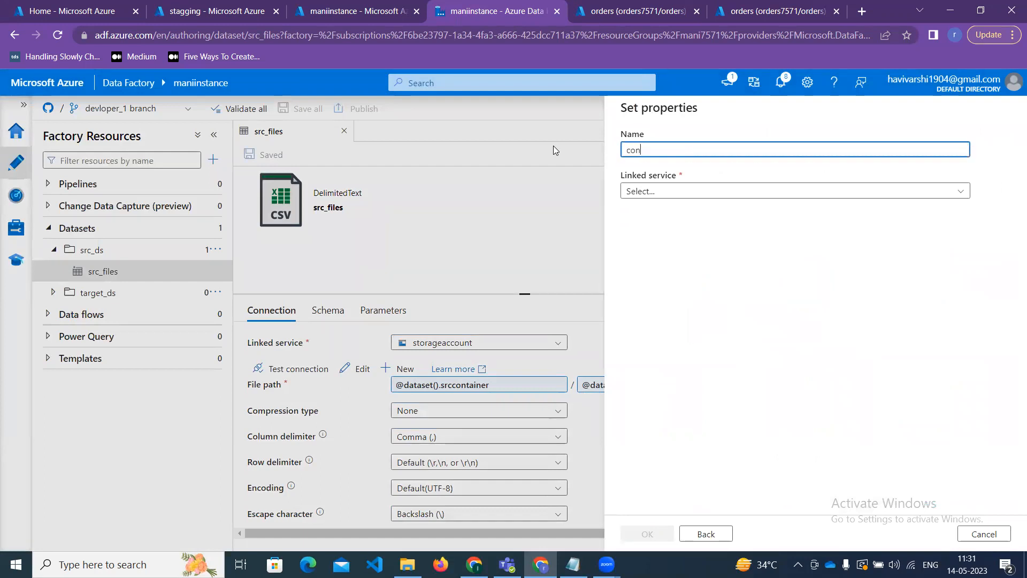
{"action": "type", "text": "fig_"}
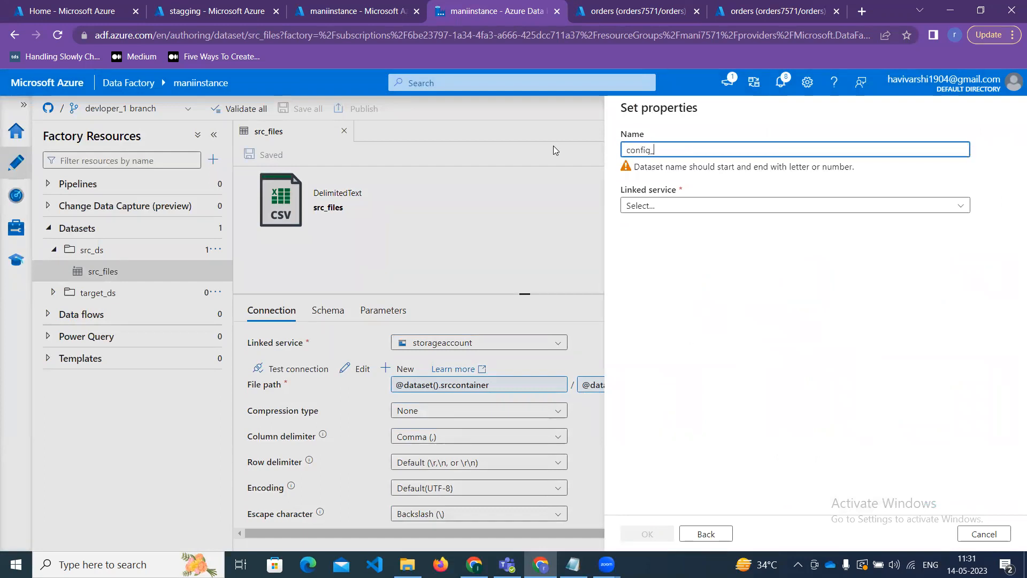
{"action": "type", "text": "full"}
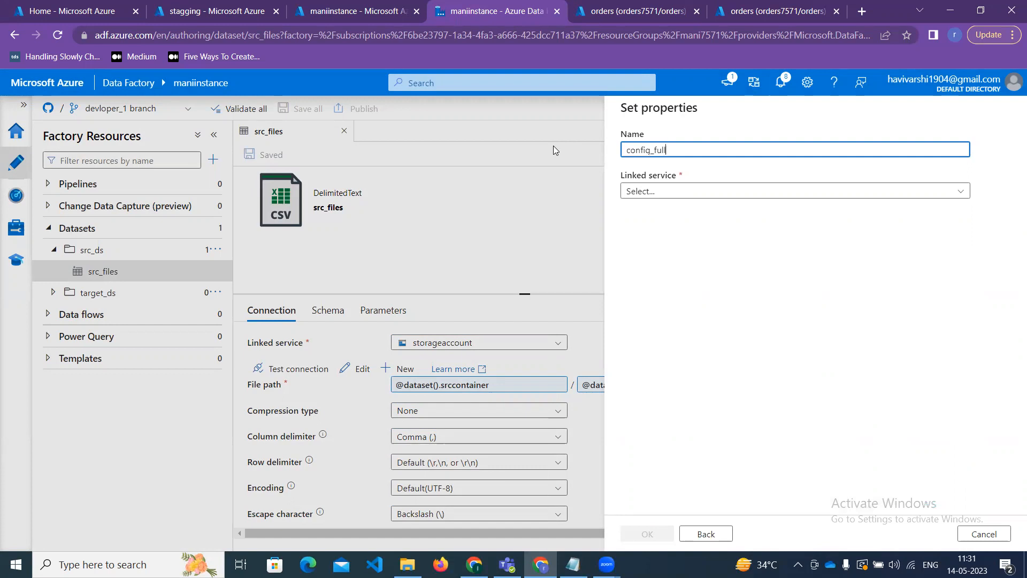
{"action": "type", "text": "load"}
{"action": "left_click", "coordinate": [654, 190]}
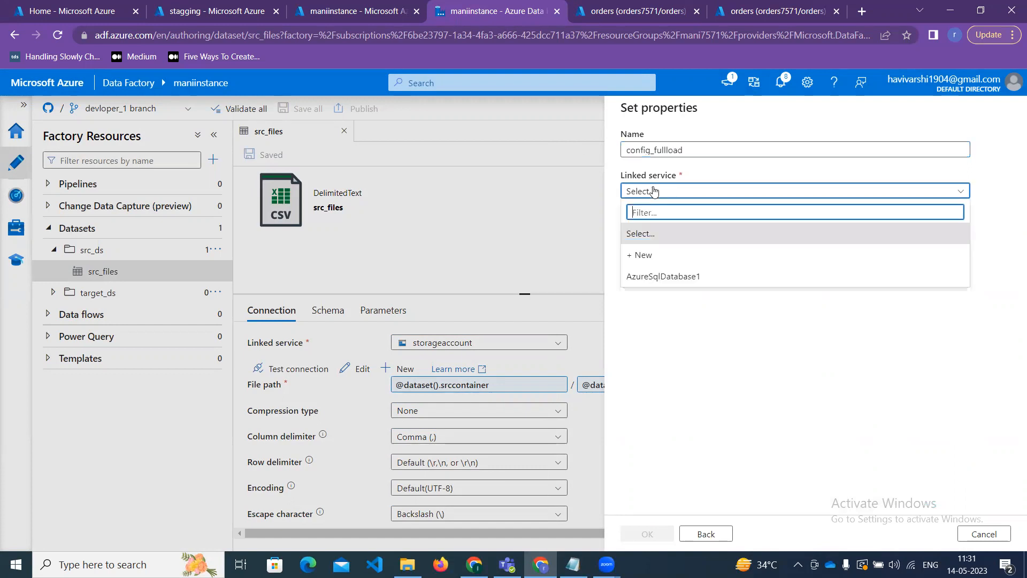
{"action": "left_click", "coordinate": [667, 280]}
{"action": "left_click", "coordinate": [958, 233]}
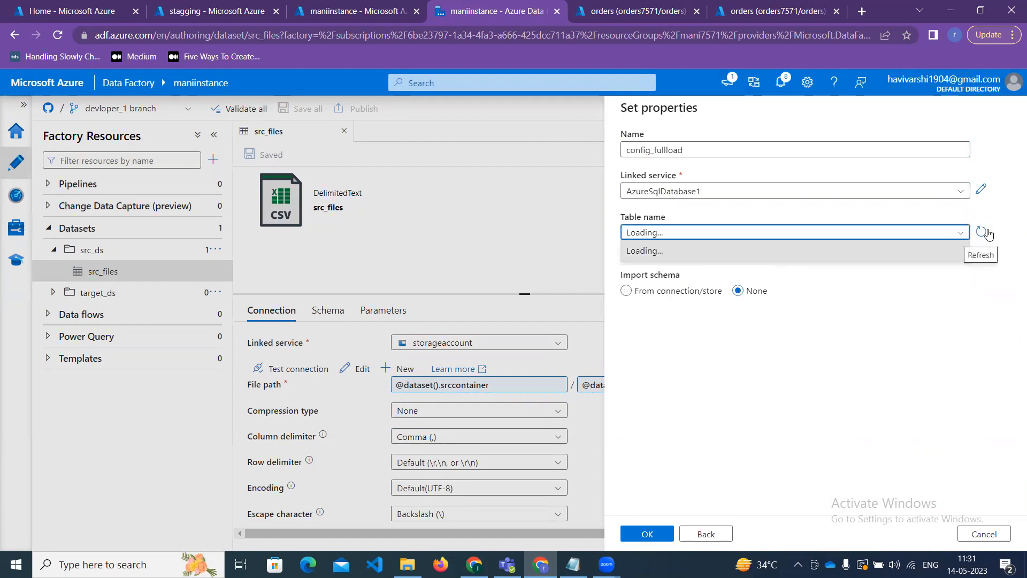
{"action": "left_click", "coordinate": [725, 294]}
{"action": "left_click", "coordinate": [629, 294]}
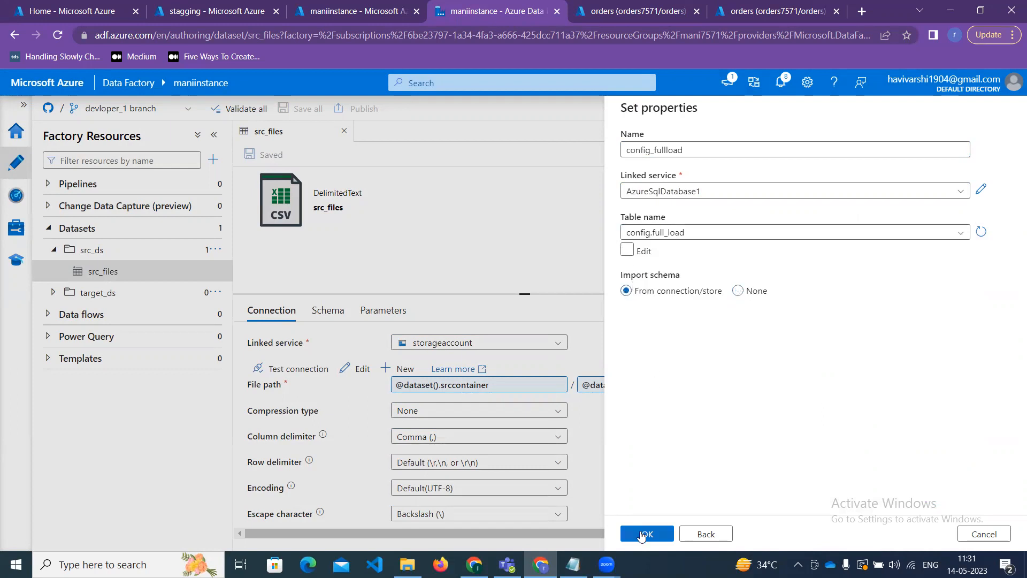
{"action": "left_click", "coordinate": [642, 534]}
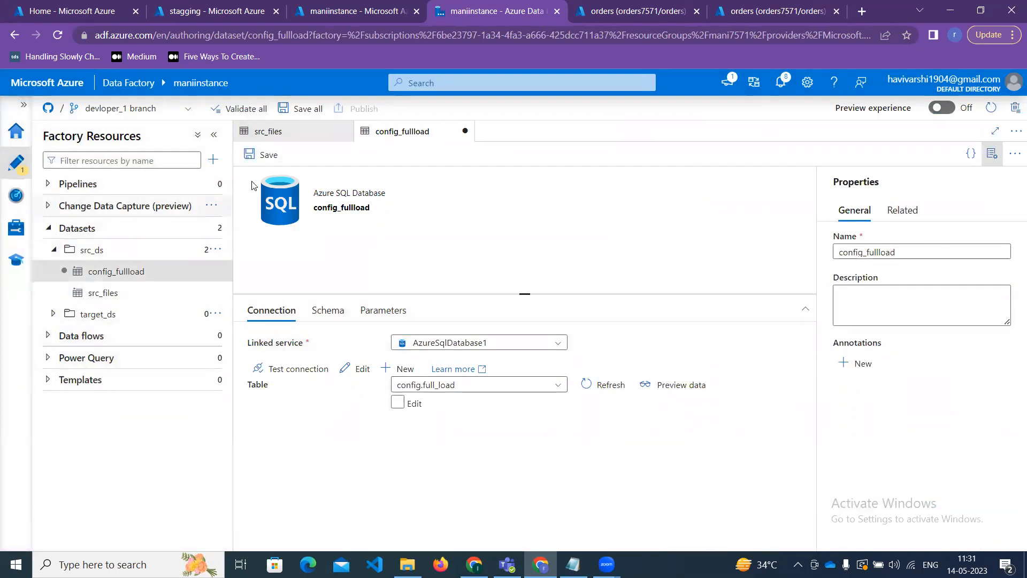
- Start a new Azure Data Lake Storage Gen2 DelimitedText dataset in the target_ds folder
{"action": "left_click", "coordinate": [299, 109]}
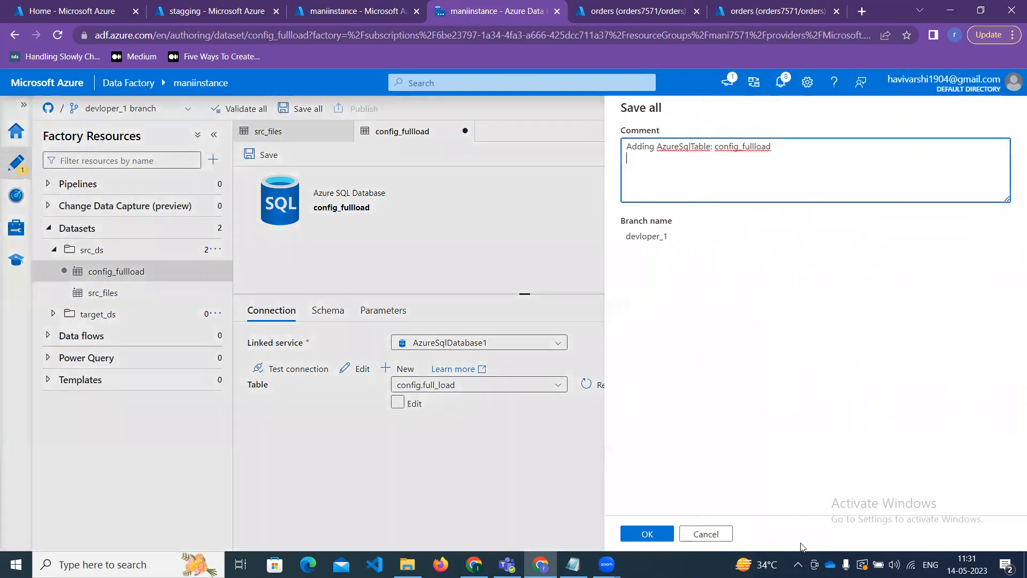
{"action": "left_click", "coordinate": [706, 533]}
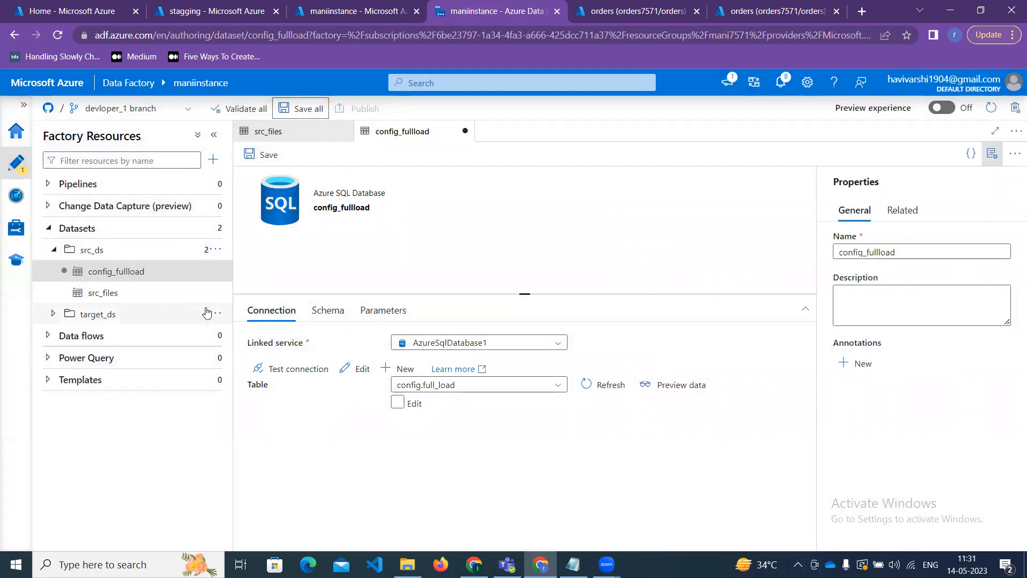
{"action": "left_click", "coordinate": [215, 313]}
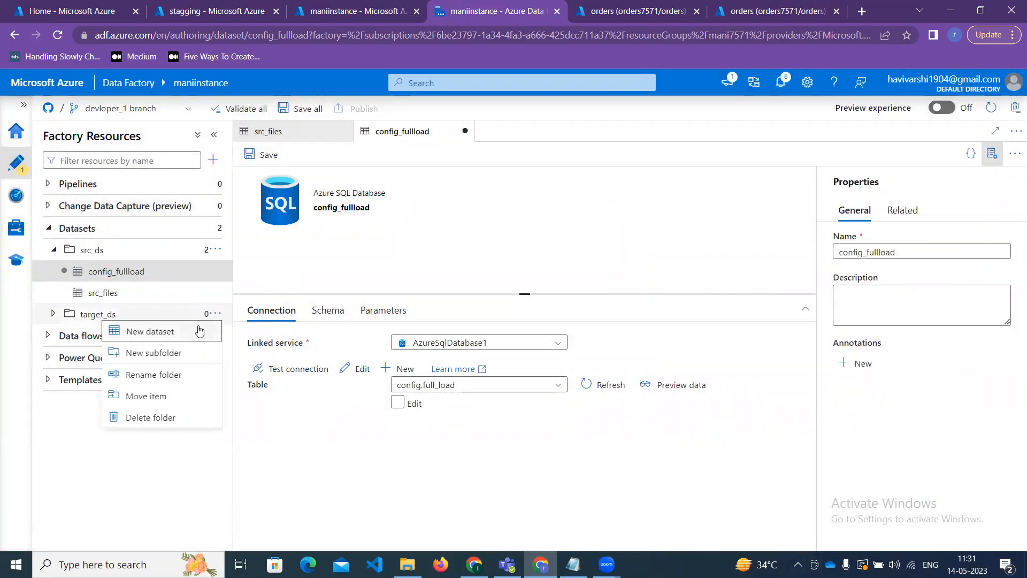
{"action": "left_click", "coordinate": [199, 331]}
{"action": "scroll", "coordinate": [768, 367], "scroll_direction": "down", "scroll_amount": 5}
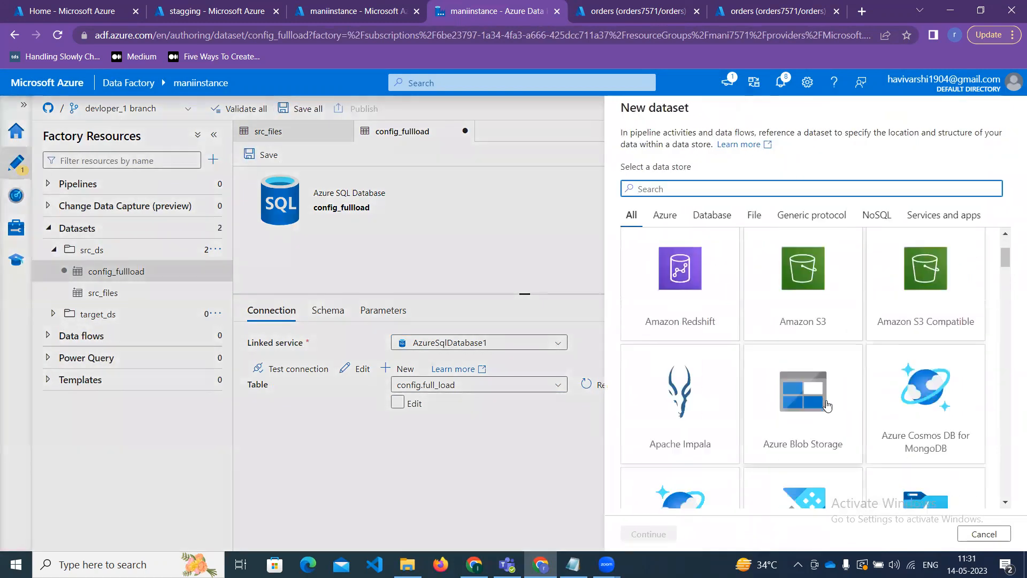
{"action": "scroll", "coordinate": [768, 367], "scroll_direction": "down", "scroll_amount": 2}
{"action": "left_click", "coordinate": [669, 473]}
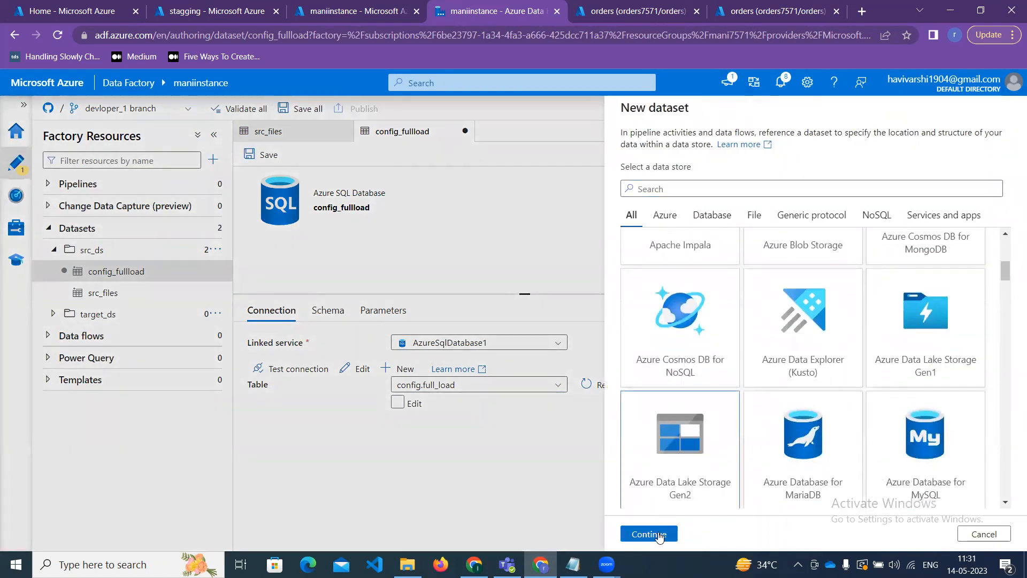
{"action": "left_click", "coordinate": [653, 534]}
{"action": "left_click", "coordinate": [942, 202]}
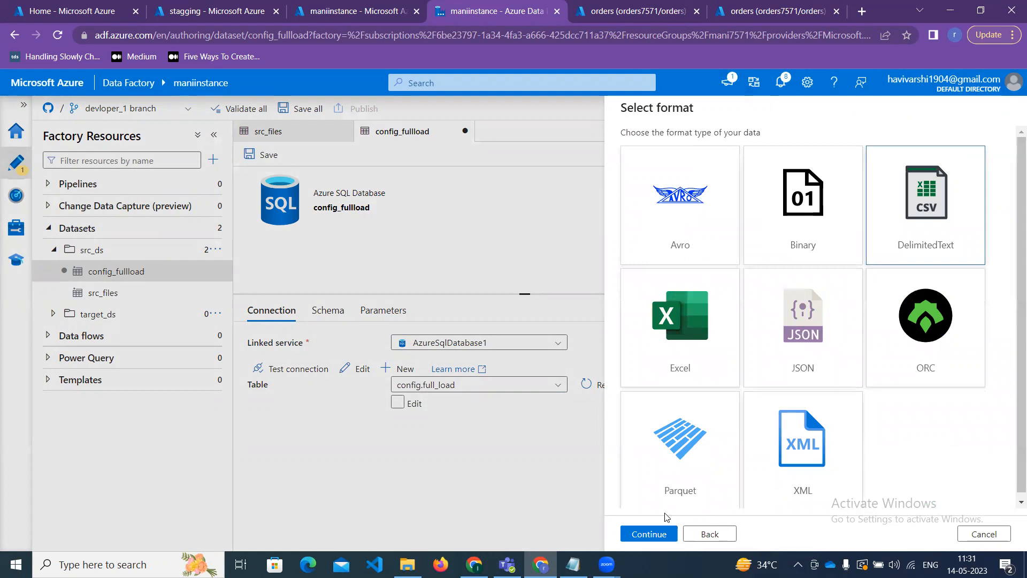
{"action": "left_click", "coordinate": [646, 534]}
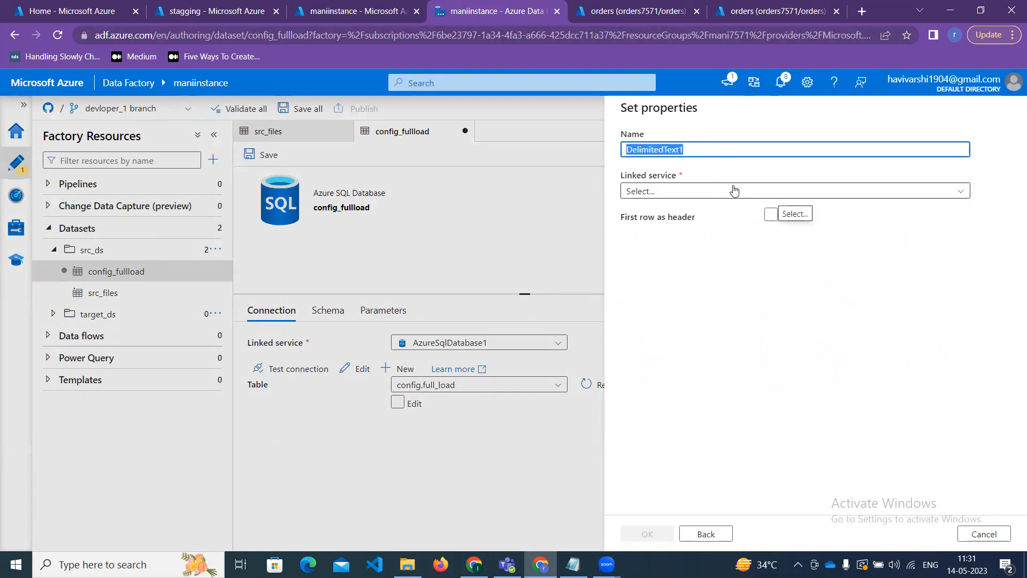
- Name it src_target on the storageaccount linked service with first row as header, and create it
{"action": "key", "text": "BackSpace"}
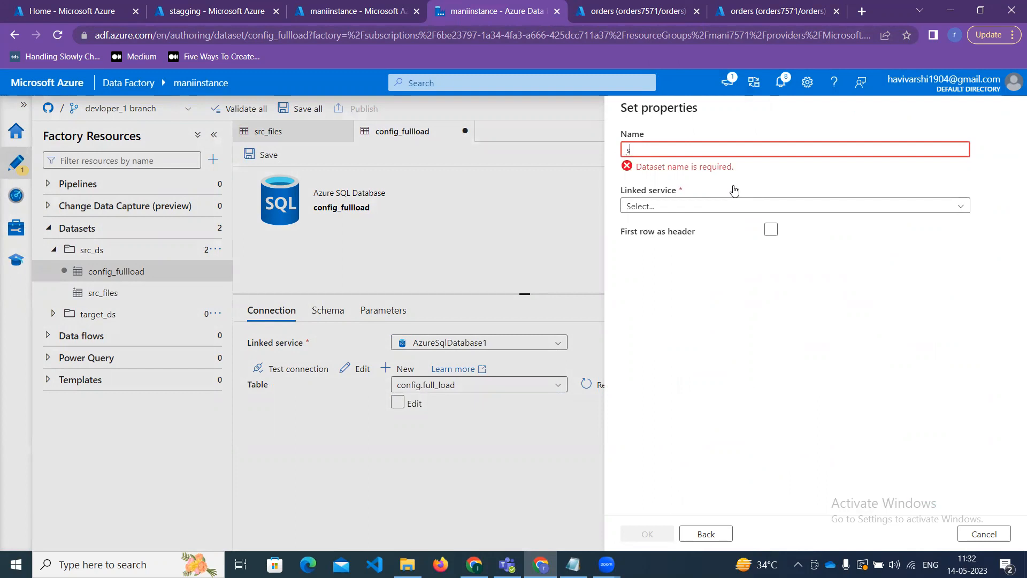
{"action": "type", "text": "_target"}
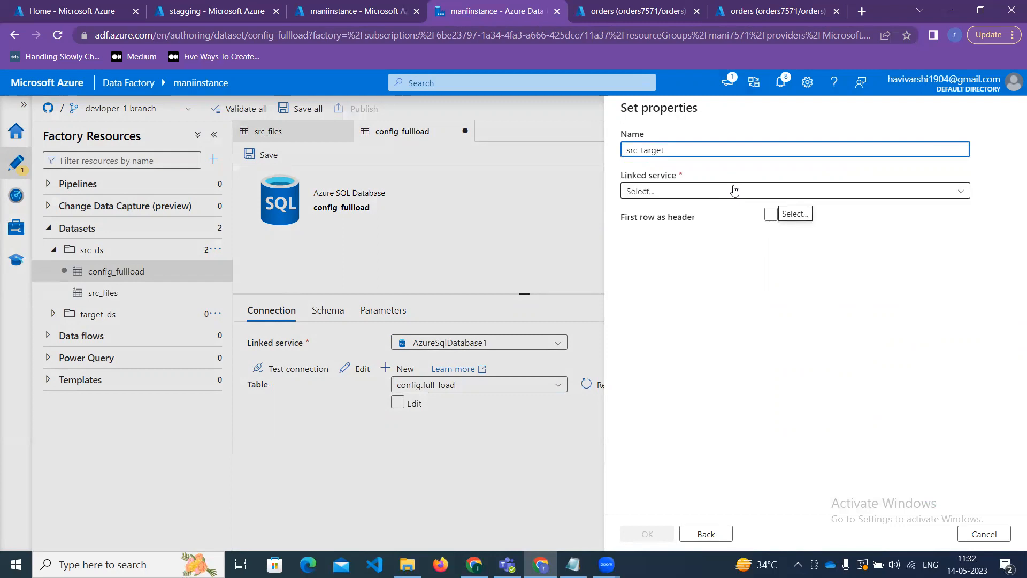
{"action": "left_click", "coordinate": [734, 191]}
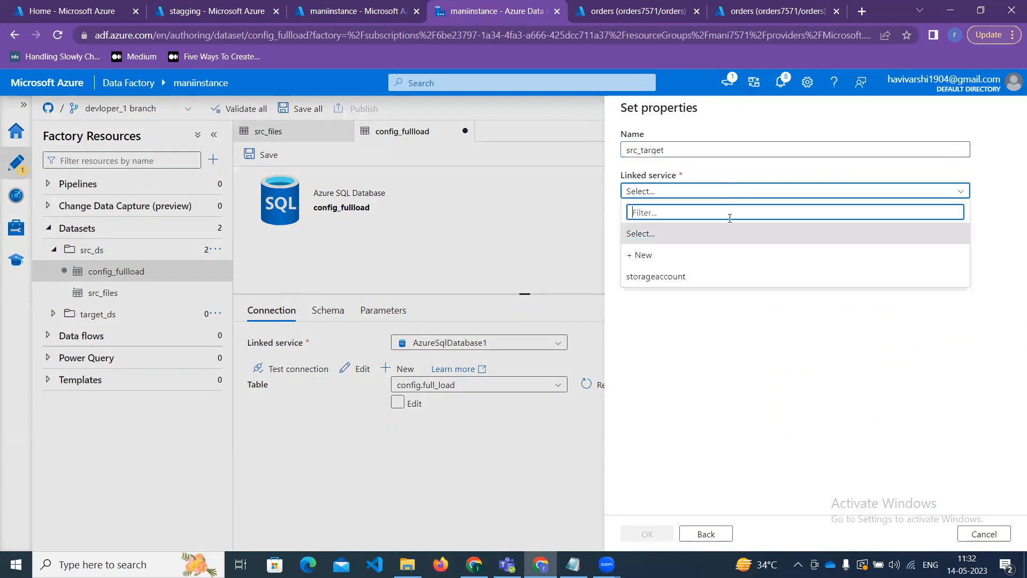
{"action": "left_click", "coordinate": [716, 274]}
{"action": "left_click", "coordinate": [770, 255]}
{"action": "left_click", "coordinate": [670, 295]}
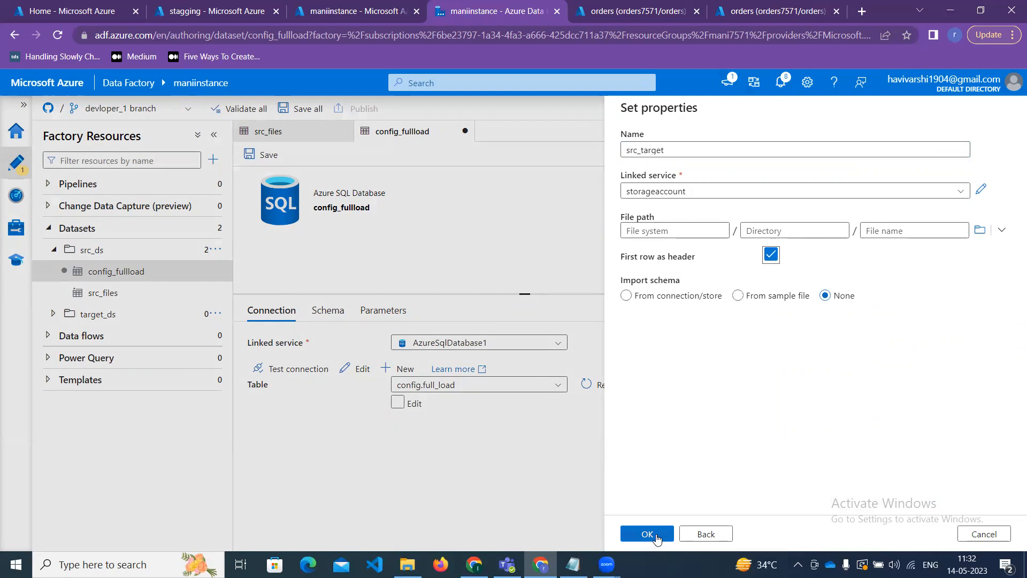
{"action": "left_click", "coordinate": [648, 533]}
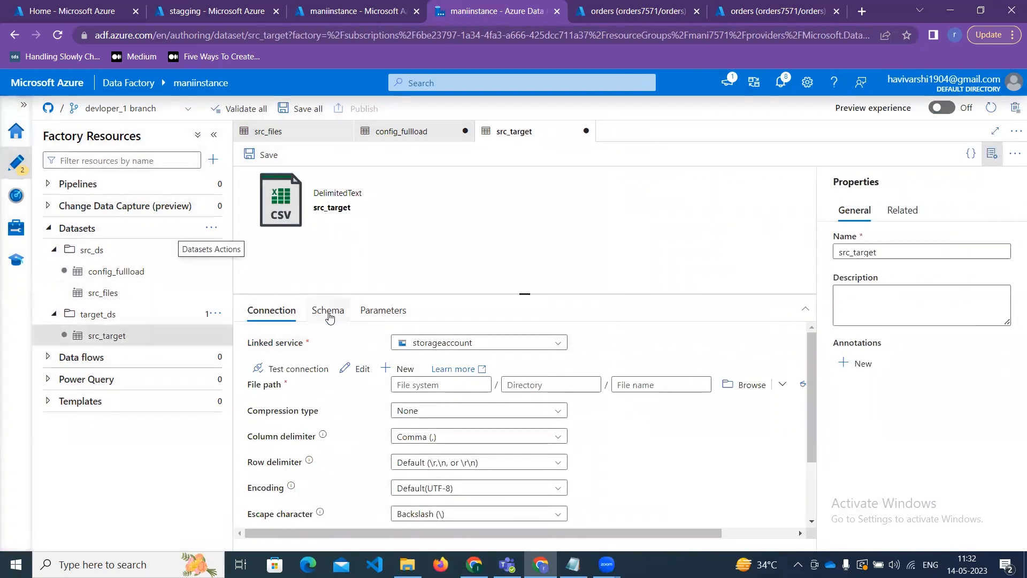
- Add parameters destinationcontainer, destinationfolder and destinationfile to the src_target dataset
{"action": "left_click", "coordinate": [366, 314]}
{"action": "left_click", "coordinate": [275, 347]}
{"action": "left_click", "coordinate": [310, 395]}
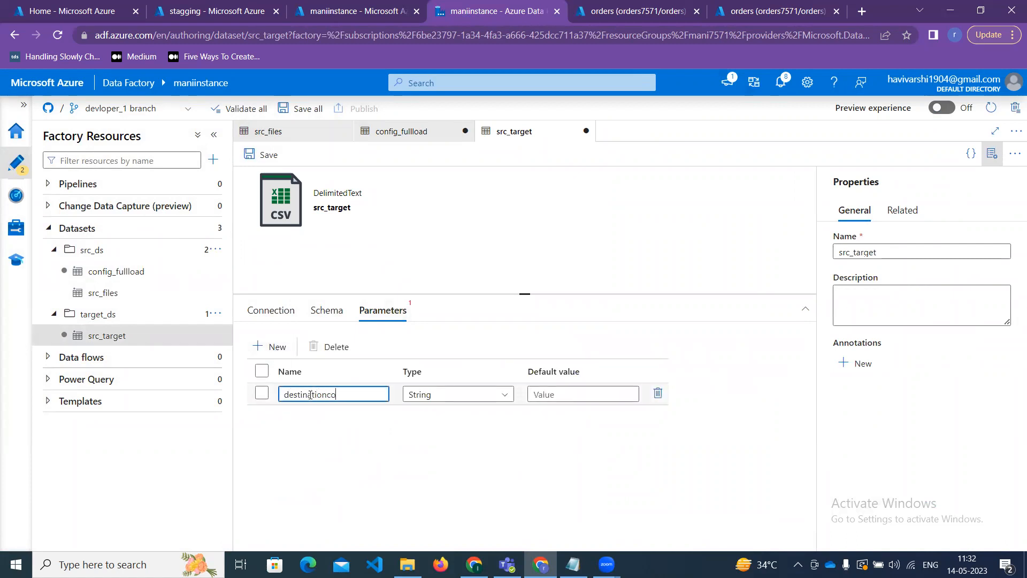
{"action": "left_click", "coordinate": [271, 346]}
{"action": "type", "text": "destinationfold"}
{"action": "left_click", "coordinate": [271, 346]}
{"action": "type", "text": "destination"}
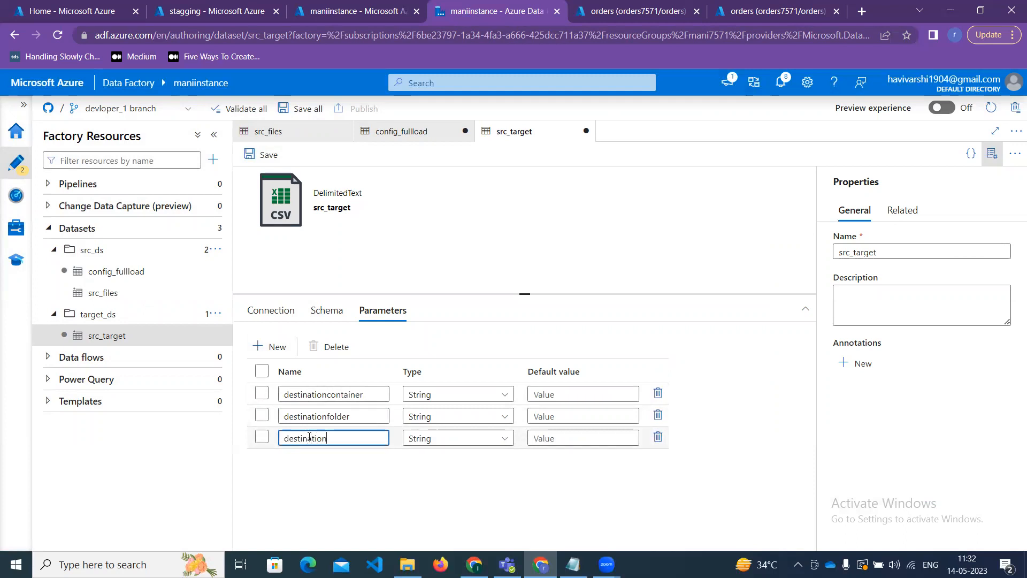
{"action": "type", "text": "file"}
{"action": "left_click", "coordinate": [270, 310]}
{"action": "left_click", "coordinate": [461, 386]}
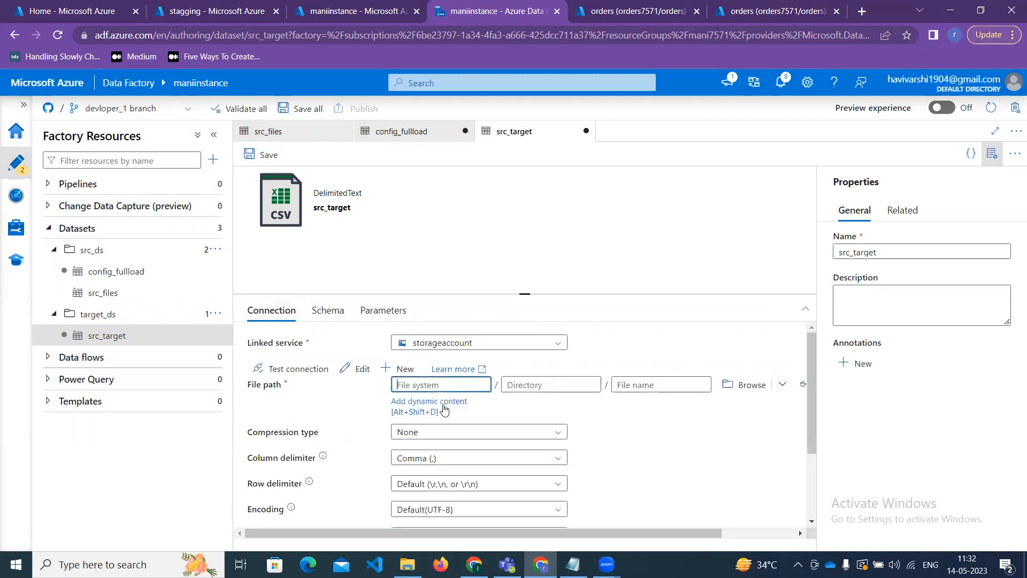
- Set the file path's File system to destinationcontainer and Directory to destinationfolder via dynamic content
{"action": "left_click", "coordinate": [444, 403]}
{"action": "left_click", "coordinate": [678, 370]}
{"action": "left_click", "coordinate": [647, 533]}
{"action": "left_click", "coordinate": [625, 384]}
{"action": "left_click", "coordinate": [639, 402]}
{"action": "left_click", "coordinate": [647, 415]}
{"action": "left_click", "coordinate": [665, 534]}
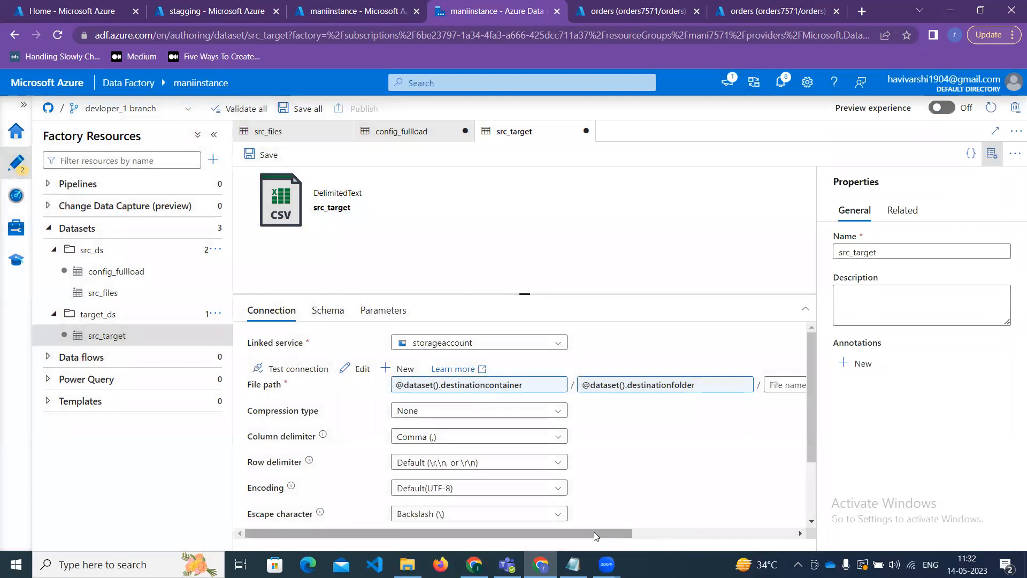
{"action": "left_click", "coordinate": [665, 534]}
- Set the File name to the destinationfile parameter and bring up Save all
{"action": "left_click", "coordinate": [628, 388]}
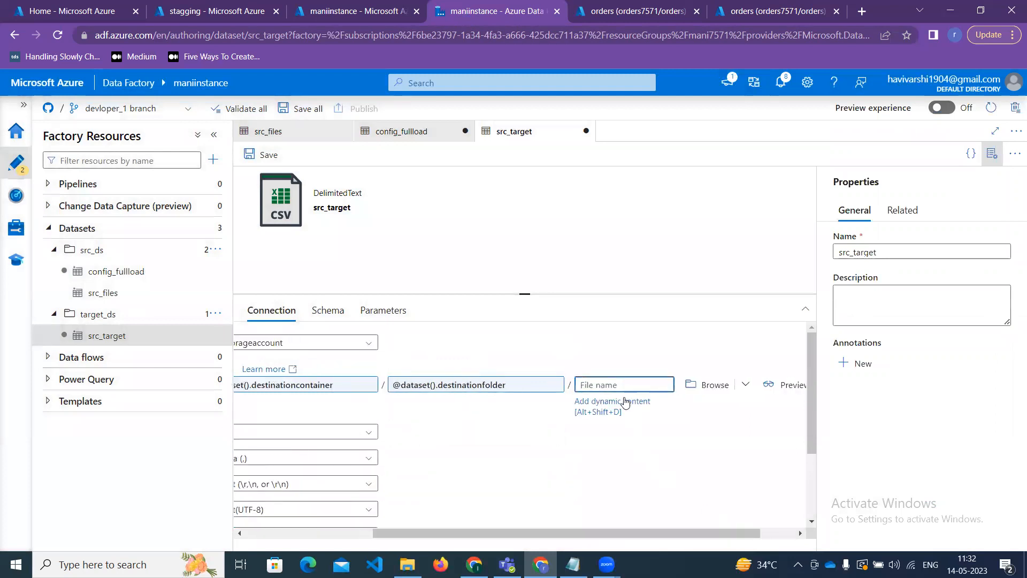
{"action": "left_click", "coordinate": [621, 403]}
{"action": "left_click", "coordinate": [665, 391]}
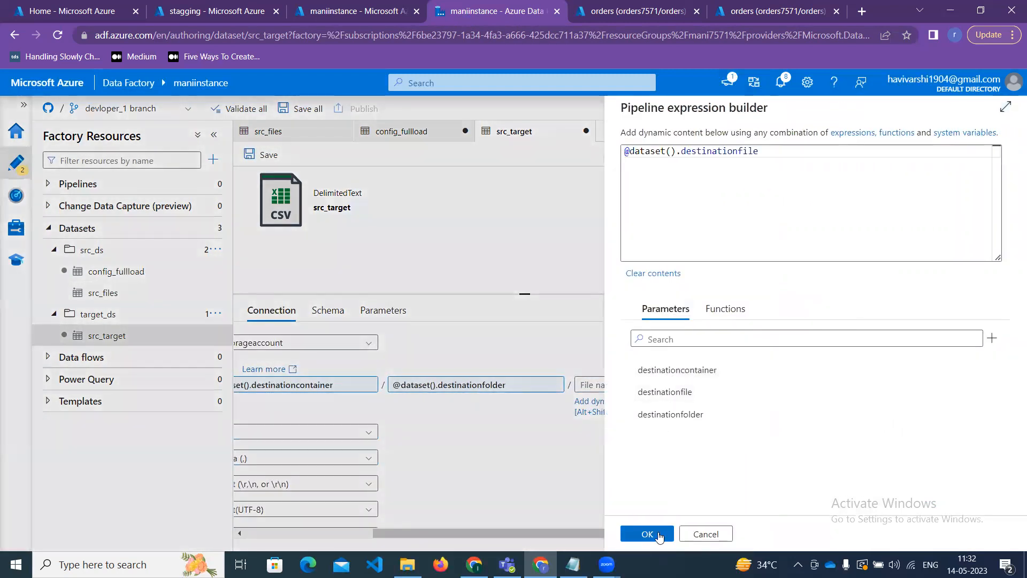
{"action": "left_click", "coordinate": [656, 533]}
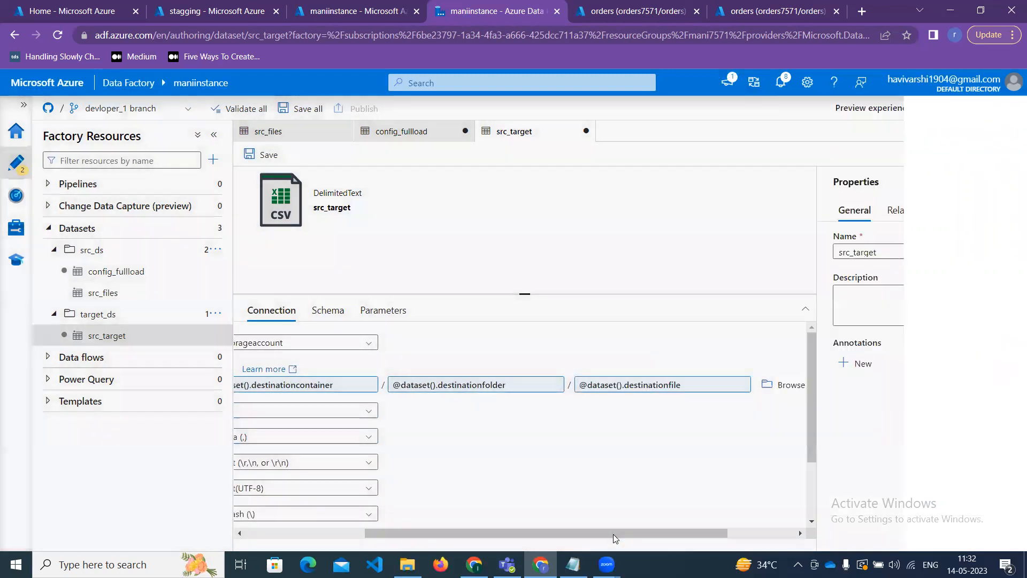
{"action": "left_click", "coordinate": [300, 109]}
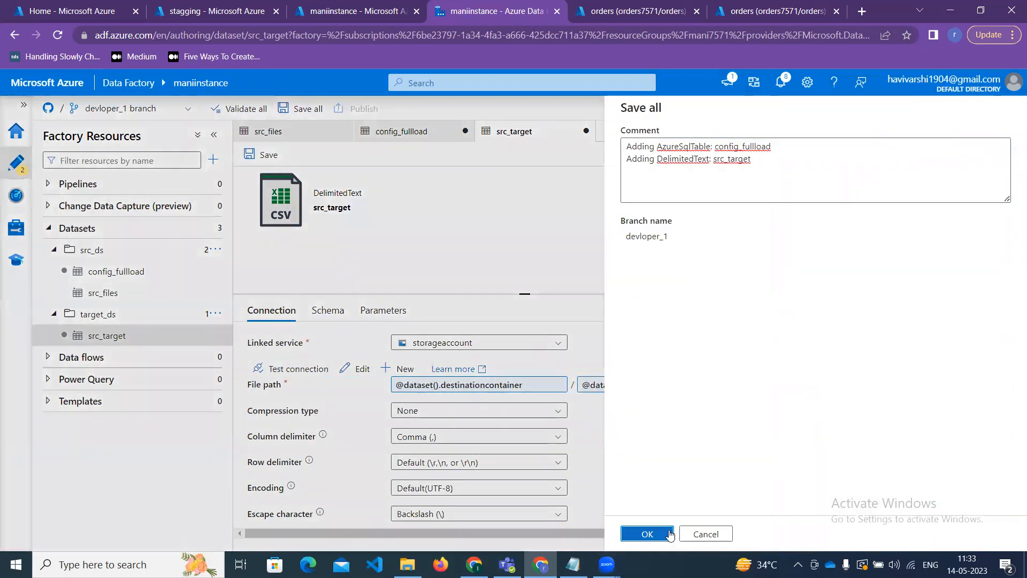
- Commit all changes to the devloper_1 branch and collapse the src_ds and target_ds folders
{"action": "left_click", "coordinate": [670, 533]}
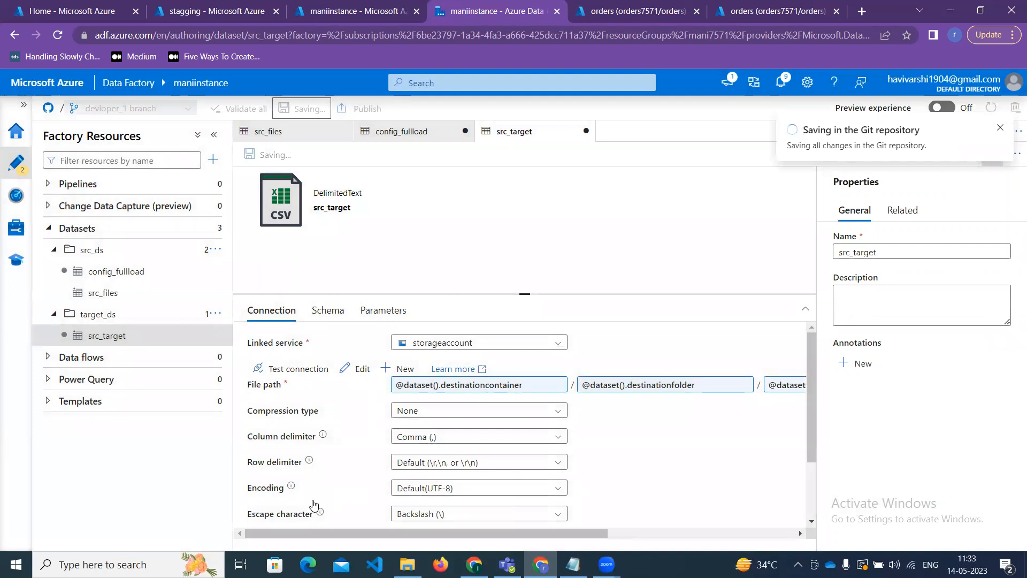
{"action": "left_click", "coordinate": [55, 253]}
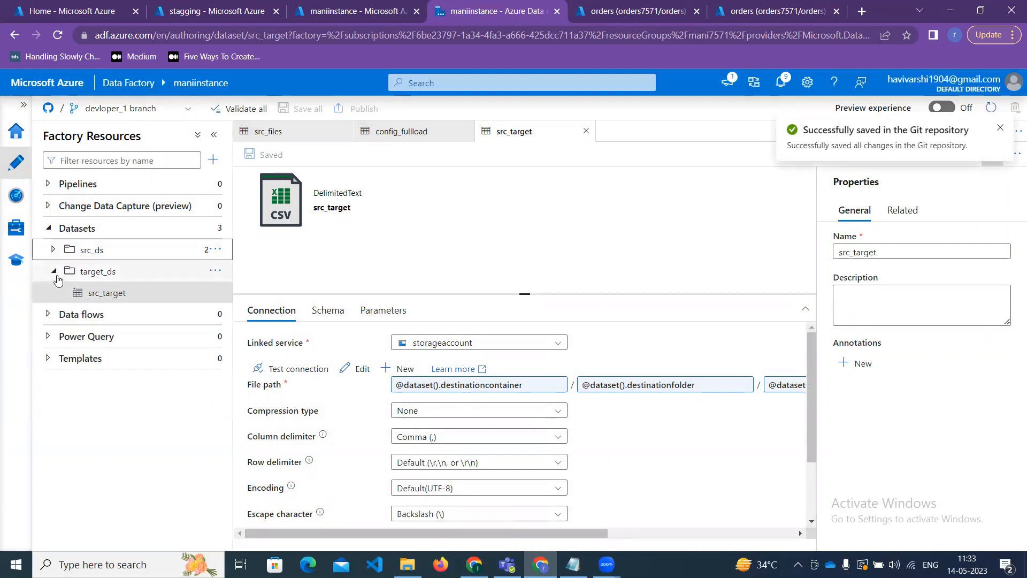
{"action": "left_click", "coordinate": [54, 273]}
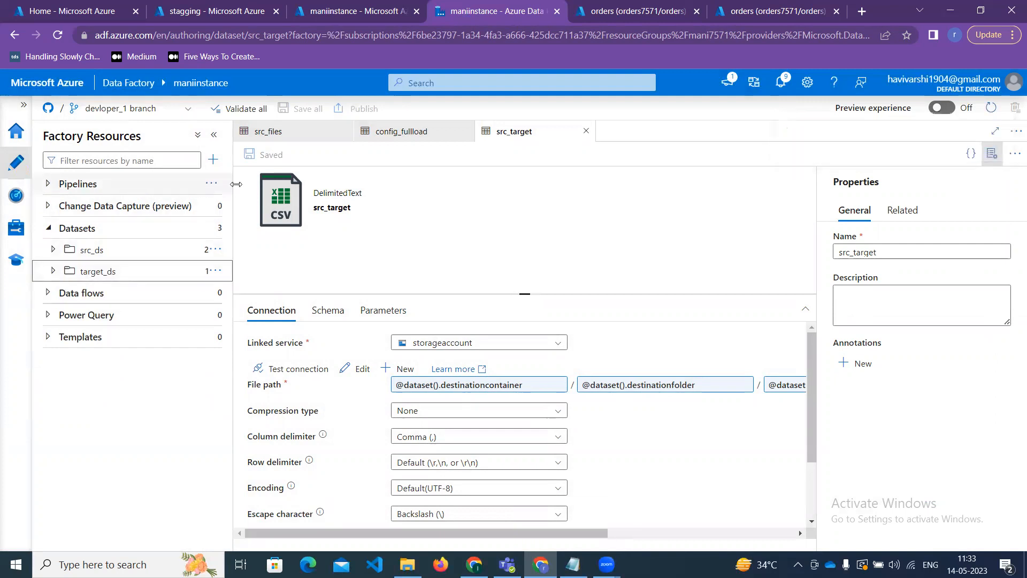
- Create pipeline folders Full_Load_src_stg and Full_Load_stg_raw
{"action": "left_click", "coordinate": [207, 183]}
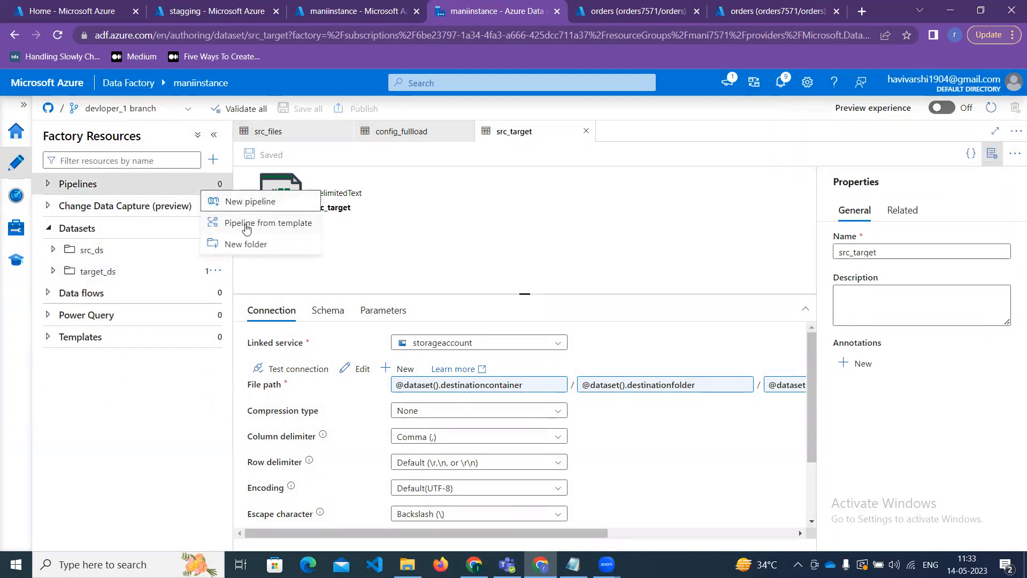
{"action": "left_click", "coordinate": [247, 242]}
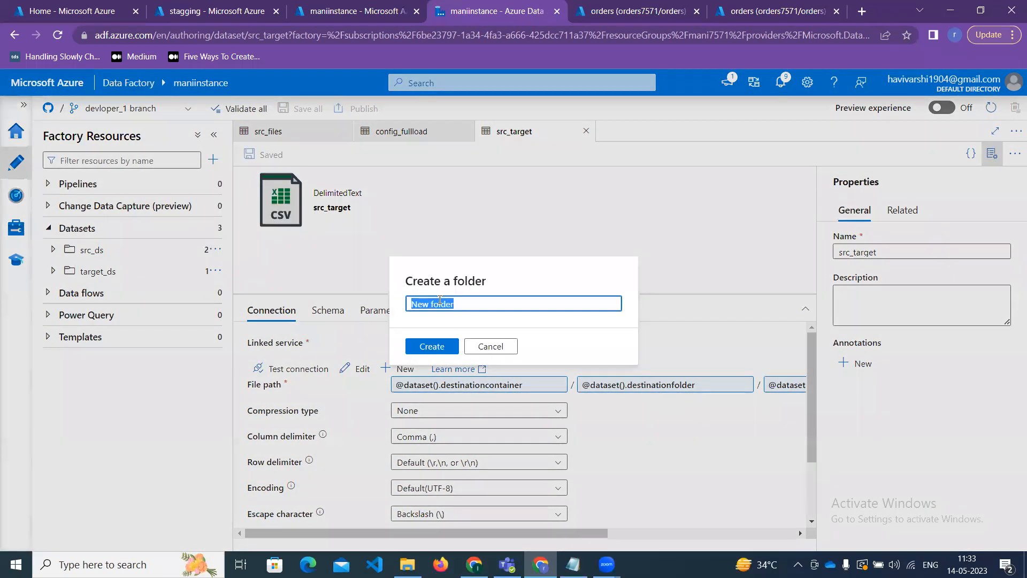
{"action": "key", "text": "BackSpace"}
{"action": "type", "text": "Fu"}
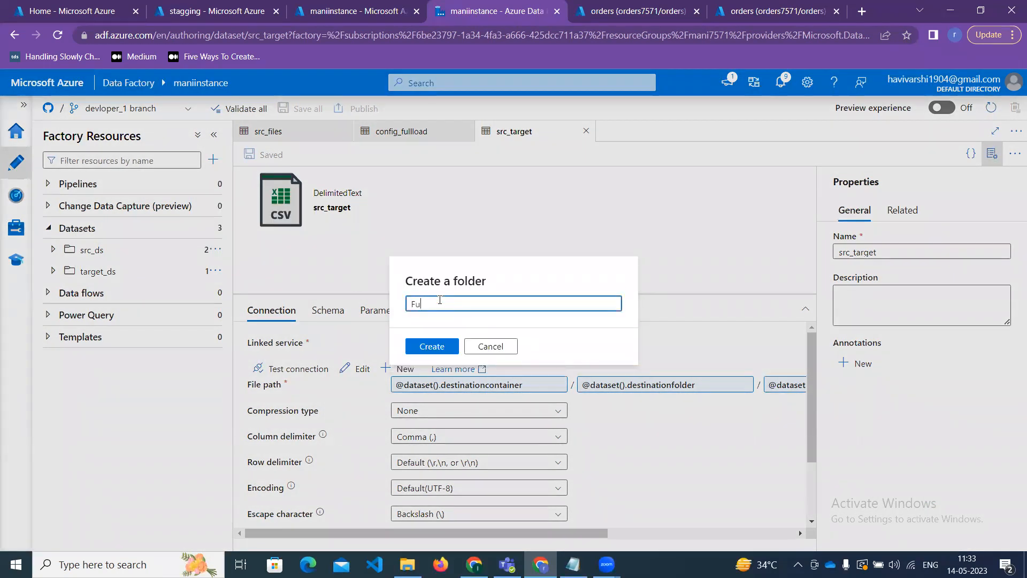
{"action": "type", "text": "llltg"}
{"action": "left_click", "coordinate": [433, 348]}
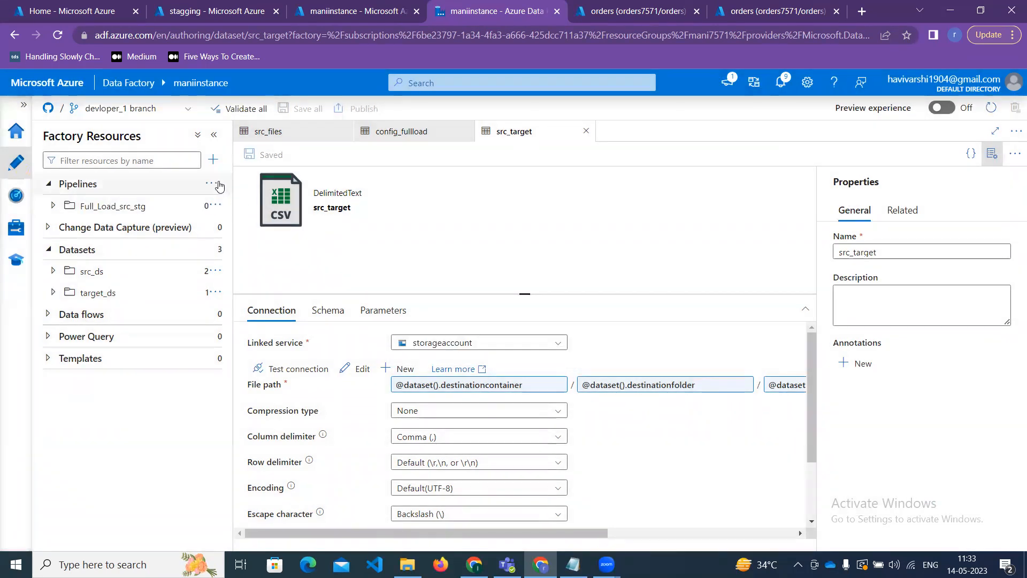
{"action": "left_click", "coordinate": [216, 184]}
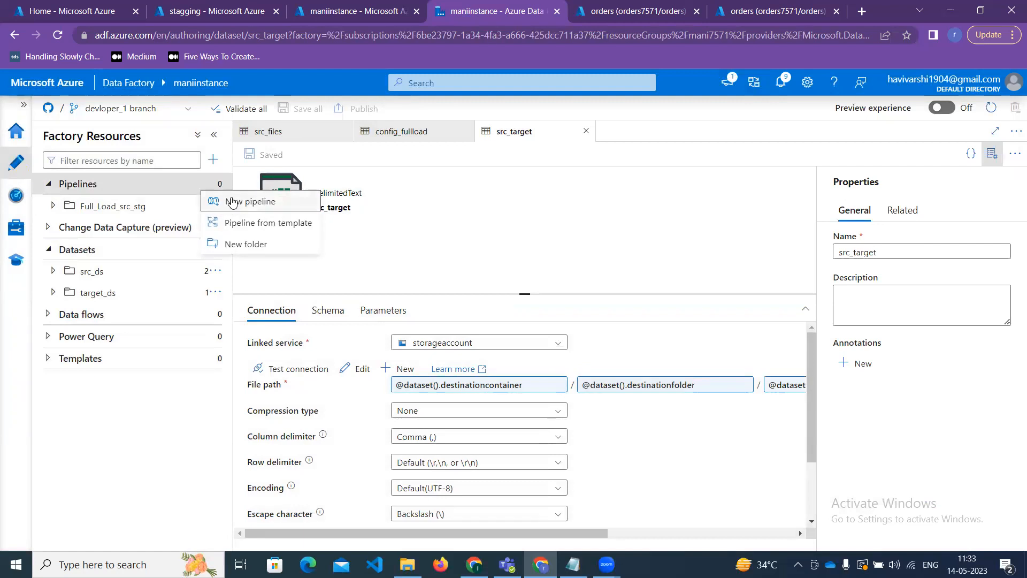
{"action": "left_click", "coordinate": [242, 244]}
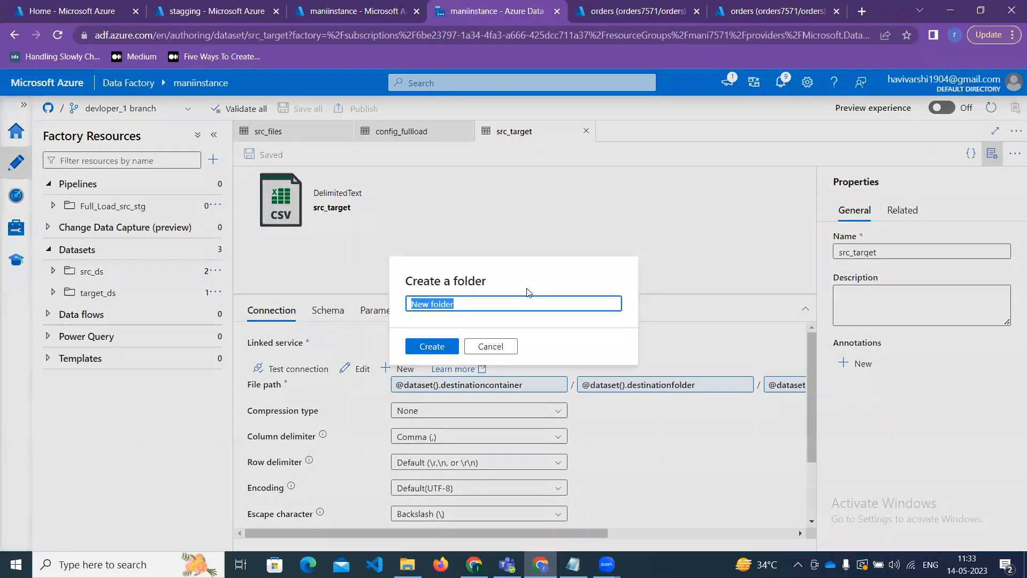
{"action": "key", "text": "BackSpace"}
{"action": "type", "text": "F"}
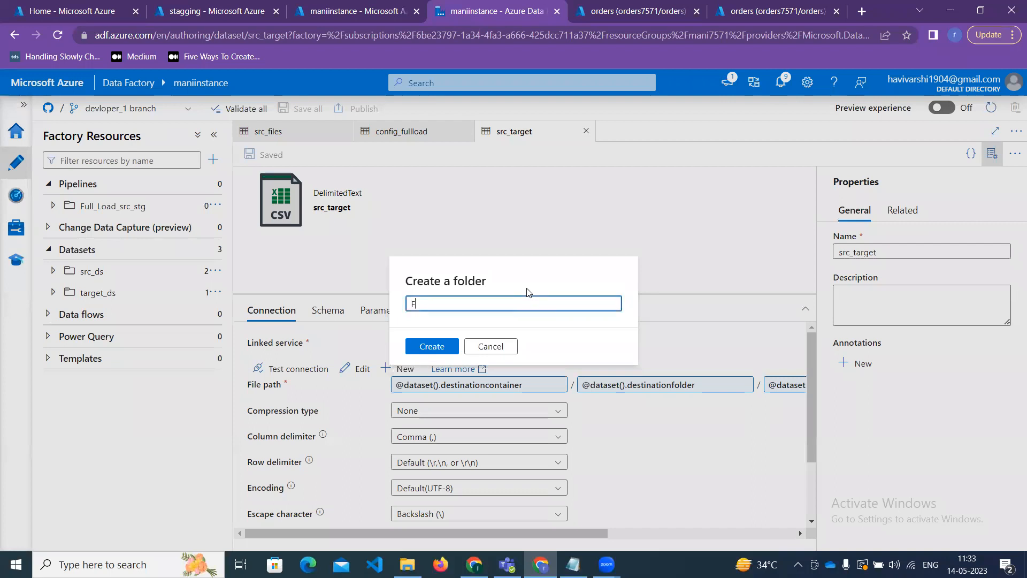
{"action": "type", "text": "ull_Load_stg_raw"}
{"action": "left_click", "coordinate": [435, 348]}
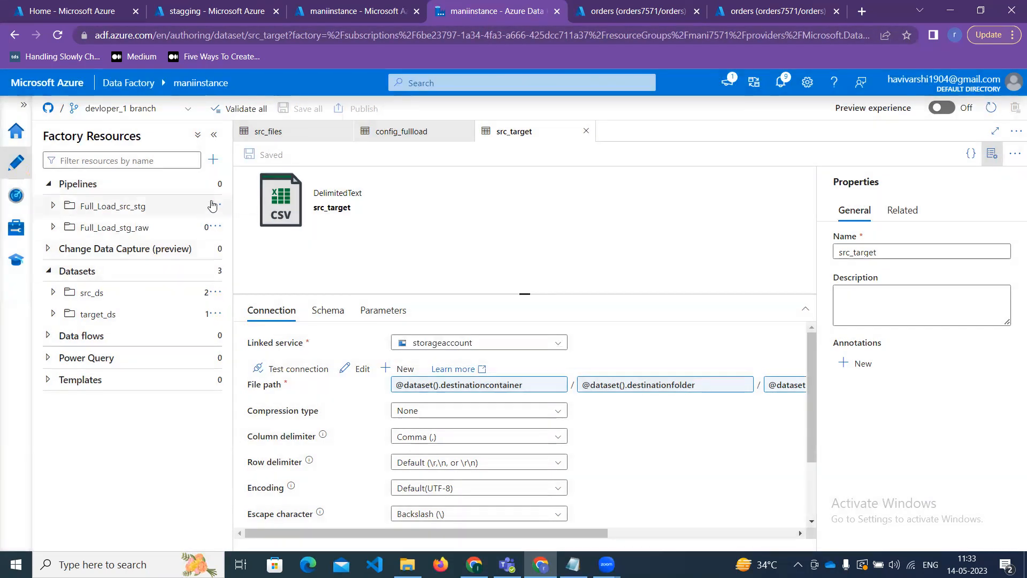
- Create a third pipeline folder named Execute_full_load
{"action": "left_click", "coordinate": [212, 183]}
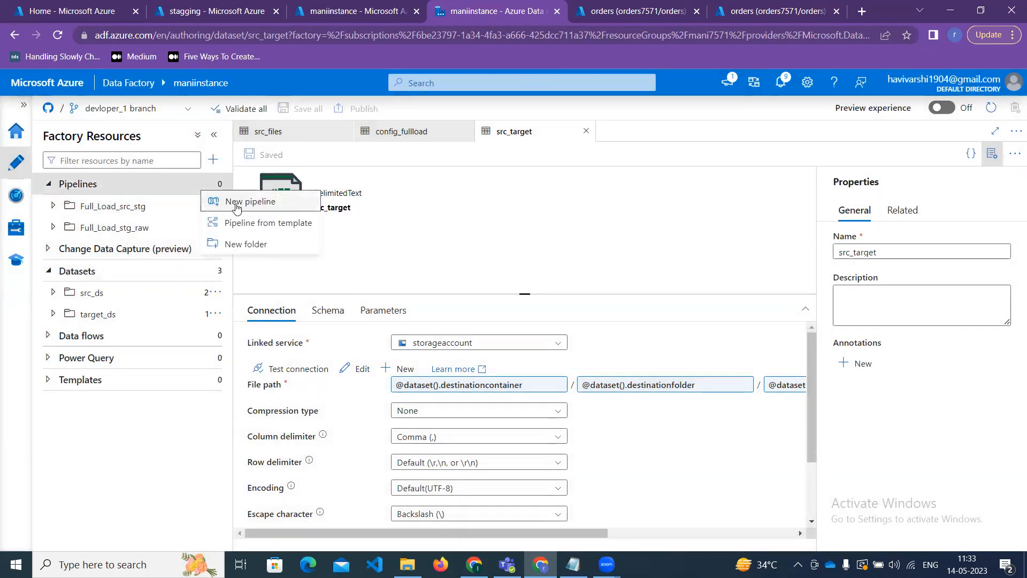
{"action": "left_click", "coordinate": [241, 243]}
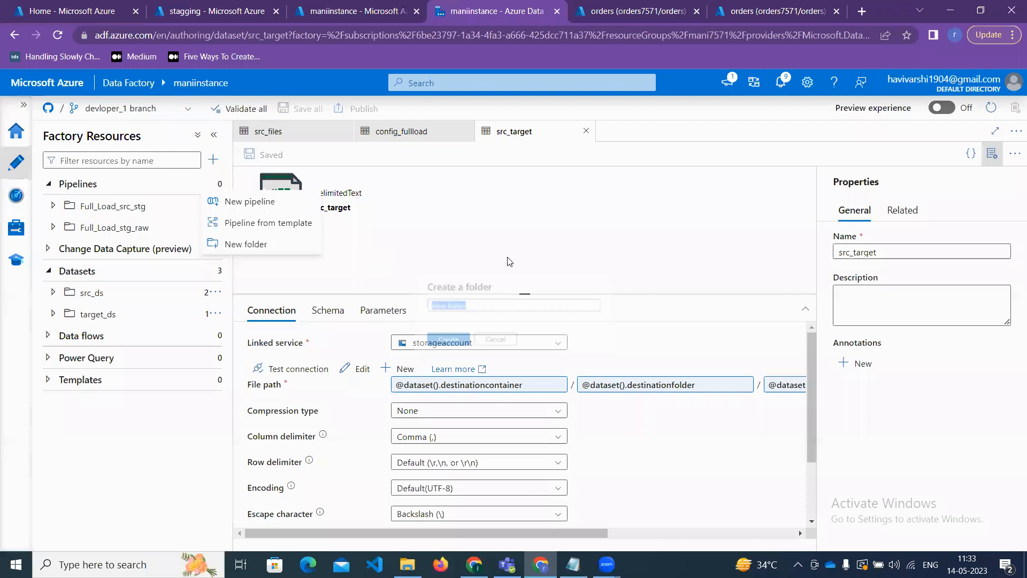
{"action": "key", "text": "BackSpace"}
{"action": "type", "text": "Execute_fu"}
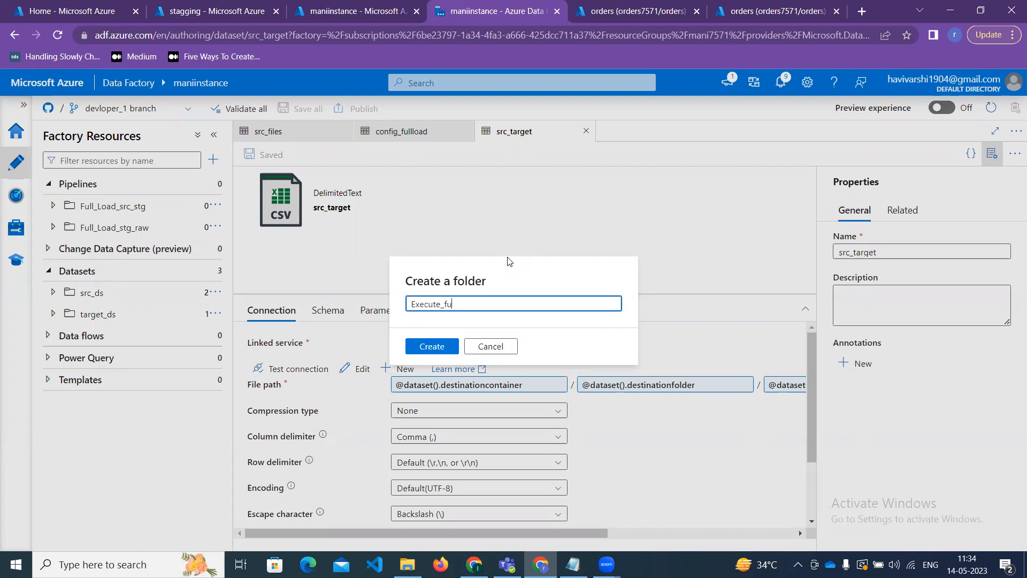
{"action": "type", "text": "ll_load"}
{"action": "left_click", "coordinate": [433, 348]}
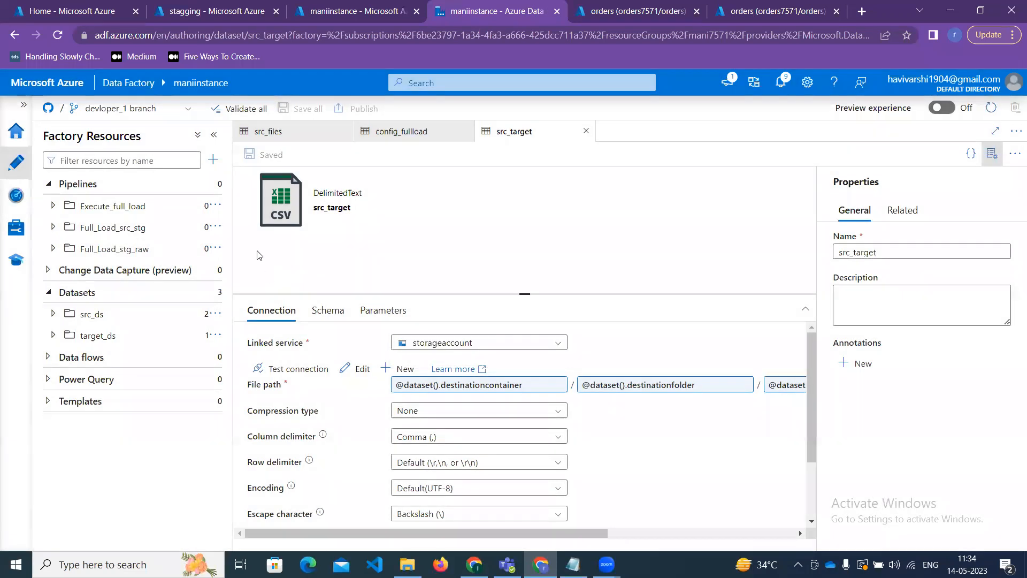
- Add a new pipeline named full_load_all inside the Full_Load_src_stg folder
{"action": "left_click", "coordinate": [126, 234]}
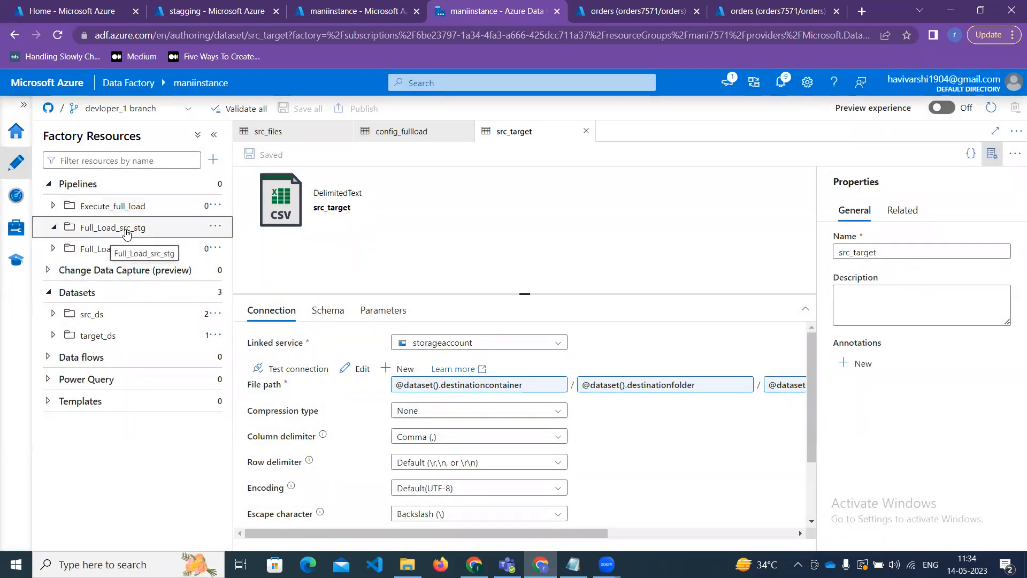
{"action": "left_click", "coordinate": [217, 228]}
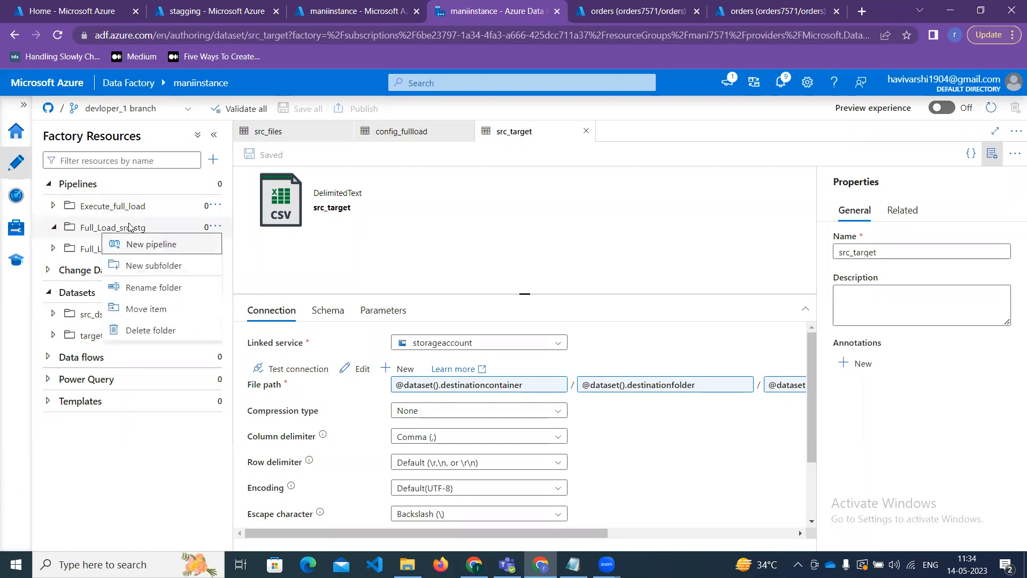
{"action": "left_click", "coordinate": [361, 256]}
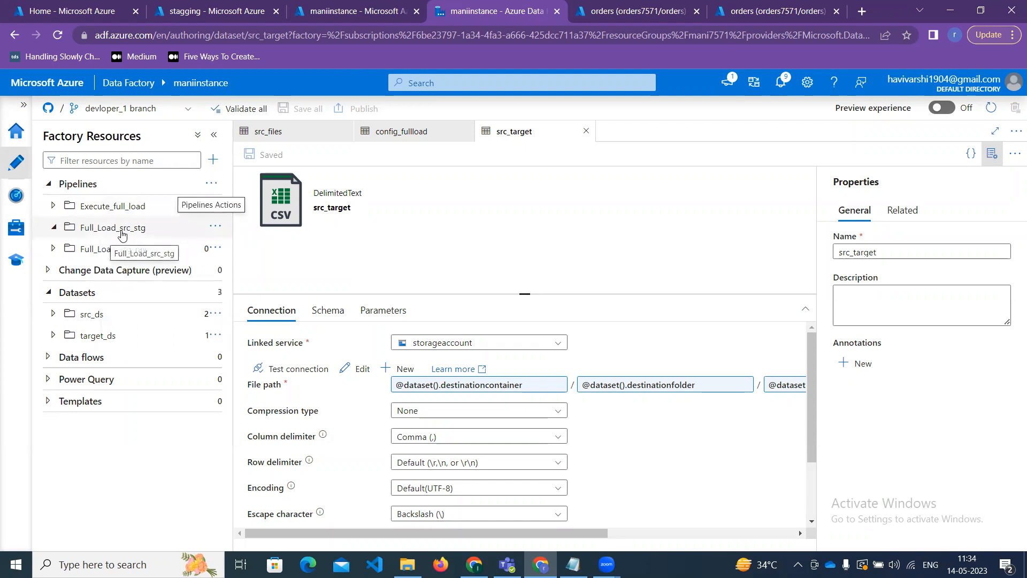
{"action": "left_click", "coordinate": [215, 227]}
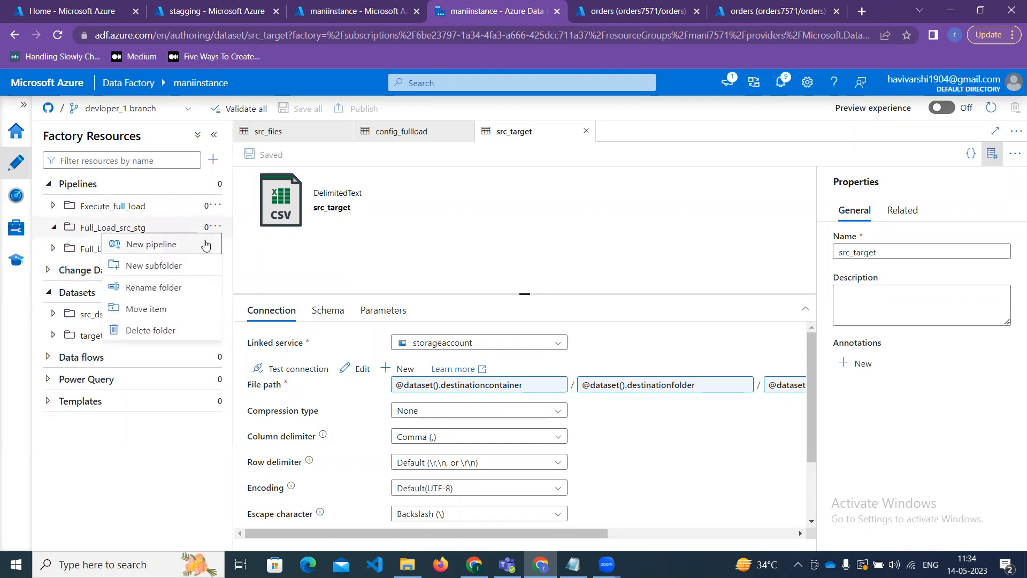
{"action": "left_click", "coordinate": [206, 245]}
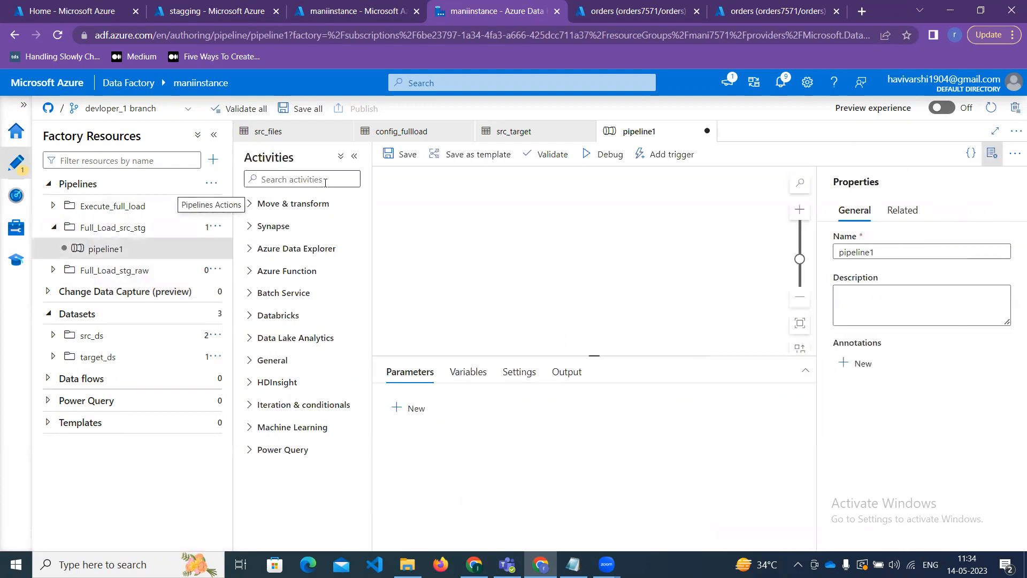
{"action": "left_click_drag", "start_coordinate": [883, 252], "coordinate": [829, 259]}
{"action": "key", "text": "BackSpace"}
{"action": "type", "text": "tull"}
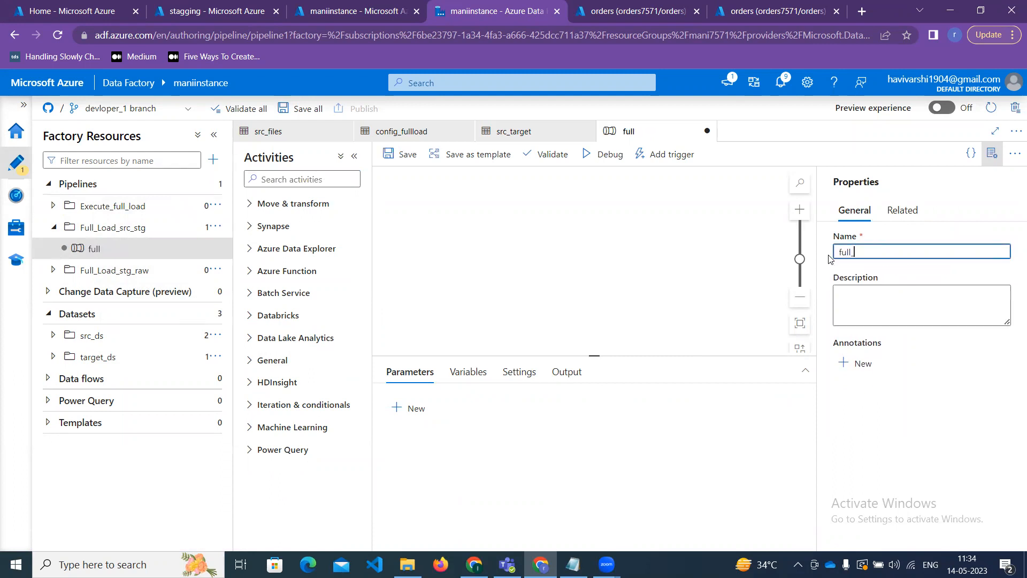
{"action": "type", "text": "_load_all"}
{"action": "left_click", "coordinate": [729, 264]}
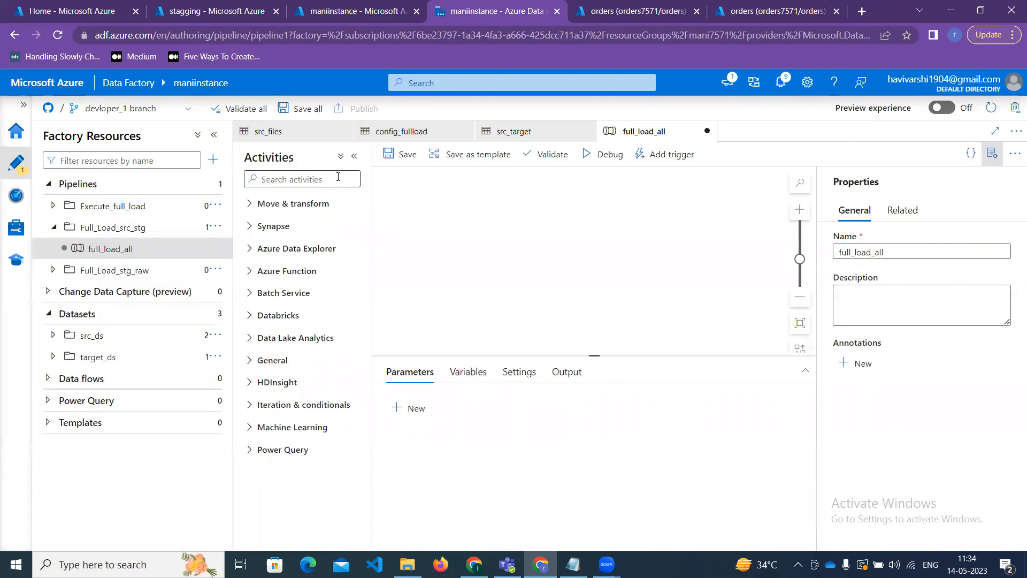
{"action": "left_click", "coordinate": [338, 177]}
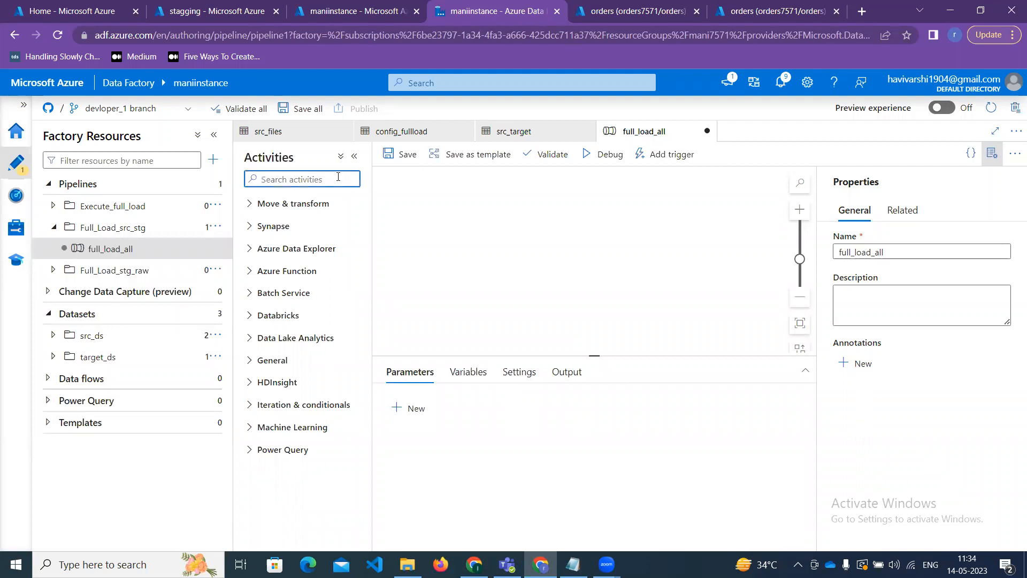
- Place a Lookup activity on the canvas and rename it Lookupforconfigfull_load
{"action": "type", "text": "loo"}
{"action": "left_click_drag", "start_coordinate": [314, 227], "coordinate": [486, 239]}
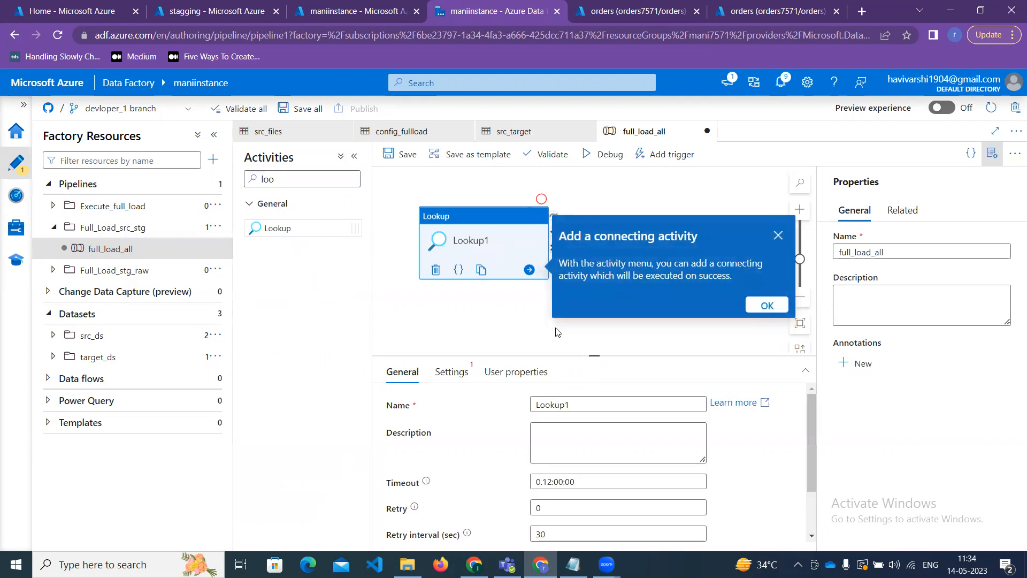
{"action": "left_click", "coordinate": [588, 401]}
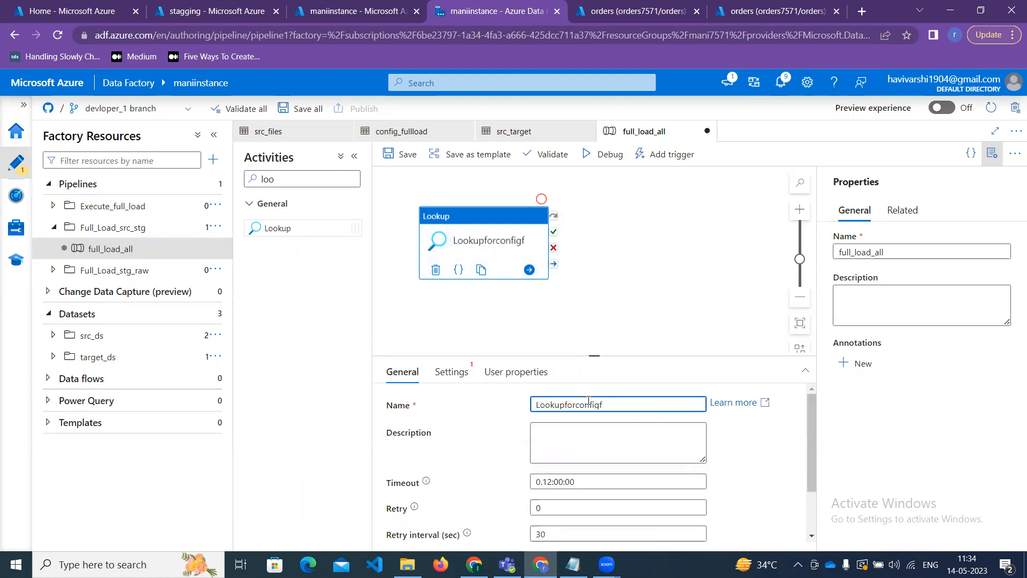
{"action": "type", "text": "oad"}
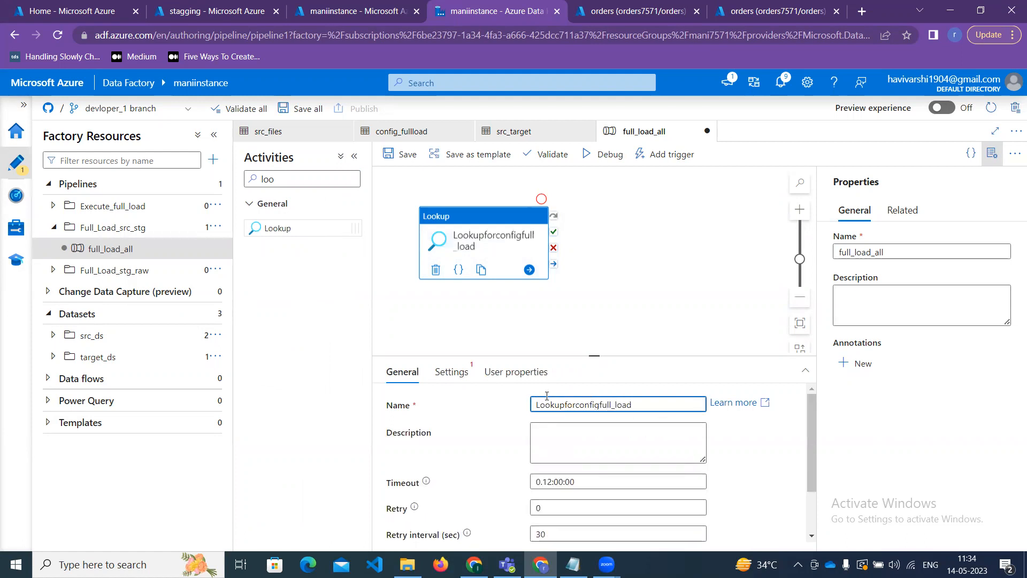
- Point the Lookup at config_fullload, returning all rows through a query
{"action": "left_click", "coordinate": [449, 373]}
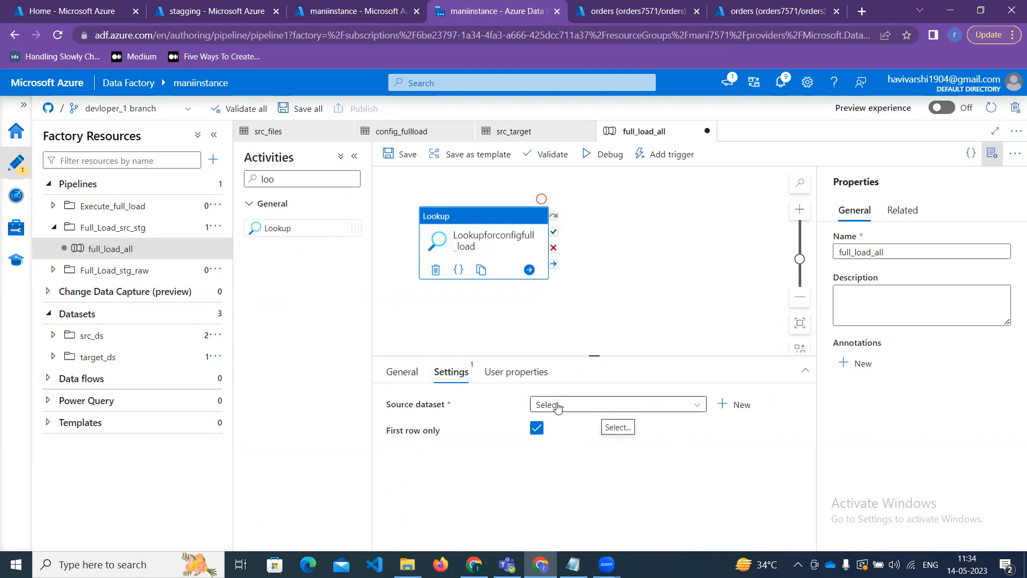
{"action": "left_click", "coordinate": [557, 407]}
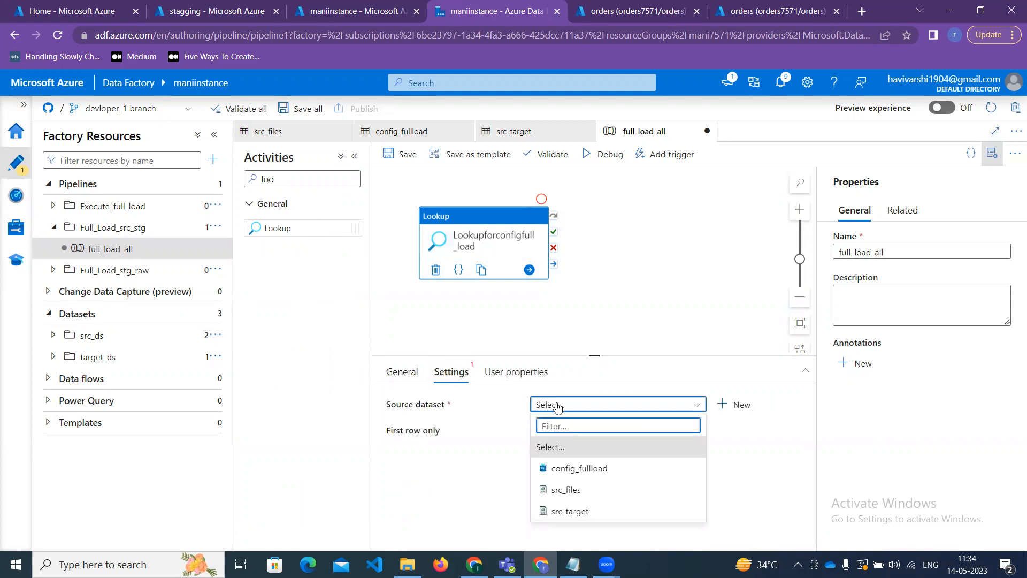
{"action": "left_click", "coordinate": [579, 469]}
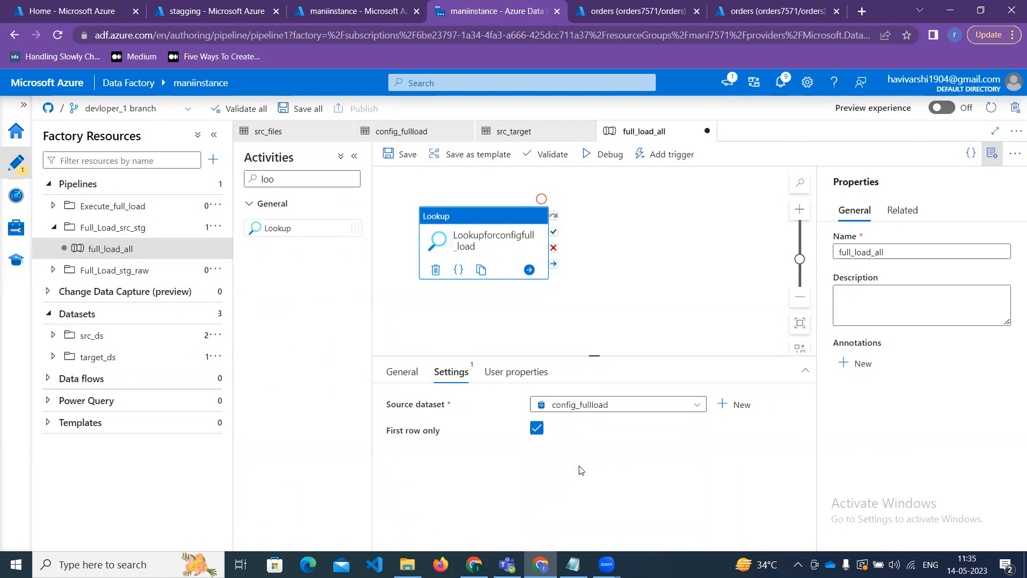
{"action": "left_click", "coordinate": [537, 455]}
{"action": "left_click", "coordinate": [579, 490]}
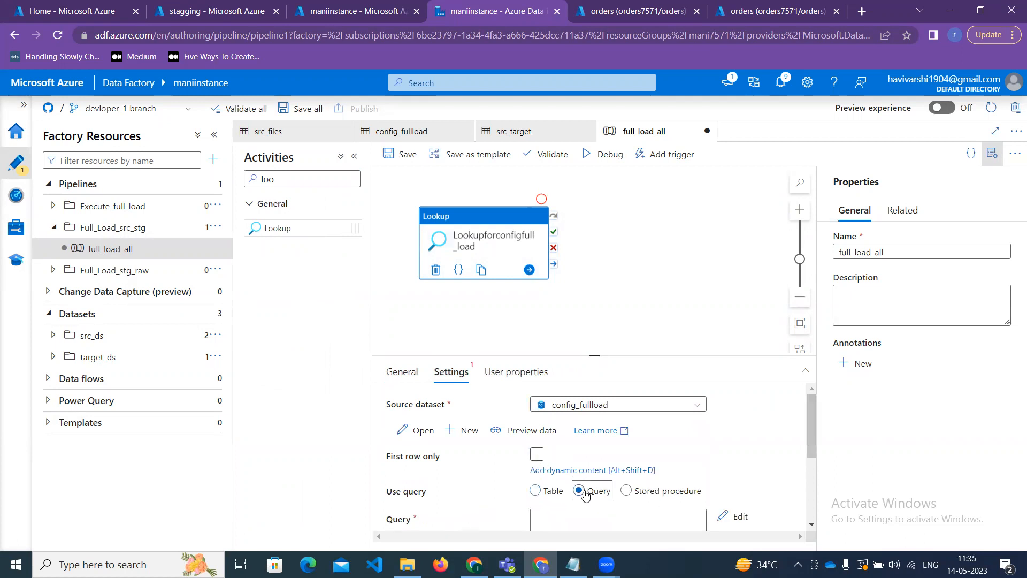
{"action": "scroll", "coordinate": [583, 481], "scroll_direction": "down", "scroll_amount": 2}
{"action": "left_click", "coordinate": [535, 413]}
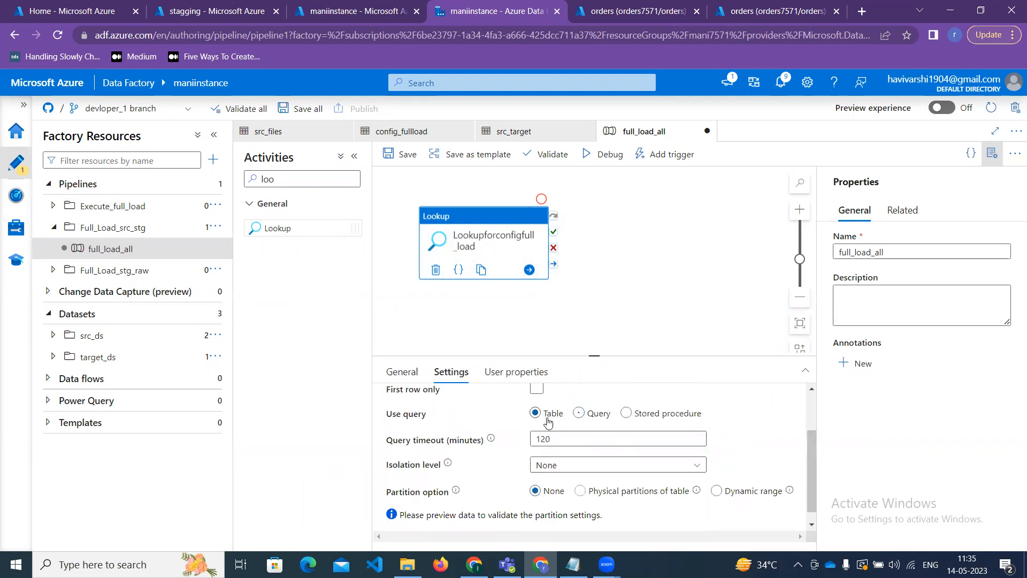
{"action": "left_click", "coordinate": [579, 413]}
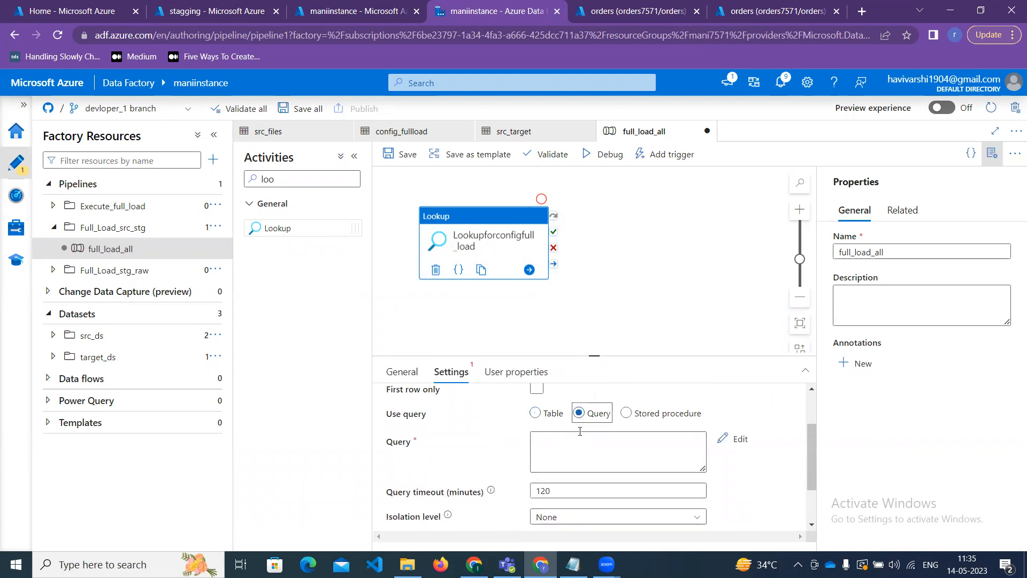
{"action": "left_click", "coordinate": [581, 443]}
{"action": "left_click", "coordinate": [605, 10]}
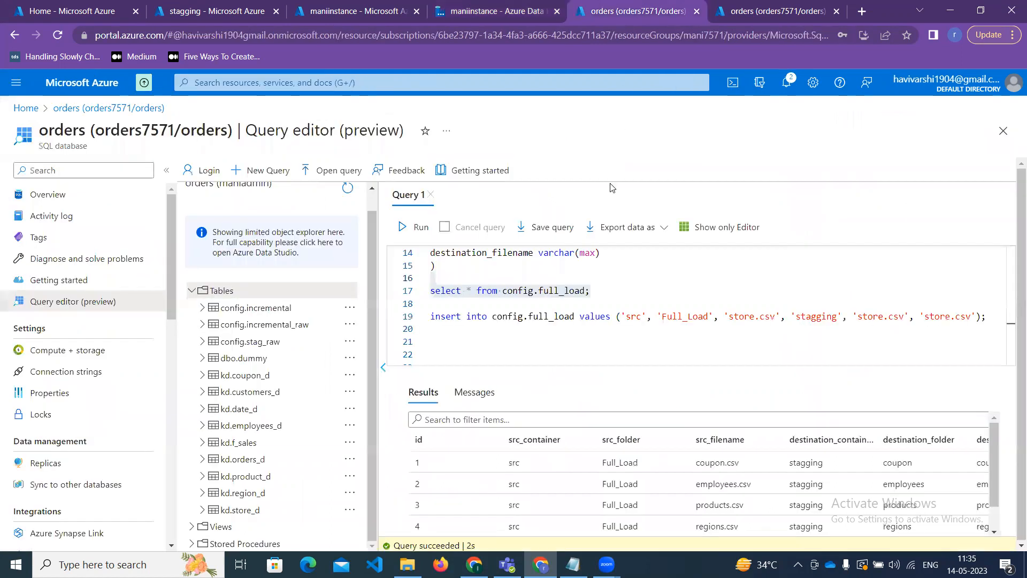
- Copy the select * from config.full_load; statement from the SQL Query editor
{"action": "left_click_drag", "start_coordinate": [597, 290], "coordinate": [436, 294]}
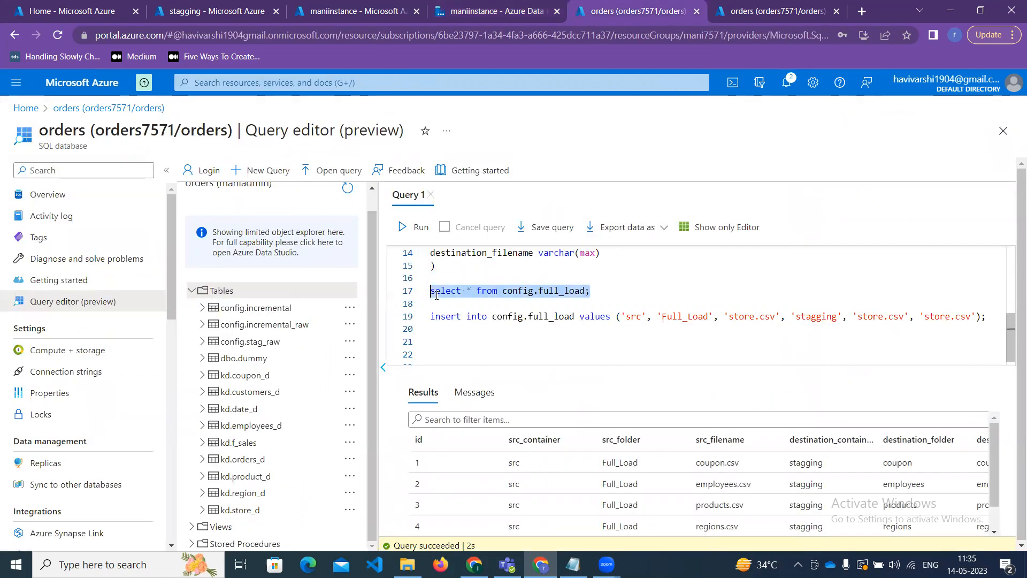
{"action": "right_click", "coordinate": [439, 290]}
{"action": "left_click", "coordinate": [458, 340]}
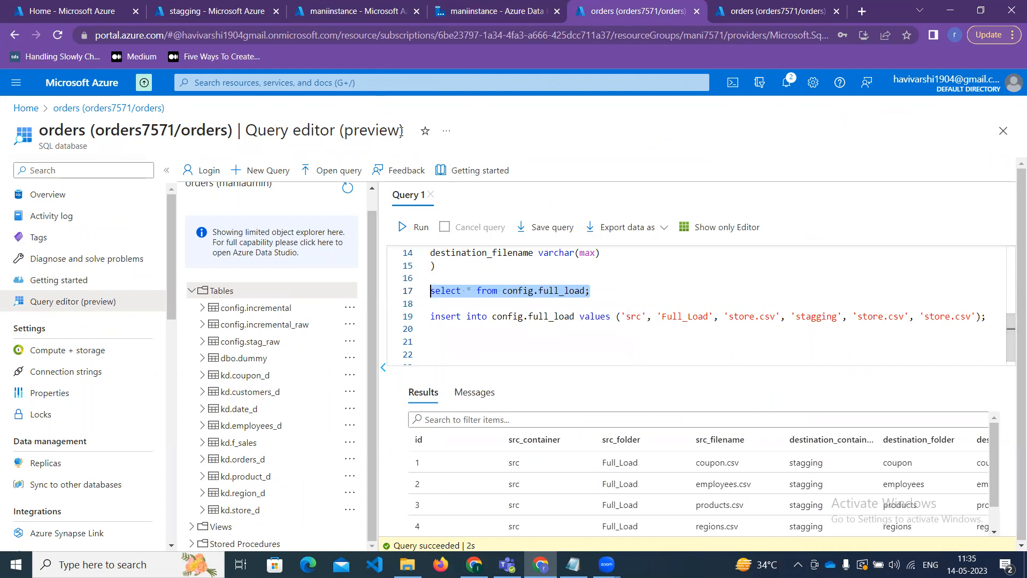
{"action": "left_click", "coordinate": [451, 8]}
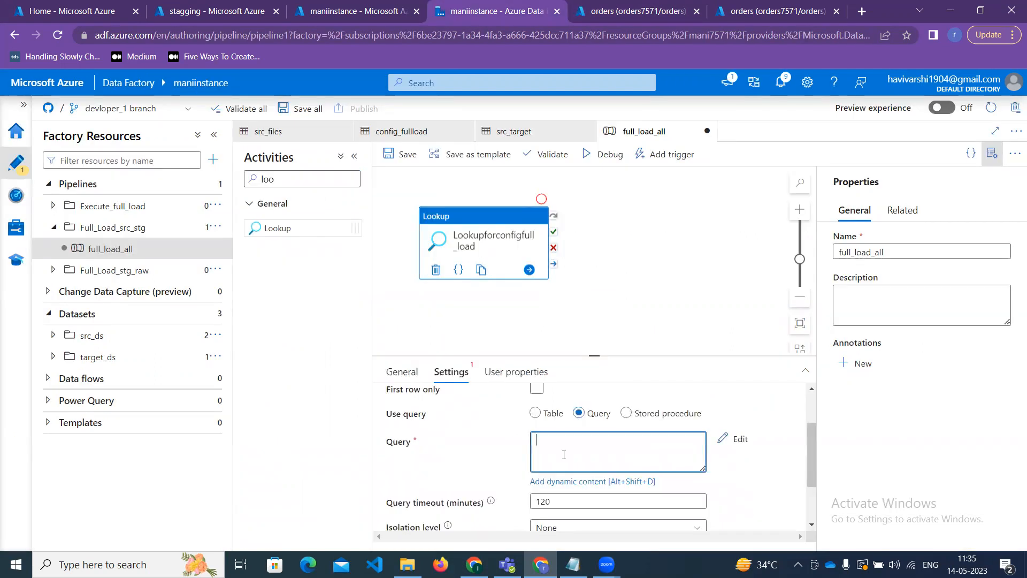
- Paste select * from config.full_load; as the Lookup query and save everything to Git
{"action": "key", "text": "ctrl+v"}
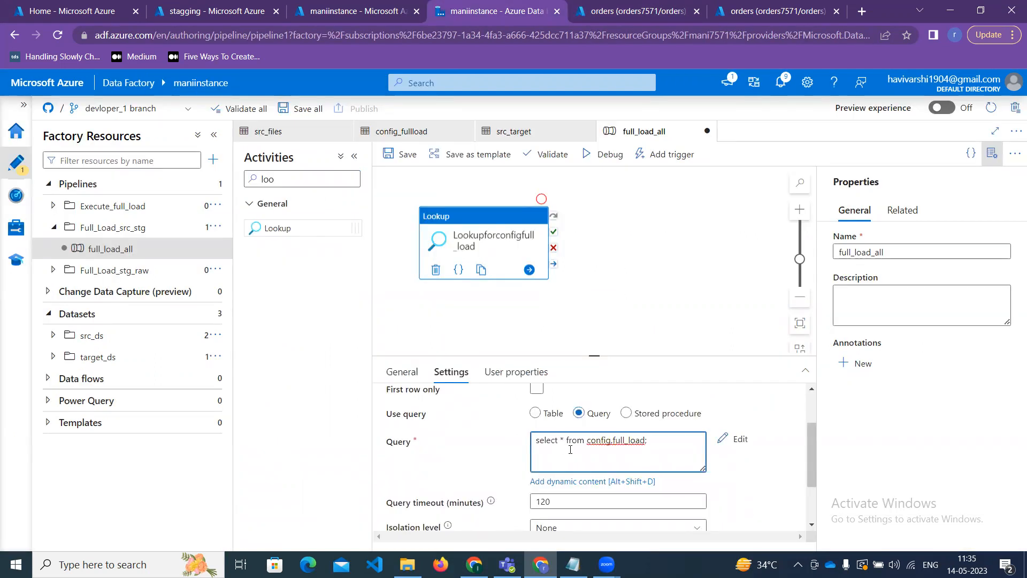
{"action": "left_click", "coordinate": [302, 108]}
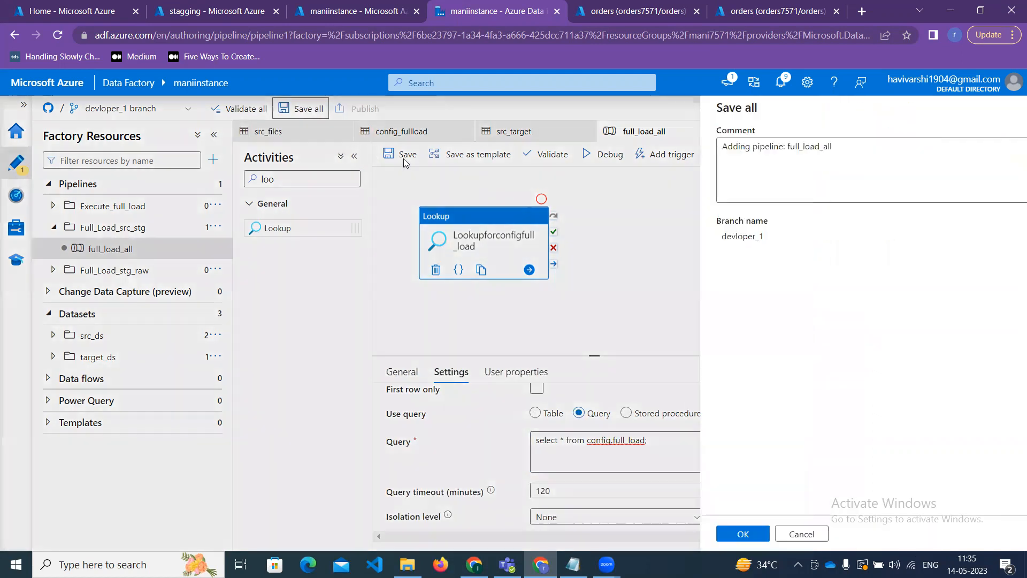
{"action": "left_click", "coordinate": [657, 533]}
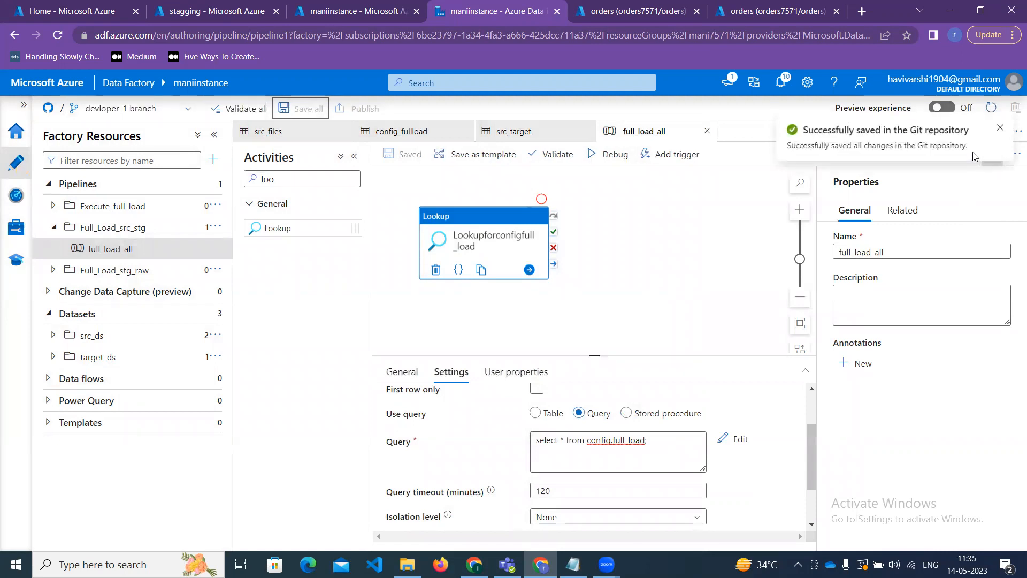
{"action": "left_click", "coordinate": [1000, 127]}
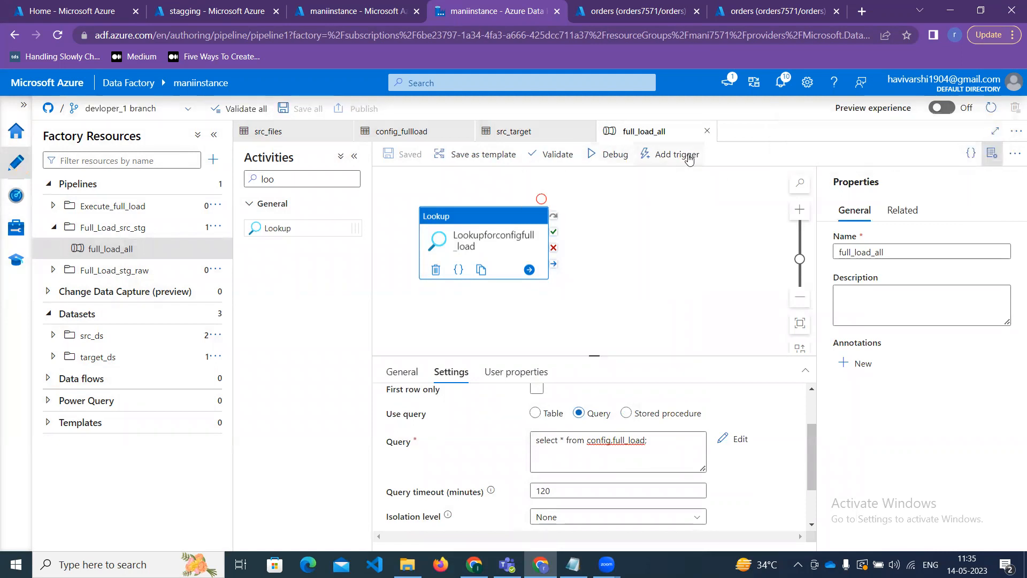
- Debug-run full_load_all and refresh until Lookupforconfigfull_load shows Succeeded
{"action": "left_click", "coordinate": [609, 154]}
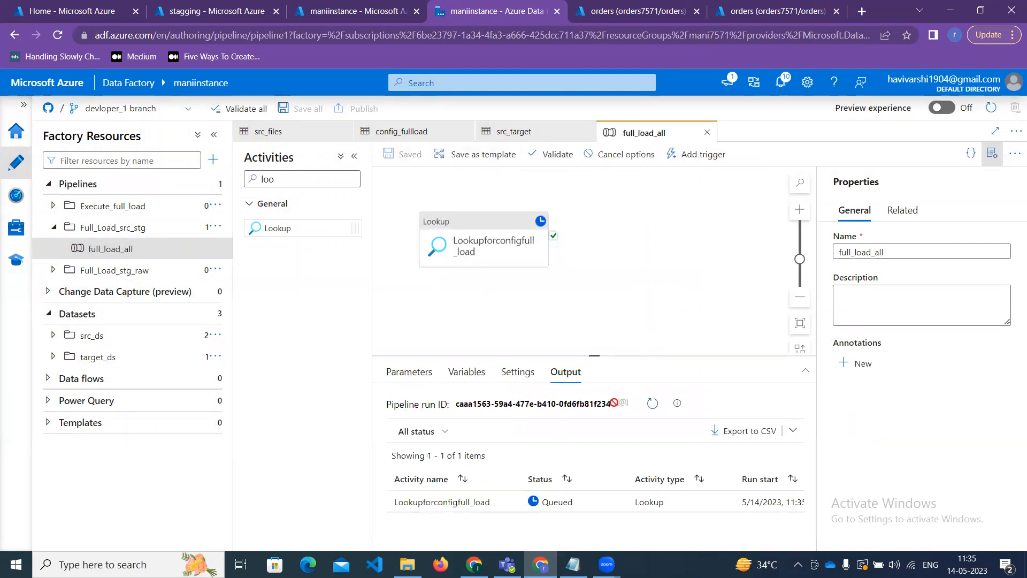
{"action": "left_click", "coordinate": [354, 156]}
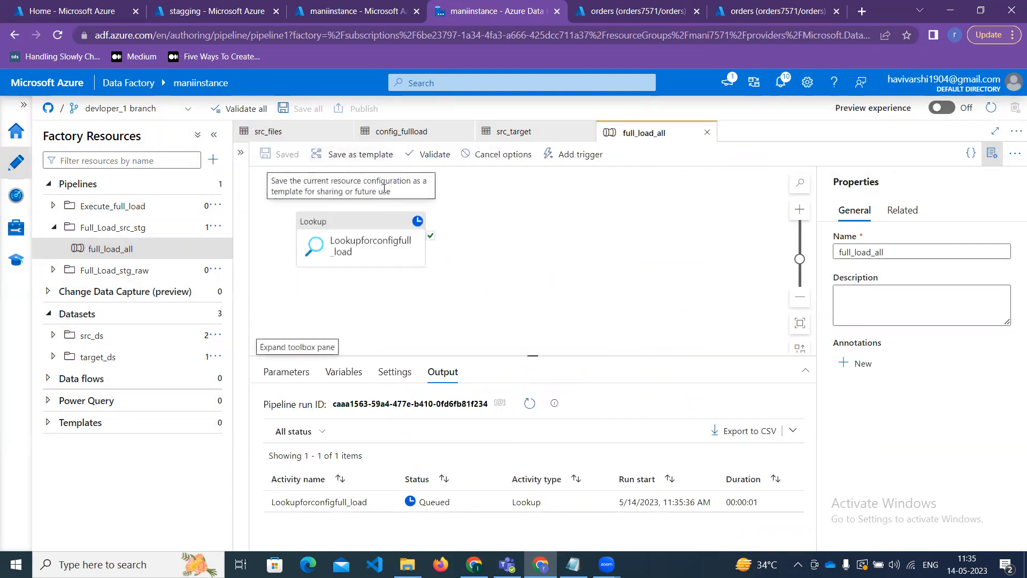
{"action": "left_click", "coordinate": [214, 135]}
{"action": "left_click", "coordinate": [344, 403]}
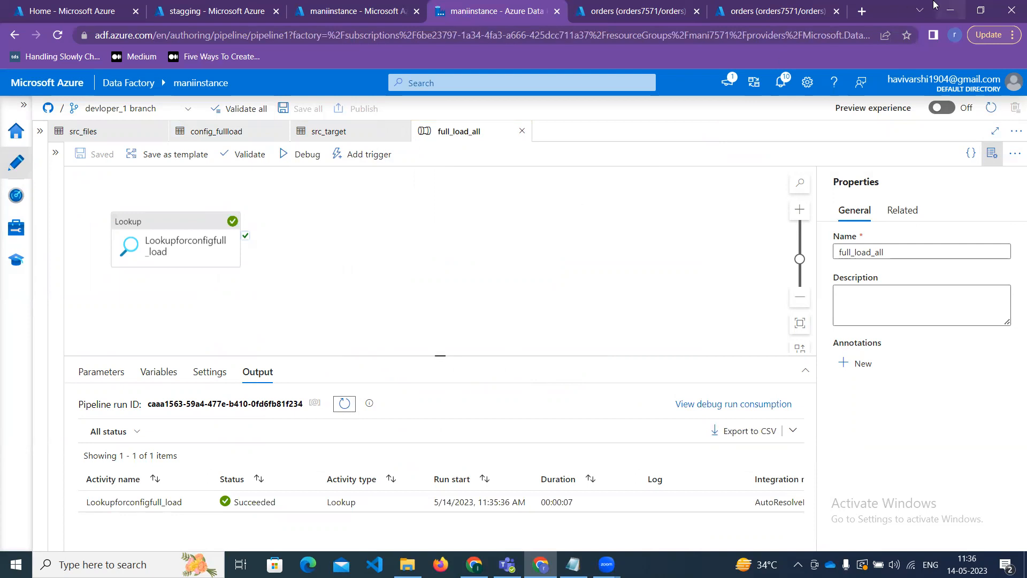
{"action": "left_click", "coordinate": [683, 10]}
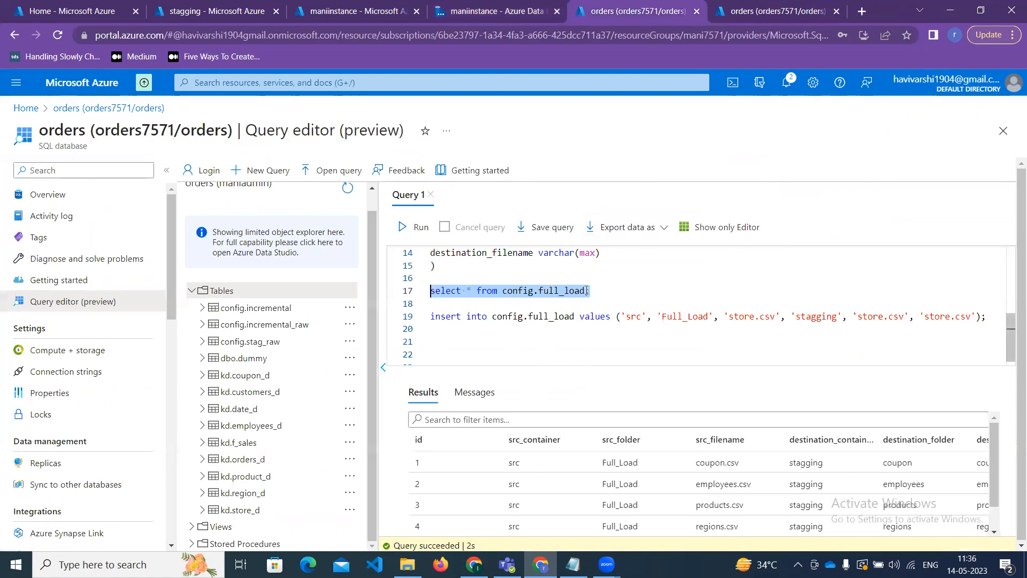
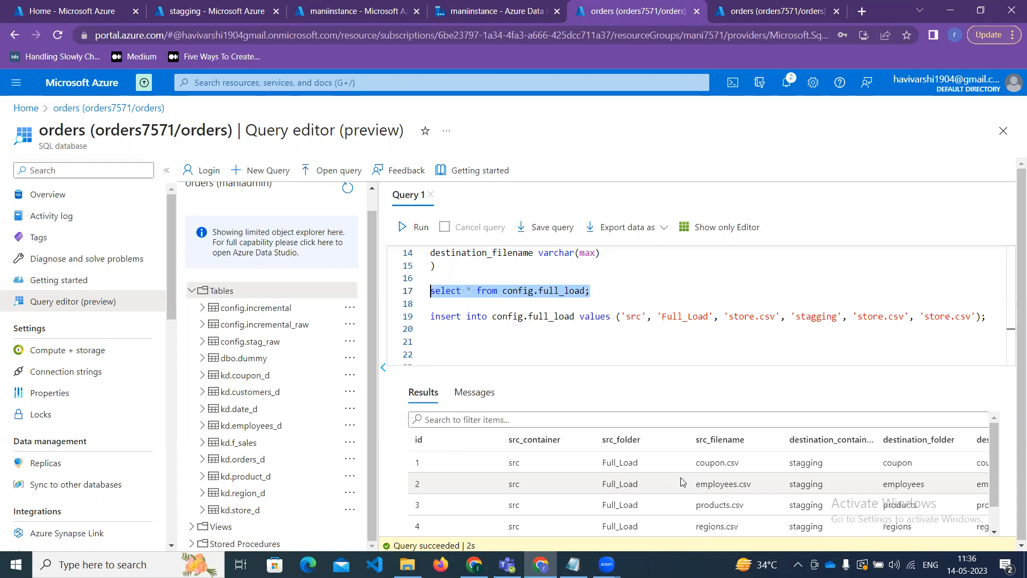
- Copy the Lookupforconfigfull_load debug run's JSON output of config rows, then switch to the meeting14may notes
{"action": "left_click", "coordinate": [334, 4]}
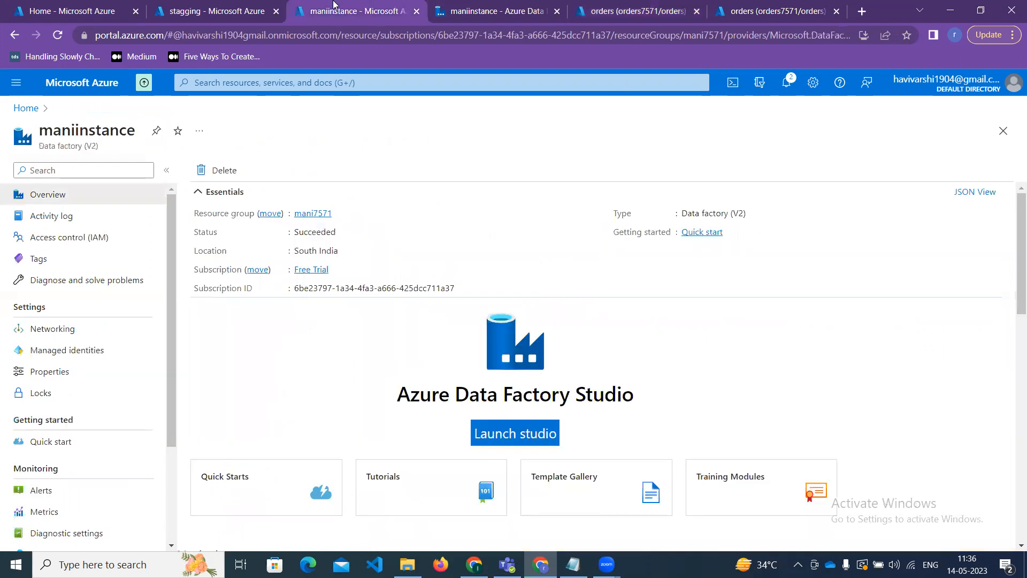
{"action": "left_click", "coordinate": [489, 4]}
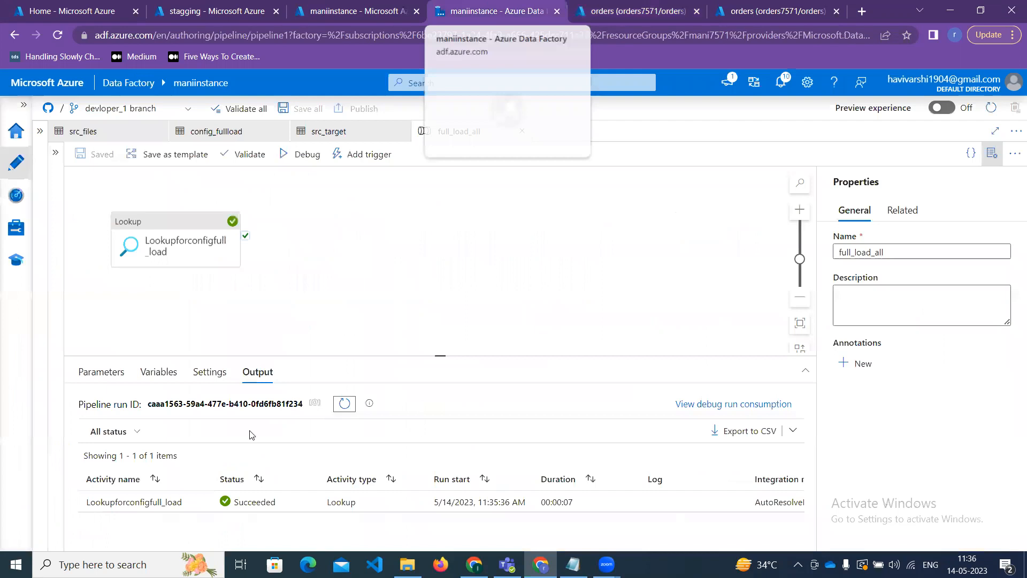
{"action": "mouse_move", "coordinate": [201, 505]}
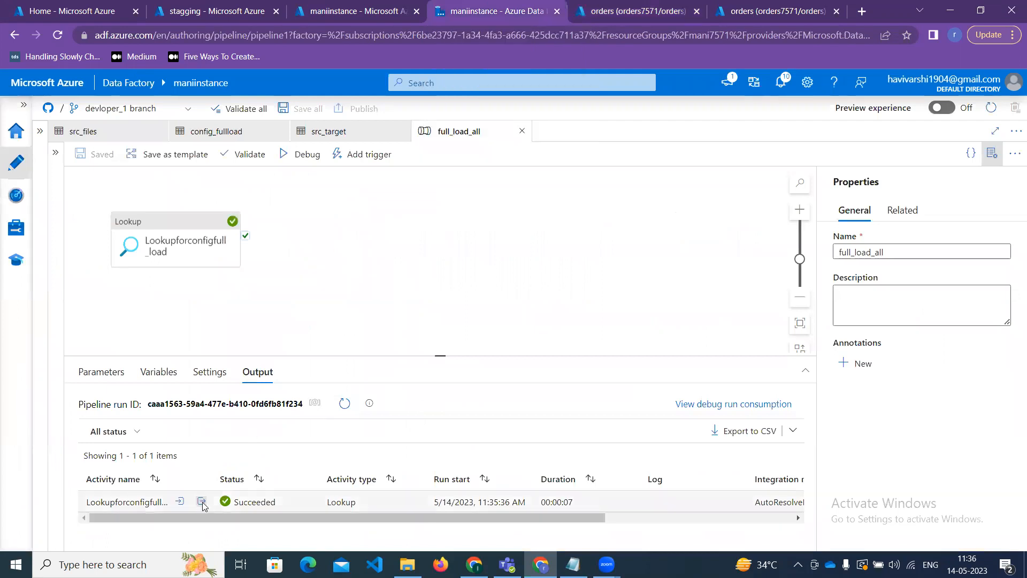
{"action": "left_click", "coordinate": [201, 505]}
{"action": "scroll", "coordinate": [186, 414], "scroll_direction": "down", "scroll_amount": 3}
{"action": "scroll", "coordinate": [187, 413], "scroll_direction": "down", "scroll_amount": 5}
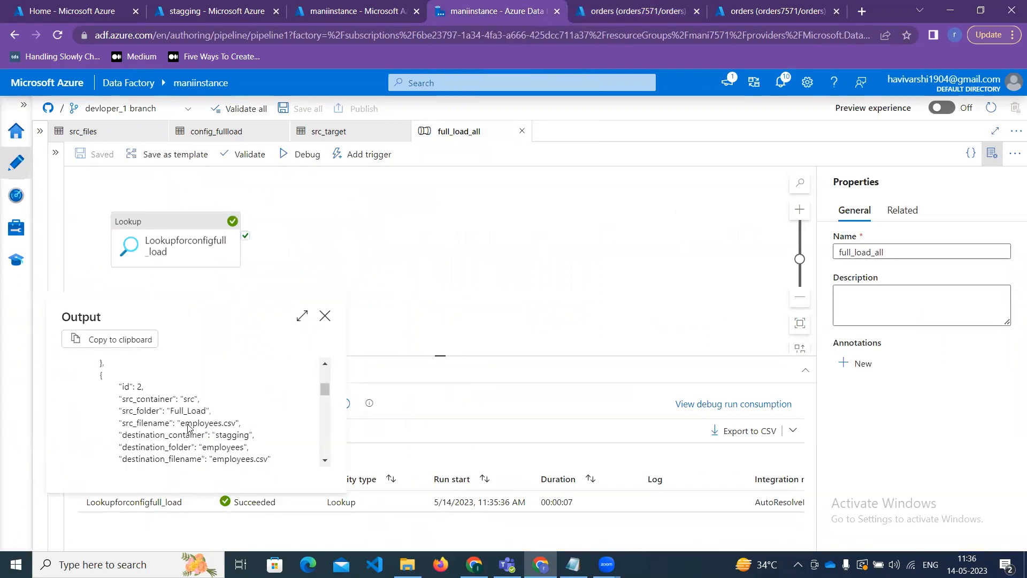
{"action": "scroll", "coordinate": [187, 413], "scroll_direction": "up", "scroll_amount": 5}
{"action": "left_click", "coordinate": [103, 344]}
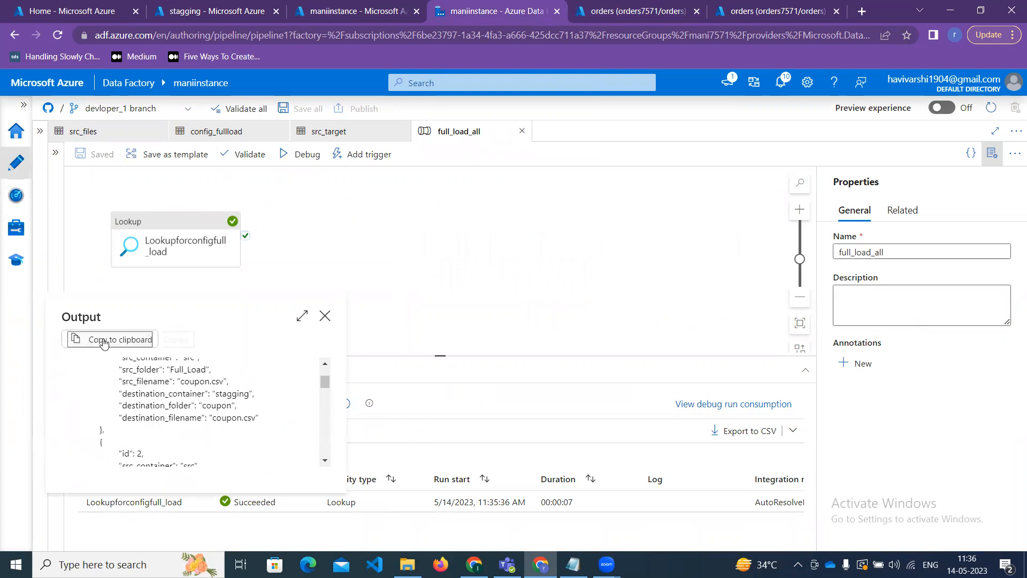
{"action": "left_click", "coordinate": [573, 564]}
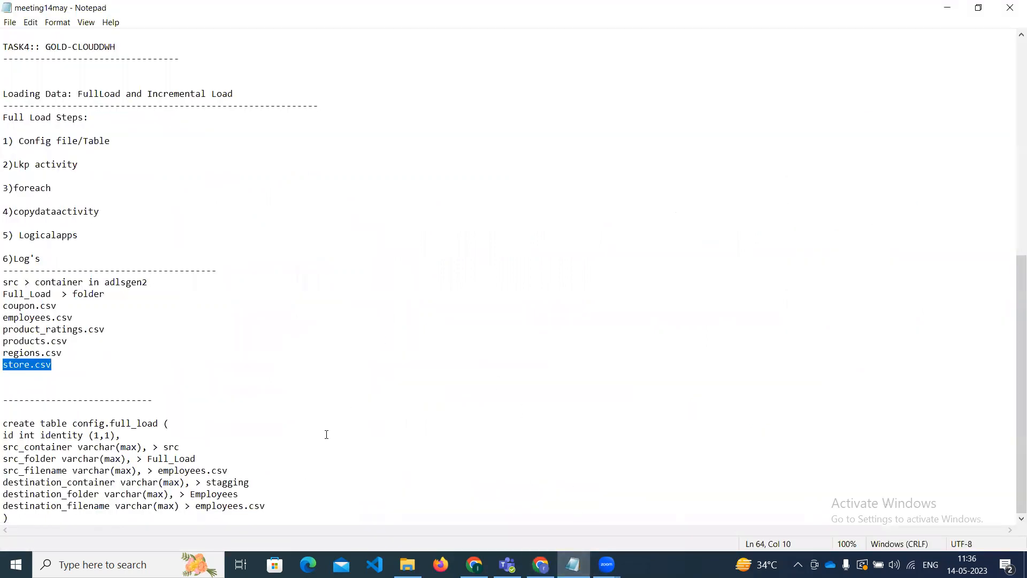
- Paste the five-row Lookup JSON below the config.full_load table notes in meeting14may and save
{"action": "left_click", "coordinate": [300, 505]}
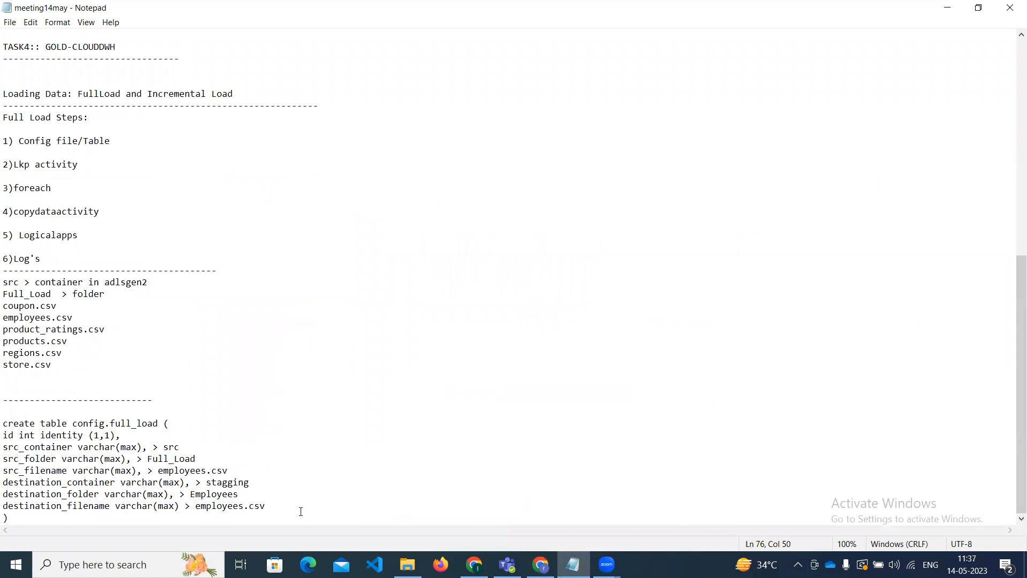
{"action": "key", "text": "Down"}
{"action": "key", "text": "Return"}
{"action": "key", "text": "Return"}
{"action": "key", "text": "Return"}
{"action": "key", "text": "Return"}
{"action": "key", "text": "ctrl+v"}
{"action": "key", "text": "ctrl+s"}
{"action": "scroll", "coordinate": [227, 450], "scroll_direction": "up", "scroll_amount": 14}
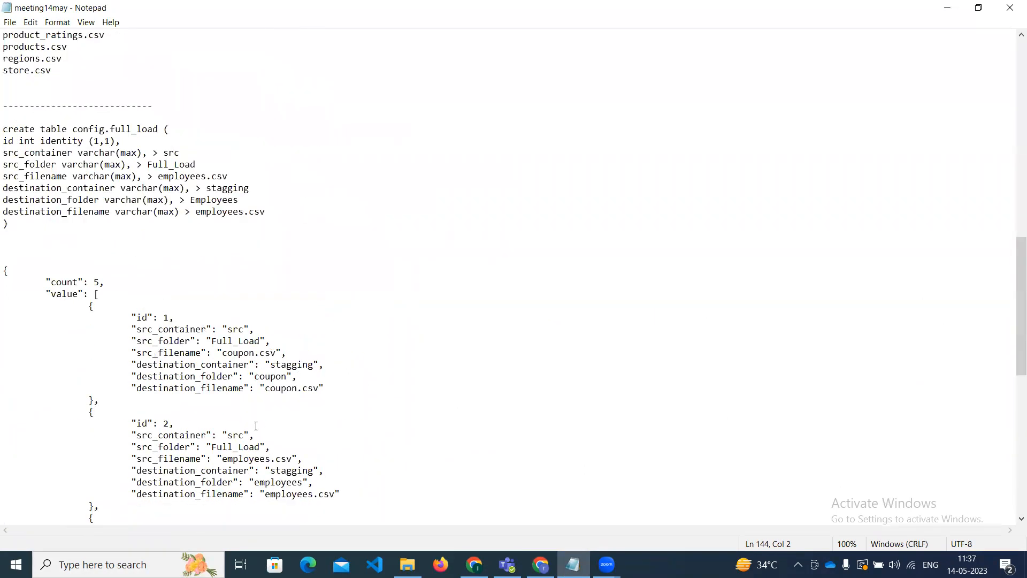
{"action": "left_click", "coordinate": [541, 565]}
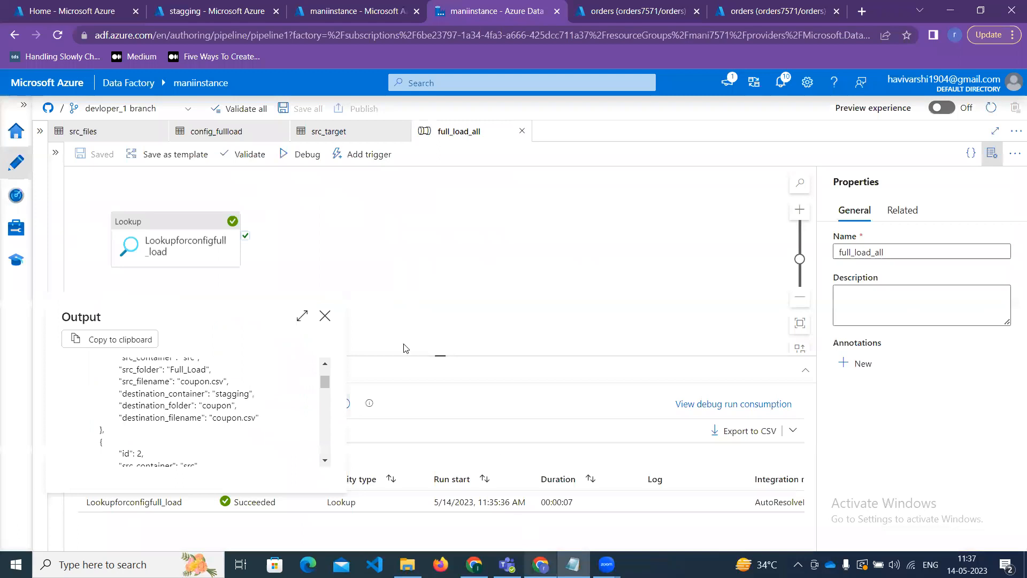
- Add a ForEach activity to the full_load_all pipeline canvas by searching 'for' in Activities
{"action": "left_click", "coordinate": [324, 316]}
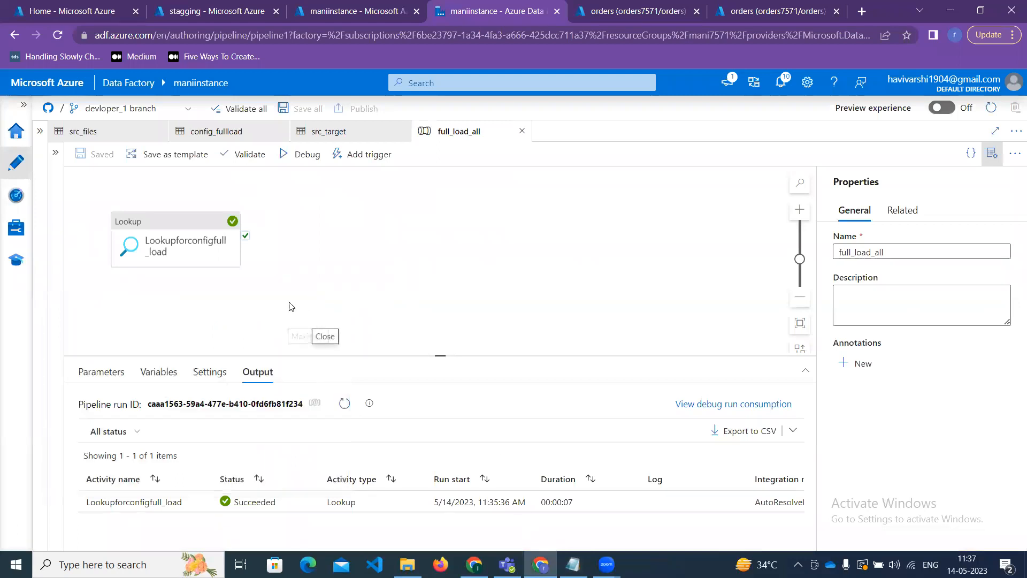
{"action": "left_click", "coordinate": [205, 247]}
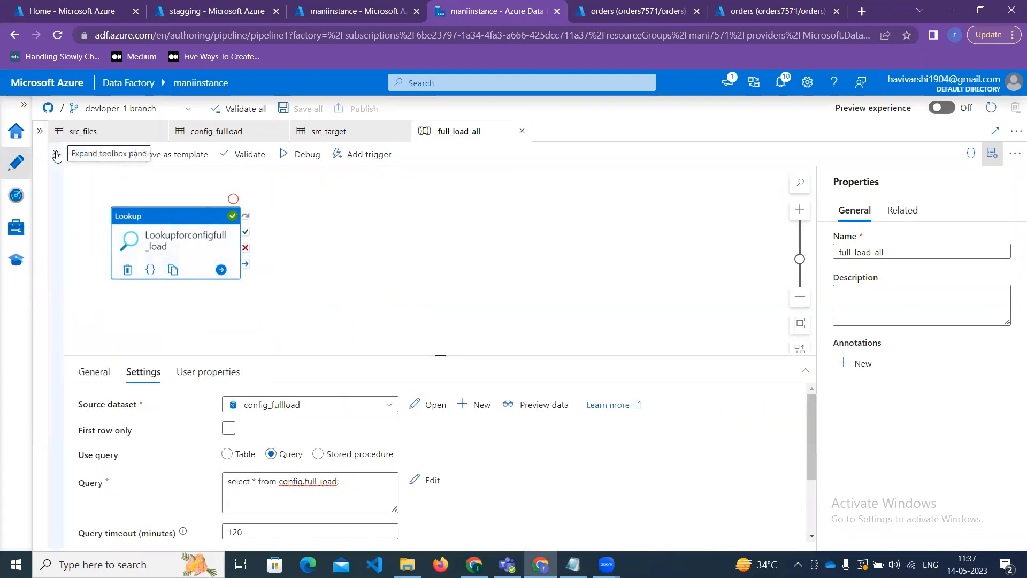
{"action": "left_click", "coordinate": [56, 153]}
{"action": "left_click", "coordinate": [117, 179]}
{"action": "key", "text": "BackSpace"}
{"action": "key", "text": "BackSpace"}
{"action": "key", "text": "BackSpace"}
{"action": "type", "text": "for"}
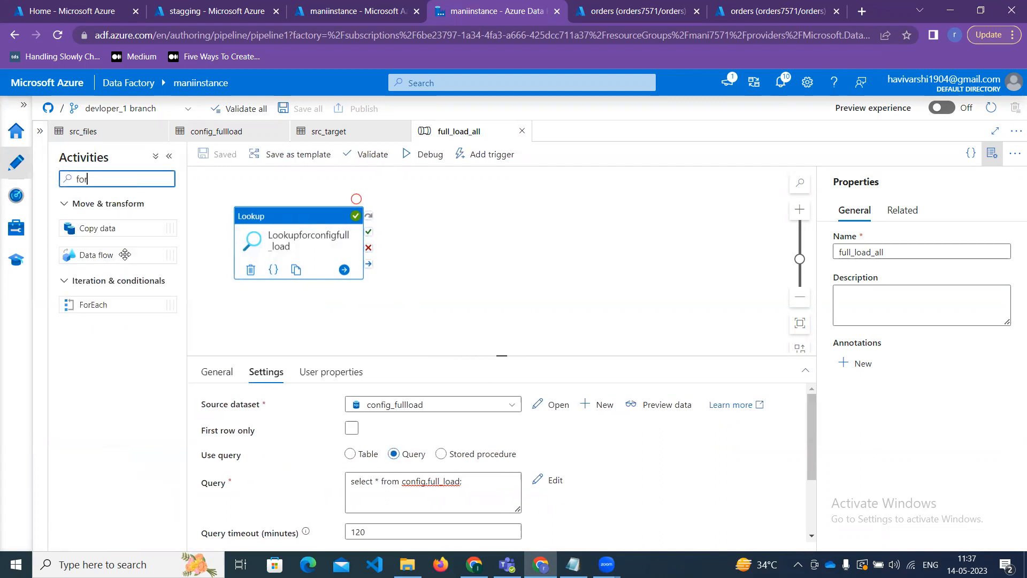
{"action": "left_click_drag", "start_coordinate": [96, 305], "coordinate": [460, 238]}
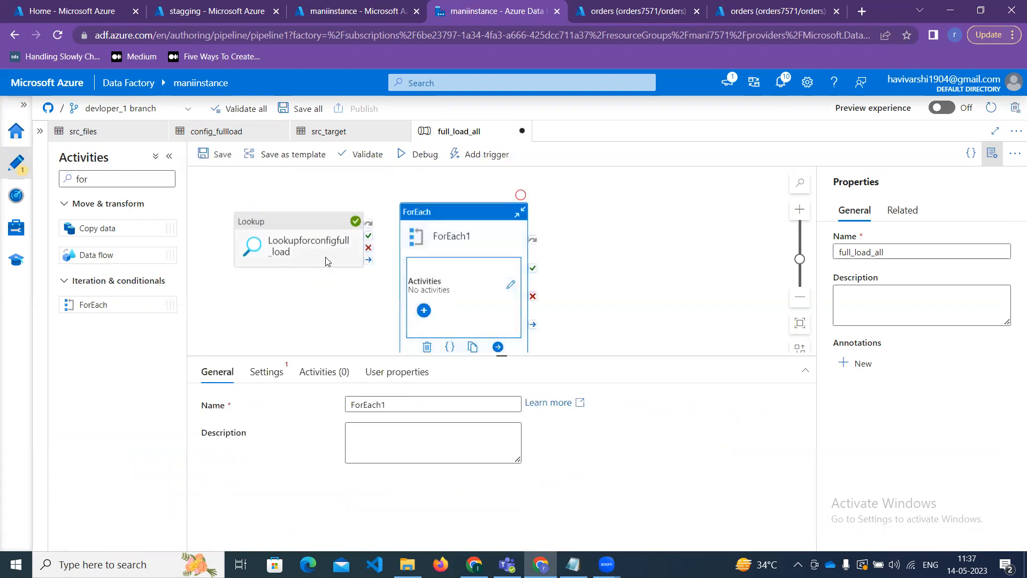
- Connect the Lookup's success output to ForEach1
{"action": "left_click", "coordinate": [326, 260]}
{"action": "left_click_drag", "start_coordinate": [368, 260], "coordinate": [481, 221]}
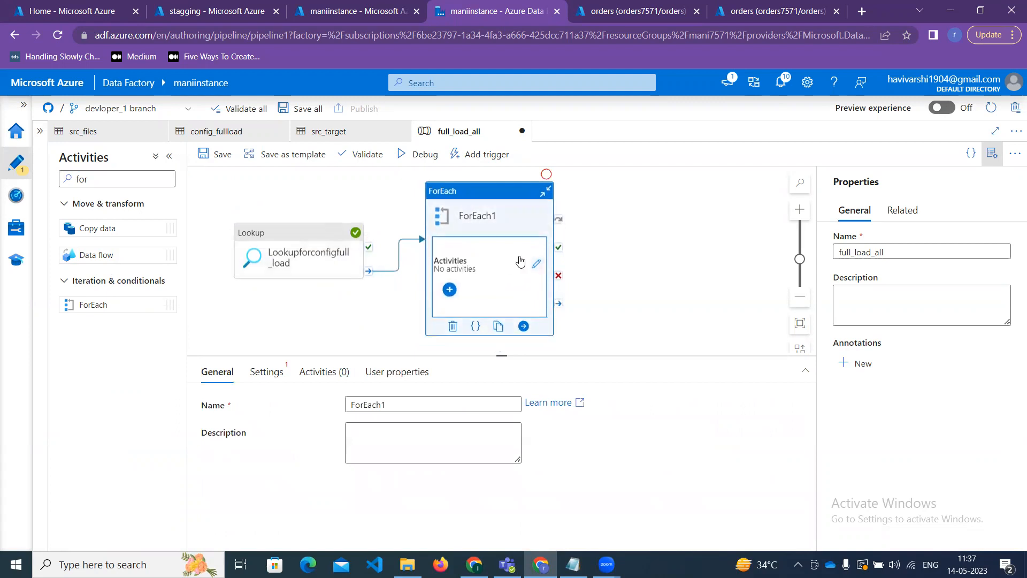
{"action": "left_click", "coordinate": [267, 371]}
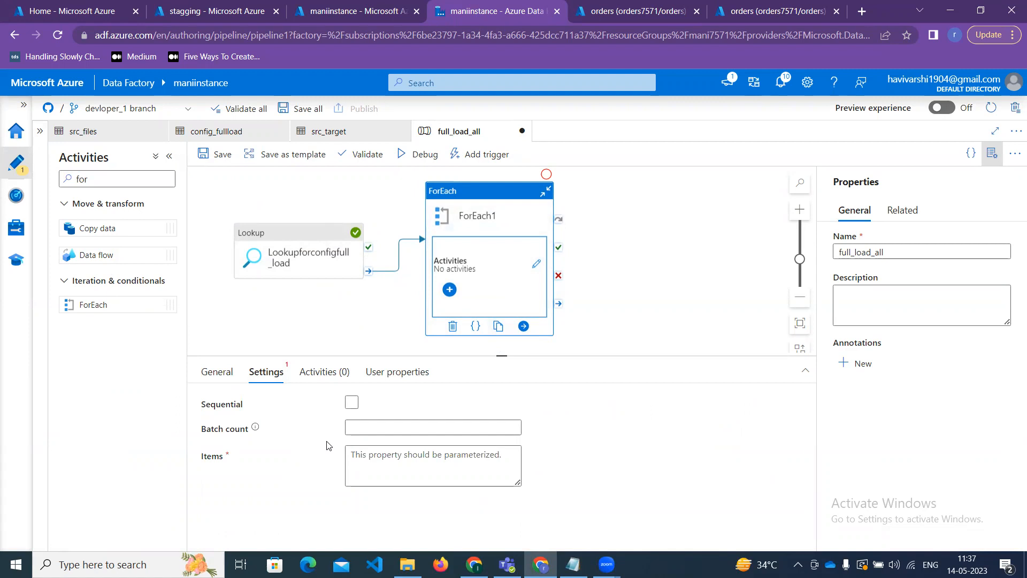
{"action": "left_click", "coordinate": [375, 422]}
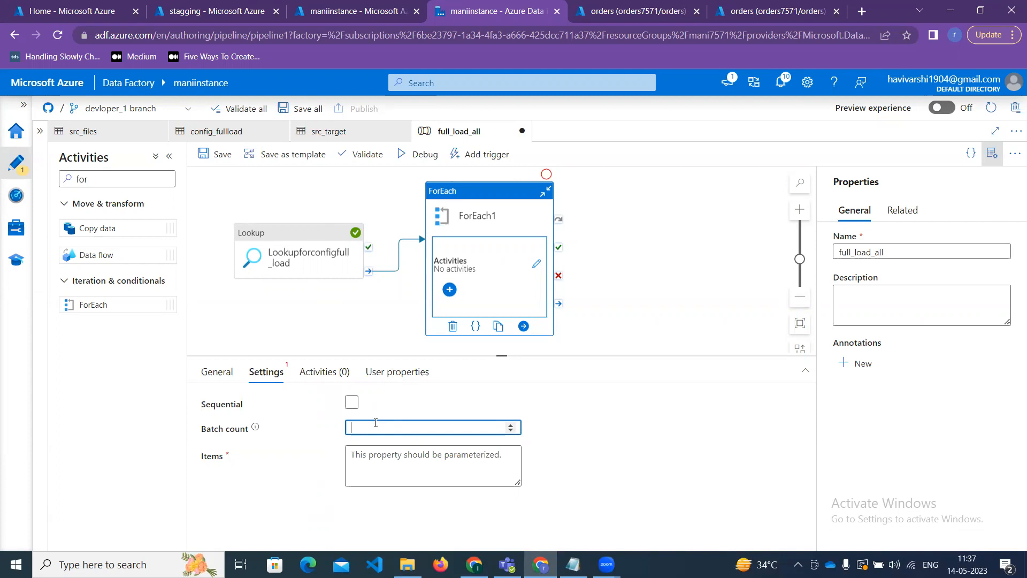
{"action": "left_click", "coordinate": [371, 470]}
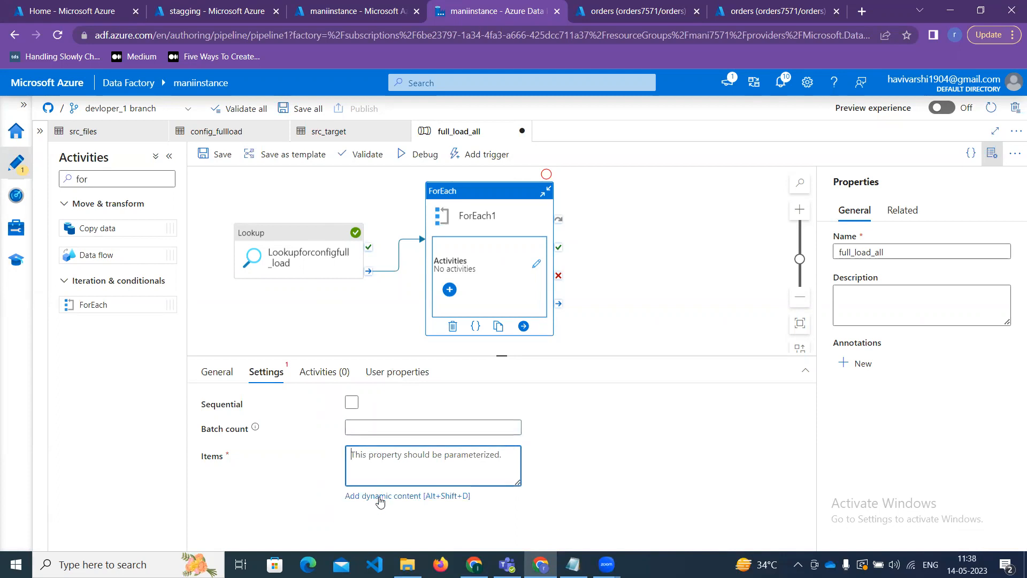
{"action": "left_click", "coordinate": [380, 496]}
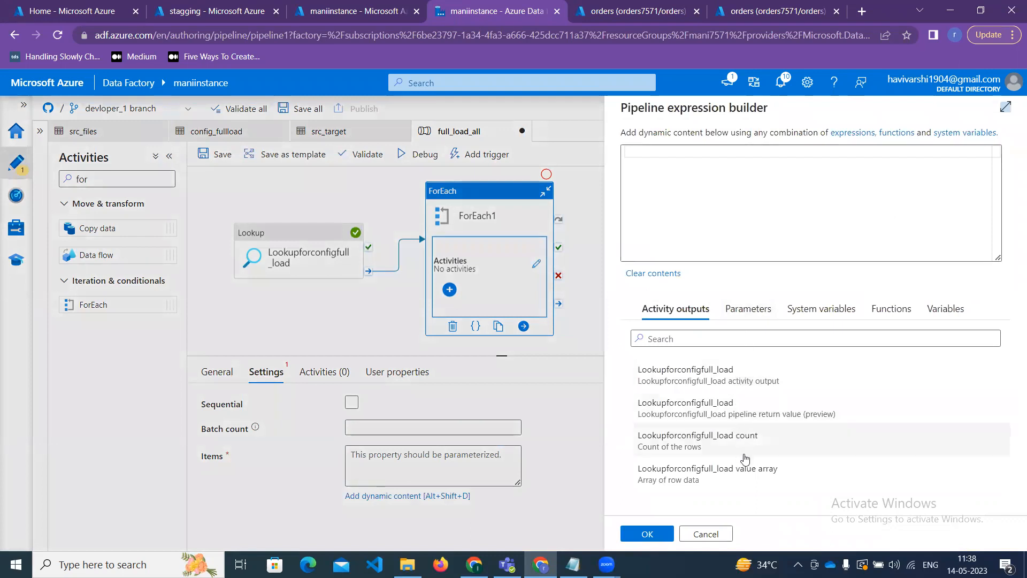
{"action": "left_click", "coordinate": [741, 471]}
{"action": "left_click", "coordinate": [649, 534]}
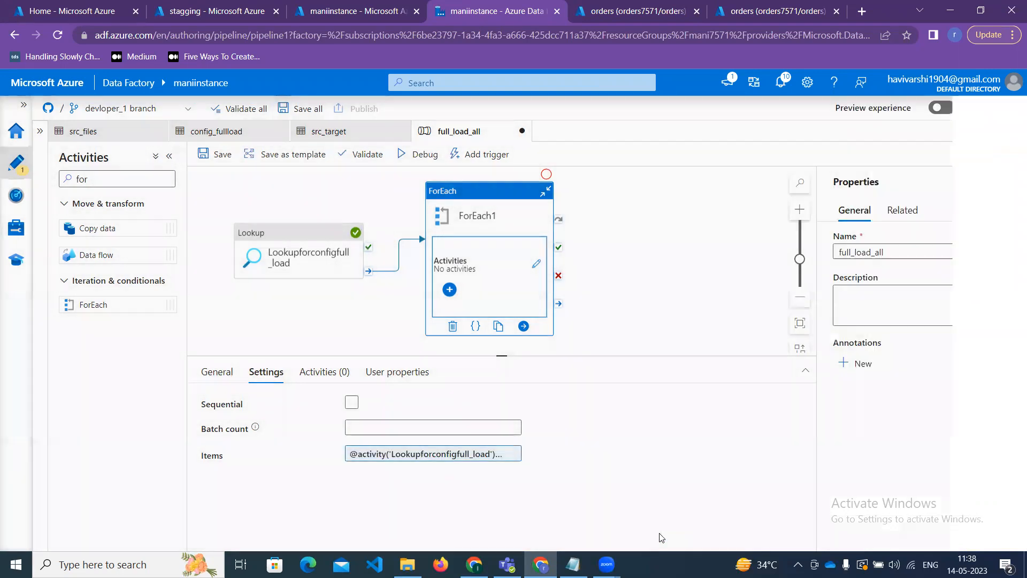
{"action": "left_click", "coordinate": [536, 264]}
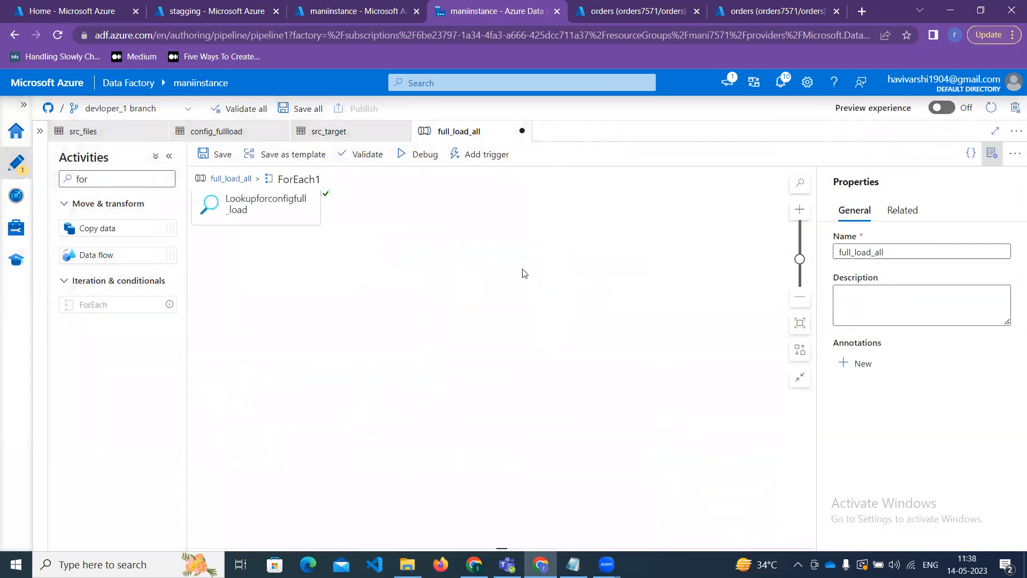
- Add a Wait activity, Wait1, inside ForEach1
{"action": "left_click", "coordinate": [135, 179]}
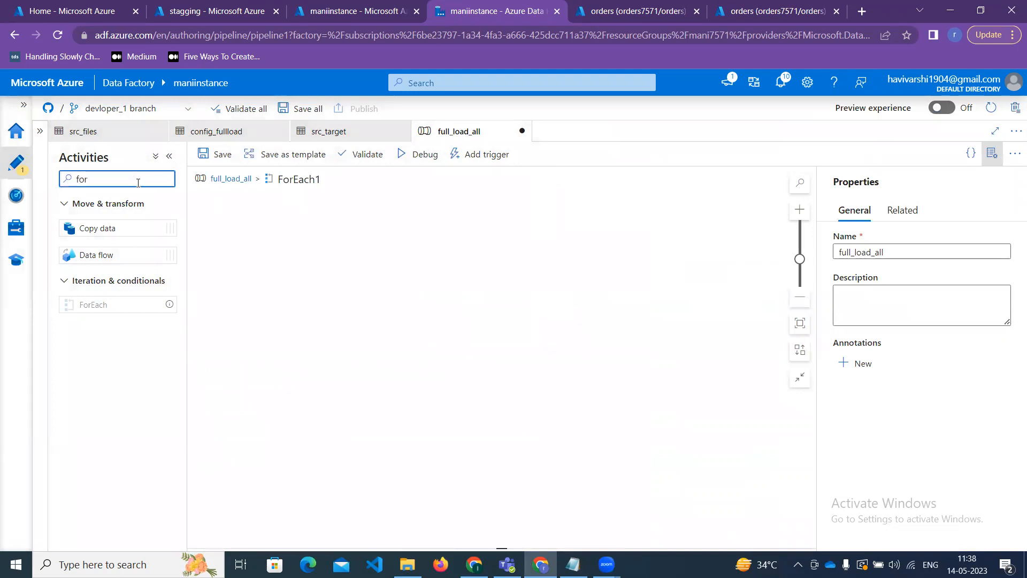
{"action": "key", "text": "BackSpace"}
{"action": "key", "text": "BackSpace"}
{"action": "key", "text": "BackSpace"}
{"action": "type", "text": "wai"}
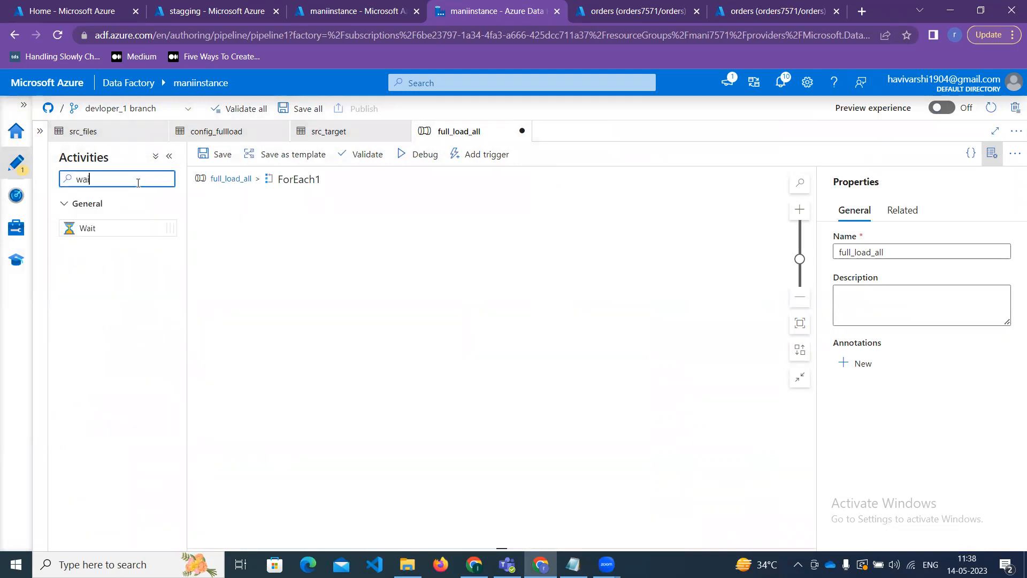
{"action": "left_click_drag", "start_coordinate": [104, 230], "coordinate": [335, 271]}
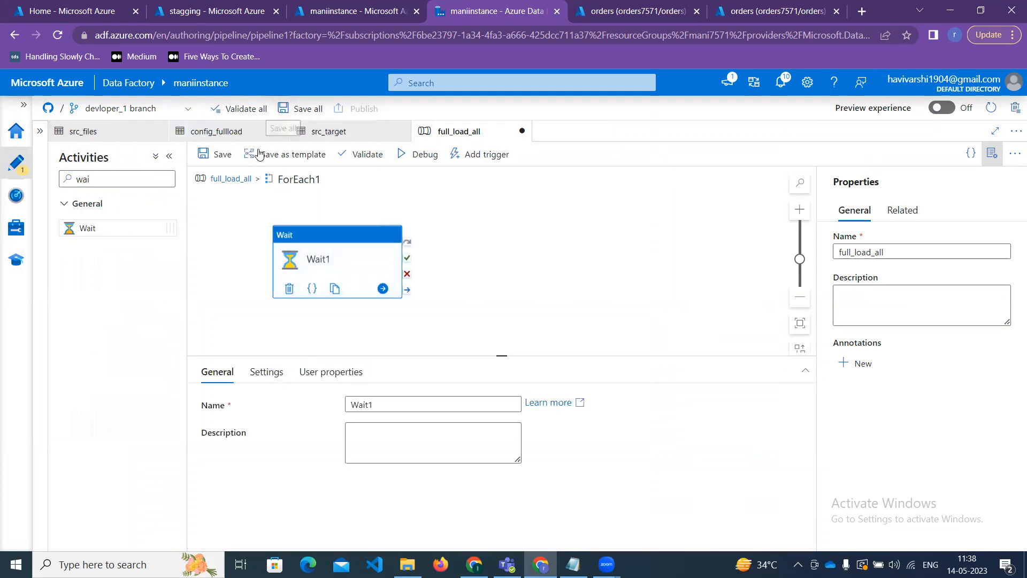
- Save all changes to the Git repository and return to the full_load_all pipeline
{"action": "left_click", "coordinate": [309, 110]}
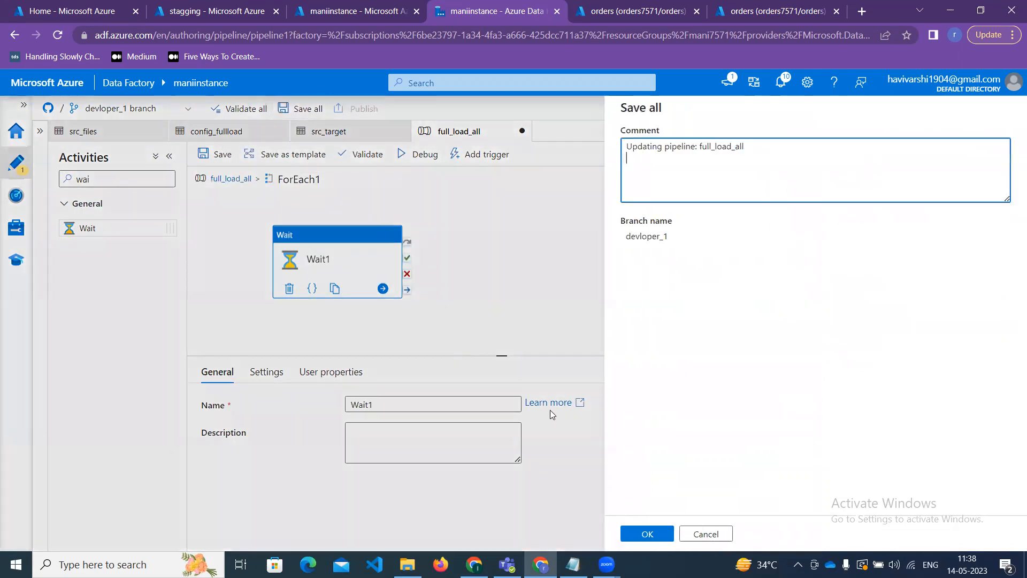
{"action": "left_click", "coordinate": [636, 531]}
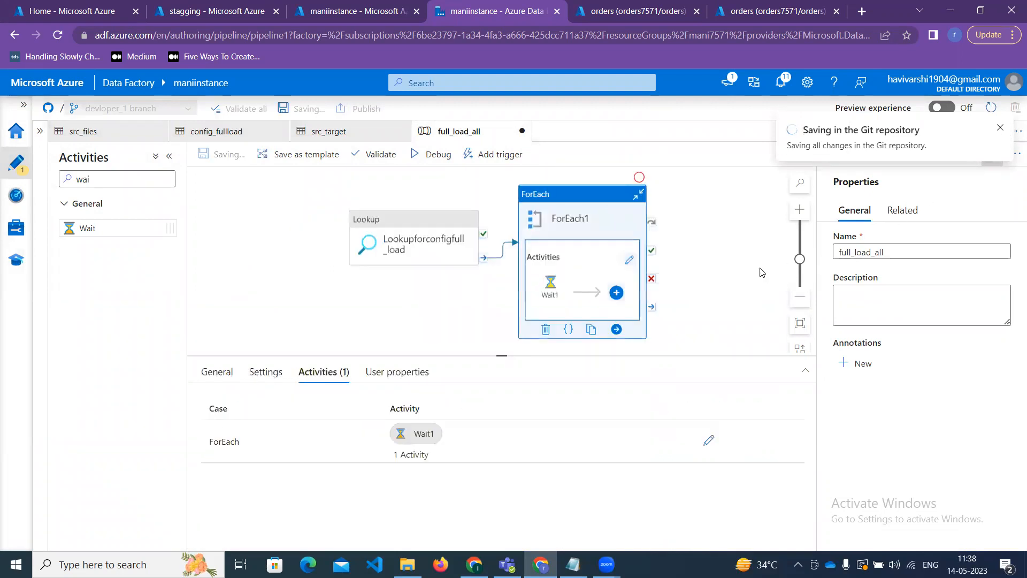
{"action": "left_click", "coordinate": [1001, 129]}
{"action": "left_click", "coordinate": [991, 154]}
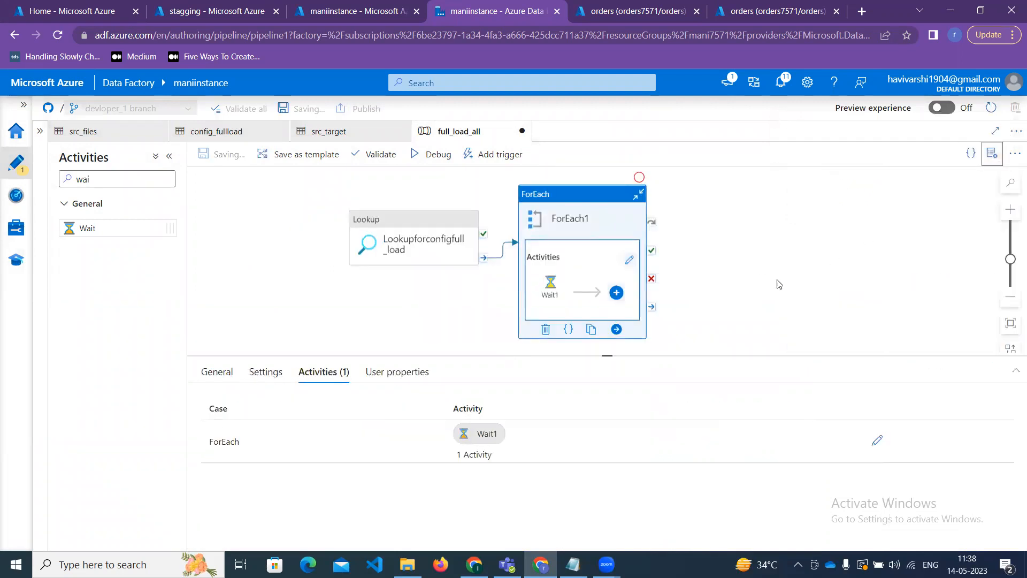
- Debug-run full_load_all and confirm the Lookup, ForEach1 and five Wait1 iterations succeeded
{"action": "left_click", "coordinate": [422, 155]}
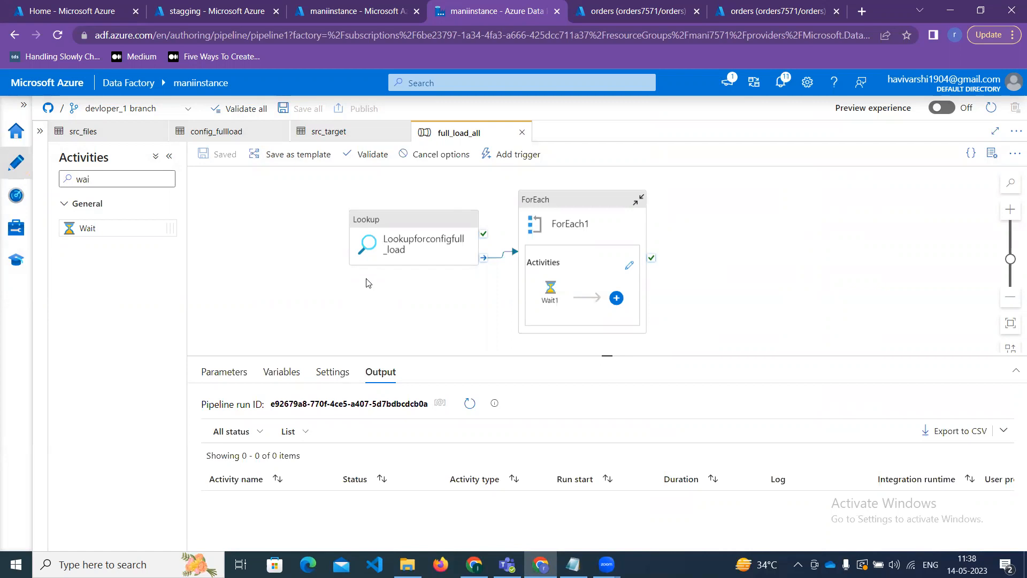
{"action": "left_click", "coordinate": [468, 404]}
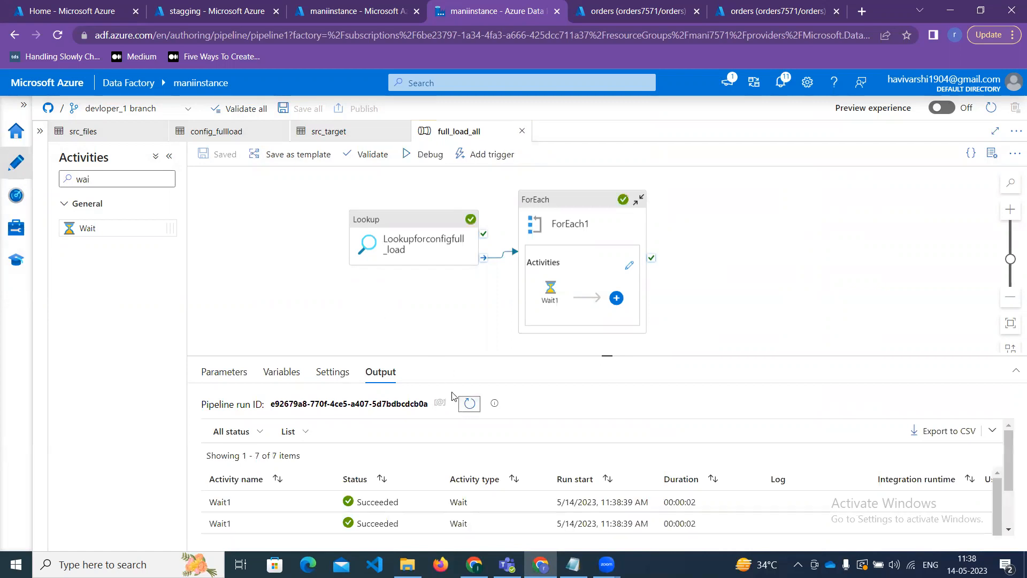
{"action": "scroll", "coordinate": [345, 516], "scroll_direction": "down", "scroll_amount": 1}
{"action": "scroll", "coordinate": [321, 532], "scroll_direction": "down", "scroll_amount": 5}
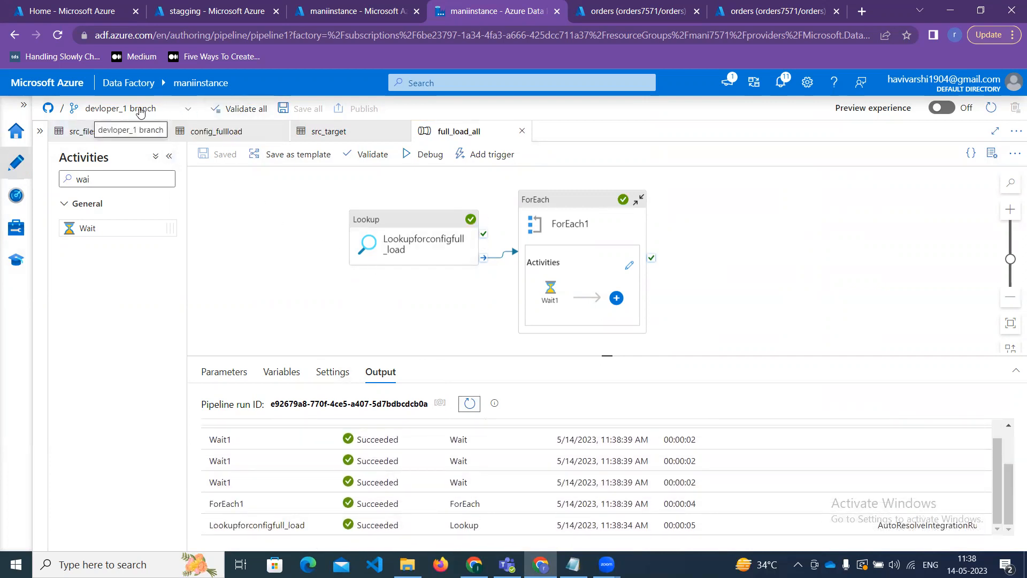
{"action": "left_click", "coordinate": [140, 110]}
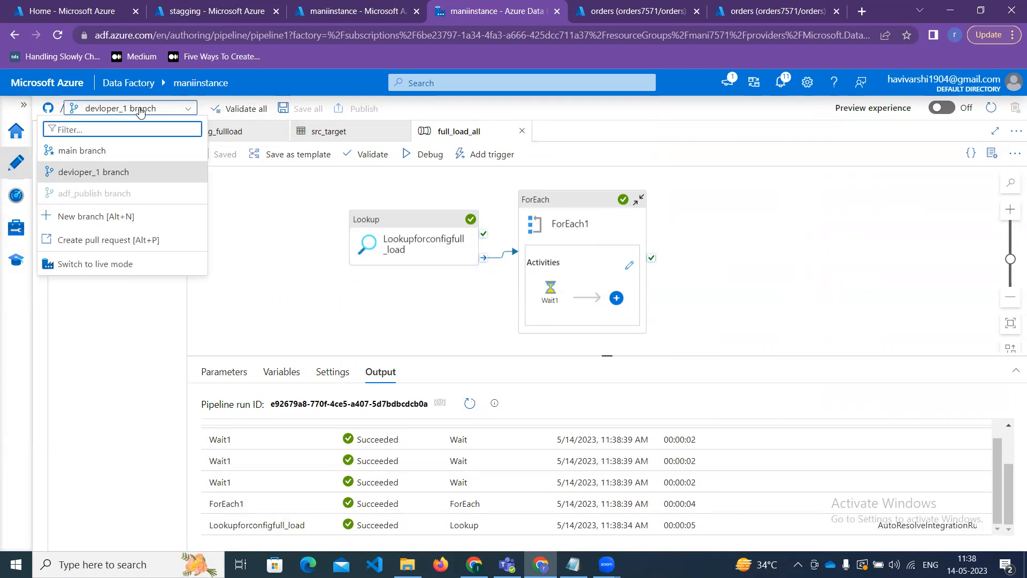
- Create pull request 'Devloper 1' from devloper_1 into main with description 'Full_Load pipeline'
{"action": "left_click", "coordinate": [110, 241]}
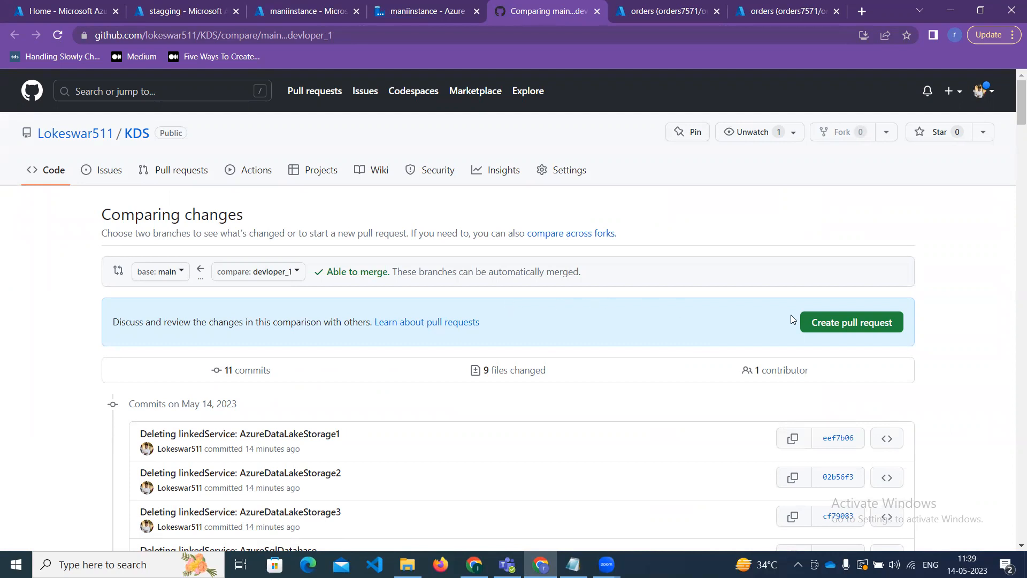
{"action": "left_click", "coordinate": [827, 327]}
{"action": "scroll", "coordinate": [431, 374], "scroll_direction": "down", "scroll_amount": 2}
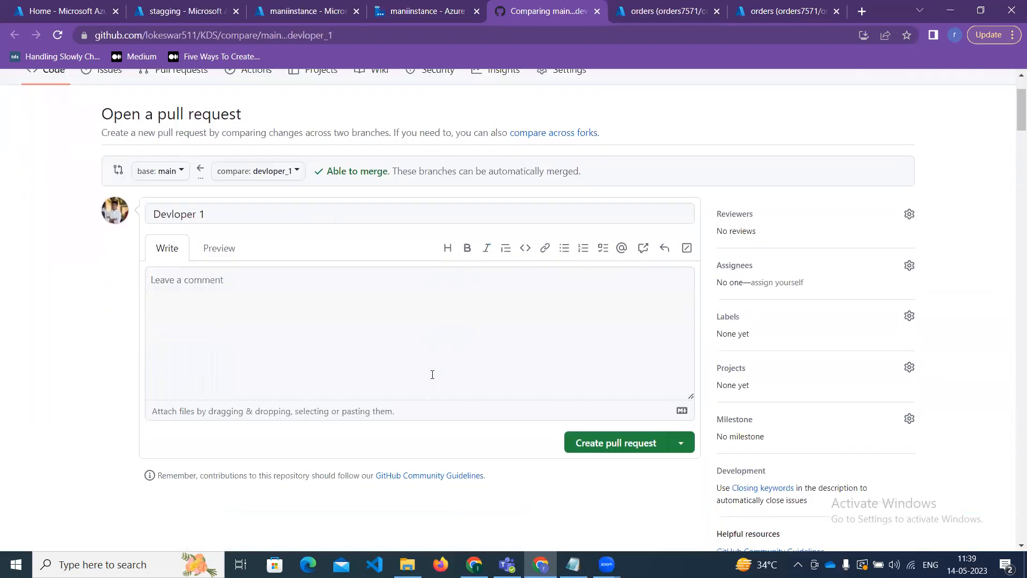
{"action": "left_click", "coordinate": [186, 262]}
{"action": "type", "text": "Full_Load pipeline"}
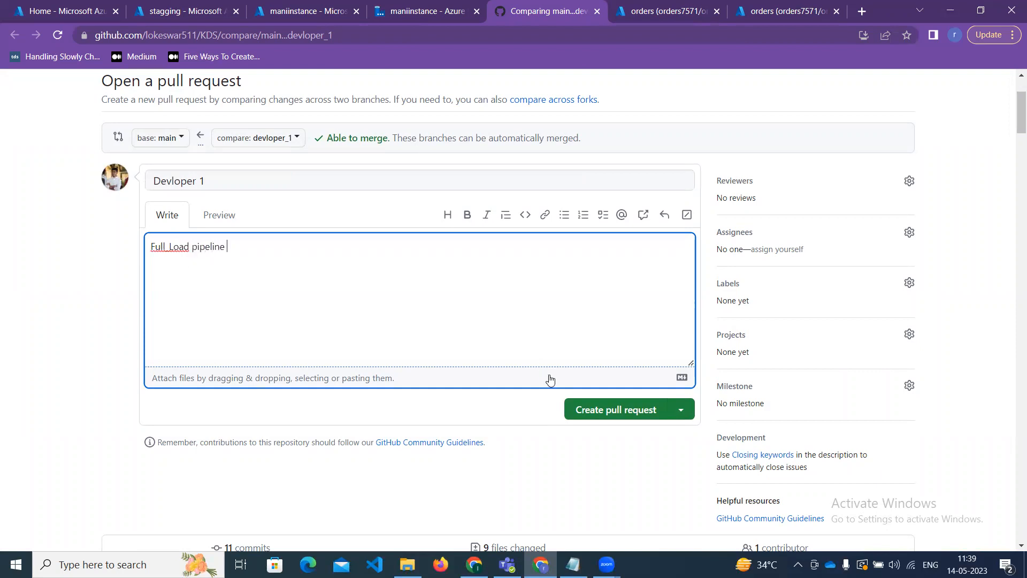
{"action": "left_click", "coordinate": [602, 415]}
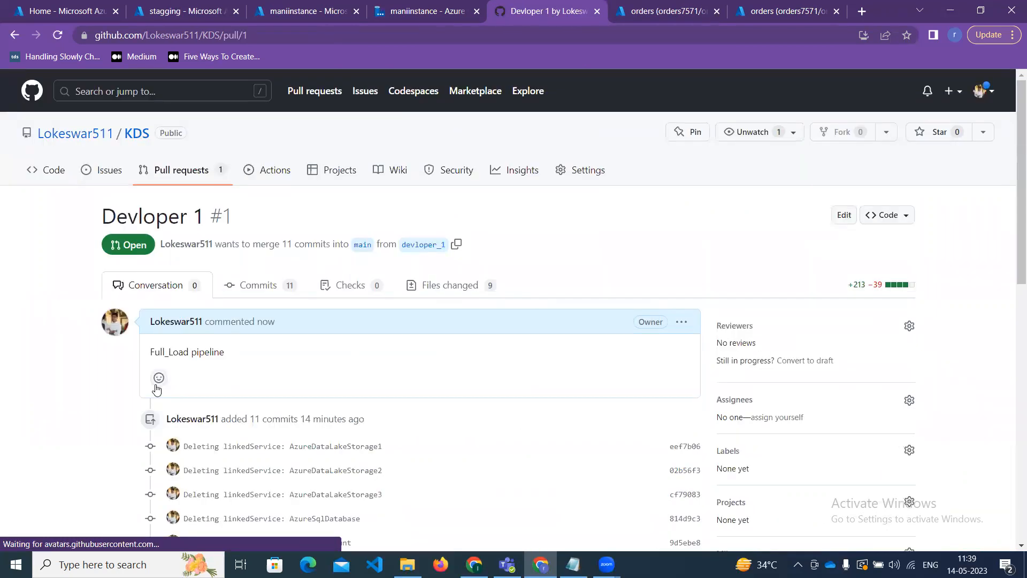
- Merge and confirm pull request #1, bringing the 11 devloper_1 commits into main
{"action": "scroll", "coordinate": [157, 389], "scroll_direction": "down", "scroll_amount": 3}
{"action": "scroll", "coordinate": [51, 392], "scroll_direction": "down", "scroll_amount": 4}
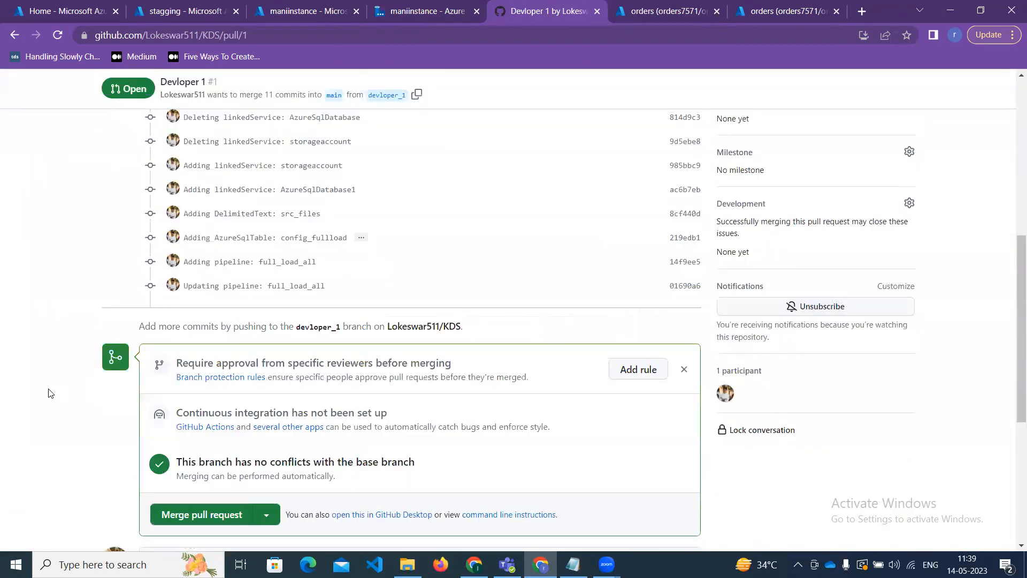
{"action": "scroll", "coordinate": [64, 419], "scroll_direction": "down", "scroll_amount": 1}
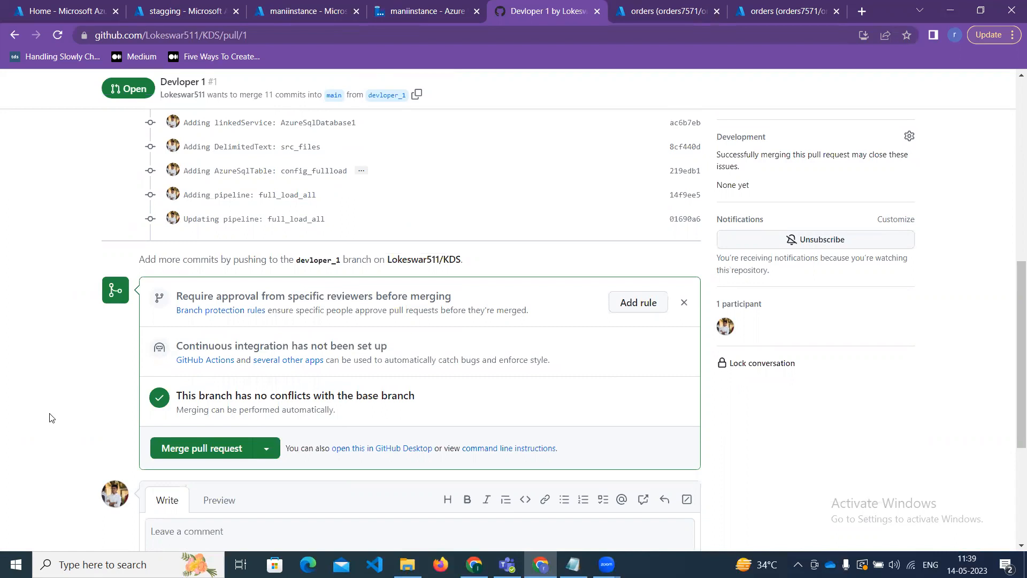
{"action": "left_click", "coordinate": [197, 455]}
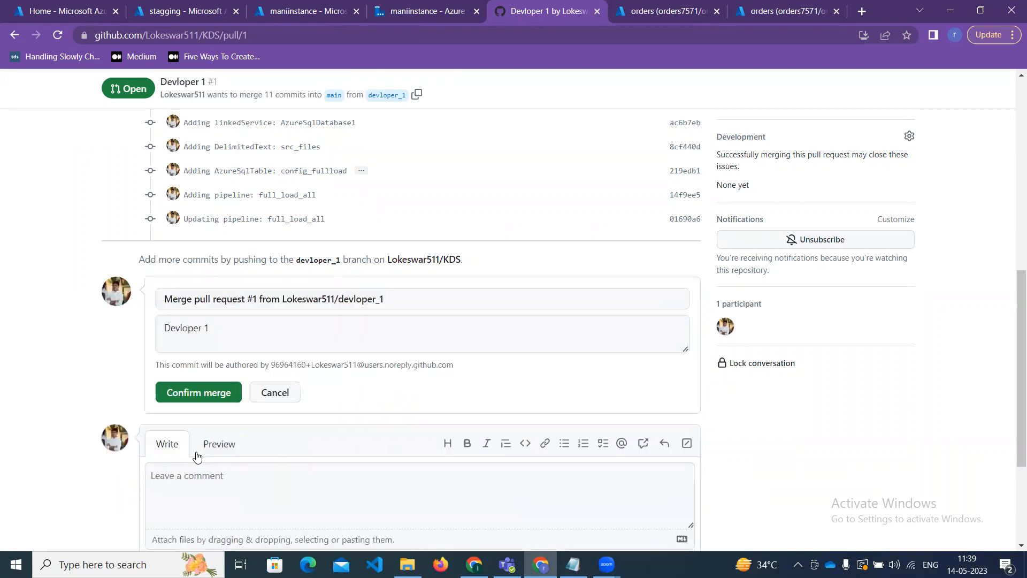
{"action": "left_click", "coordinate": [201, 396]}
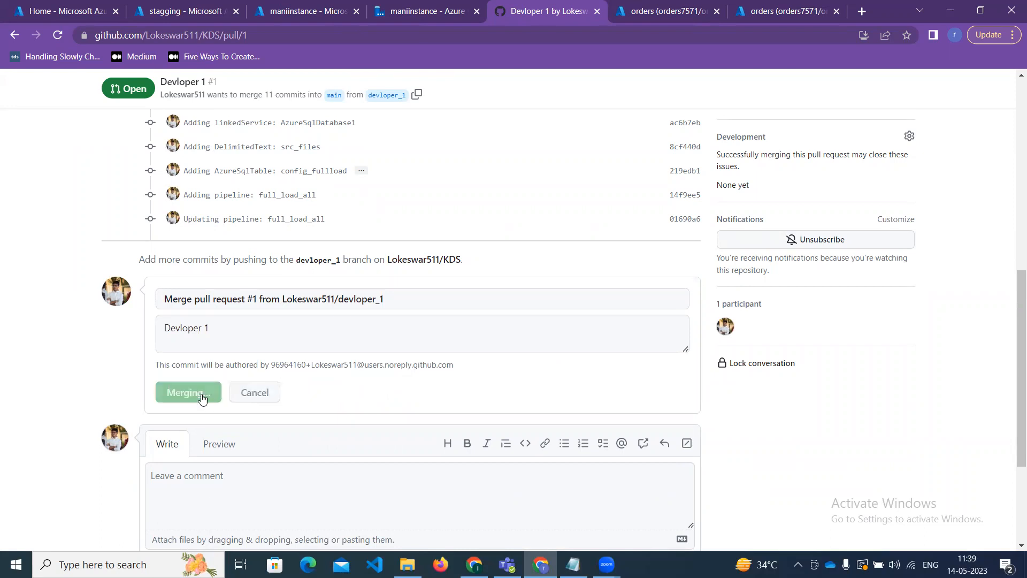
{"action": "scroll", "coordinate": [202, 397], "scroll_direction": "up", "scroll_amount": 6}
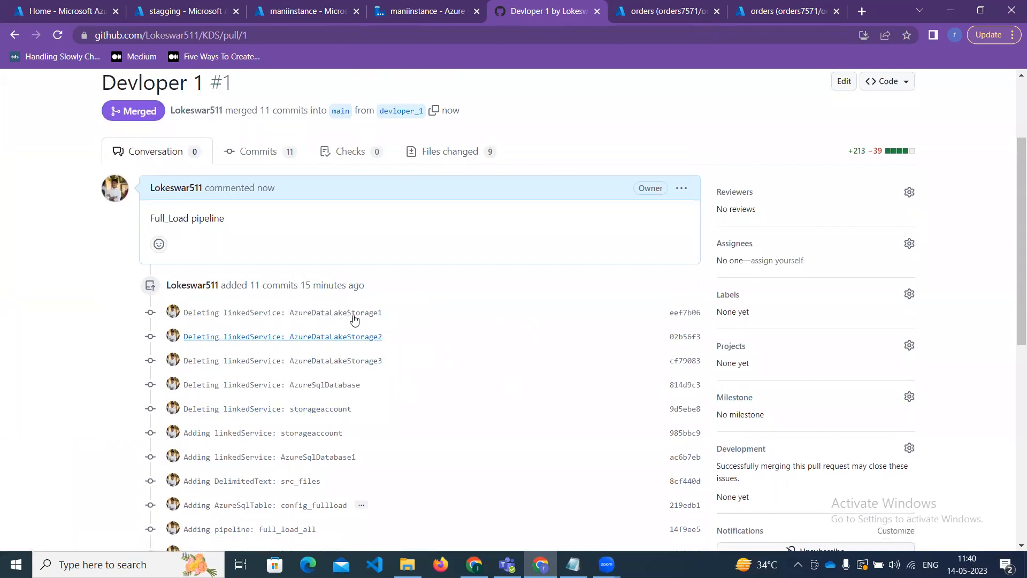
{"action": "scroll", "coordinate": [284, 225], "scroll_direction": "up", "scroll_amount": 3}
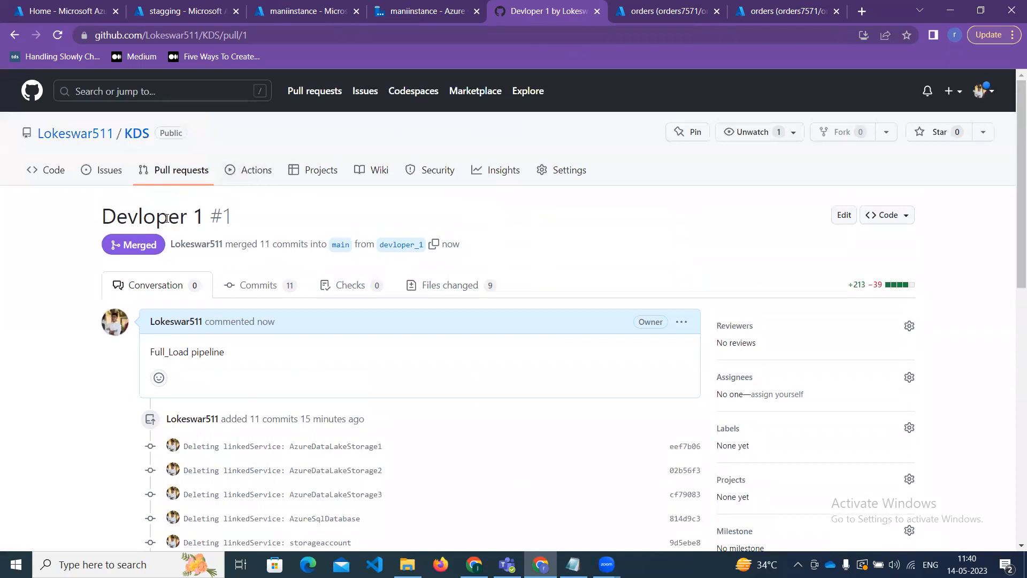
- Verify the KDS repo's main branch pipeline folder contains full_load_all.json, then return to Data Factory
{"action": "left_click", "coordinate": [137, 133]}
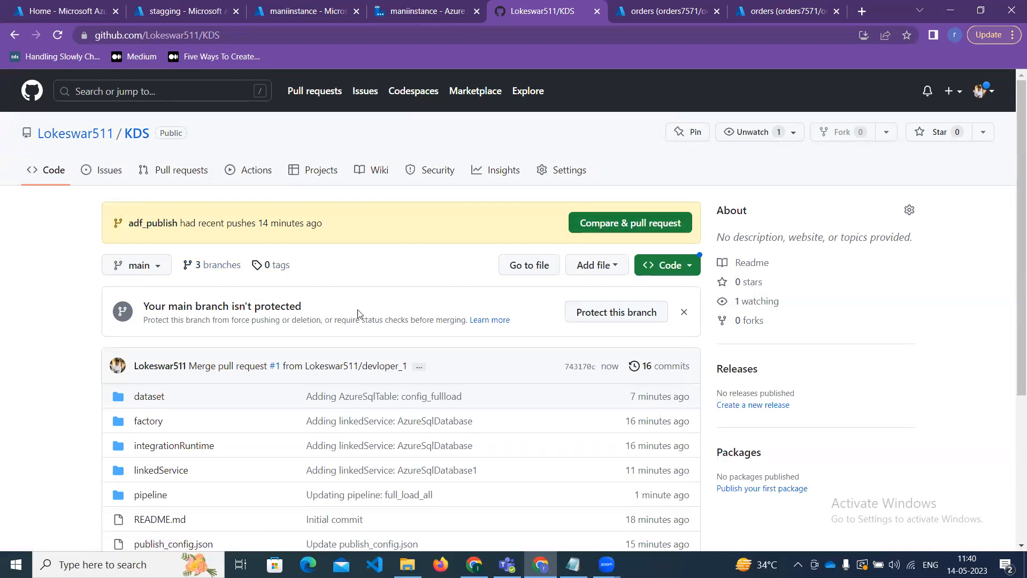
{"action": "scroll", "coordinate": [182, 432], "scroll_direction": "down", "scroll_amount": 1}
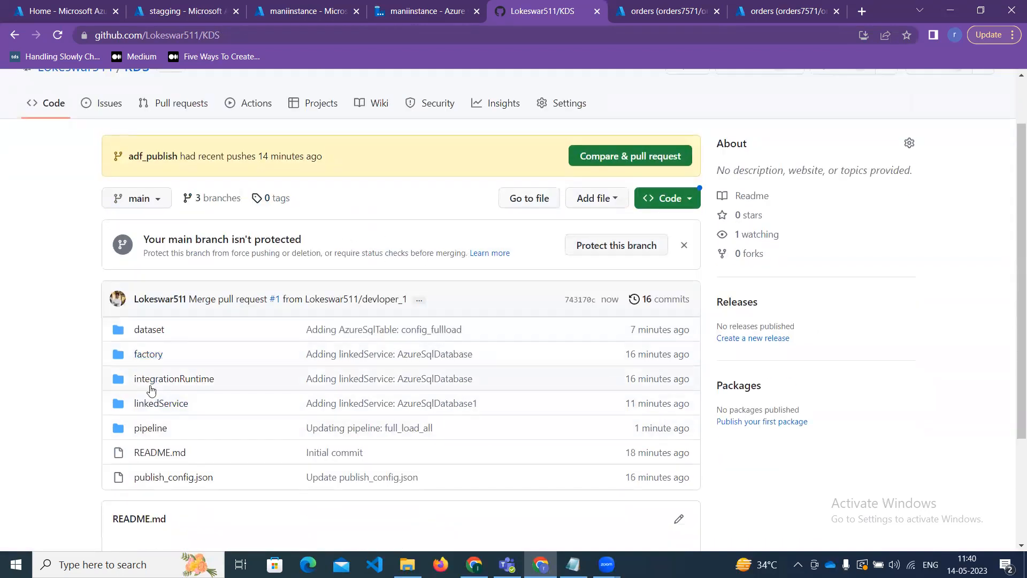
{"action": "left_click", "coordinate": [150, 427]}
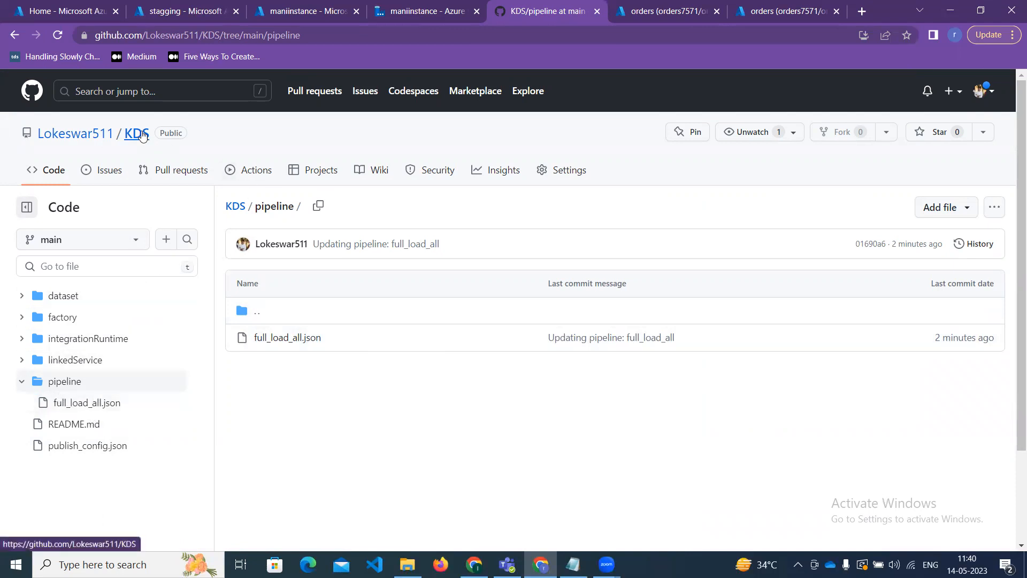
{"action": "left_click", "coordinate": [143, 134]}
{"action": "left_click", "coordinate": [424, 5]}
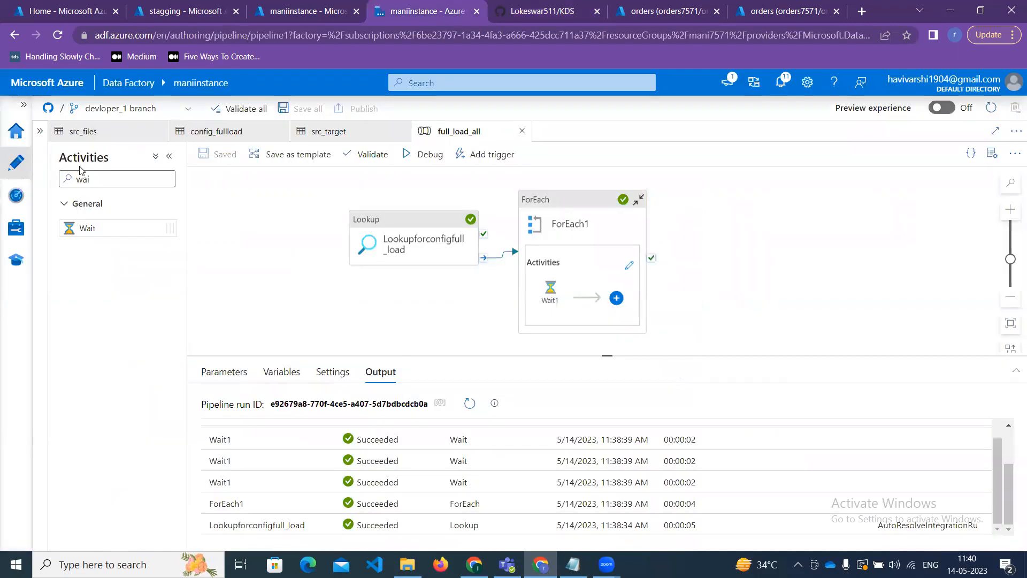
- Select main as the factory's working branch instead of devloper_1
{"action": "left_click", "coordinate": [179, 108]}
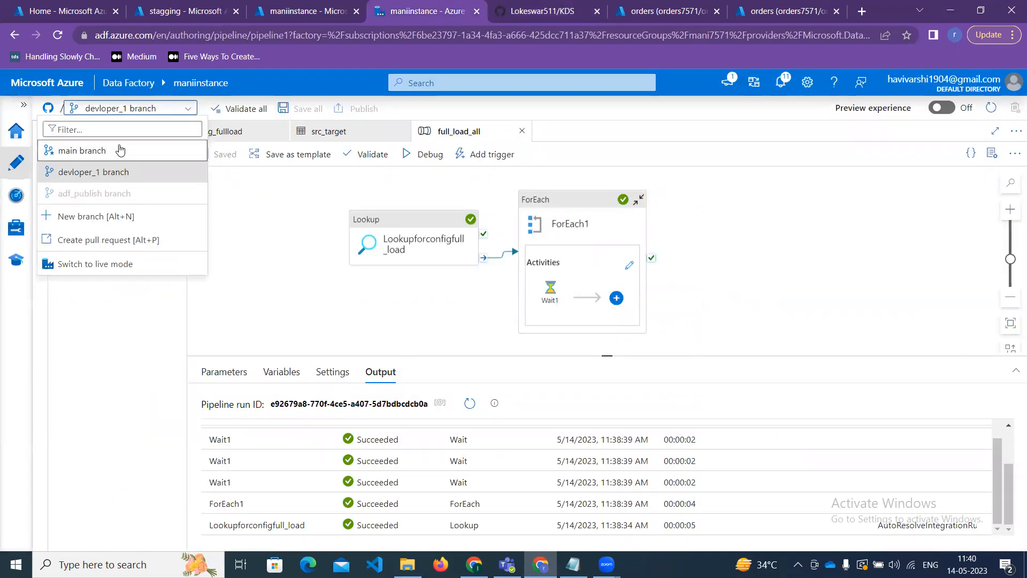
{"action": "left_click", "coordinate": [120, 147]}
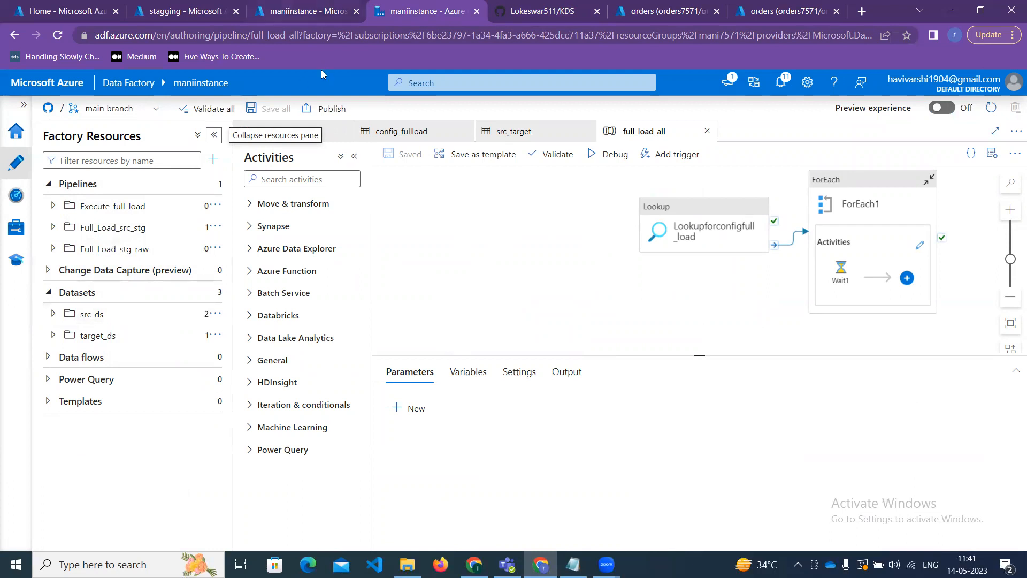
- Publish main's pending pipeline, dataset and linked-service changes, deploying all five resources
{"action": "left_click", "coordinate": [318, 108]}
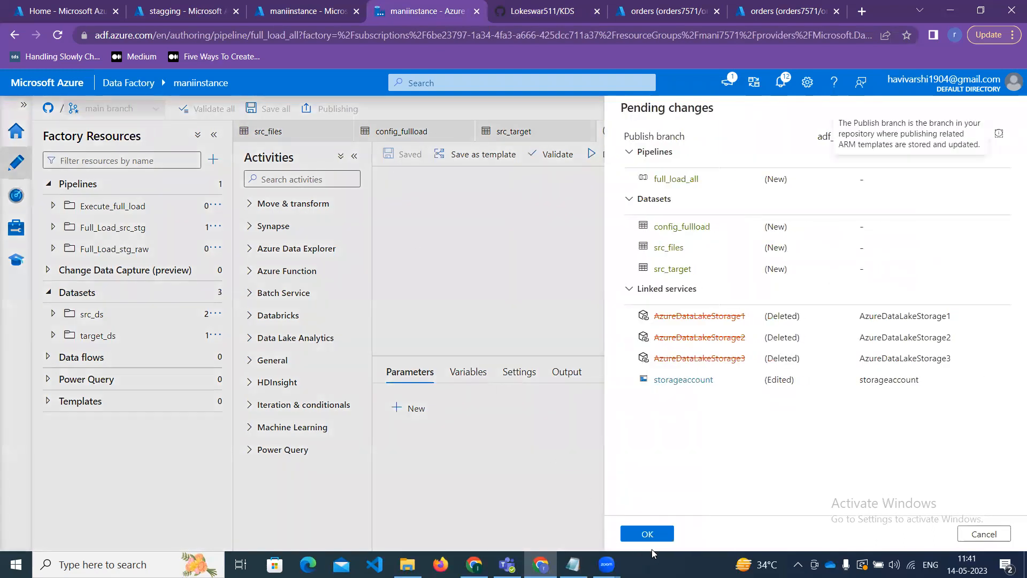
{"action": "left_click", "coordinate": [648, 534]}
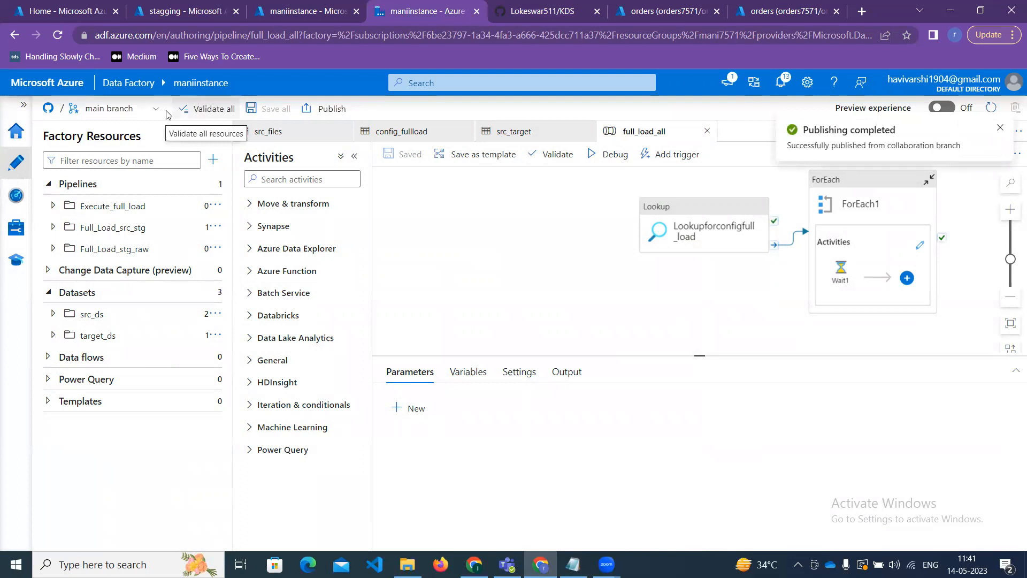
{"action": "left_click", "coordinate": [113, 109]}
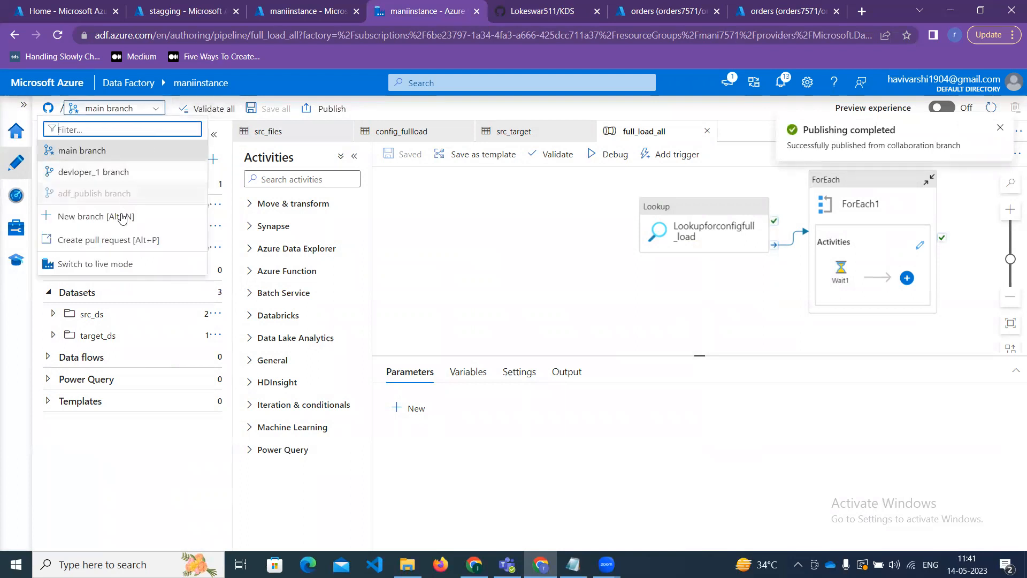
{"action": "left_click", "coordinate": [88, 270]}
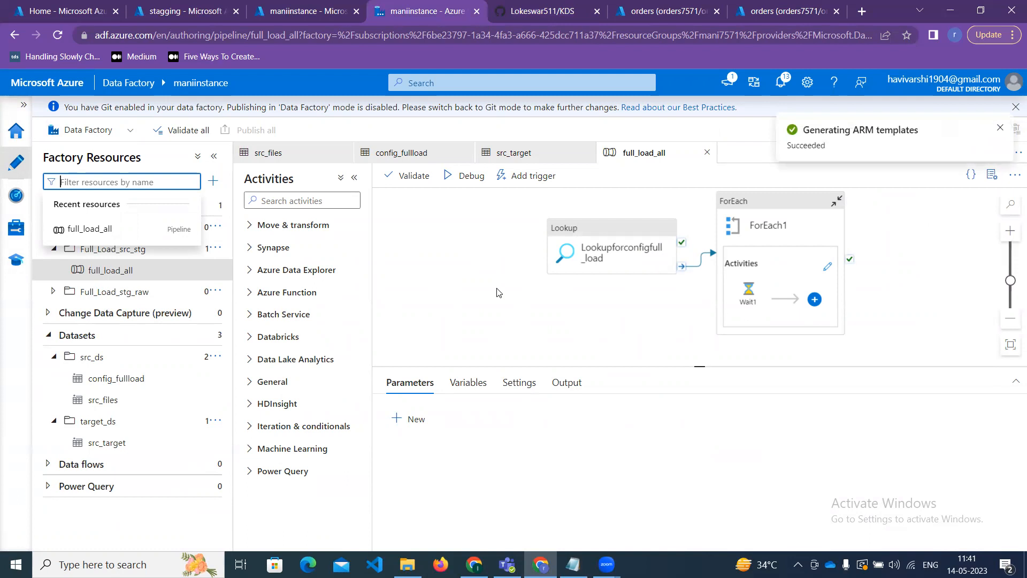
{"action": "left_click", "coordinate": [497, 293]}
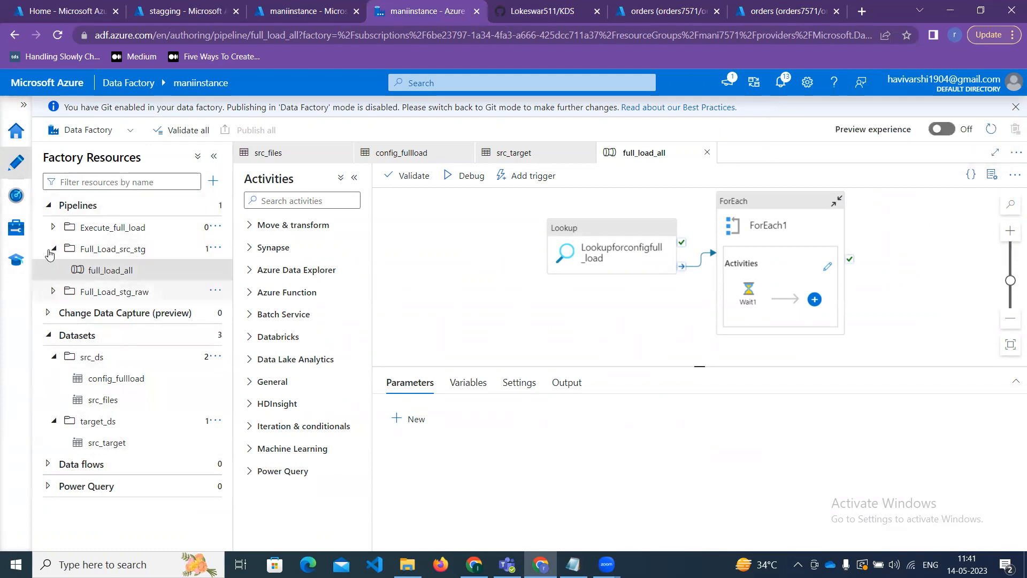
{"action": "left_click", "coordinate": [130, 132]}
{"action": "left_click", "coordinate": [119, 152]}
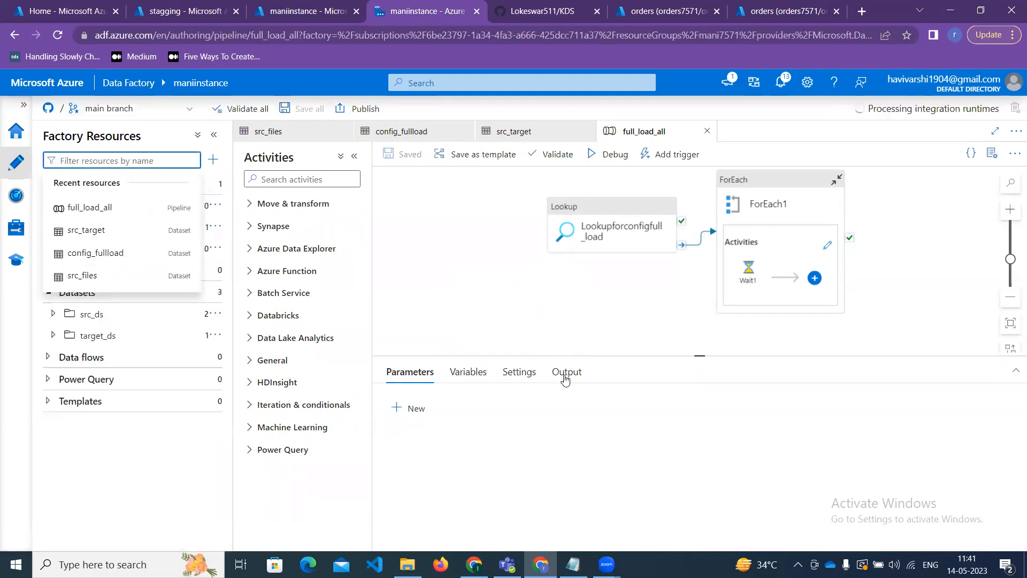
{"action": "mouse_move", "coordinate": [607, 564]}
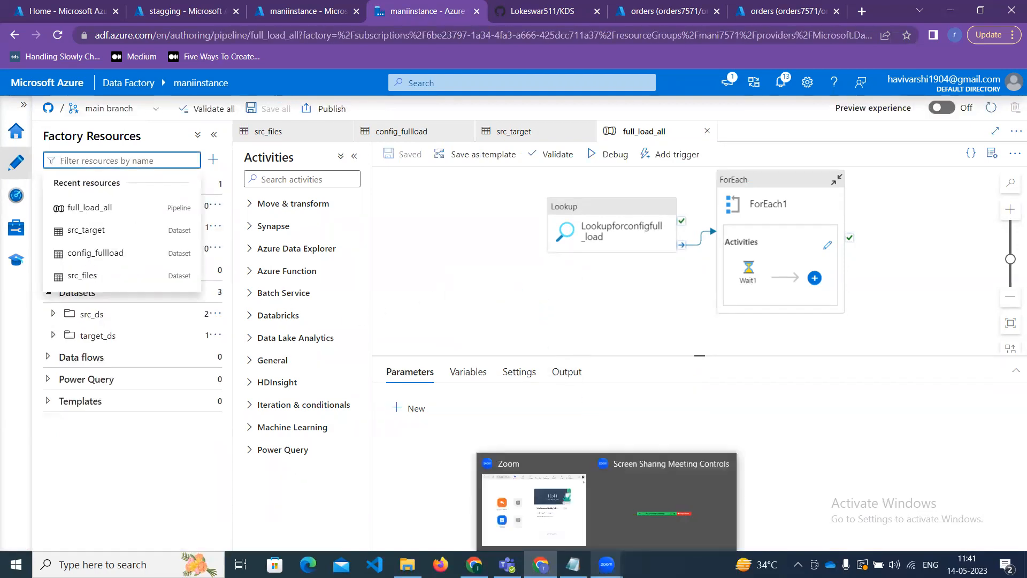
{"action": "left_click", "coordinate": [637, 530]}
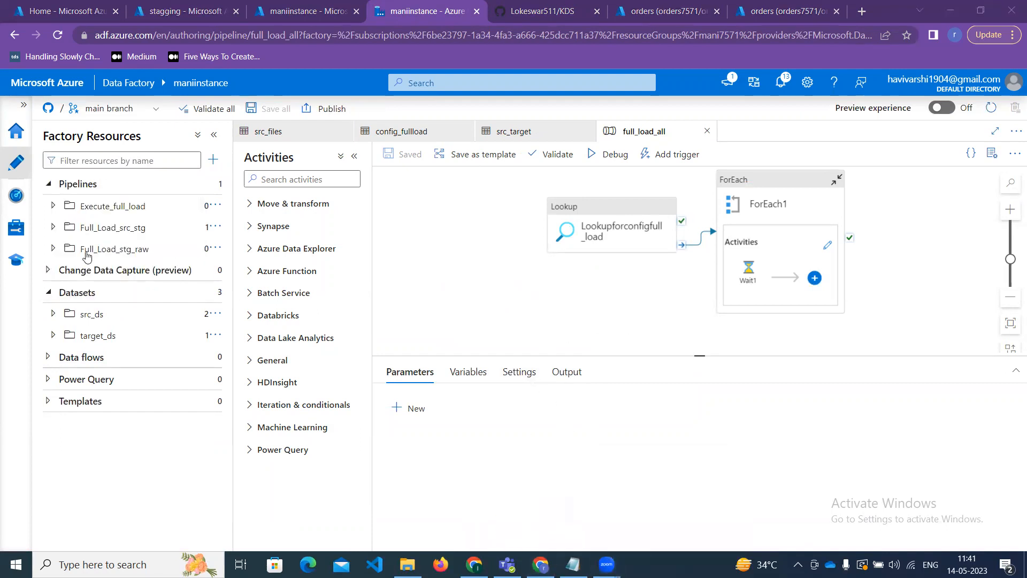
{"action": "left_click", "coordinate": [109, 108]}
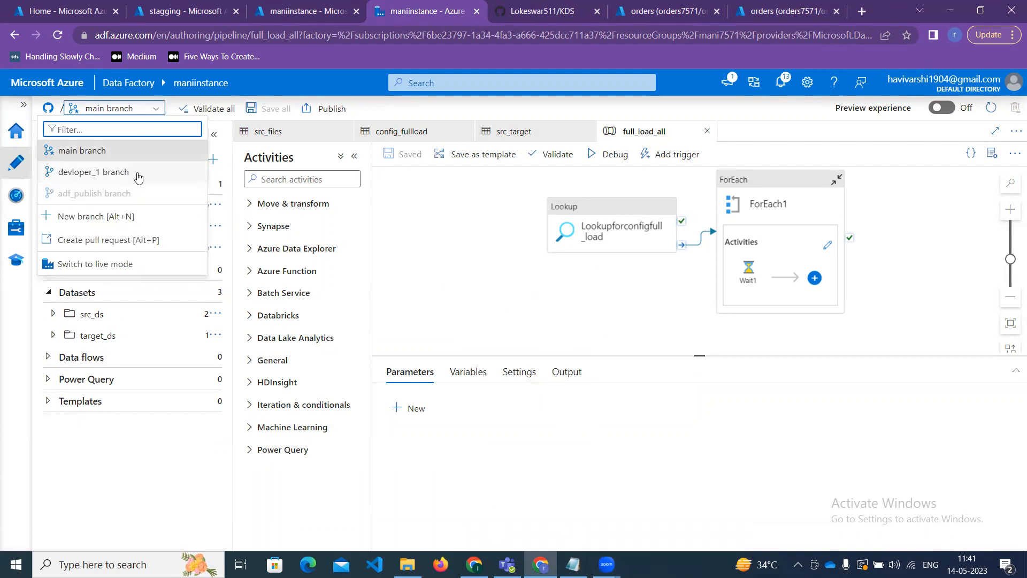
- On the devloper_1 branch, open ForEach1's inner activities and delete Wait1
{"action": "left_click", "coordinate": [94, 172]}
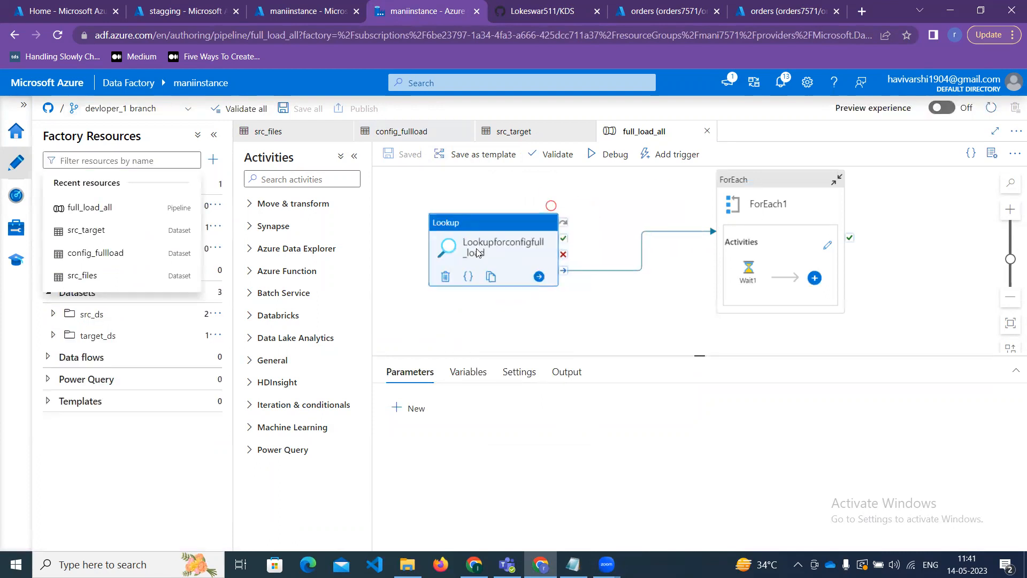
{"action": "left_click", "coordinate": [478, 254]}
{"action": "left_click", "coordinate": [737, 244]}
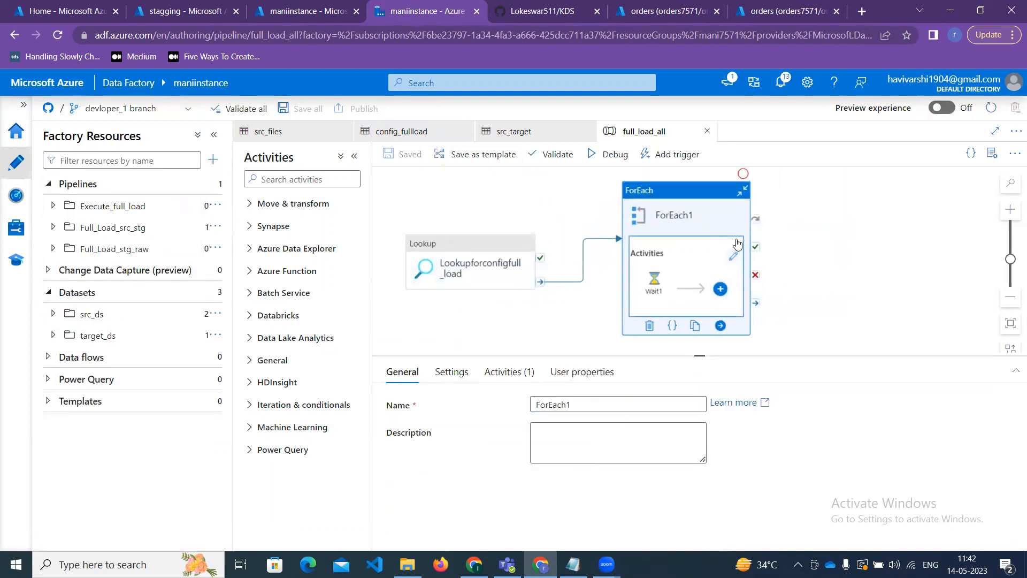
{"action": "left_click", "coordinate": [733, 257]}
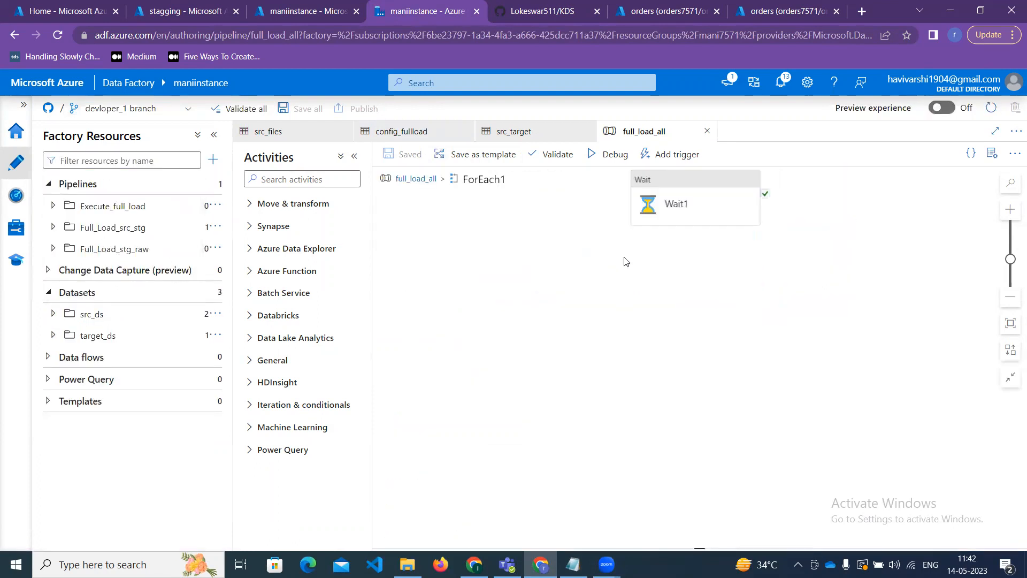
{"action": "left_click", "coordinate": [669, 210]}
{"action": "right_click", "coordinate": [516, 215]}
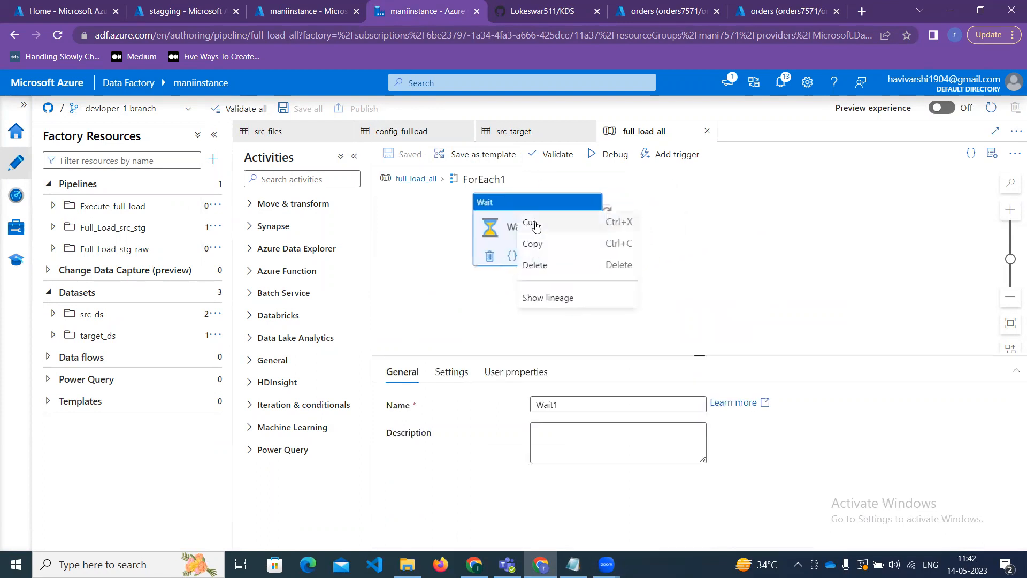
{"action": "left_click", "coordinate": [545, 259]}
- Add a Copy data activity inside ForEach1, found by searching 'co'
{"action": "left_click", "coordinate": [337, 174]}
{"action": "type", "text": "c"}
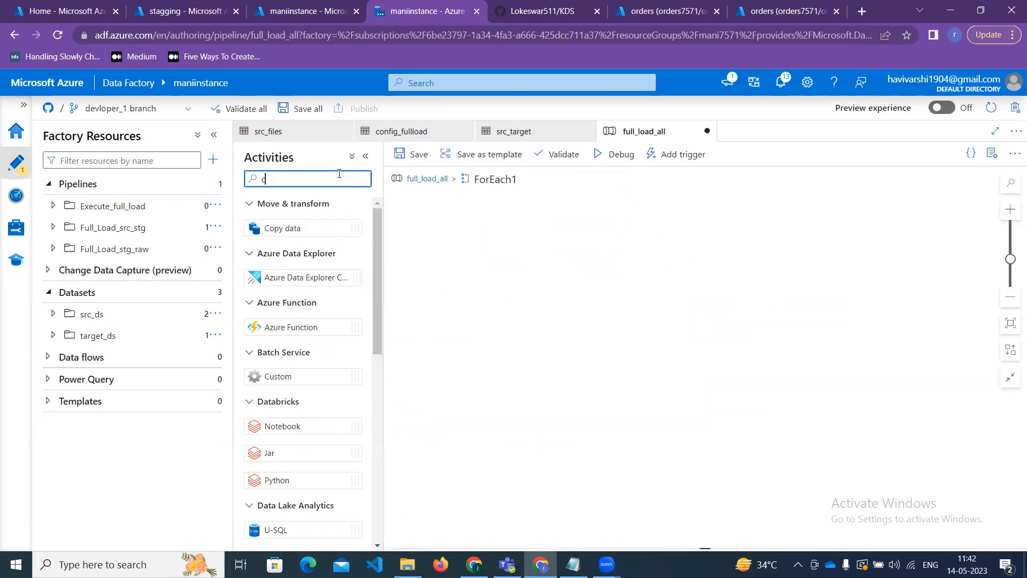
{"action": "type", "text": "o"}
{"action": "left_click_drag", "start_coordinate": [293, 228], "coordinate": [537, 228]}
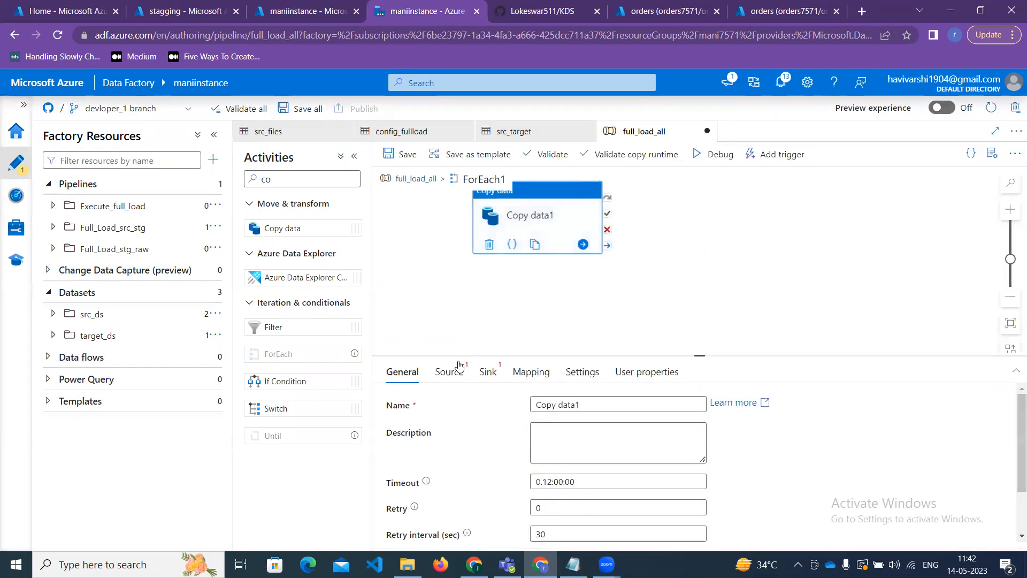
- Set the Copy data1 source dataset to src_files
{"action": "left_click", "coordinate": [449, 375]}
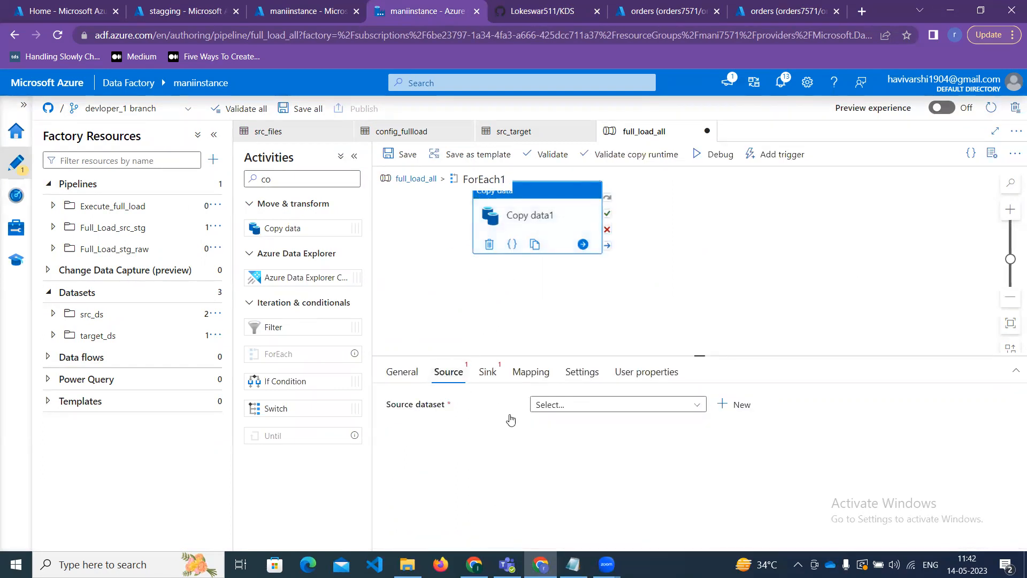
{"action": "left_click", "coordinate": [546, 405]}
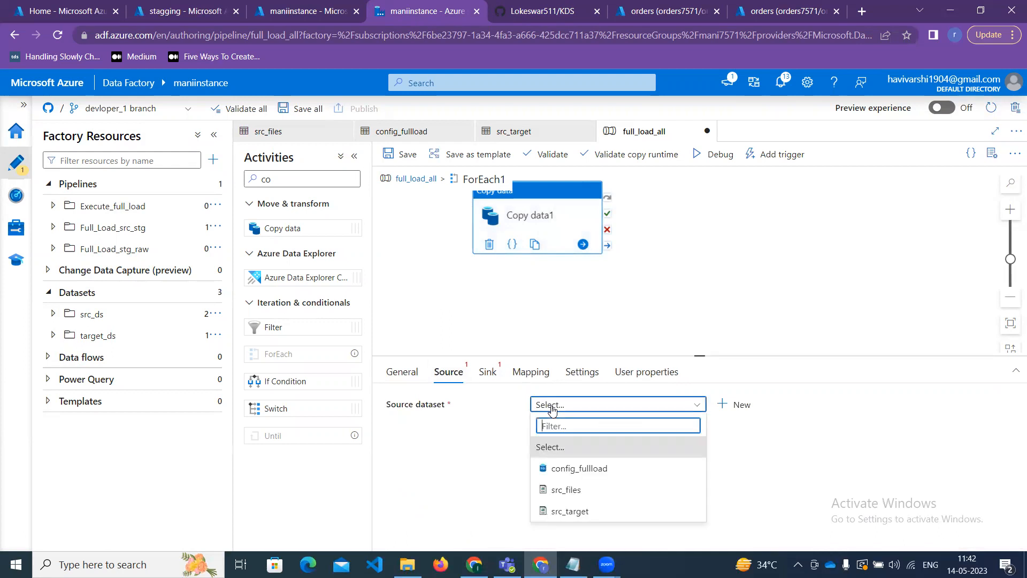
{"action": "left_click", "coordinate": [585, 490]}
{"action": "scroll", "coordinate": [588, 487], "scroll_direction": "down", "scroll_amount": 3}
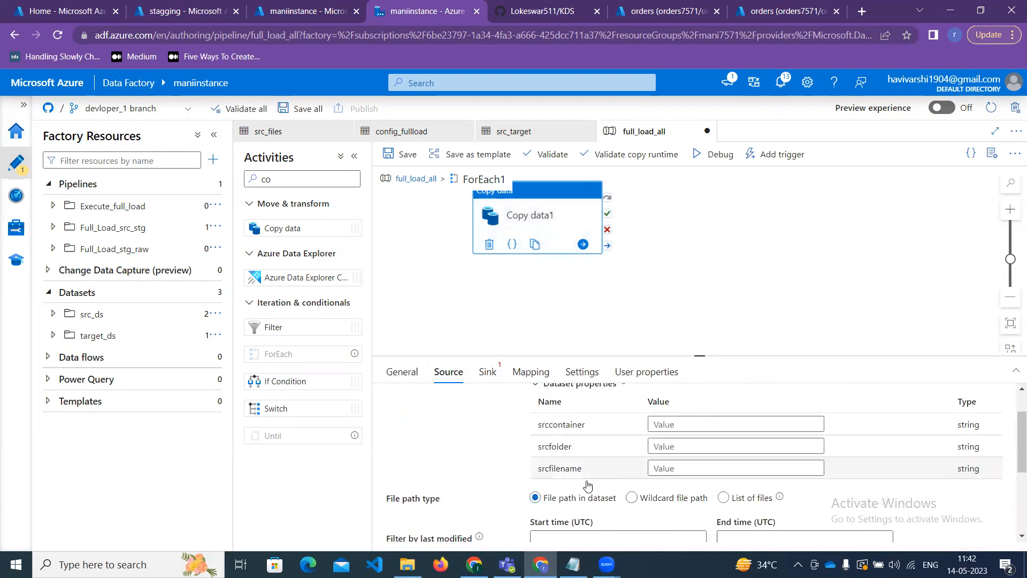
{"action": "scroll", "coordinate": [644, 447], "scroll_direction": "up", "scroll_amount": 3}
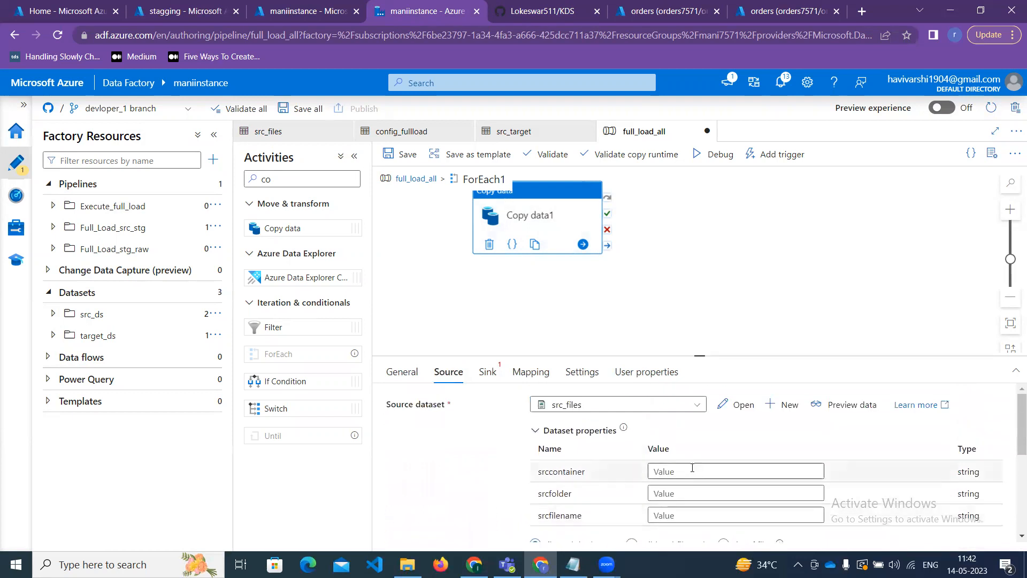
{"action": "left_click", "coordinate": [690, 472]}
{"action": "left_click", "coordinate": [689, 485]}
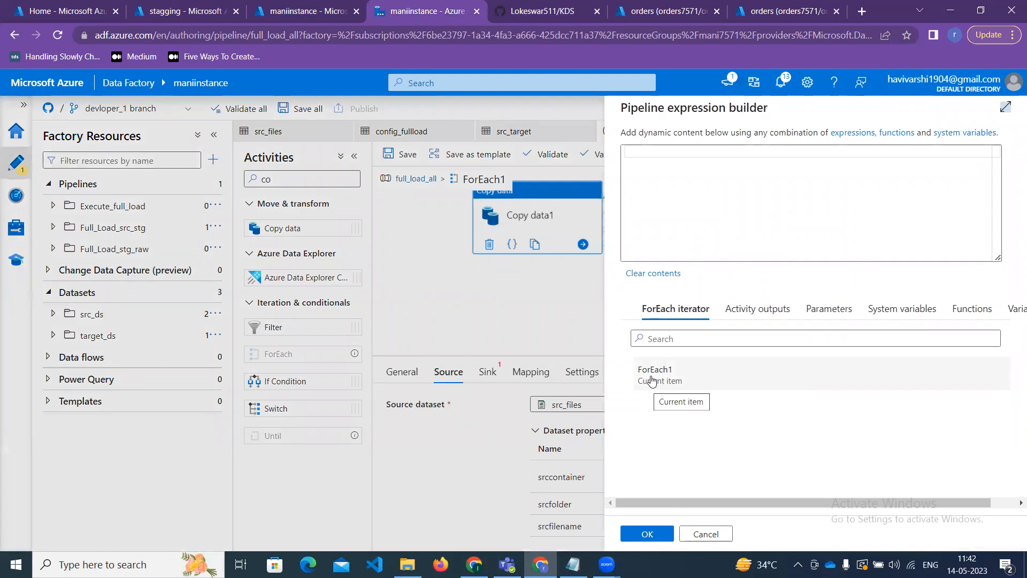
{"action": "left_click", "coordinate": [652, 381]}
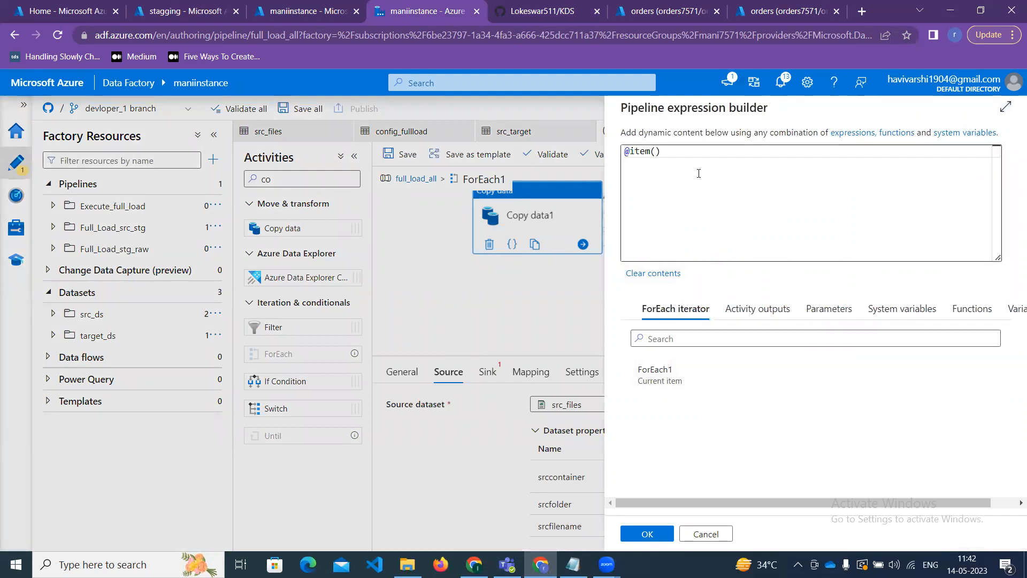
{"action": "type", "text": "."}
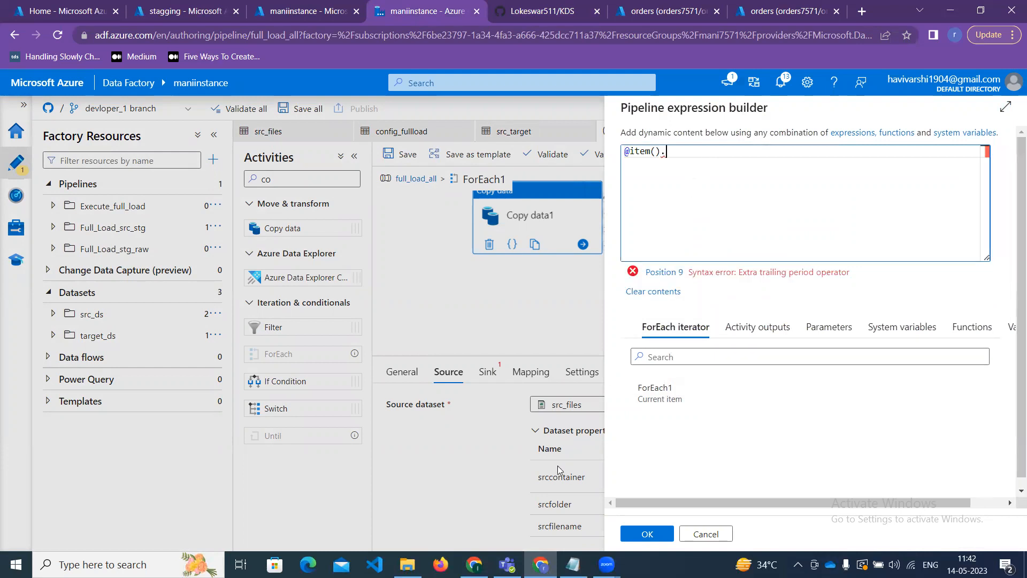
{"action": "left_click", "coordinate": [573, 565]}
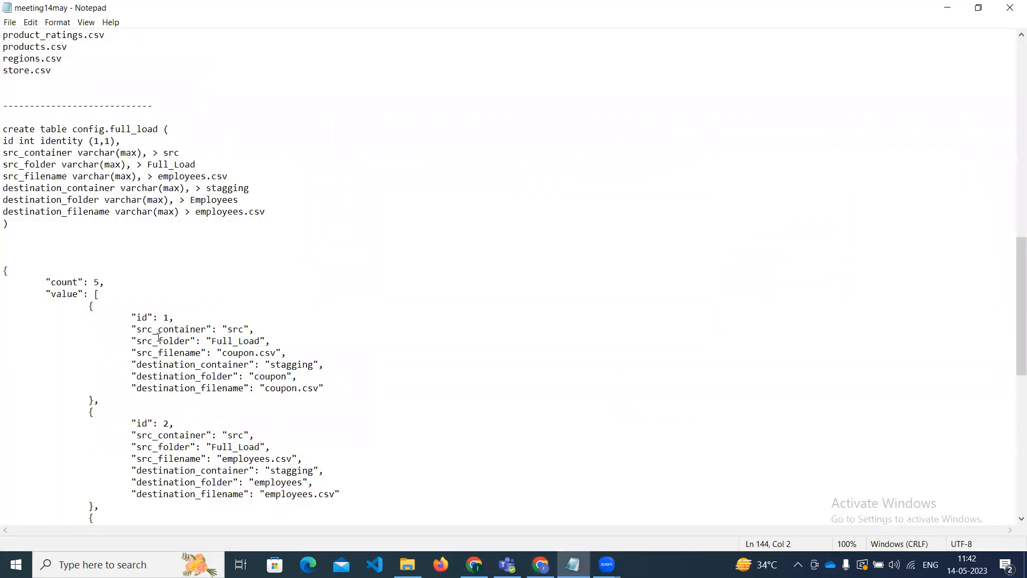
{"action": "left_click_drag", "start_coordinate": [137, 329], "coordinate": [203, 333]}
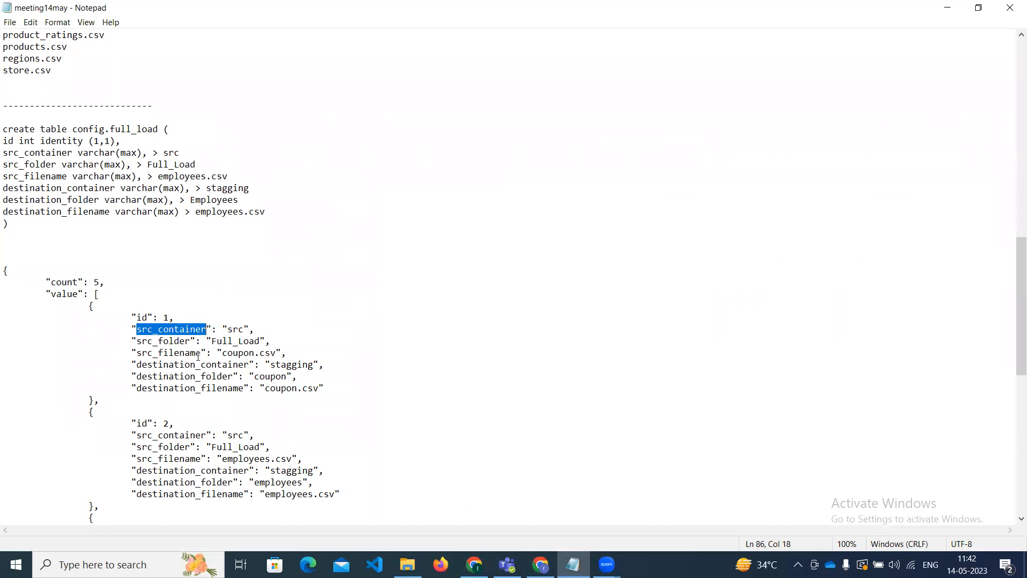
{"action": "left_click", "coordinate": [540, 565]}
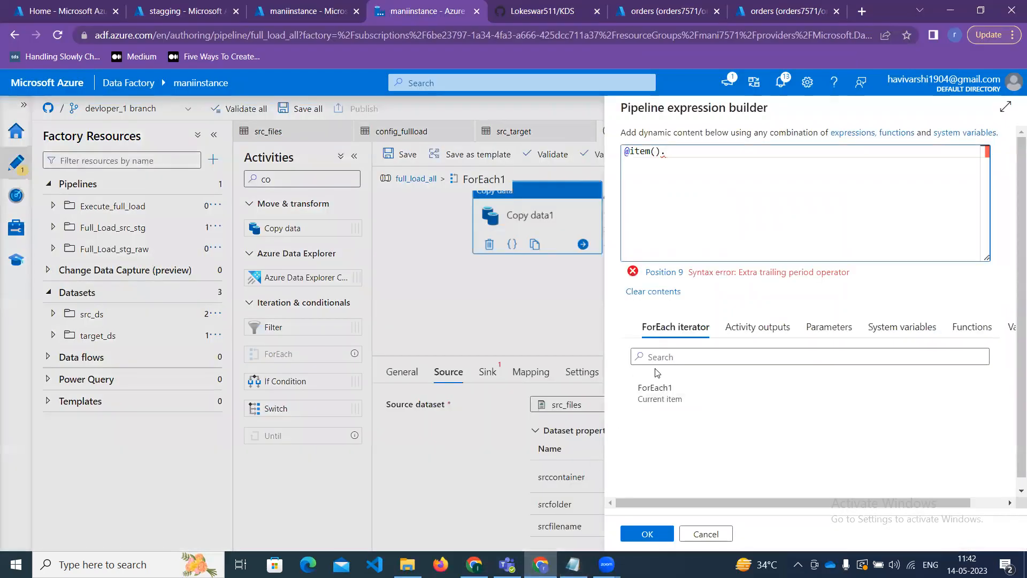
{"action": "type", "text": "src_container"}
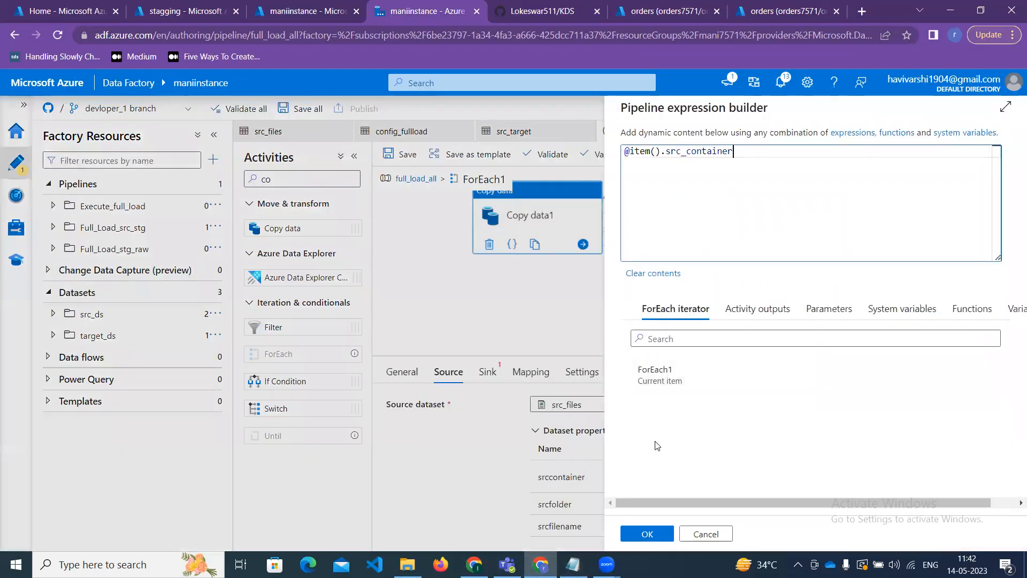
{"action": "left_click", "coordinate": [645, 534]}
{"action": "left_click", "coordinate": [701, 492]}
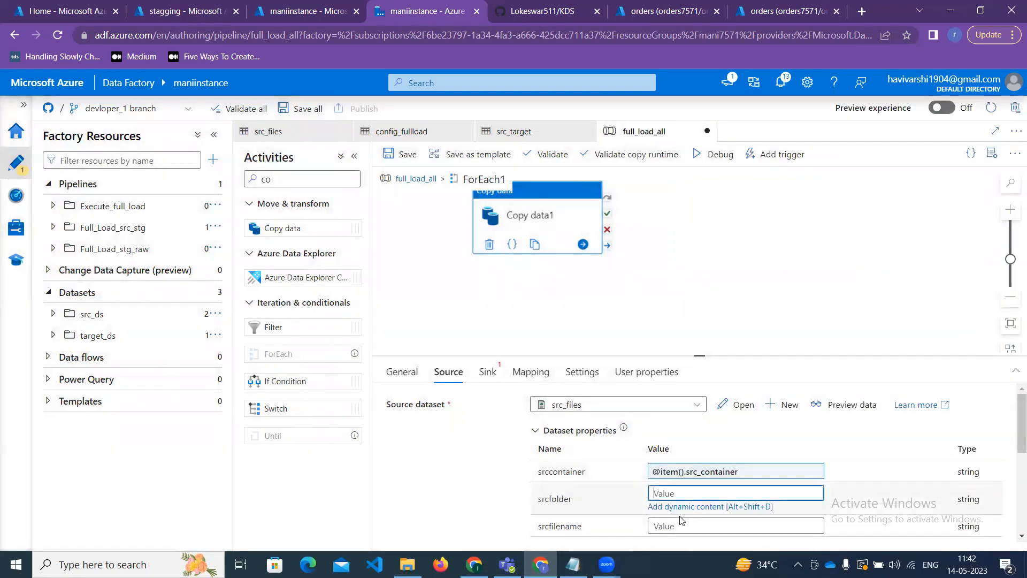
{"action": "left_click", "coordinate": [681, 509]}
{"action": "left_click", "coordinate": [659, 374]}
{"action": "left_click", "coordinate": [691, 158]}
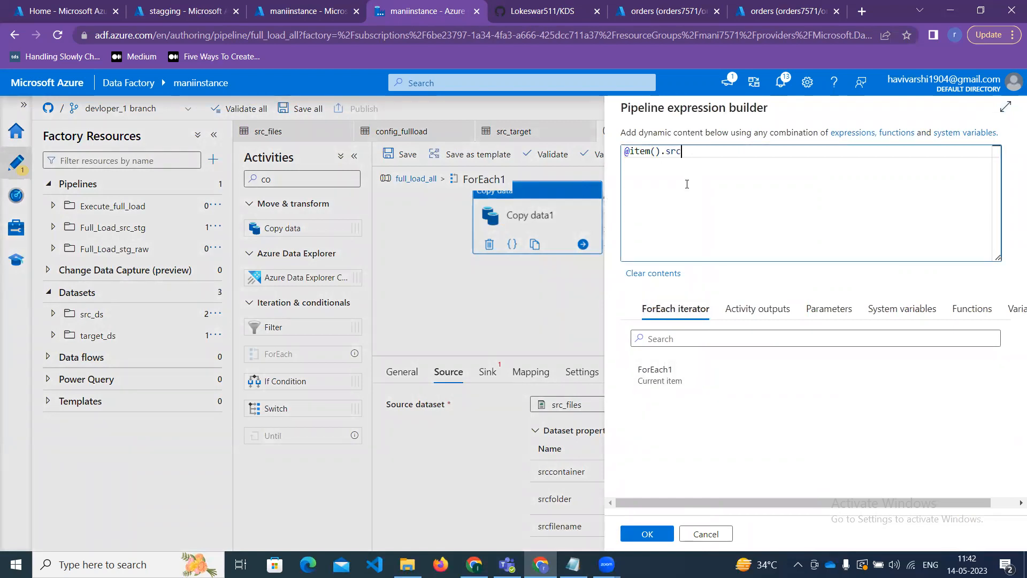
{"action": "left_click", "coordinate": [573, 564]}
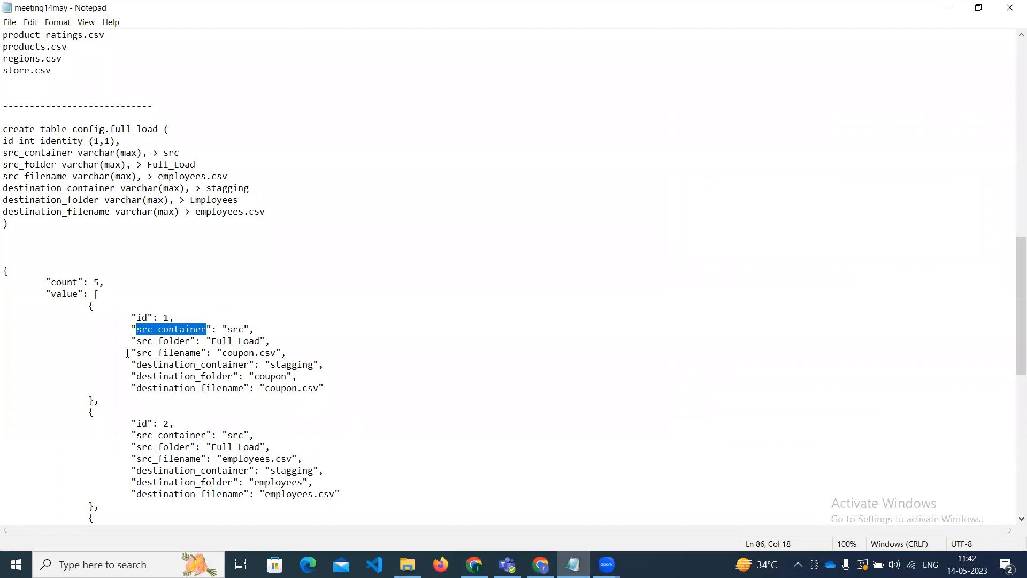
{"action": "left_click_drag", "start_coordinate": [152, 341], "coordinate": [191, 342]}
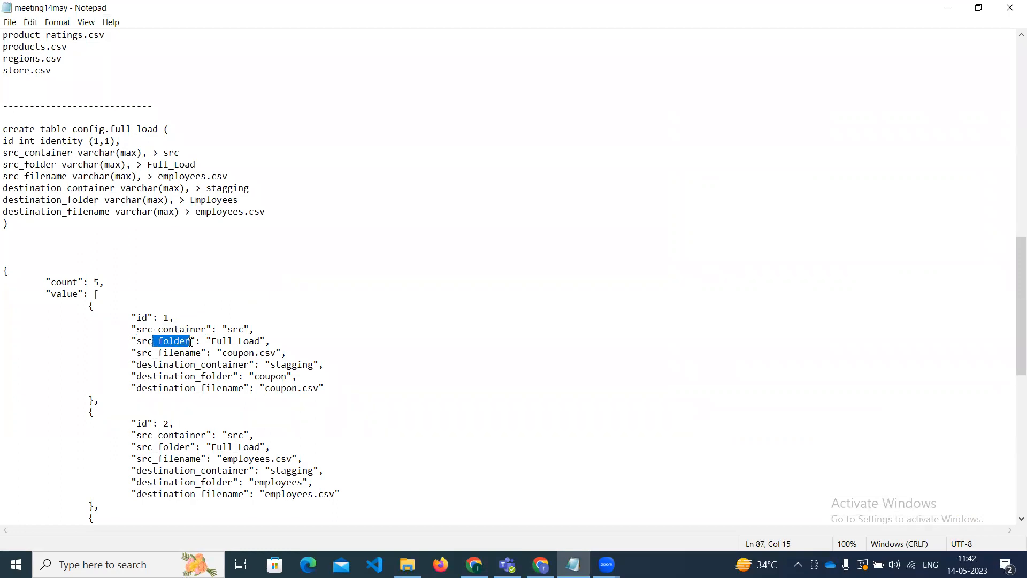
{"action": "right_click", "coordinate": [184, 341]}
{"action": "left_click", "coordinate": [208, 377]}
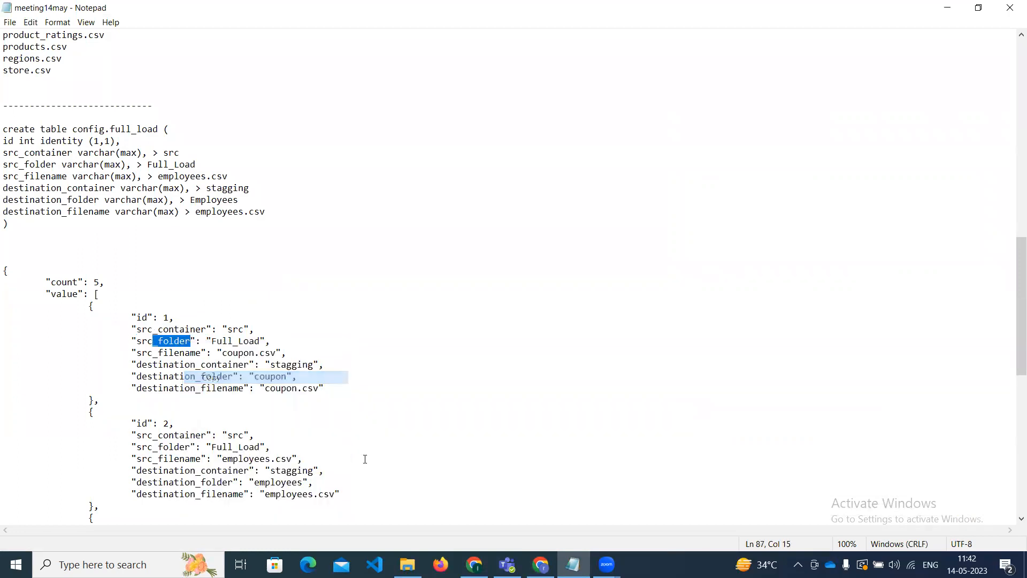
{"action": "key", "text": "alt+Tab"}
{"action": "key", "text": "ctrl+v"}
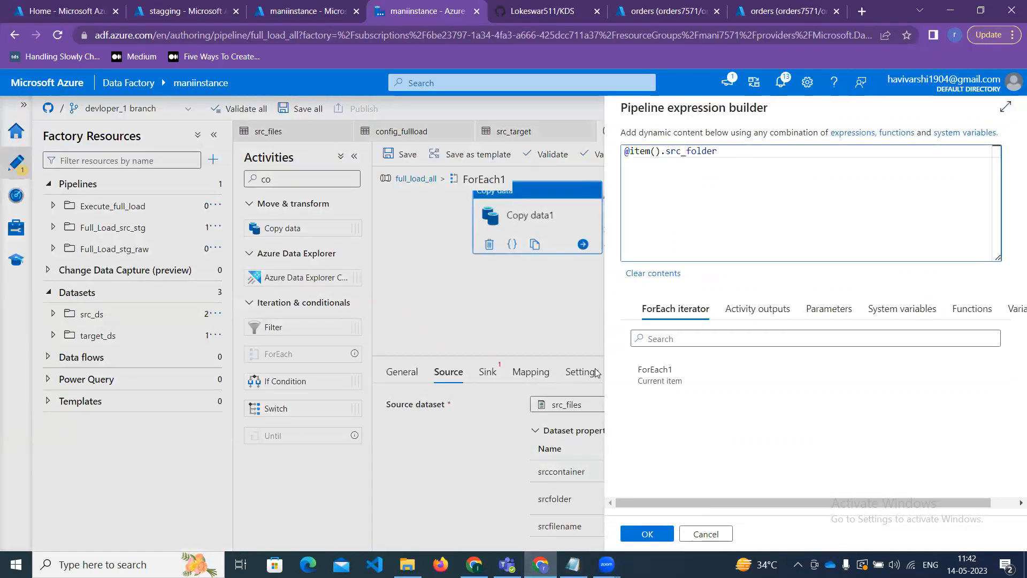
{"action": "left_click", "coordinate": [647, 534]}
{"action": "left_click", "coordinate": [690, 514]}
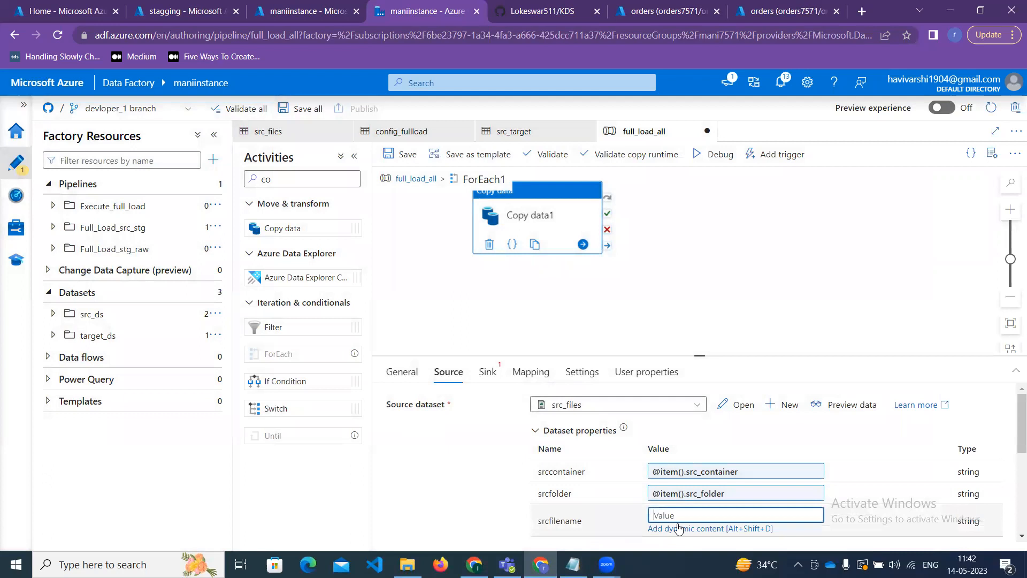
{"action": "left_click", "coordinate": [674, 530]}
{"action": "left_click", "coordinate": [663, 368]}
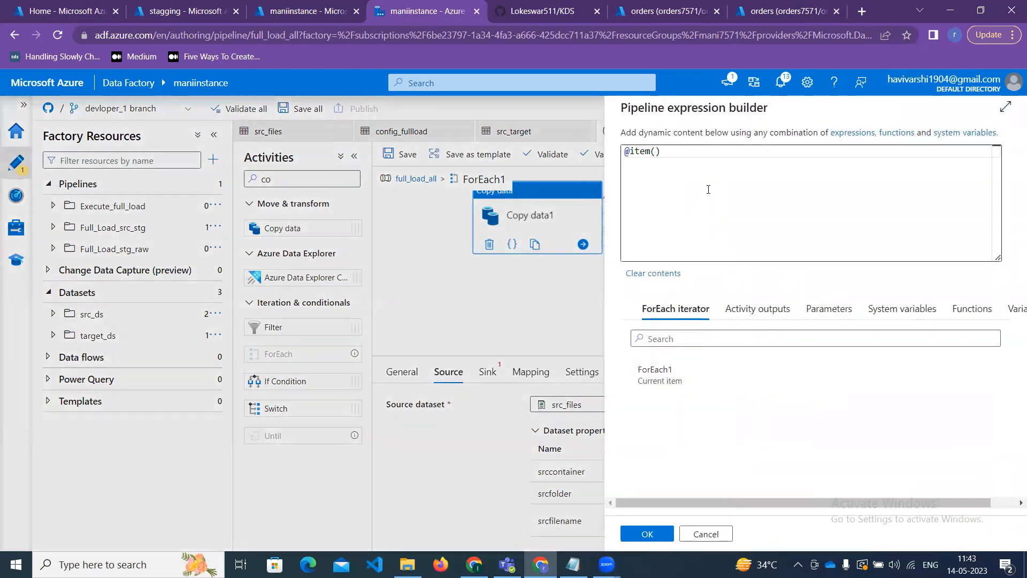
{"action": "type", "text": "."}
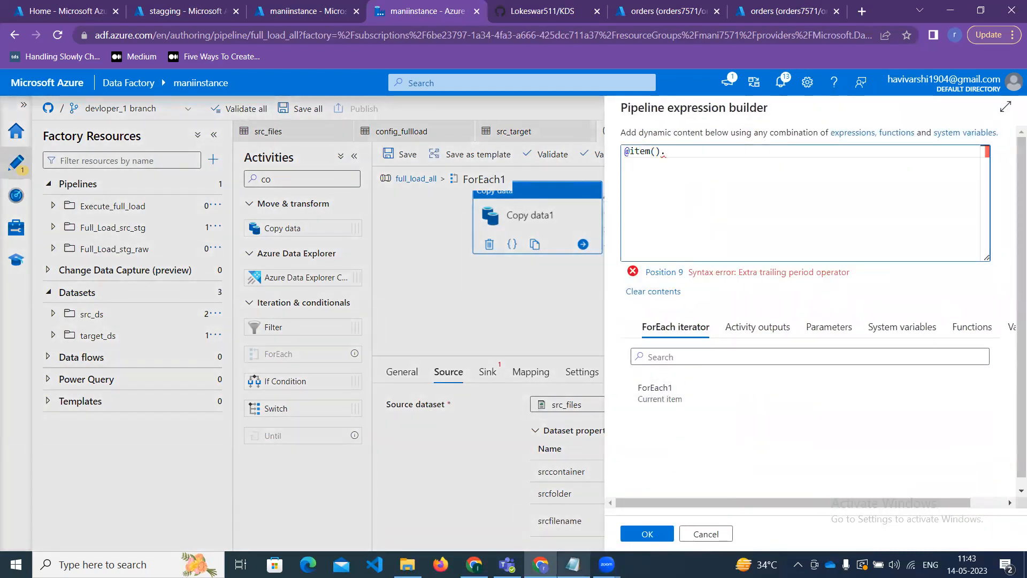
{"action": "left_click", "coordinate": [573, 564]}
{"action": "left_click_drag", "start_coordinate": [139, 355], "coordinate": [201, 355]}
{"action": "right_click", "coordinate": [185, 359]}
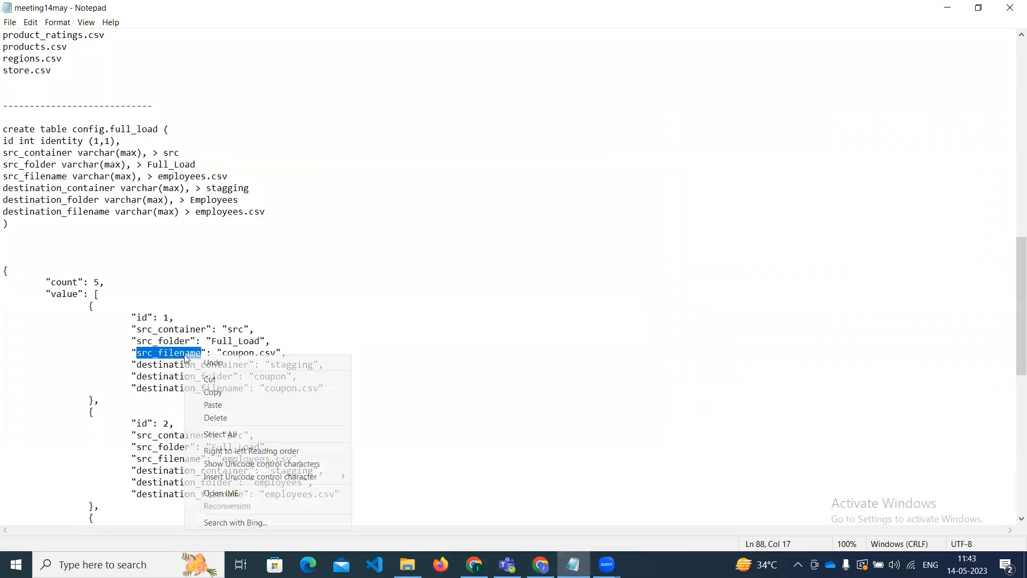
{"action": "left_click", "coordinate": [214, 392]}
{"action": "left_click", "coordinate": [540, 565]}
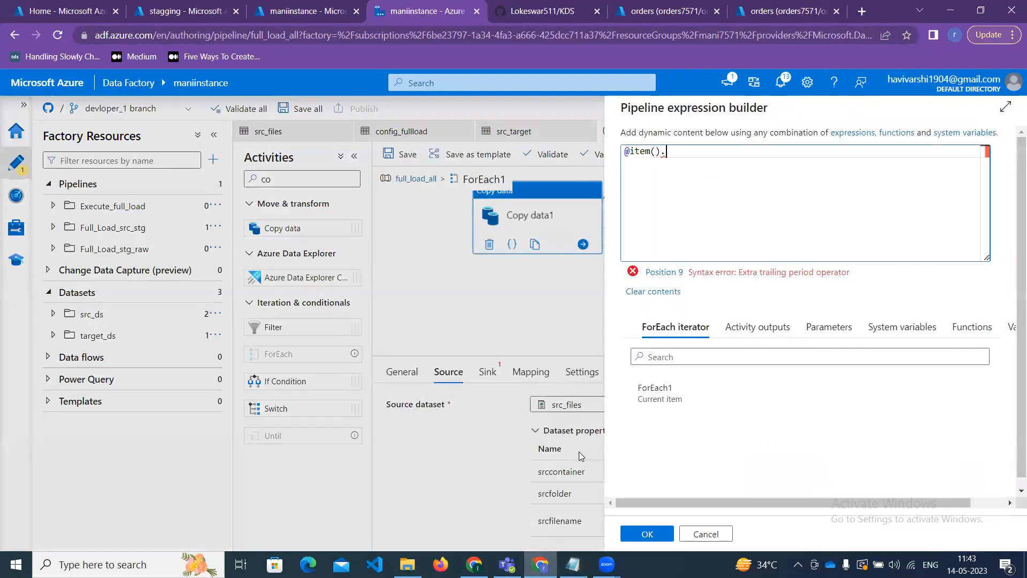
{"action": "key", "text": "ctrl+v"}
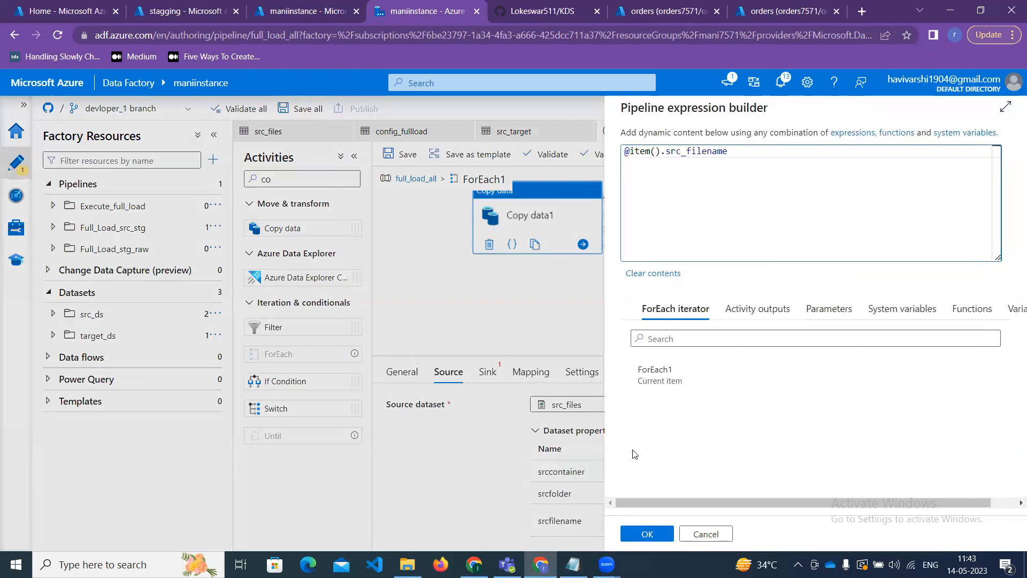
{"action": "left_click", "coordinate": [646, 531]}
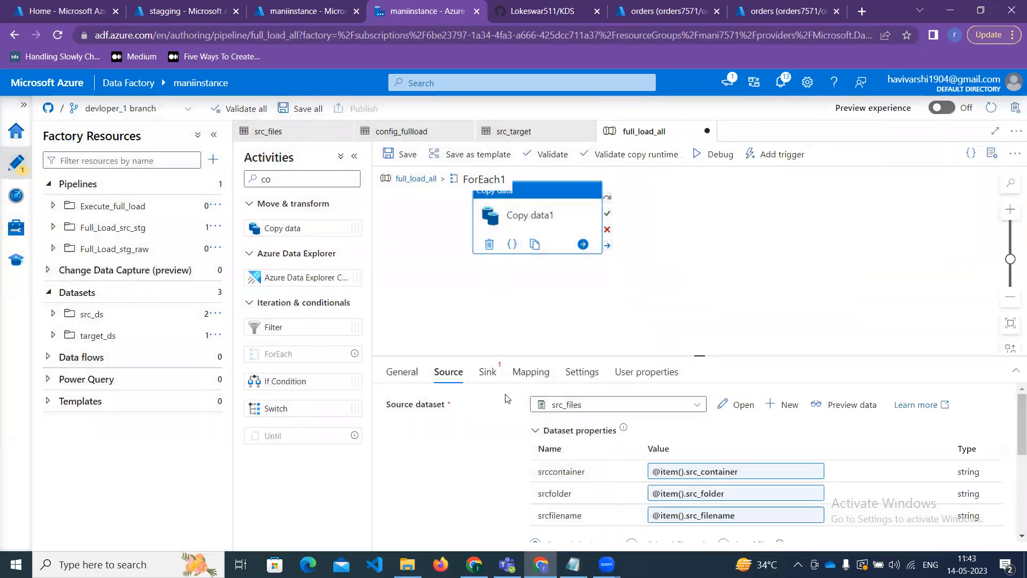
- Switch the source to Wildcard file path with file name *.csv
{"action": "scroll", "coordinate": [561, 449], "scroll_direction": "down", "scroll_amount": 5}
{"action": "scroll", "coordinate": [599, 476], "scroll_direction": "up", "scroll_amount": 4}
{"action": "scroll", "coordinate": [625, 495], "scroll_direction": "down", "scroll_amount": 2}
{"action": "scroll", "coordinate": [626, 494], "scroll_direction": "up", "scroll_amount": 1}
{"action": "left_click", "coordinate": [634, 480]}
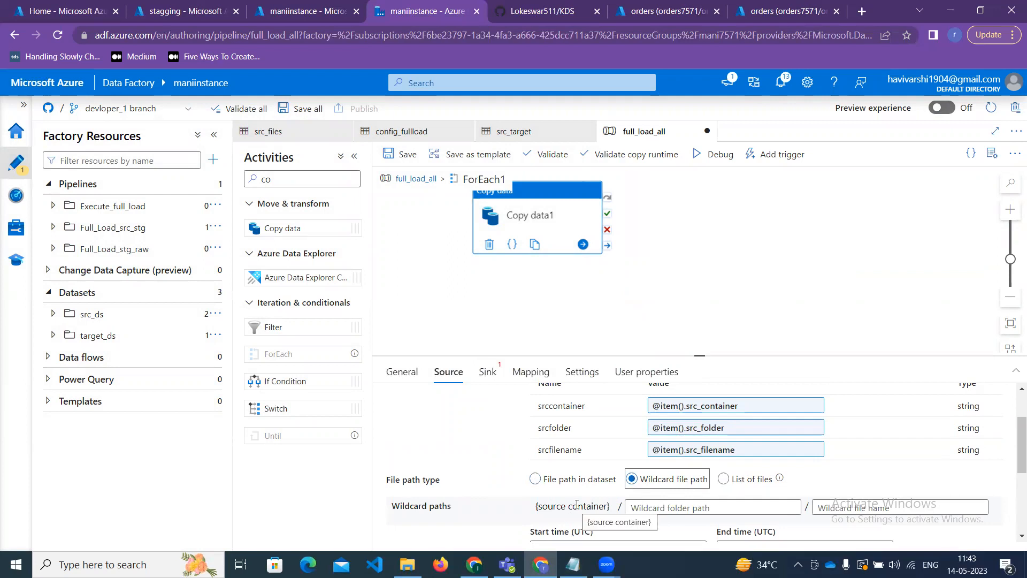
{"action": "left_click", "coordinate": [722, 510]}
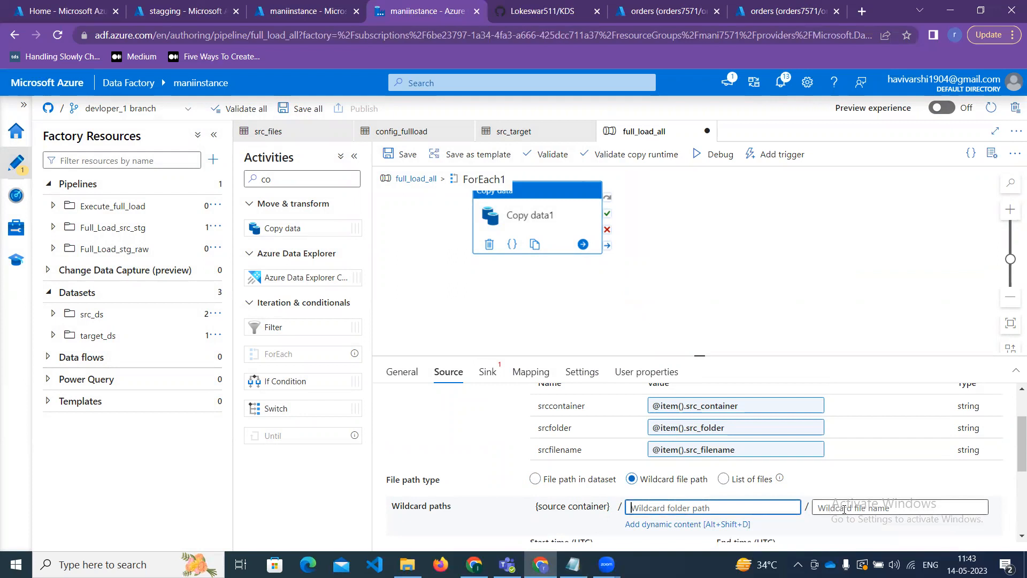
{"action": "left_click", "coordinate": [843, 509]}
{"action": "type", "text": "*"}
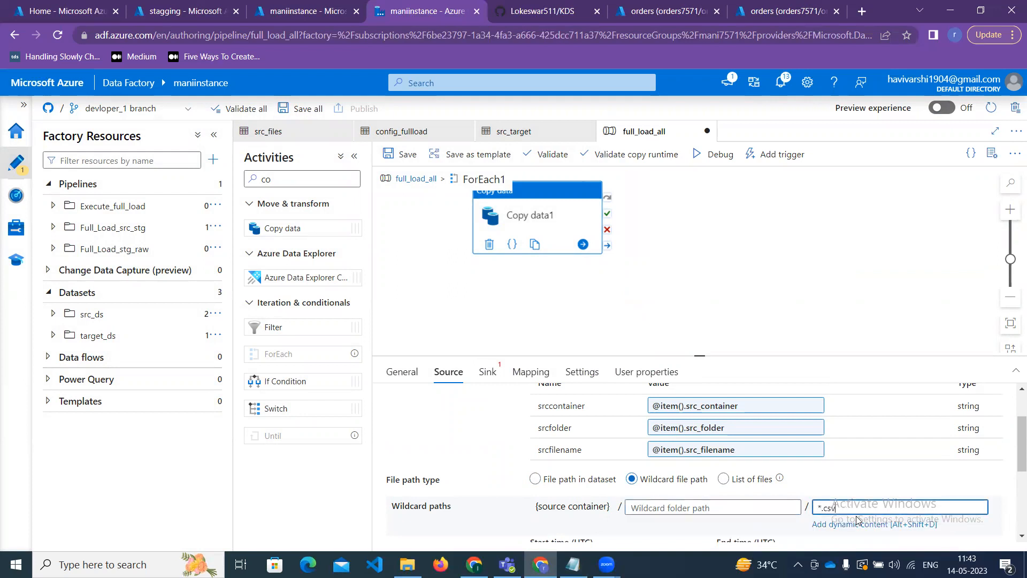
{"action": "left_click", "coordinate": [487, 371]}
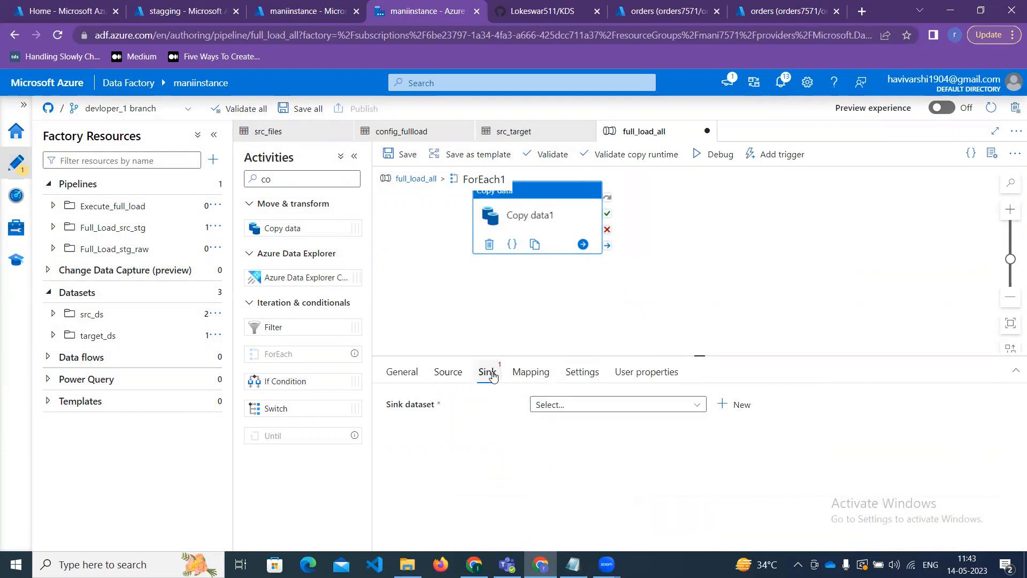
{"action": "left_click", "coordinate": [559, 407]}
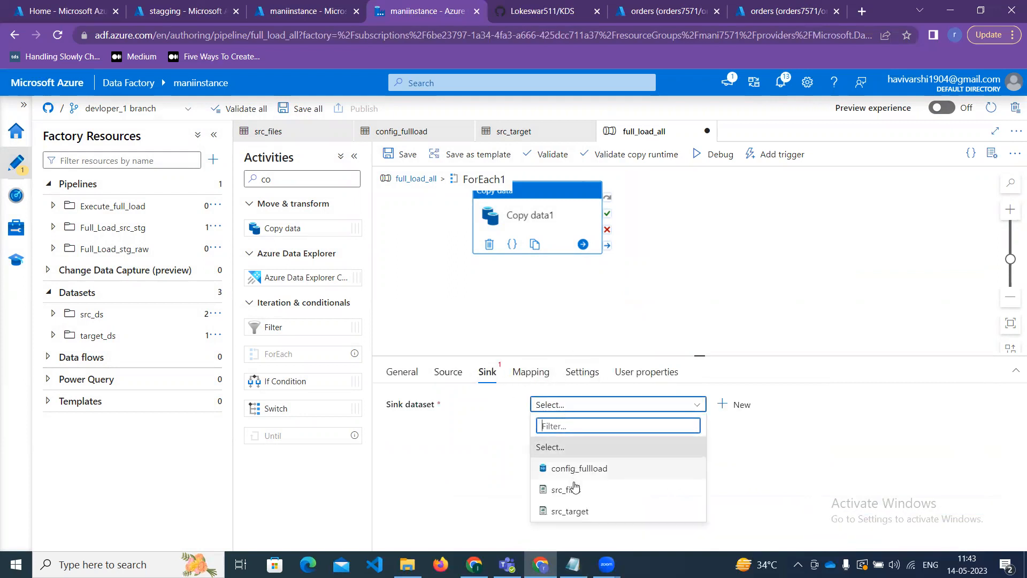
{"action": "left_click", "coordinate": [578, 512]}
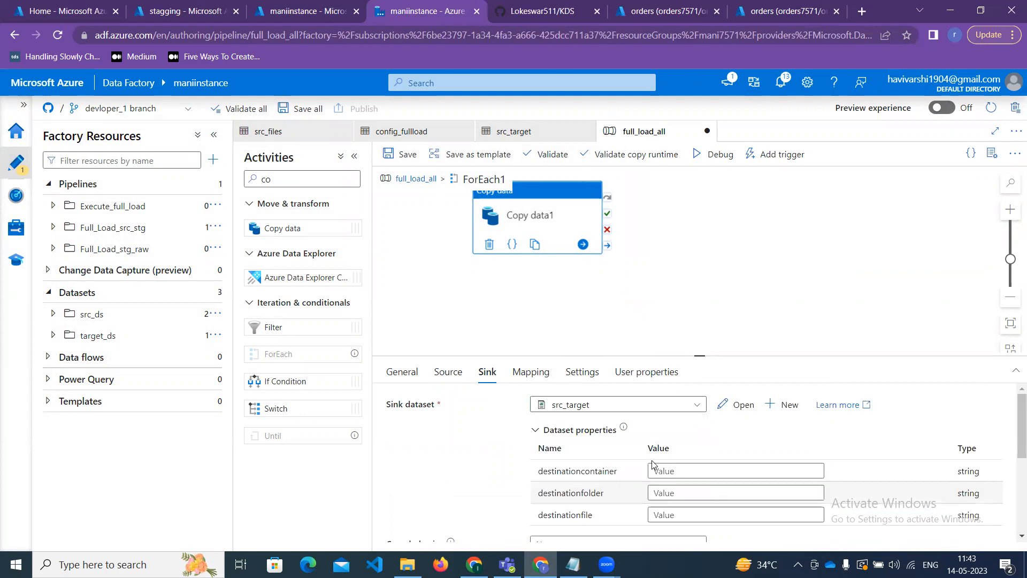
{"action": "left_click", "coordinate": [719, 472]}
{"action": "left_click", "coordinate": [714, 485]}
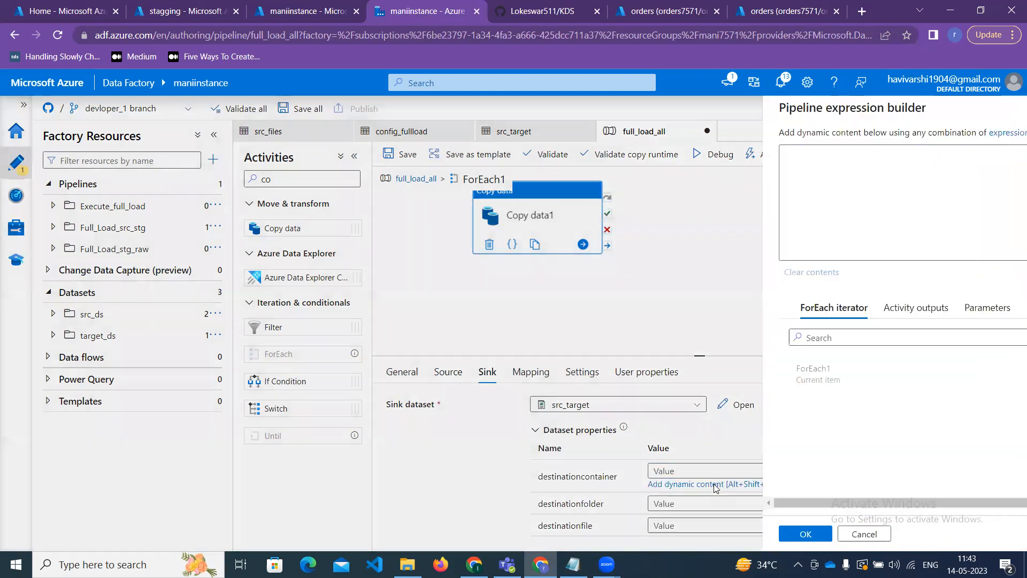
{"action": "left_click", "coordinate": [688, 377]}
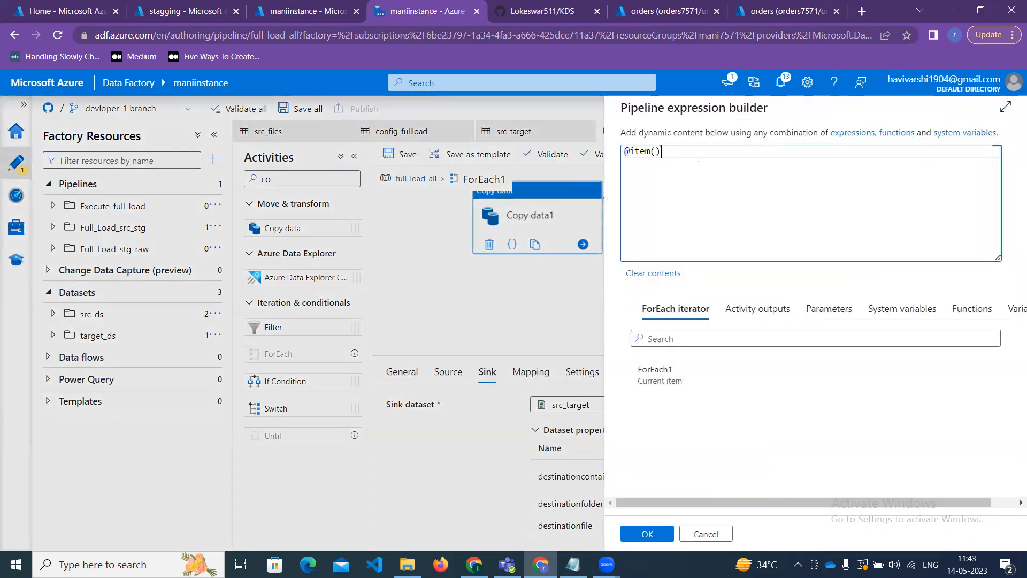
{"action": "type", "text": ".s"}
{"action": "key", "text": "BackSpace"}
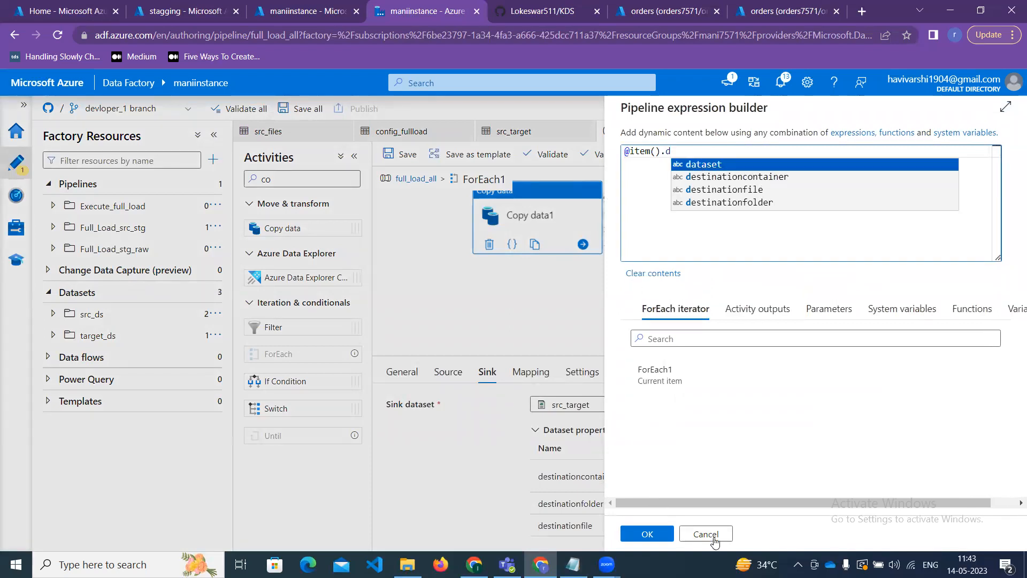
{"action": "key", "text": "BackSpace"}
{"action": "key", "text": "BackSpace"}
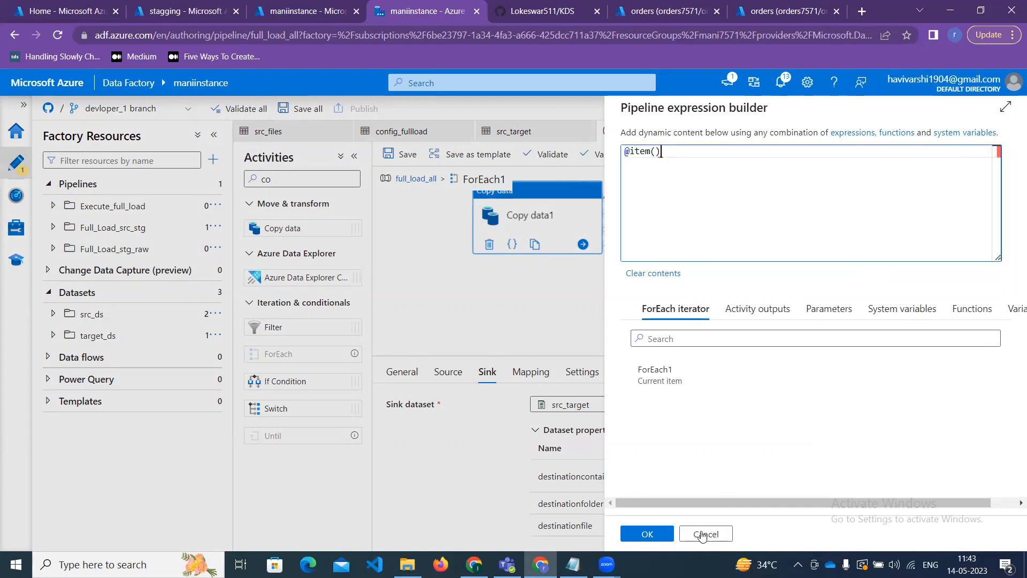
{"action": "left_click", "coordinate": [573, 564]}
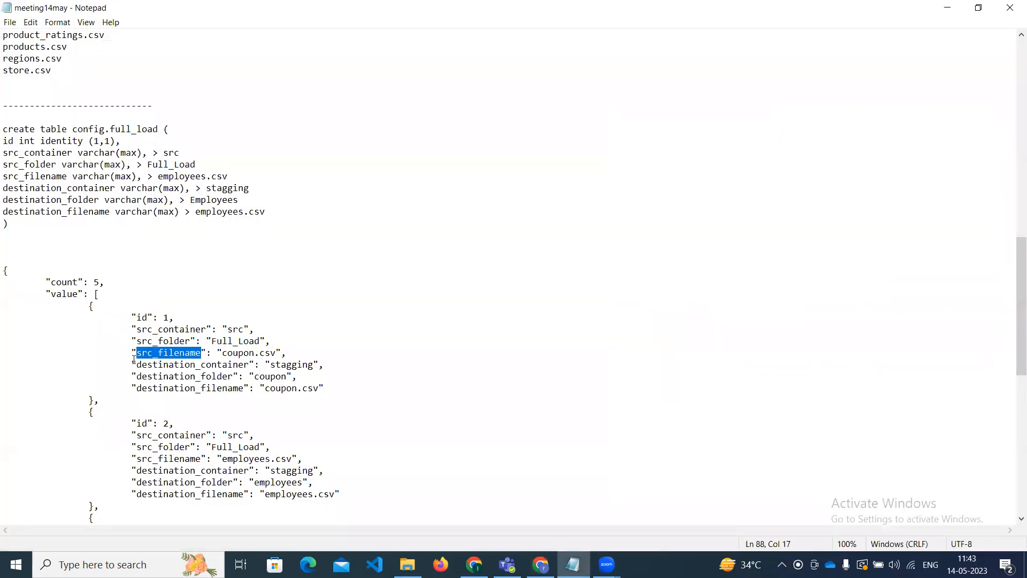
{"action": "left_click_drag", "start_coordinate": [139, 366], "coordinate": [248, 365]}
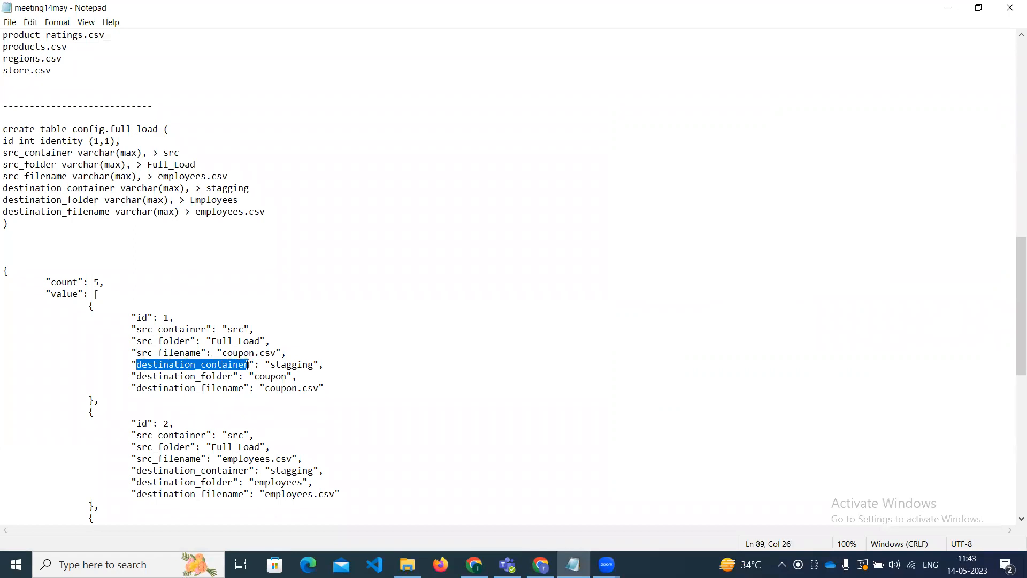
{"action": "left_click_drag", "start_coordinate": [136, 366], "coordinate": [240, 368]}
{"action": "right_click", "coordinate": [230, 365]}
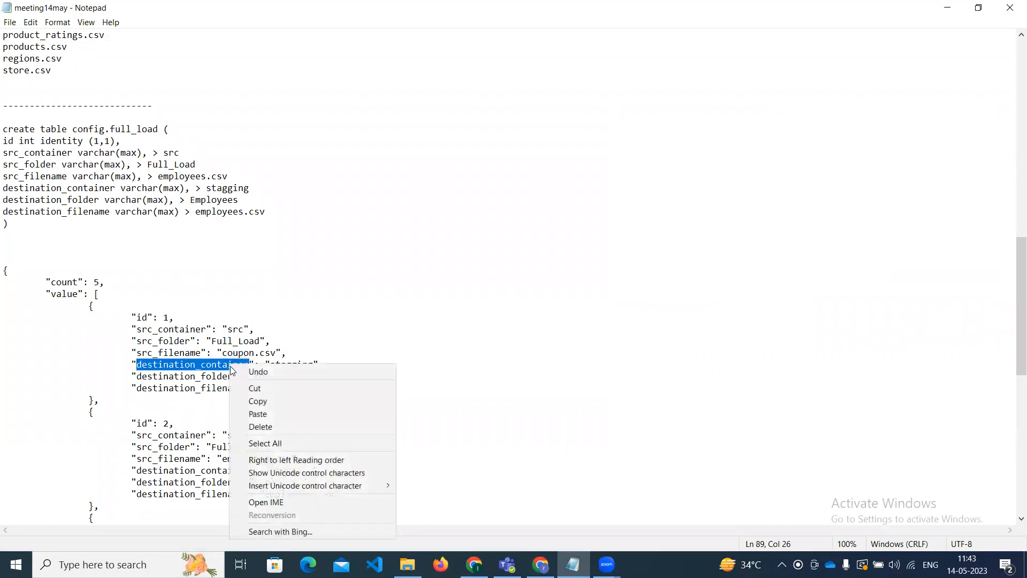
{"action": "left_click", "coordinate": [252, 400]}
{"action": "key", "text": "alt+Tab"}
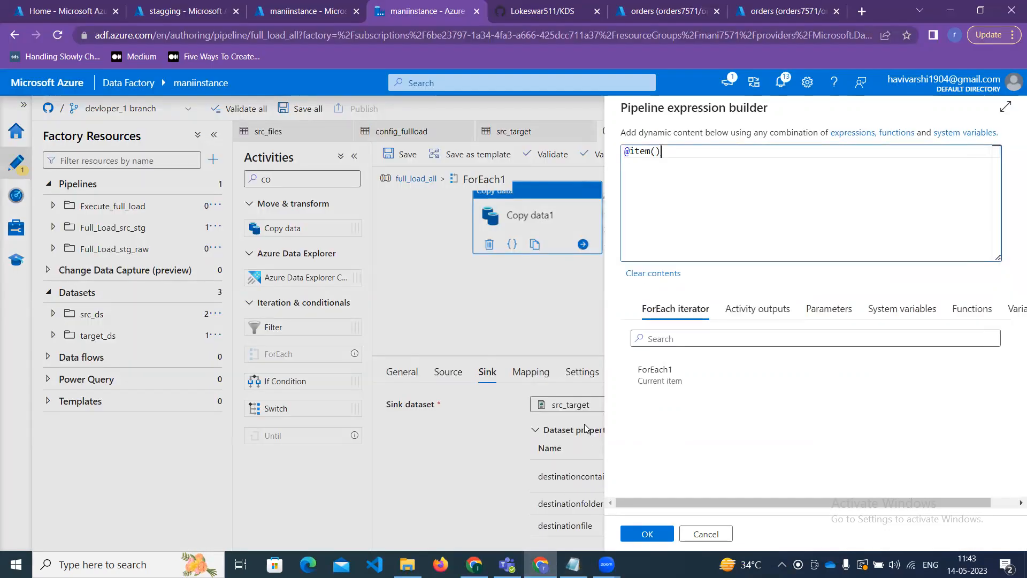
{"action": "type", "text": "."}
{"action": "key", "text": "ctrl+v"}
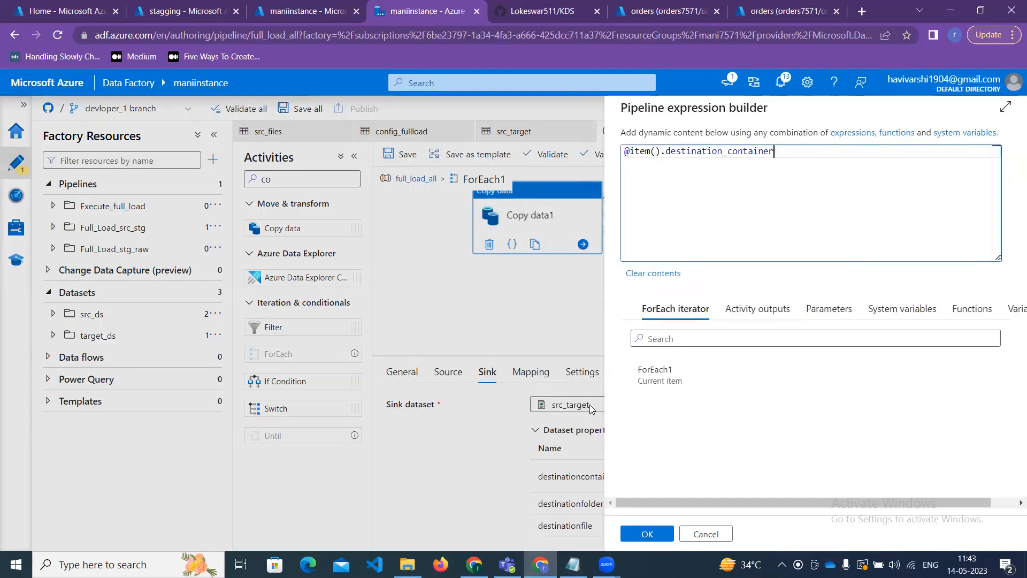
{"action": "left_click", "coordinate": [647, 533]}
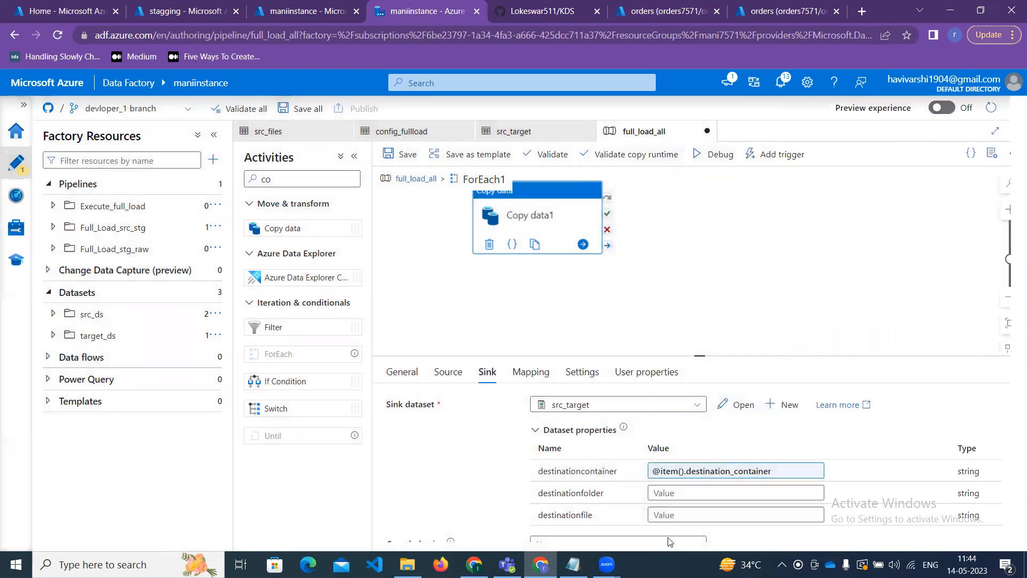
{"action": "left_click", "coordinate": [691, 494]}
{"action": "left_click", "coordinate": [693, 506]}
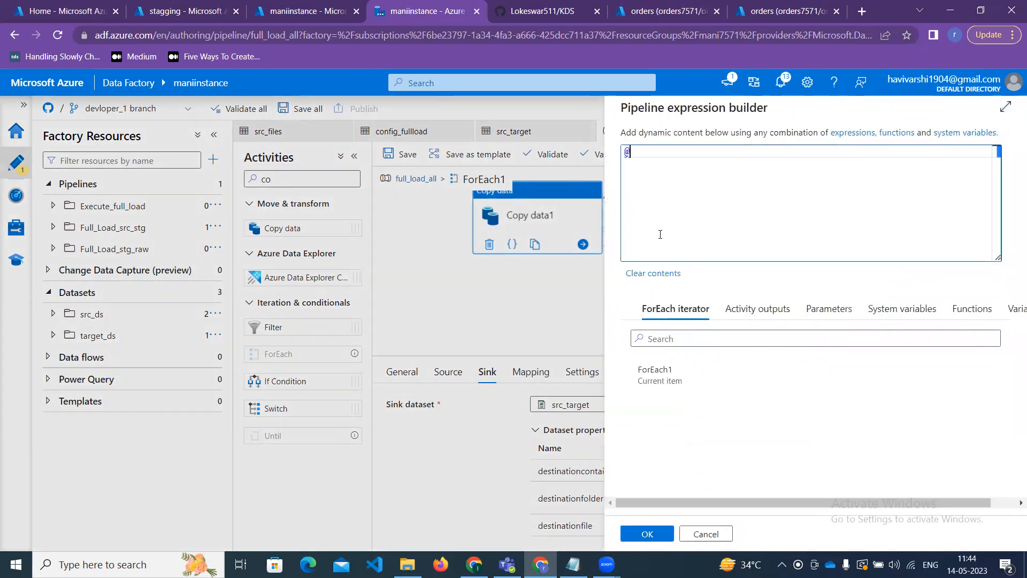
{"action": "type", "text": "@con"}
{"action": "key", "text": "Return"}
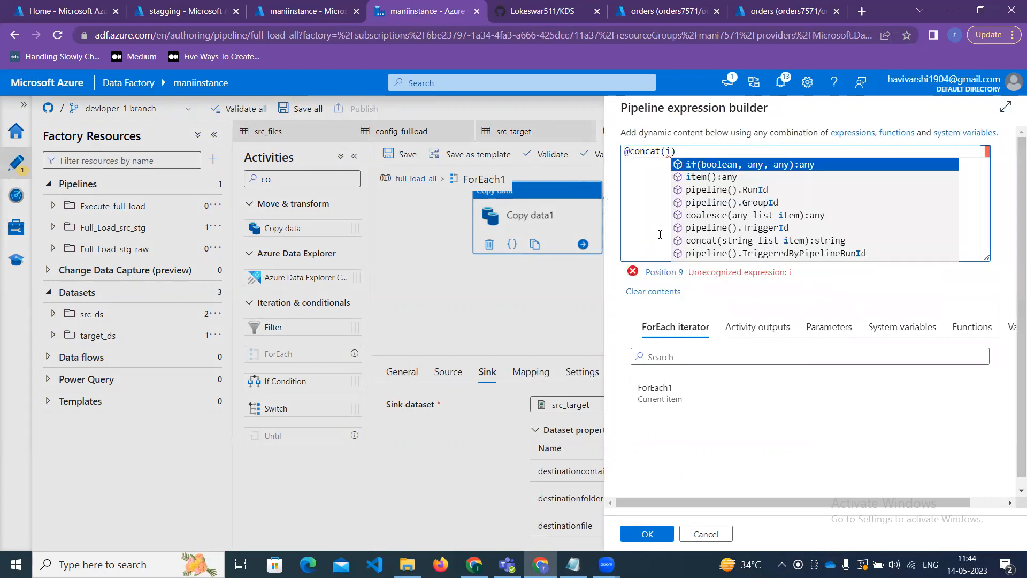
{"action": "type", "text": "i"}
{"action": "key", "text": "Down"}
{"action": "key", "text": "Return"}
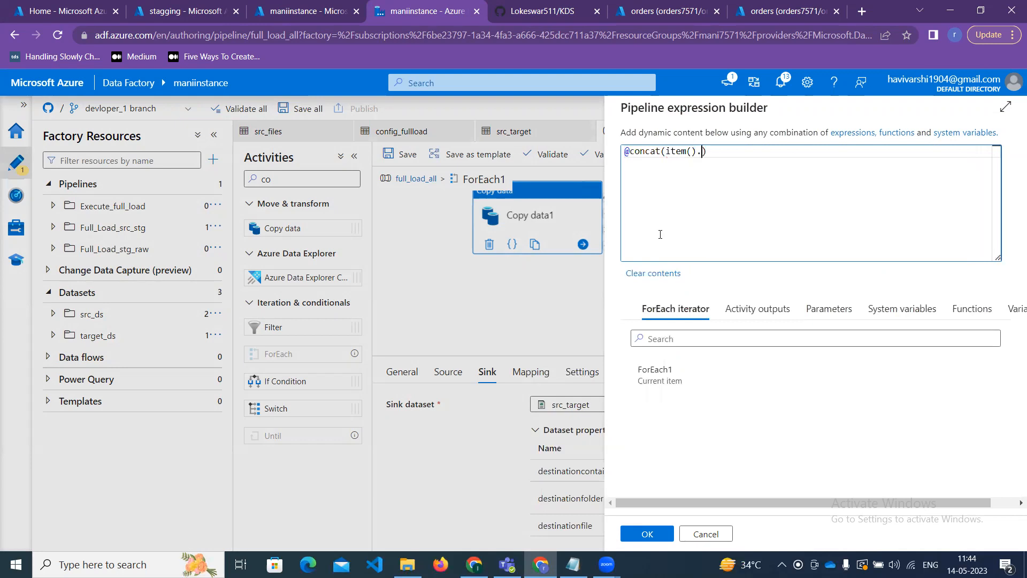
{"action": "left_click", "coordinate": [573, 564]}
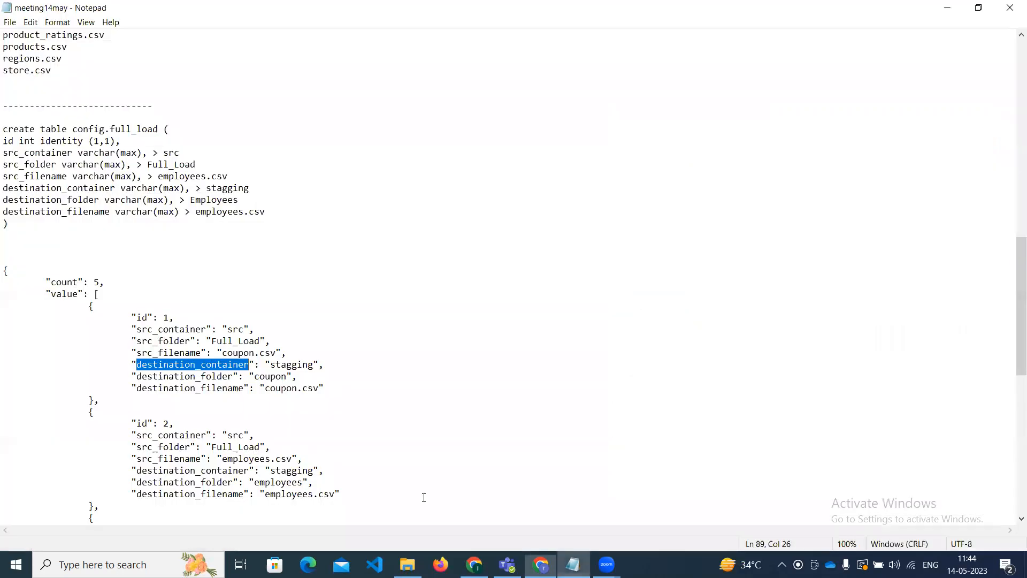
{"action": "left_click_drag", "start_coordinate": [137, 376], "coordinate": [233, 377]}
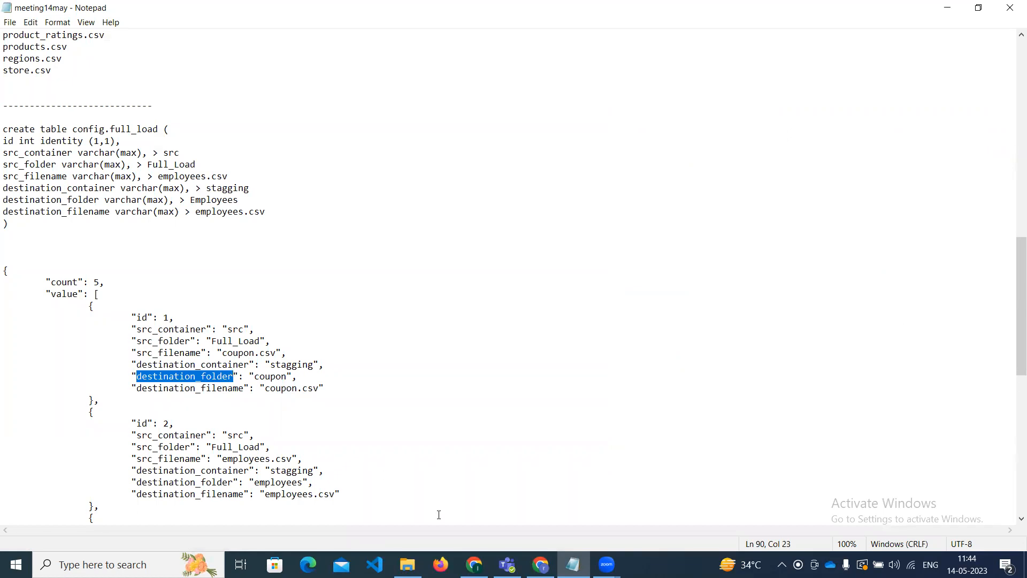
{"action": "left_click", "coordinate": [540, 565]}
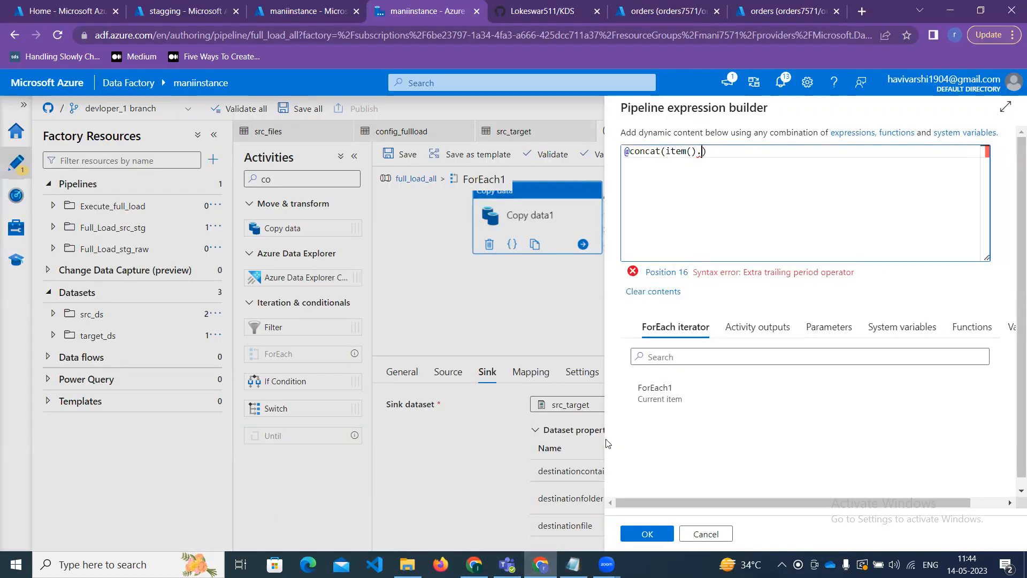
{"action": "key", "text": "ctrl+v"}
{"action": "type", "text": "'/', "}
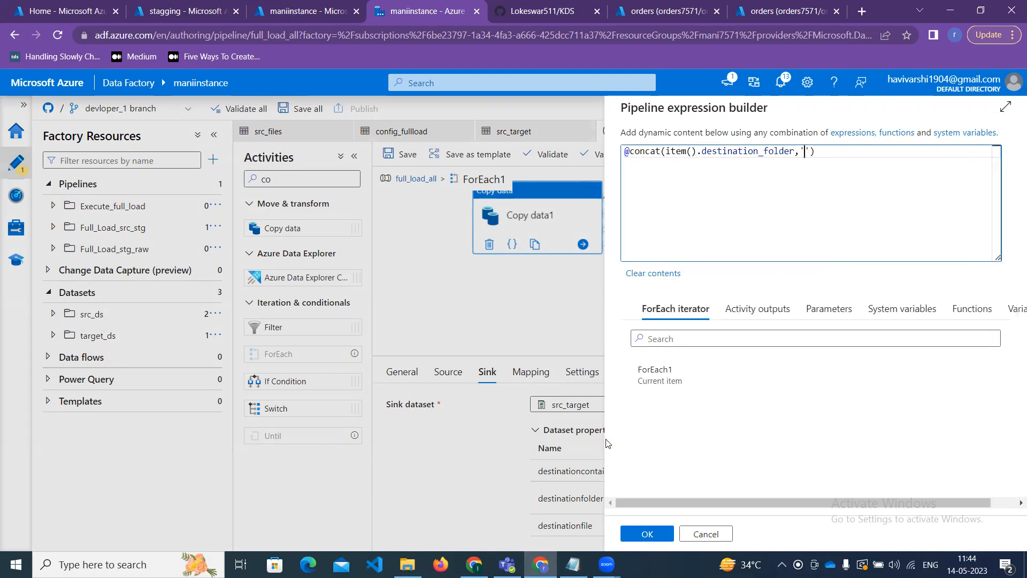
{"action": "type", "text": "ut"}
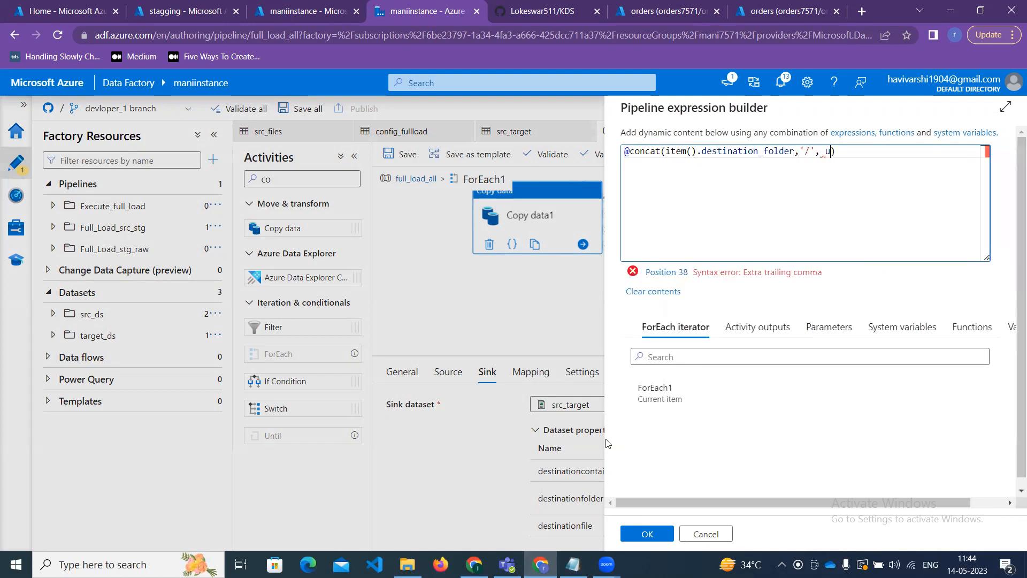
{"action": "type", "text": "c"}
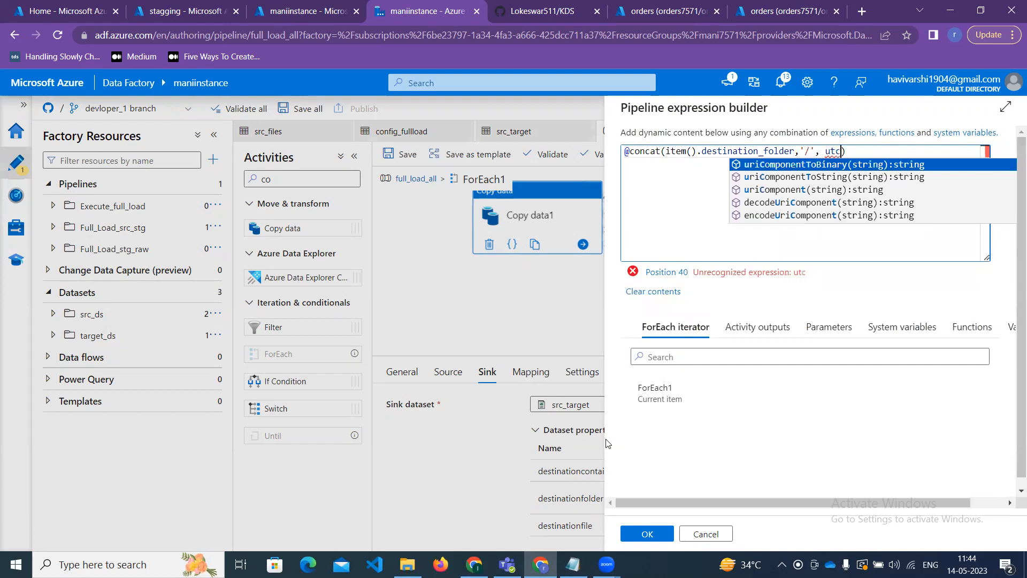
{"action": "type", "text": "Now()"}
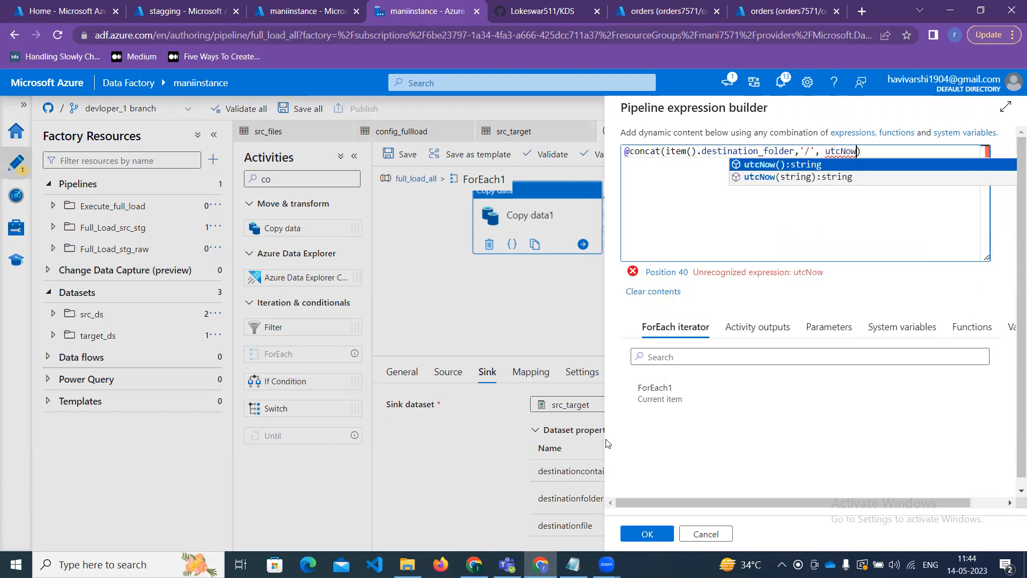
{"action": "left_click", "coordinate": [765, 174]}
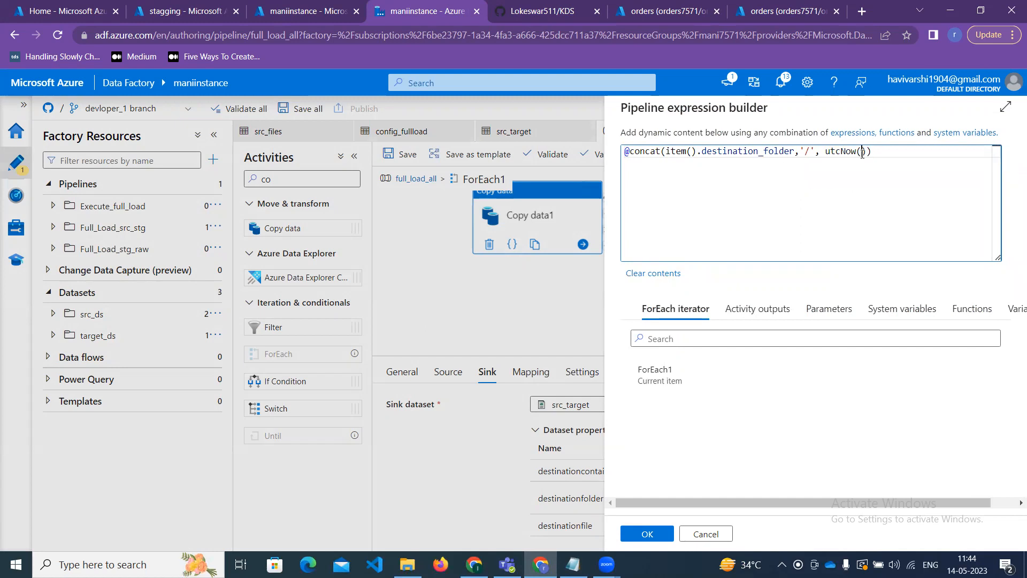
{"action": "type", "text": "''"}
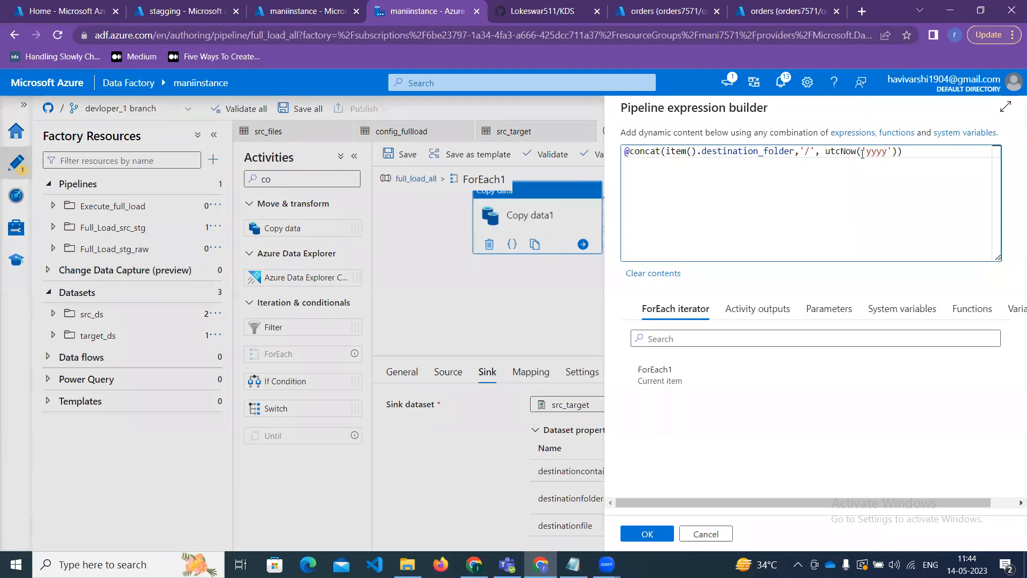
{"action": "type", "text": "dd"}
{"action": "left_click", "coordinate": [647, 534]}
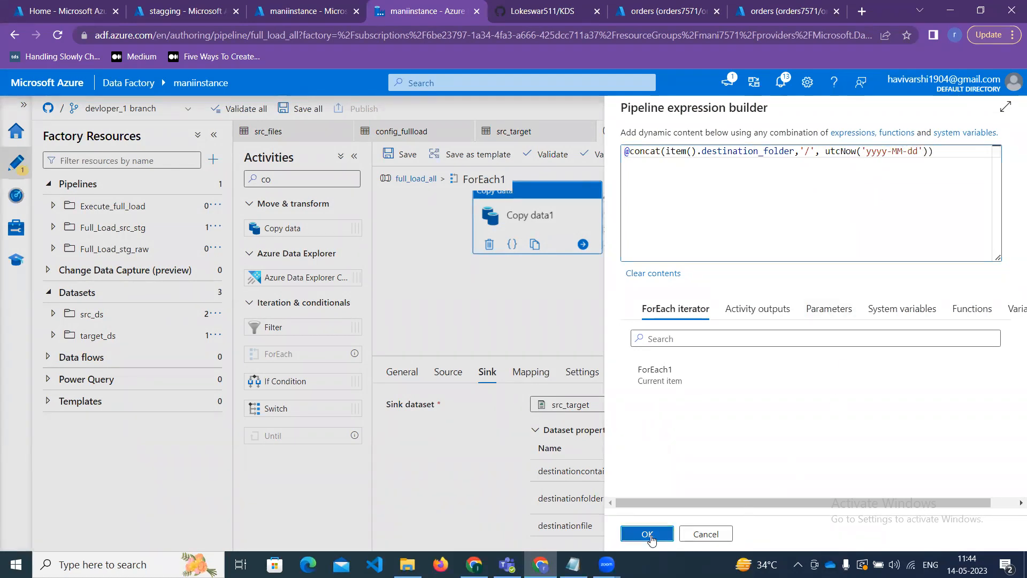
{"action": "left_click", "coordinate": [699, 513]}
{"action": "left_click", "coordinate": [678, 527]}
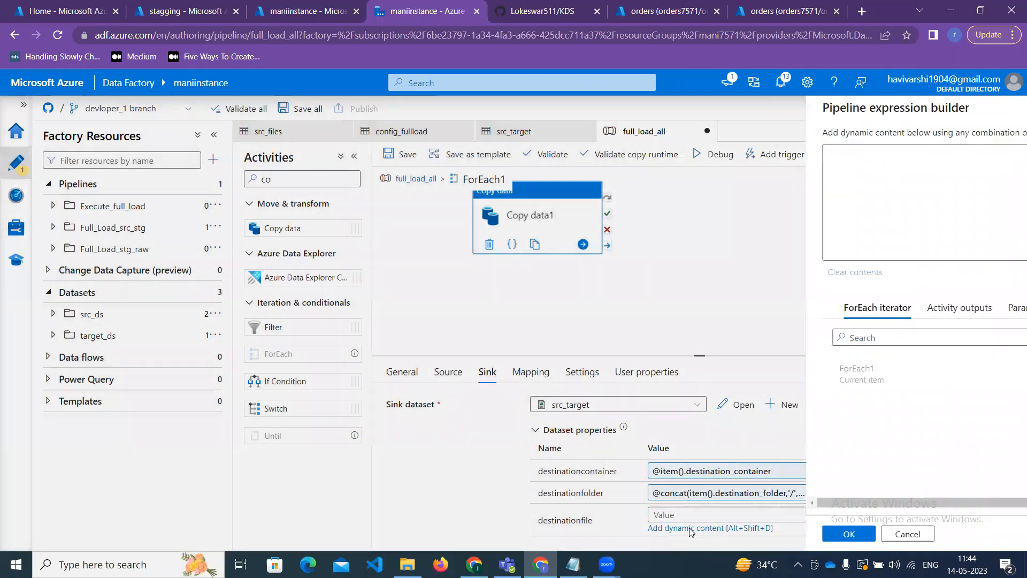
{"action": "left_click", "coordinate": [655, 375]}
{"action": "left_click", "coordinate": [713, 171]}
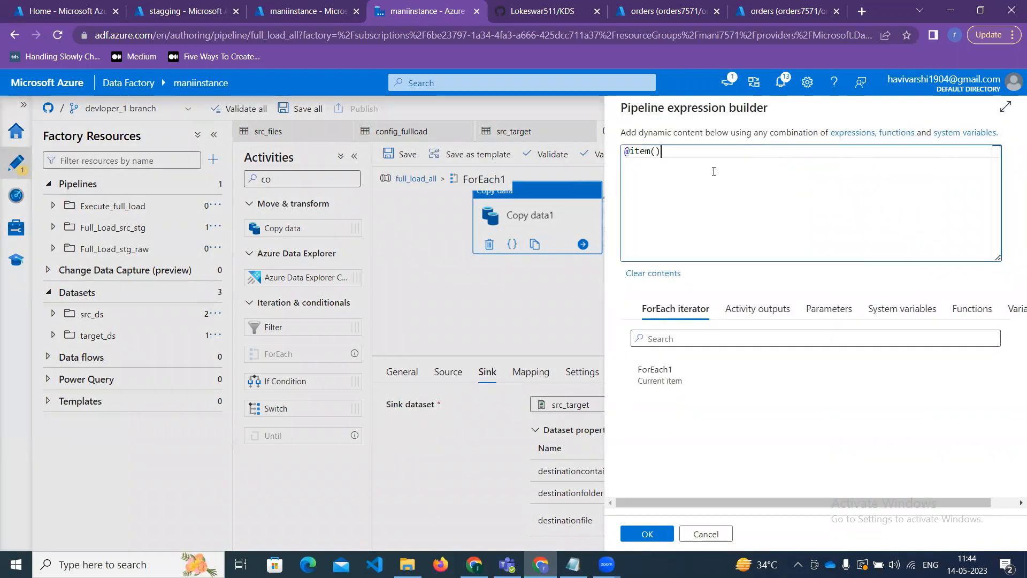
{"action": "left_click", "coordinate": [573, 565]}
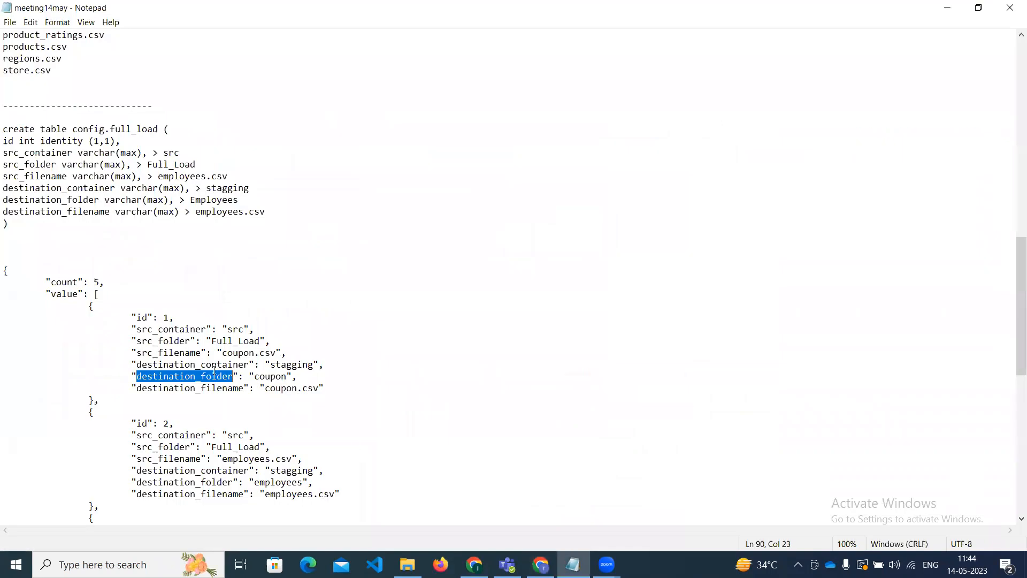
{"action": "left_click_drag", "start_coordinate": [137, 391], "coordinate": [248, 387]}
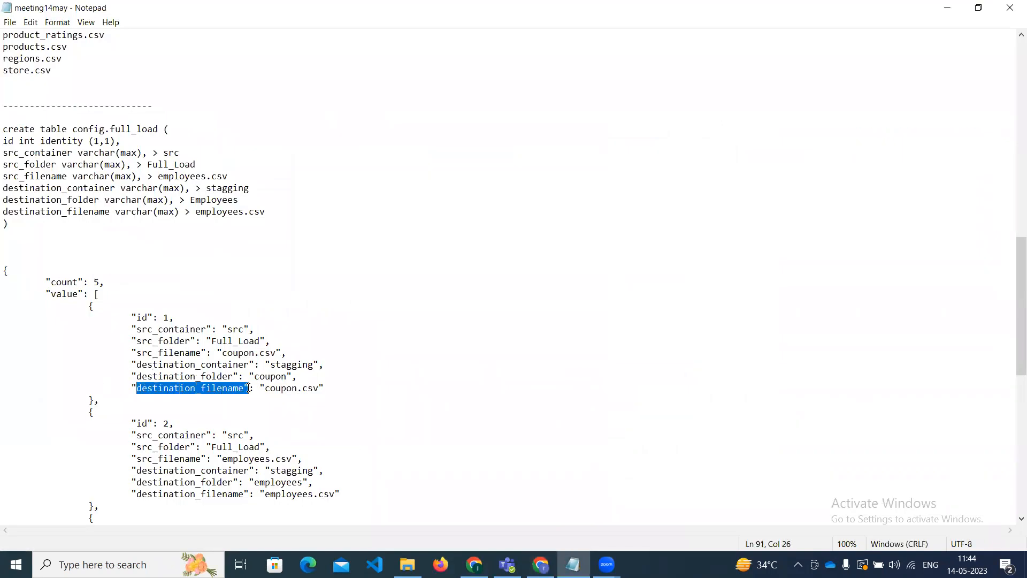
{"action": "right_click", "coordinate": [212, 386]}
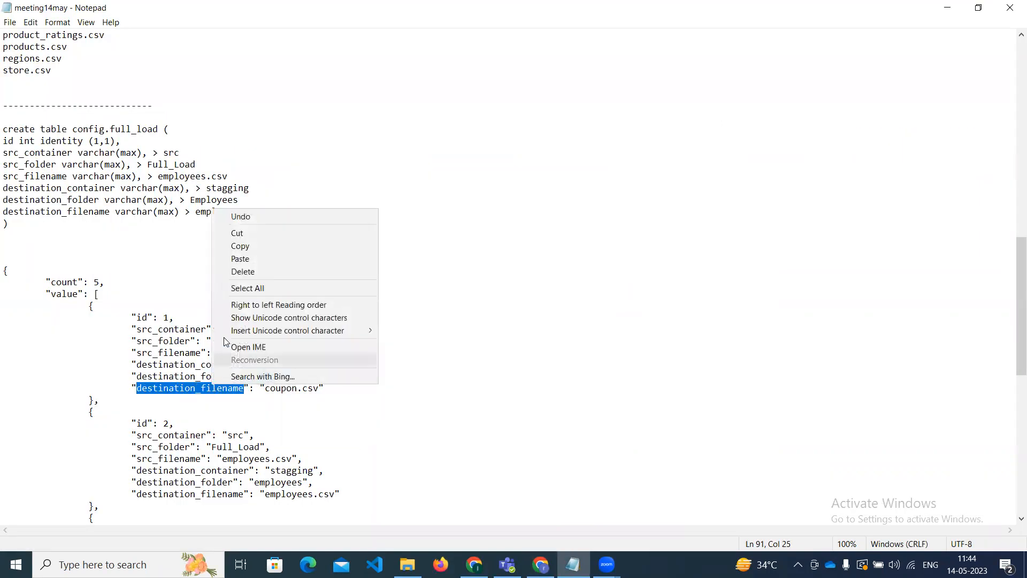
{"action": "left_click", "coordinate": [240, 246]}
{"action": "left_click", "coordinate": [540, 564]}
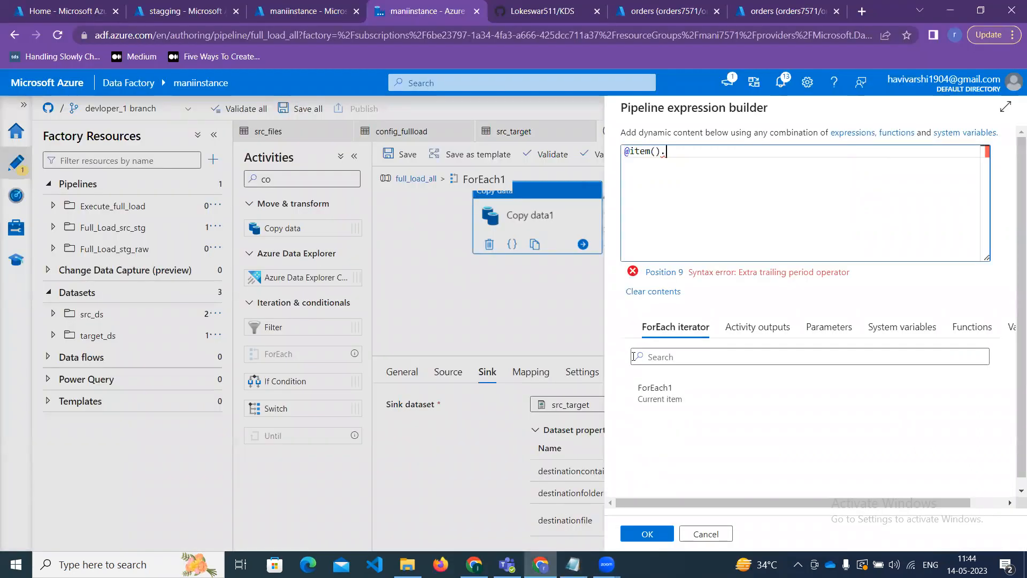
{"action": "key", "text": "ctrl+v"}
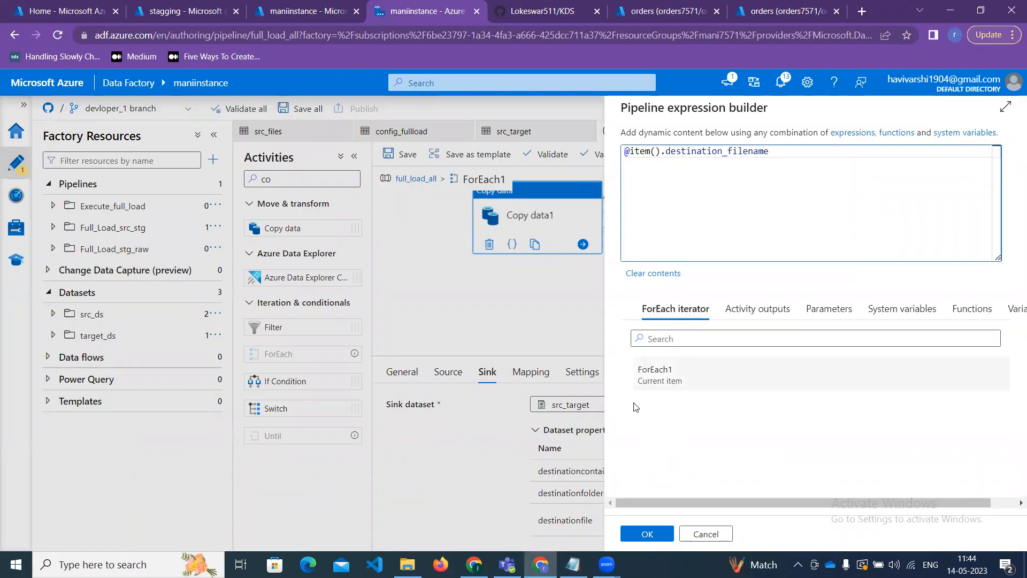
{"action": "left_click", "coordinate": [645, 532]}
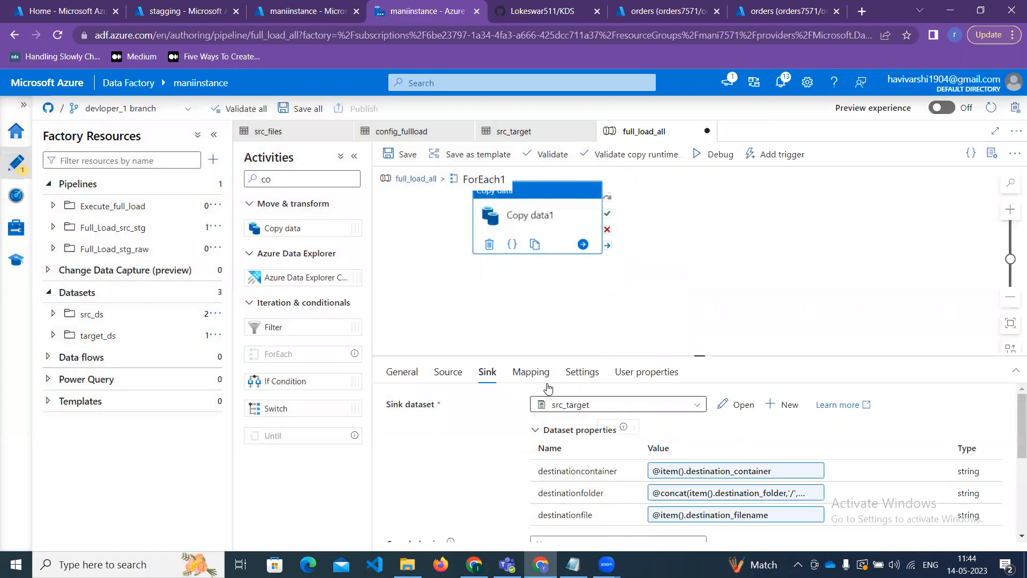
- Set the copy activity's maximum data integration units to 8
{"action": "left_click", "coordinate": [582, 373]}
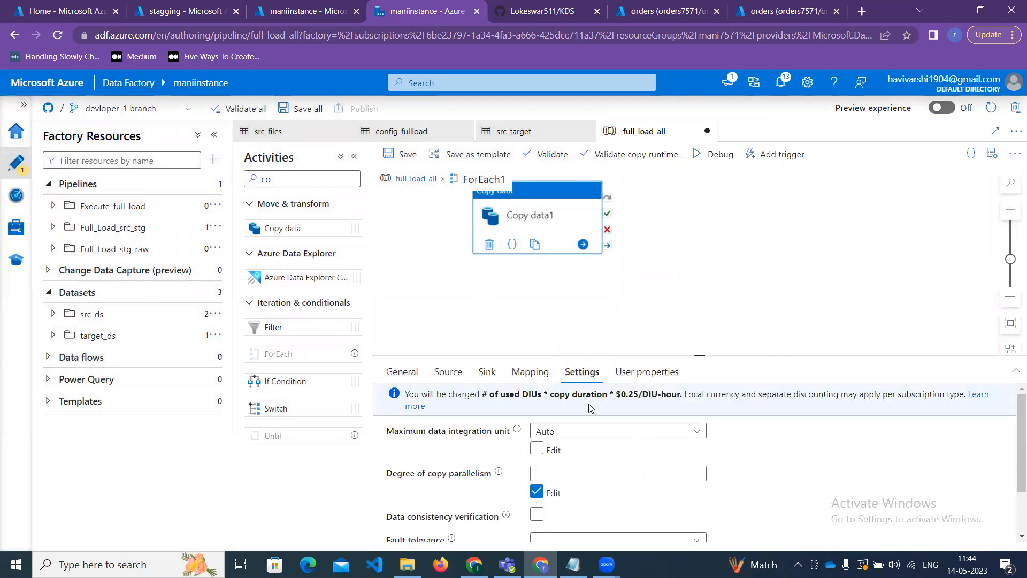
{"action": "left_click", "coordinate": [579, 437]}
{"action": "scroll", "coordinate": [554, 515], "scroll_direction": "down", "scroll_amount": 1}
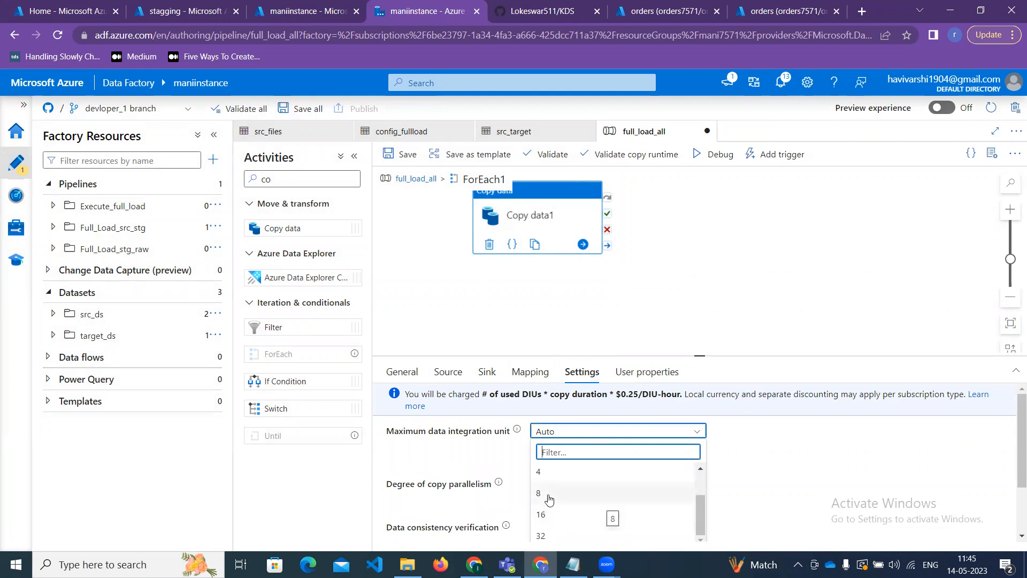
{"action": "left_click", "coordinate": [549, 498]}
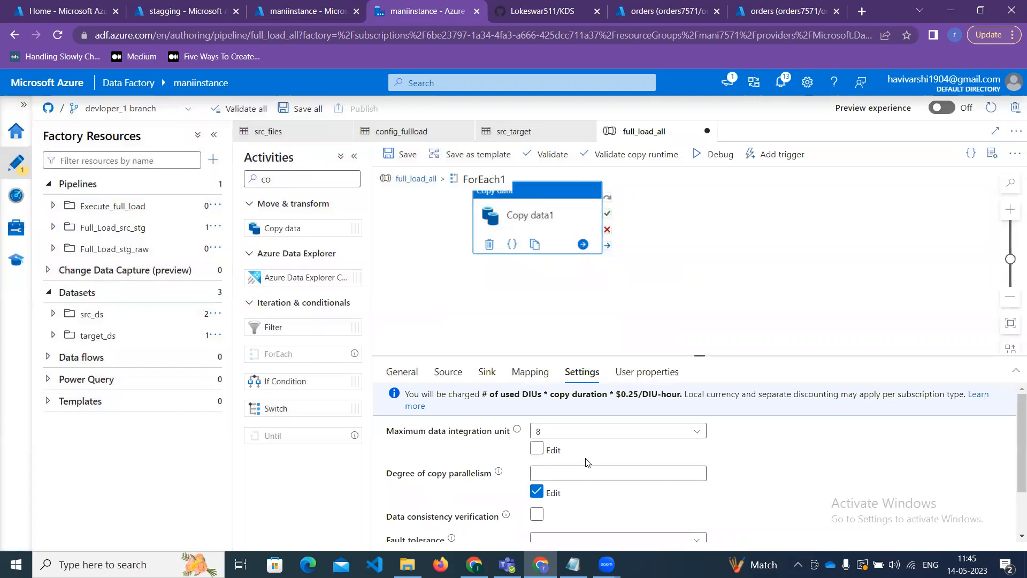
{"action": "scroll", "coordinate": [593, 473], "scroll_direction": "down", "scroll_amount": 2}
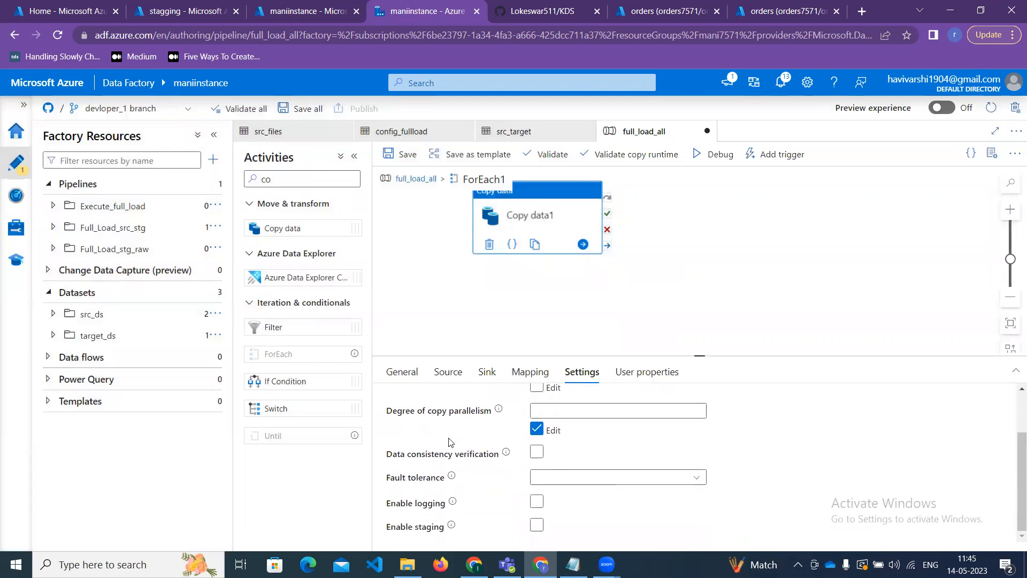
{"action": "scroll", "coordinate": [451, 436], "scroll_direction": "up", "scroll_amount": 2}
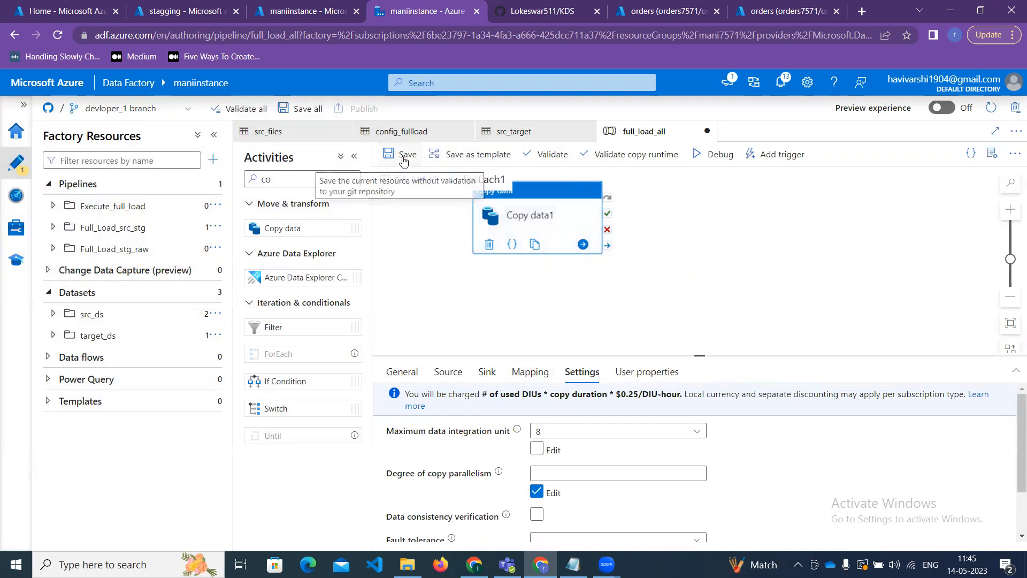
- Save all changes to devloper_1 with the comment 'Updating pipeline: full_load_all'
{"action": "left_click", "coordinate": [300, 109]}
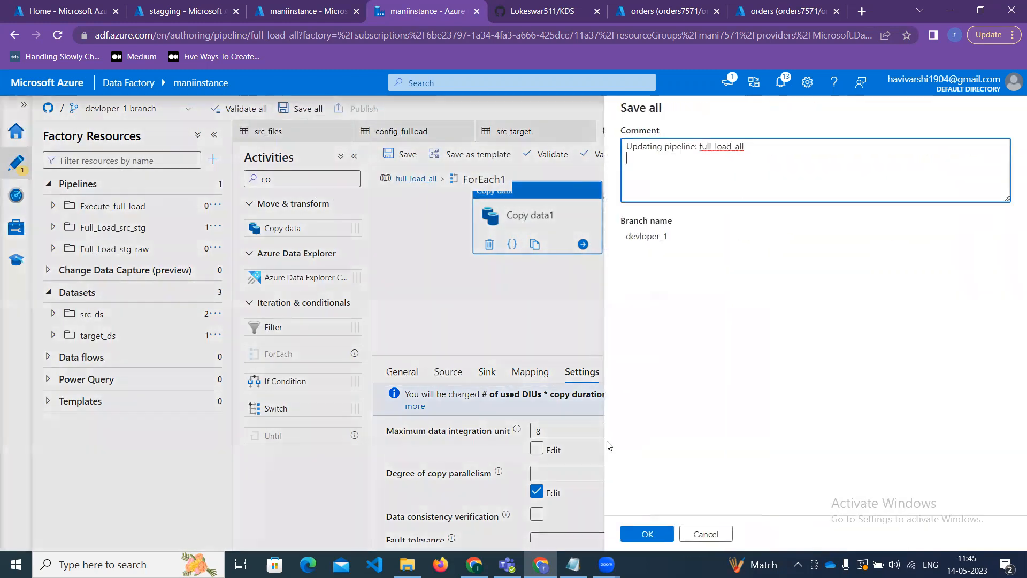
{"action": "left_click", "coordinate": [658, 538]}
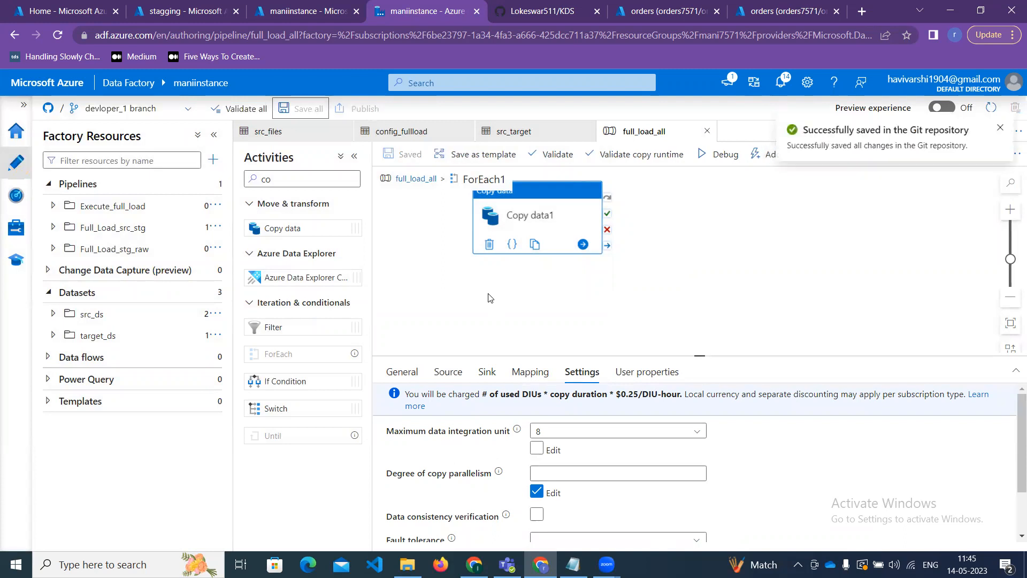
{"action": "left_click", "coordinate": [179, 8]}
- Delete product_ratings.csv from the src container's Full_Load folder
{"action": "left_click", "coordinate": [94, 108]}
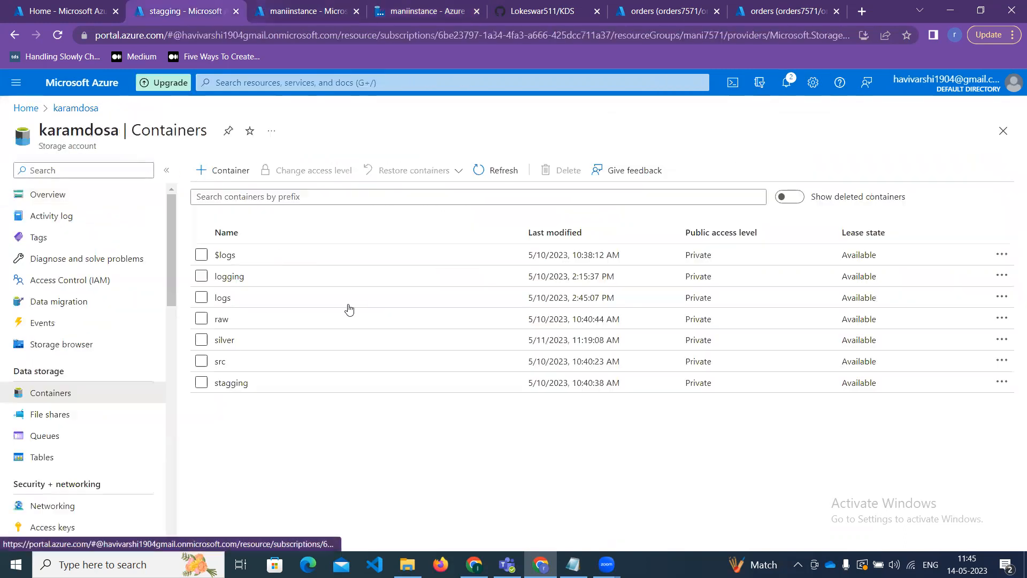
{"action": "left_click", "coordinate": [220, 362]}
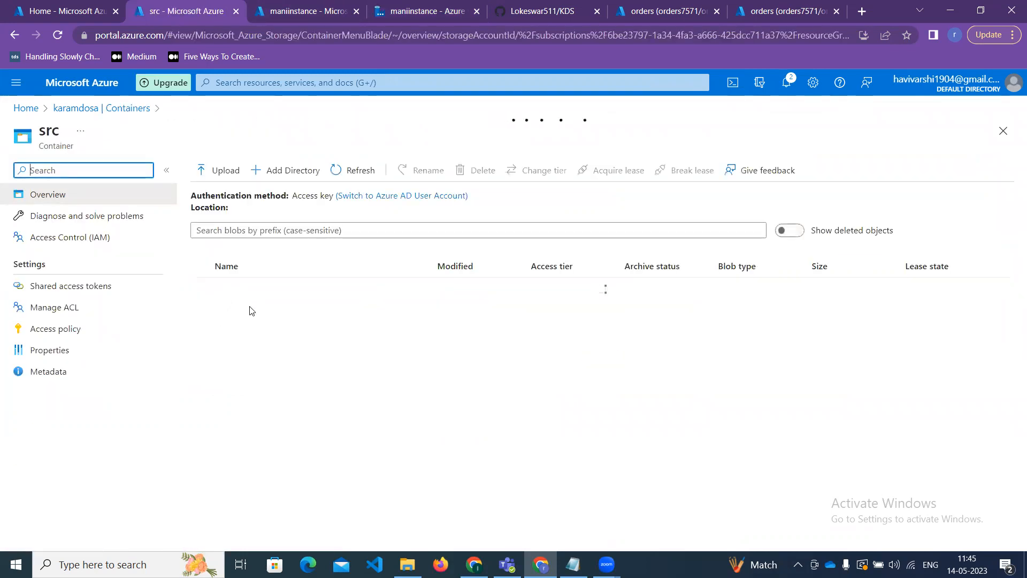
{"action": "left_click", "coordinate": [237, 289]}
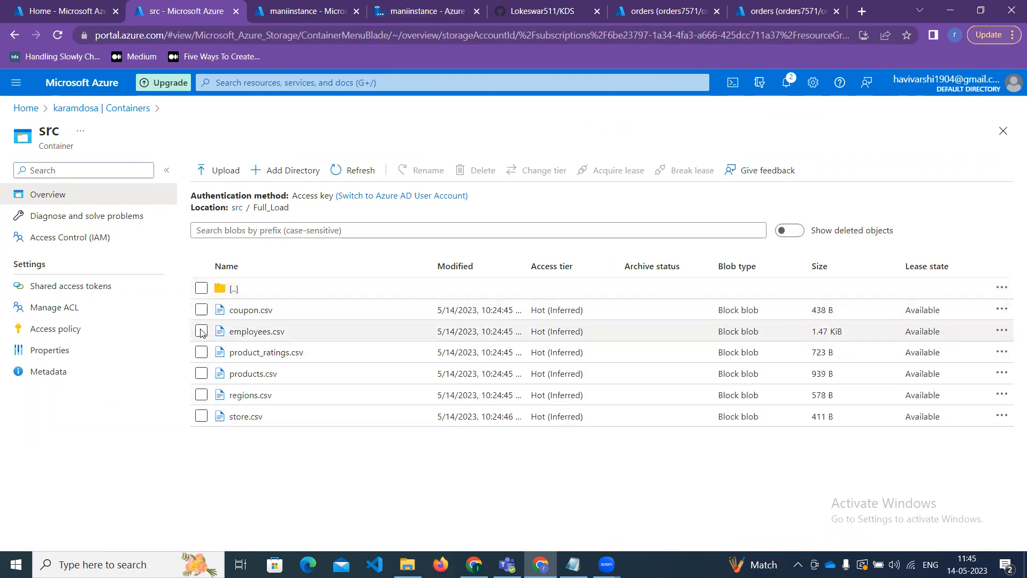
{"action": "left_click", "coordinate": [201, 352]}
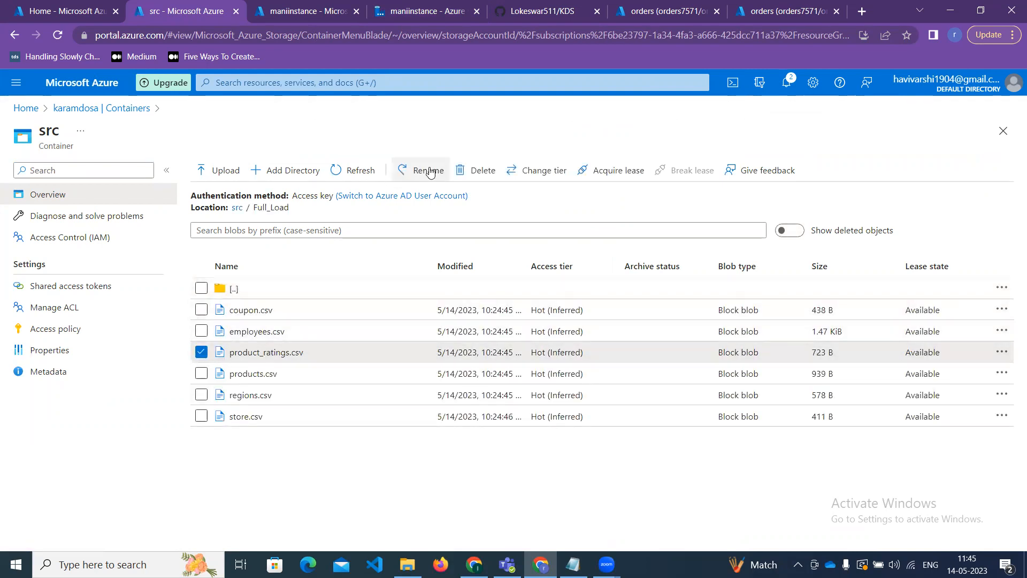
{"action": "left_click", "coordinate": [475, 170]}
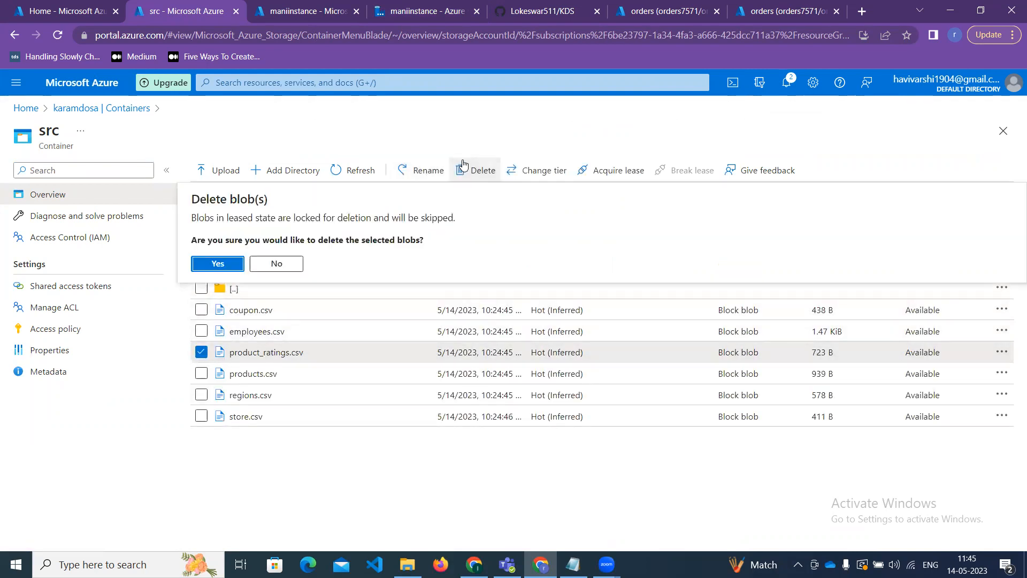
{"action": "left_click", "coordinate": [219, 263]}
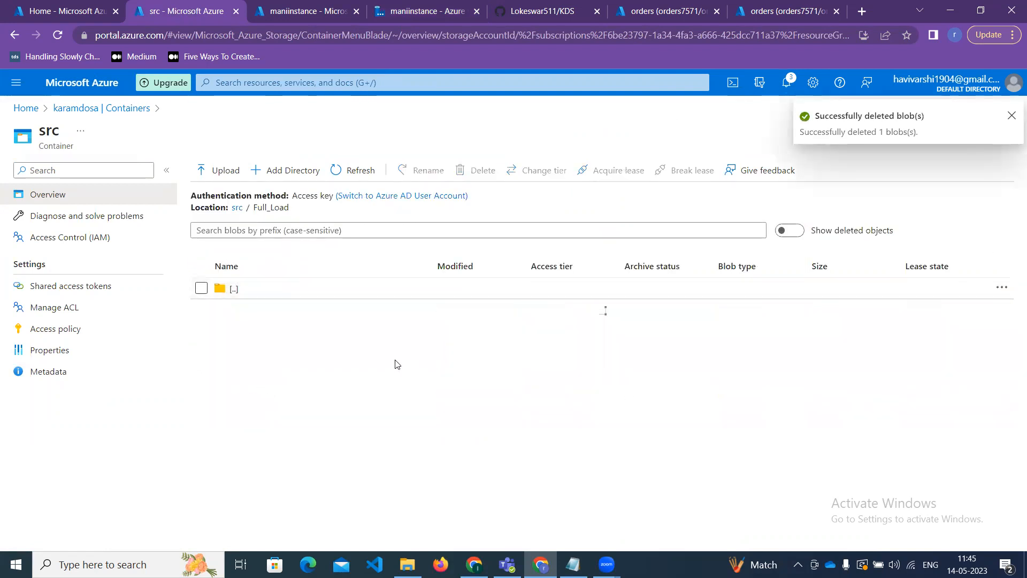
{"action": "left_click", "coordinate": [140, 108]}
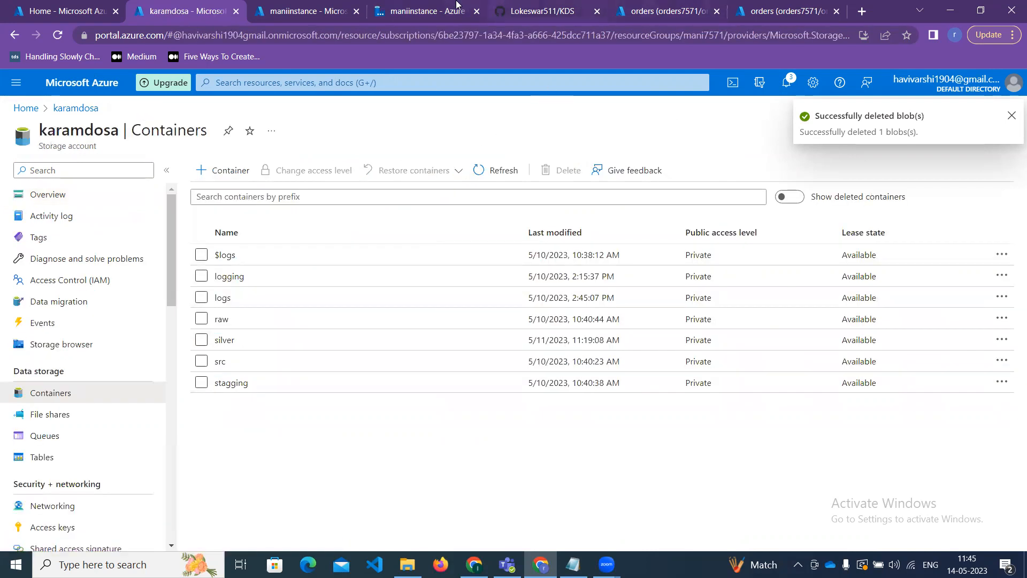
{"action": "left_click", "coordinate": [449, 6]}
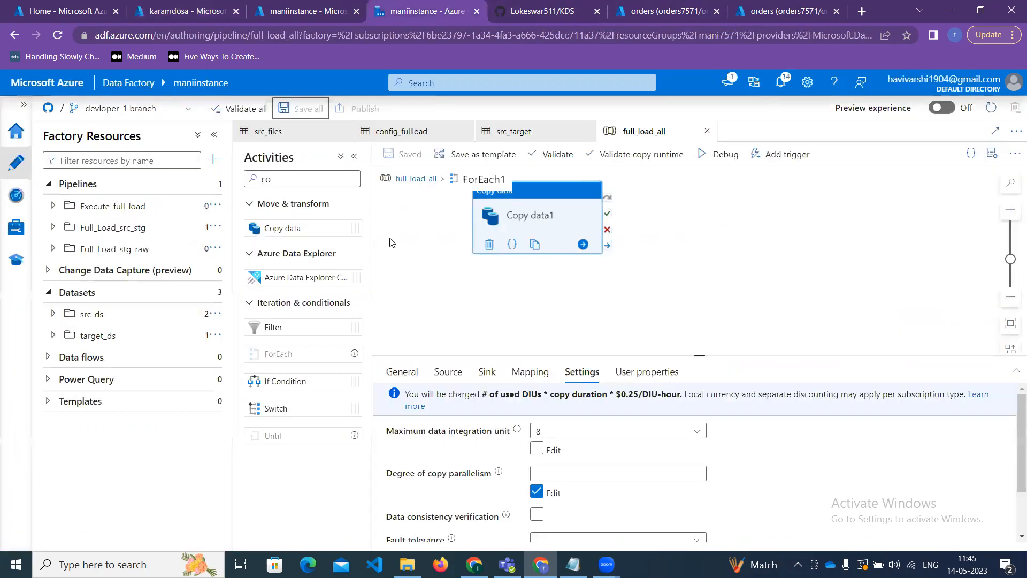
- Debug-run full_load_all, refreshing Output until Lookup, ForEach1 and all five Copy data1 runs succeed
{"action": "left_click", "coordinate": [416, 179]}
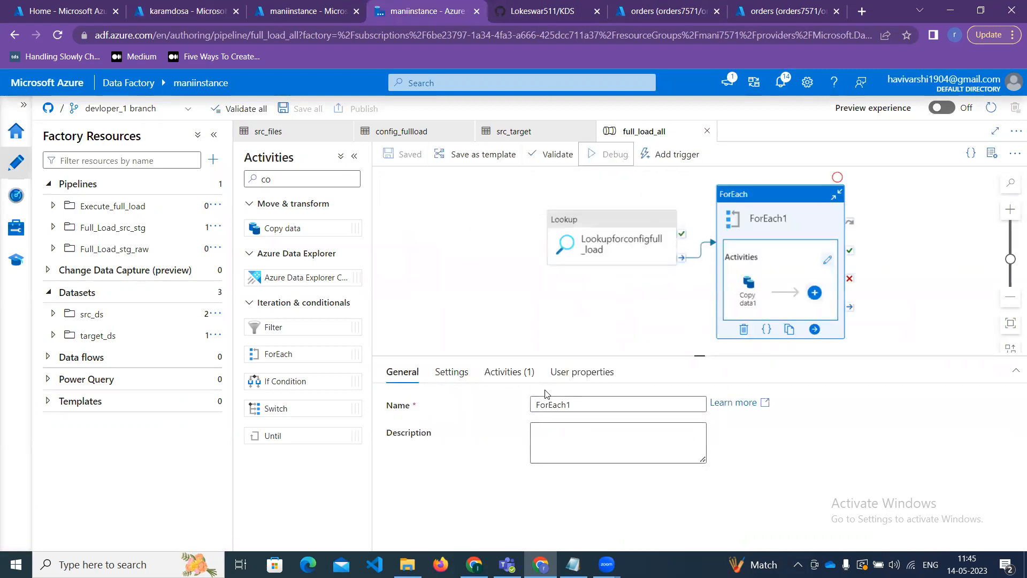
{"action": "left_click", "coordinate": [484, 335]}
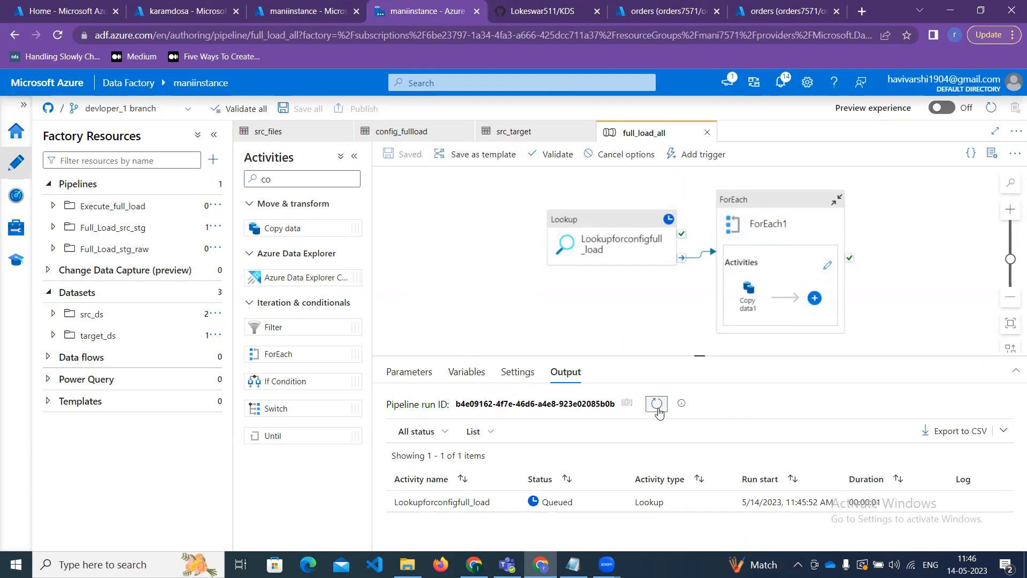
{"action": "left_click", "coordinate": [657, 405]}
{"action": "left_click", "coordinate": [659, 411]}
{"action": "scroll", "coordinate": [544, 529], "scroll_direction": "down", "scroll_amount": 1}
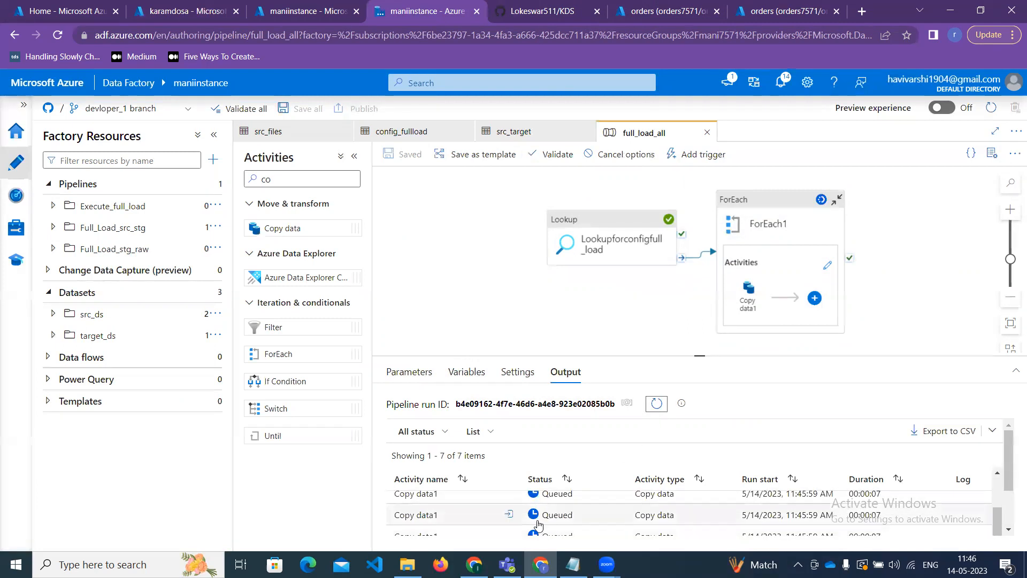
{"action": "scroll", "coordinate": [538, 526], "scroll_direction": "down", "scroll_amount": 3}
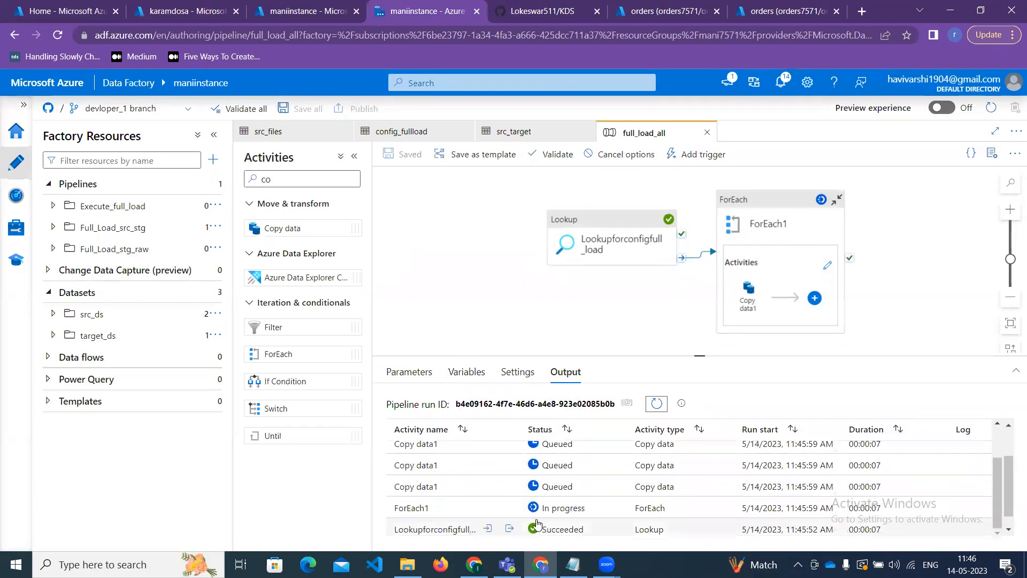
{"action": "left_click", "coordinate": [657, 406]}
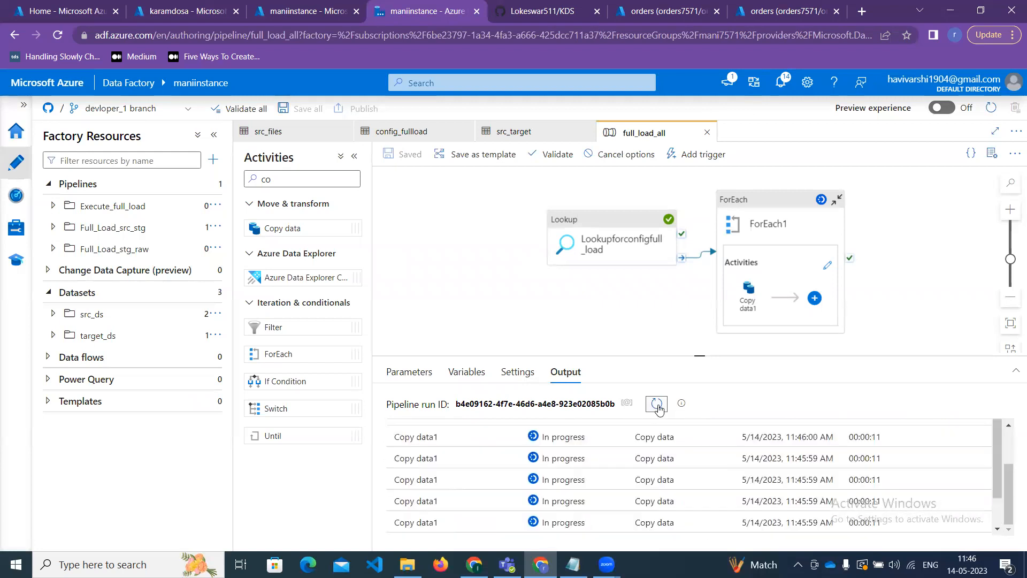
{"action": "left_click", "coordinate": [658, 407]}
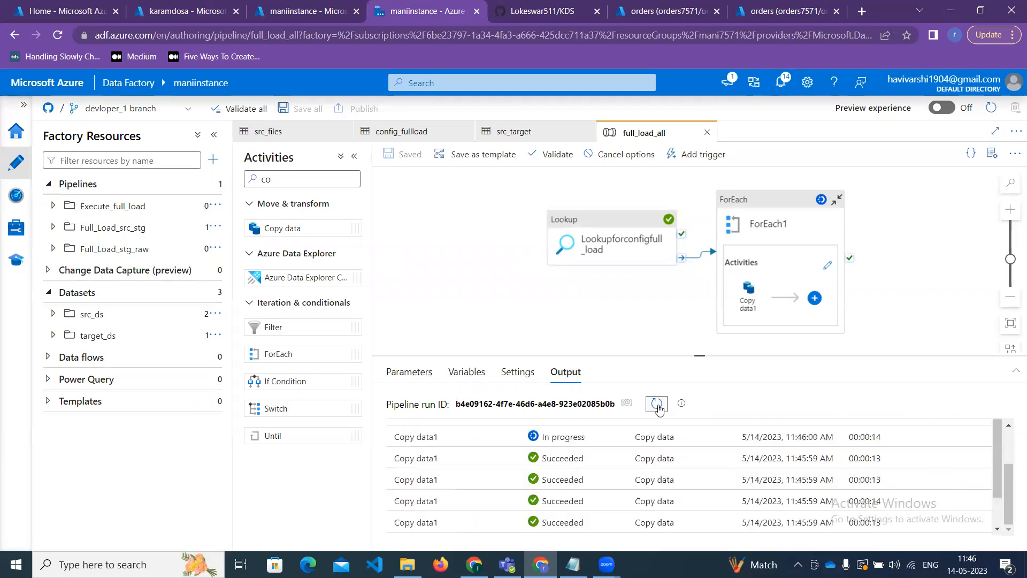
{"action": "scroll", "coordinate": [530, 497], "scroll_direction": "up", "scroll_amount": 3}
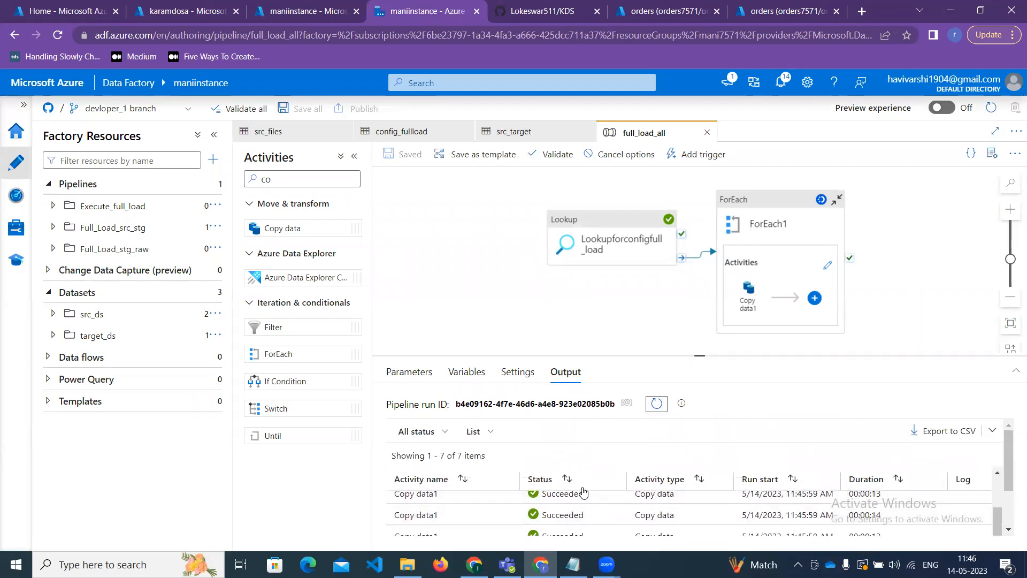
{"action": "mouse_move", "coordinate": [507, 516]}
{"action": "scroll", "coordinate": [508, 516], "scroll_direction": "down", "scroll_amount": 3}
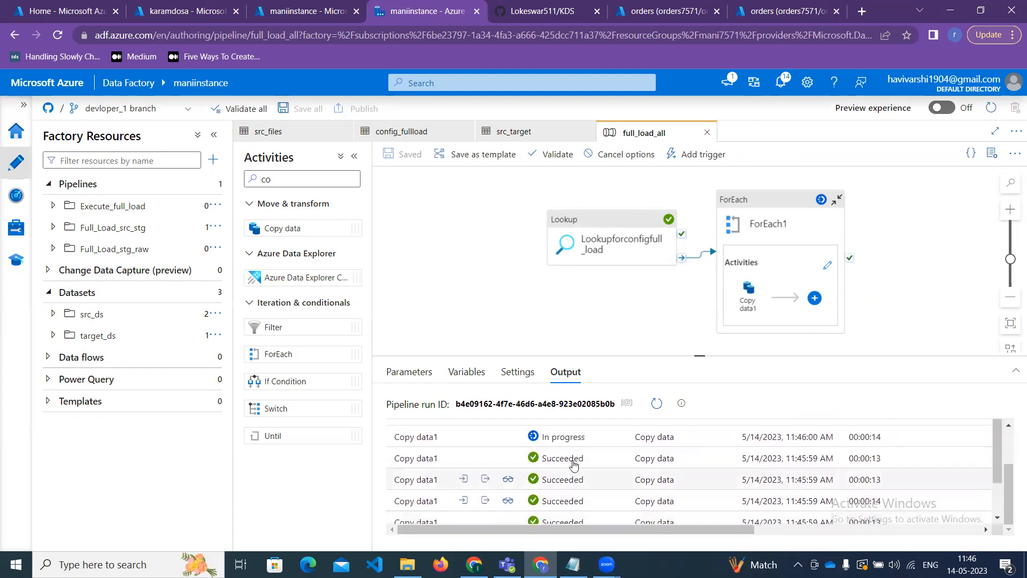
{"action": "left_click", "coordinate": [659, 408]}
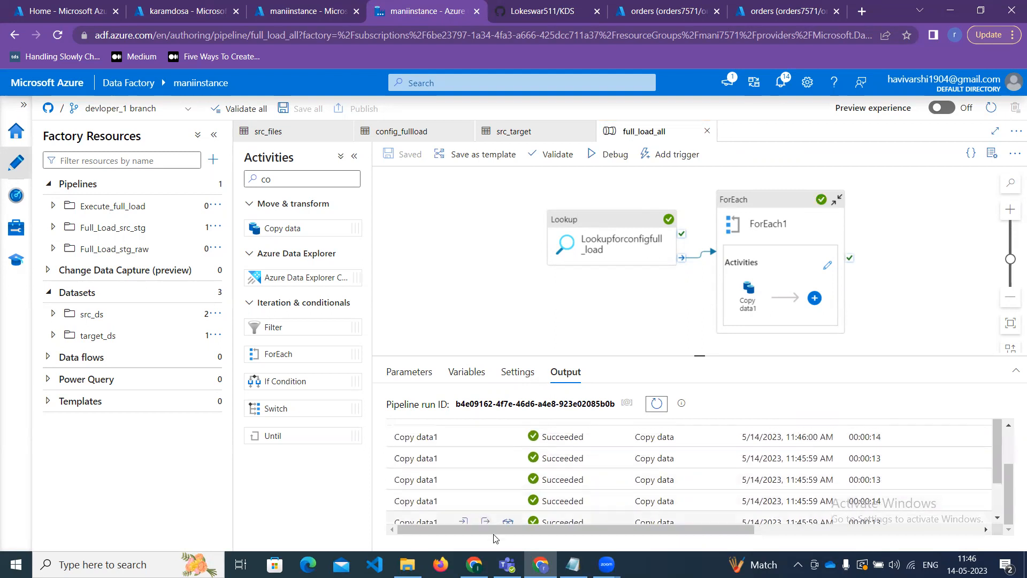
{"action": "left_click", "coordinate": [154, 7]}
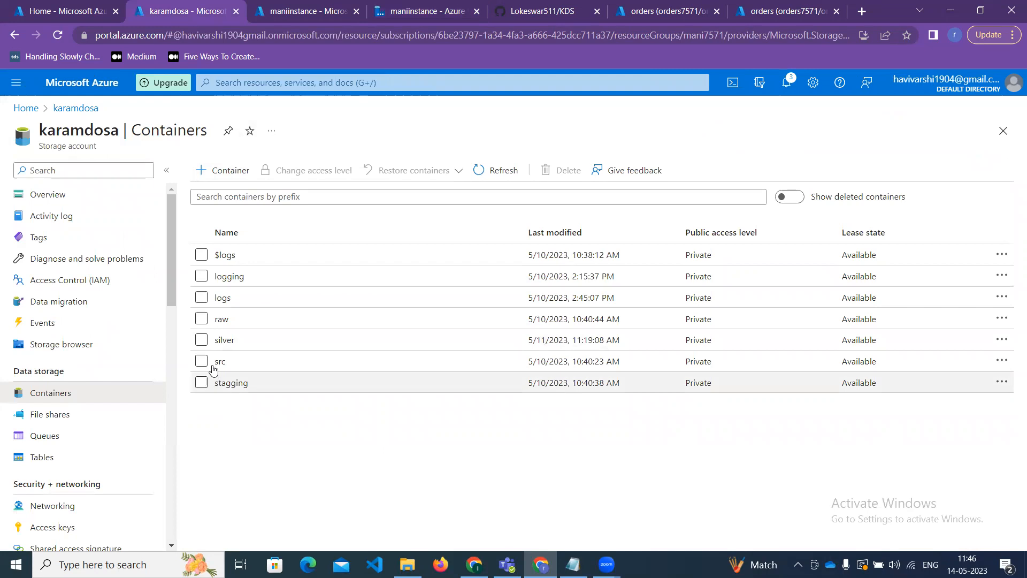
- Open stagging/coupon/2023-05-14/coupon.csv and review its contents in the Edit view
{"action": "left_click", "coordinate": [220, 384]}
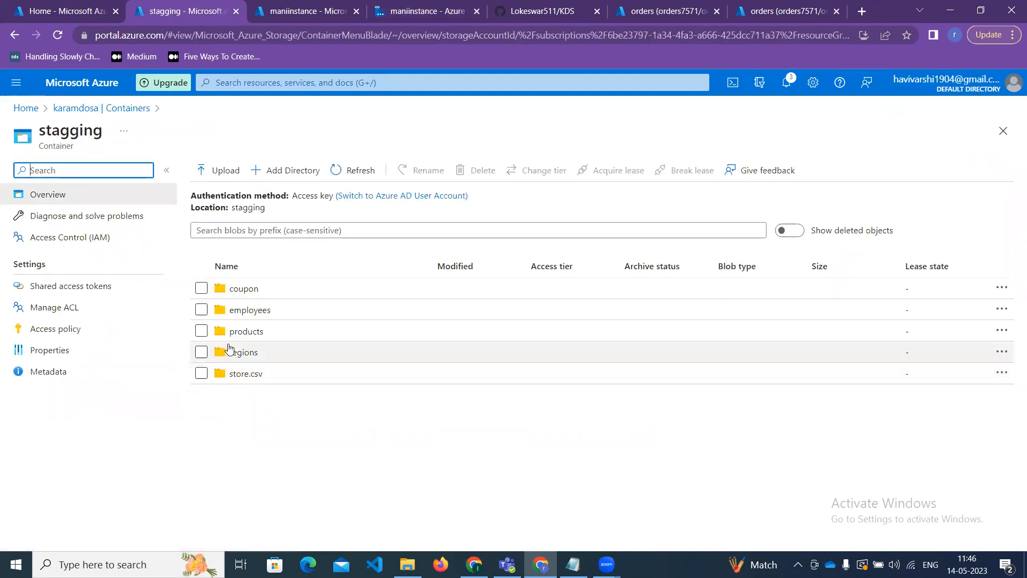
{"action": "left_click", "coordinate": [250, 289]}
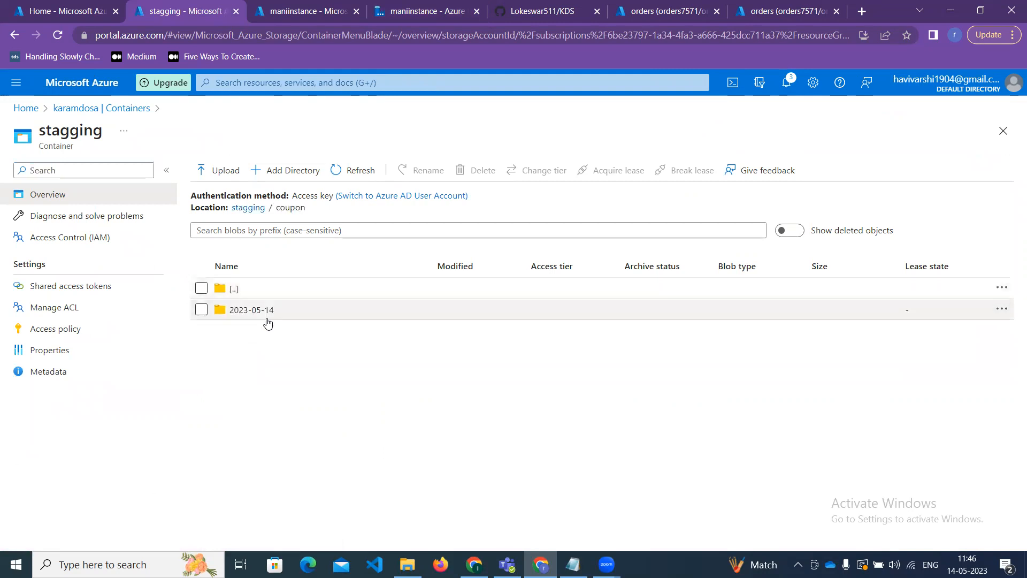
{"action": "left_click", "coordinate": [271, 313]}
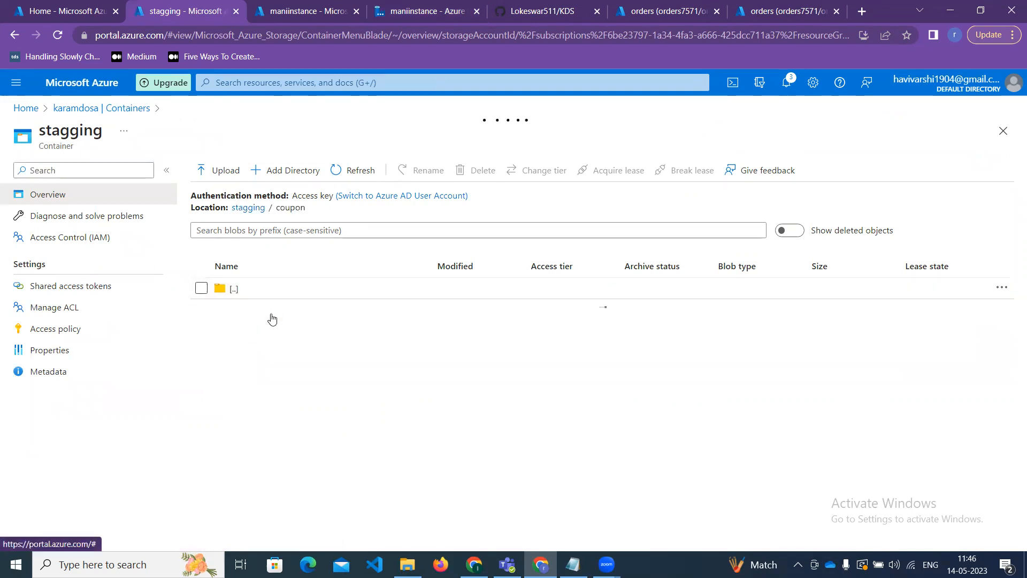
{"action": "left_click", "coordinate": [272, 315]}
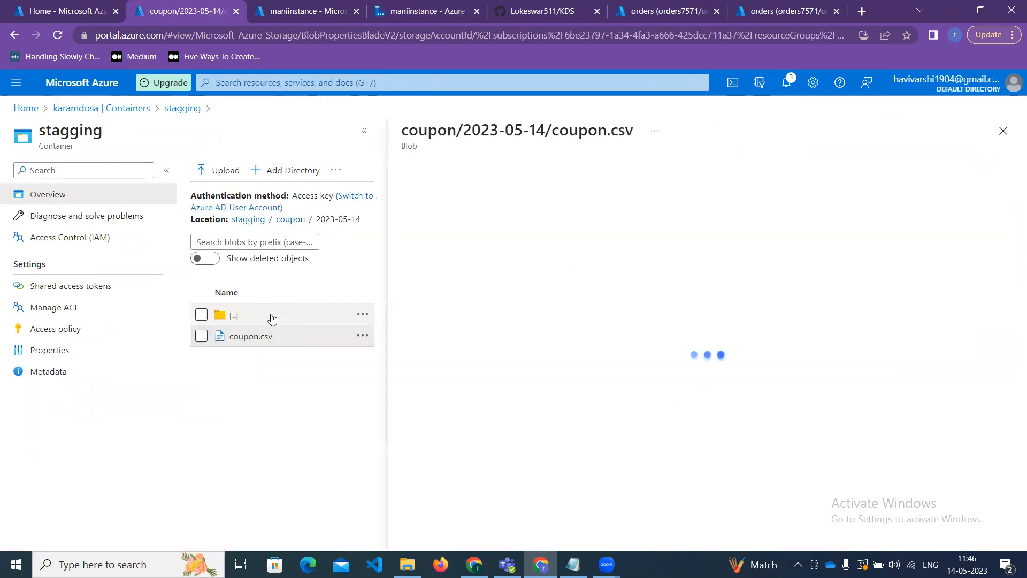
{"action": "left_click", "coordinate": [522, 201]}
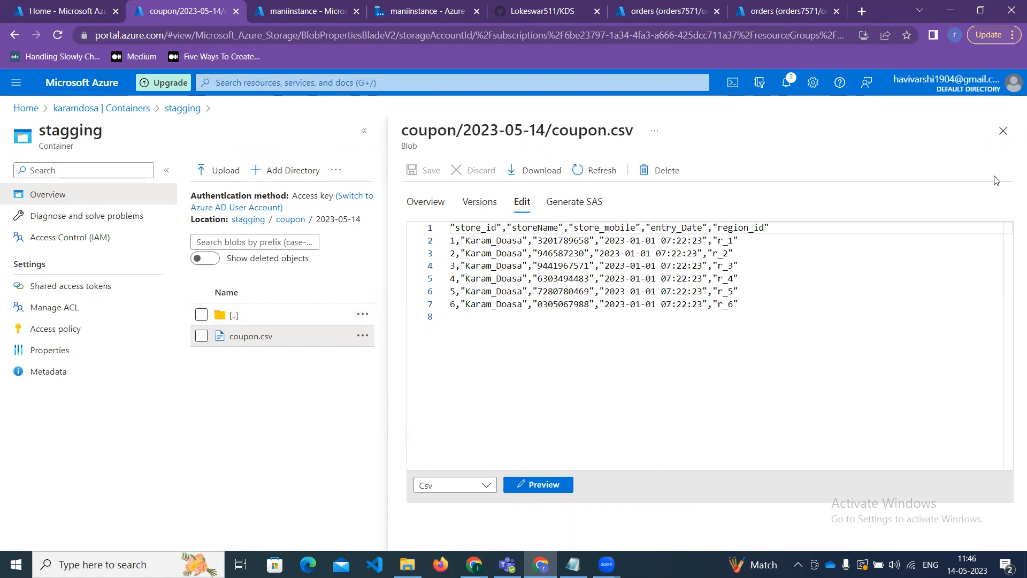
- Open stagging/employees/2023-05-14/employees.csv and review its six store rows in the Edit view
{"action": "left_click", "coordinate": [1003, 131]}
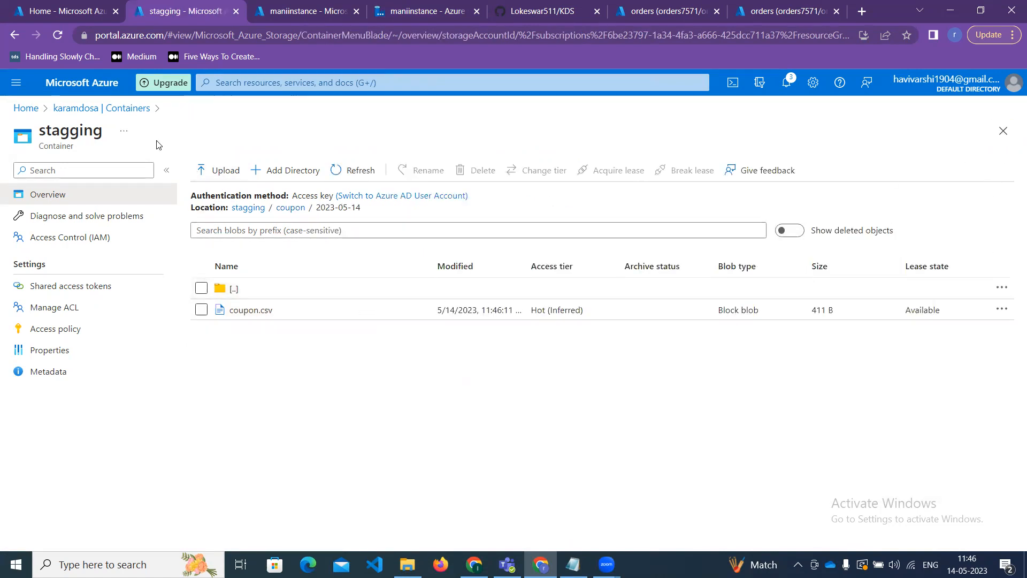
{"action": "left_click", "coordinate": [140, 108]}
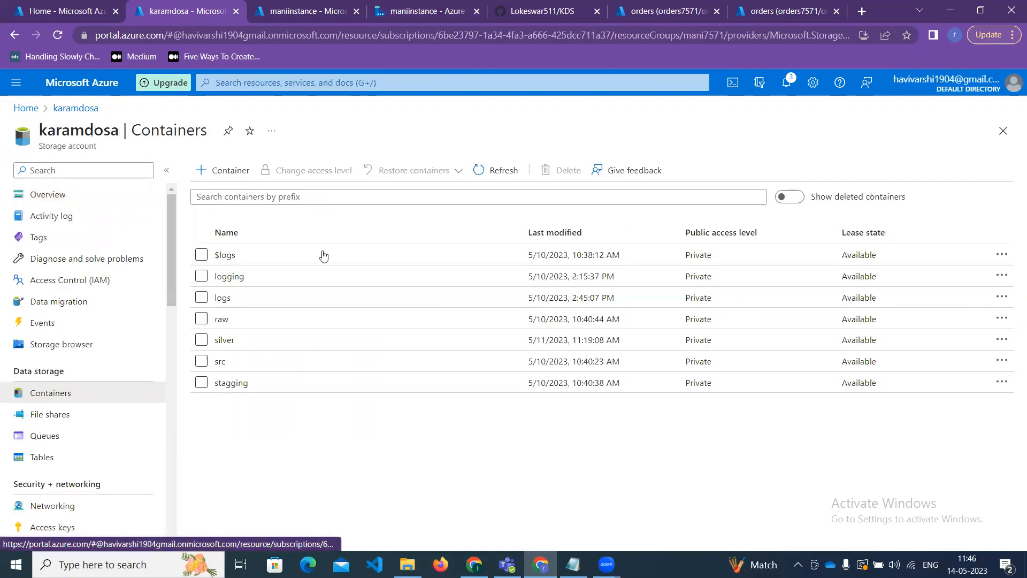
{"action": "left_click", "coordinate": [230, 383]}
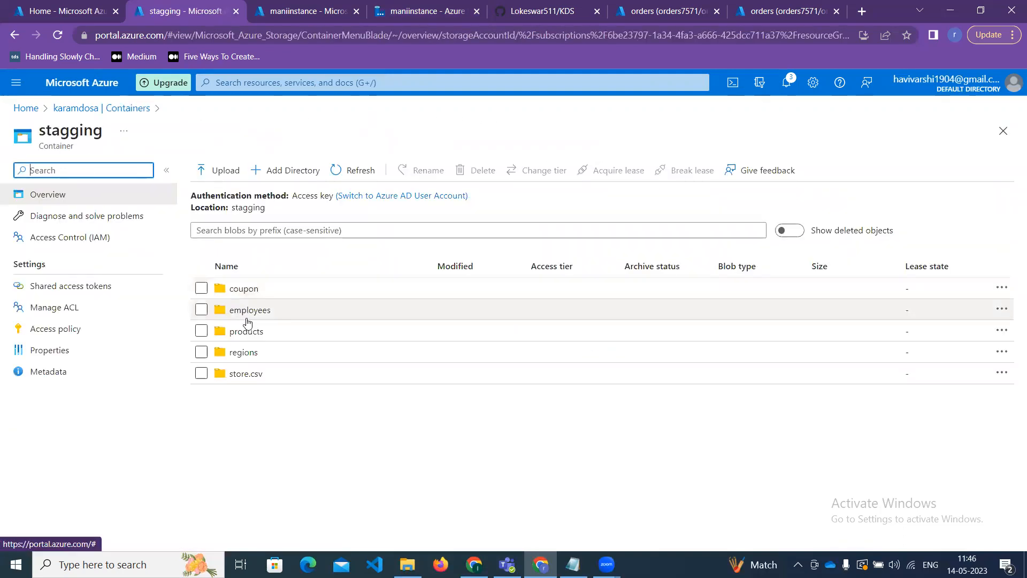
{"action": "left_click", "coordinate": [254, 317]}
{"action": "left_click", "coordinate": [253, 315]}
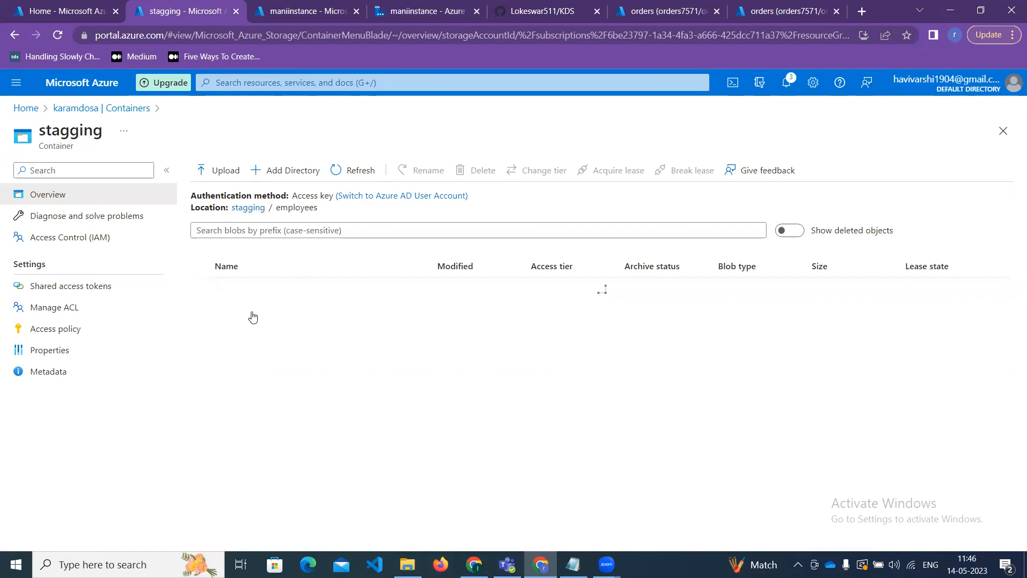
{"action": "left_click", "coordinate": [253, 311]}
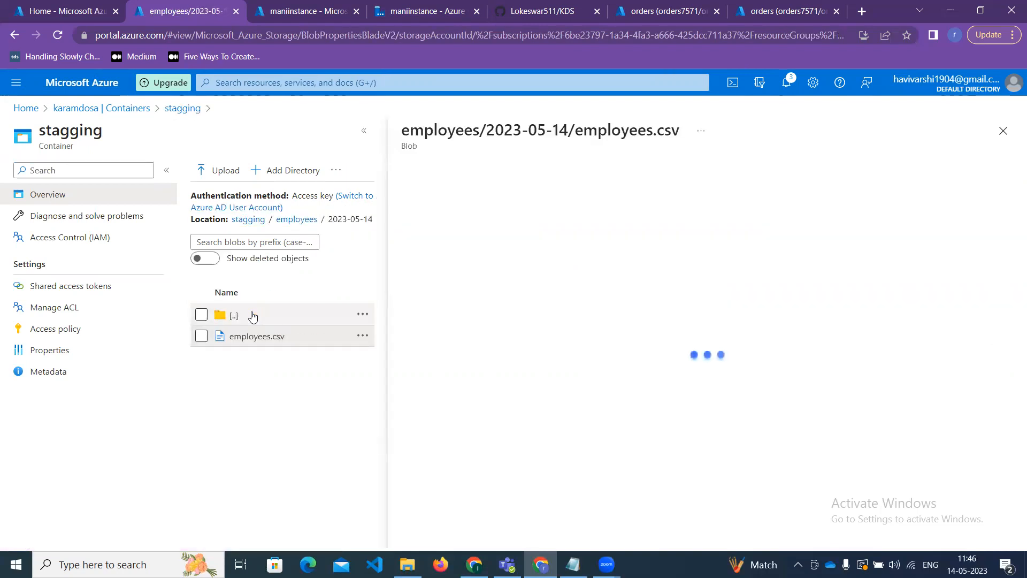
{"action": "left_click", "coordinate": [522, 204]}
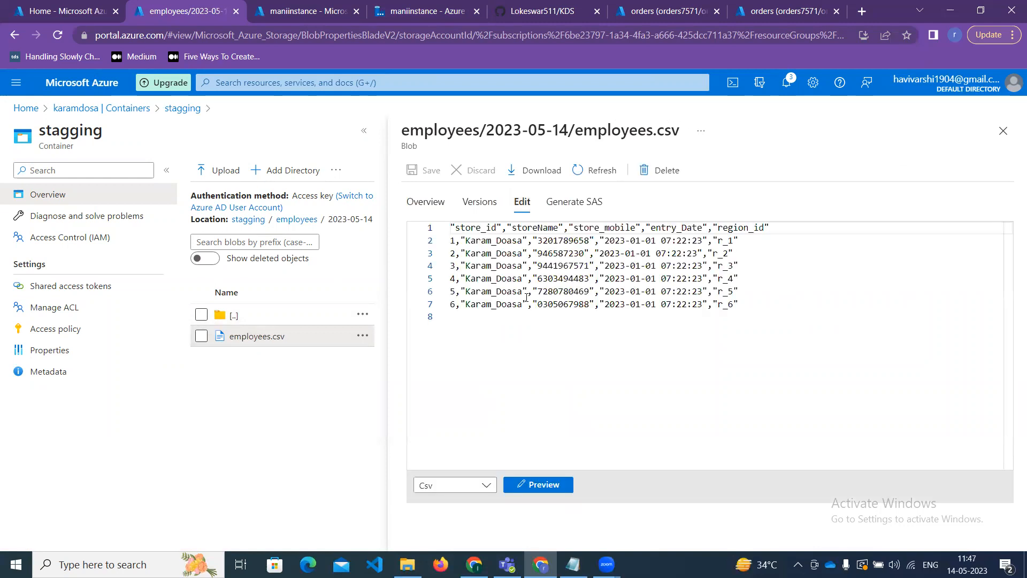